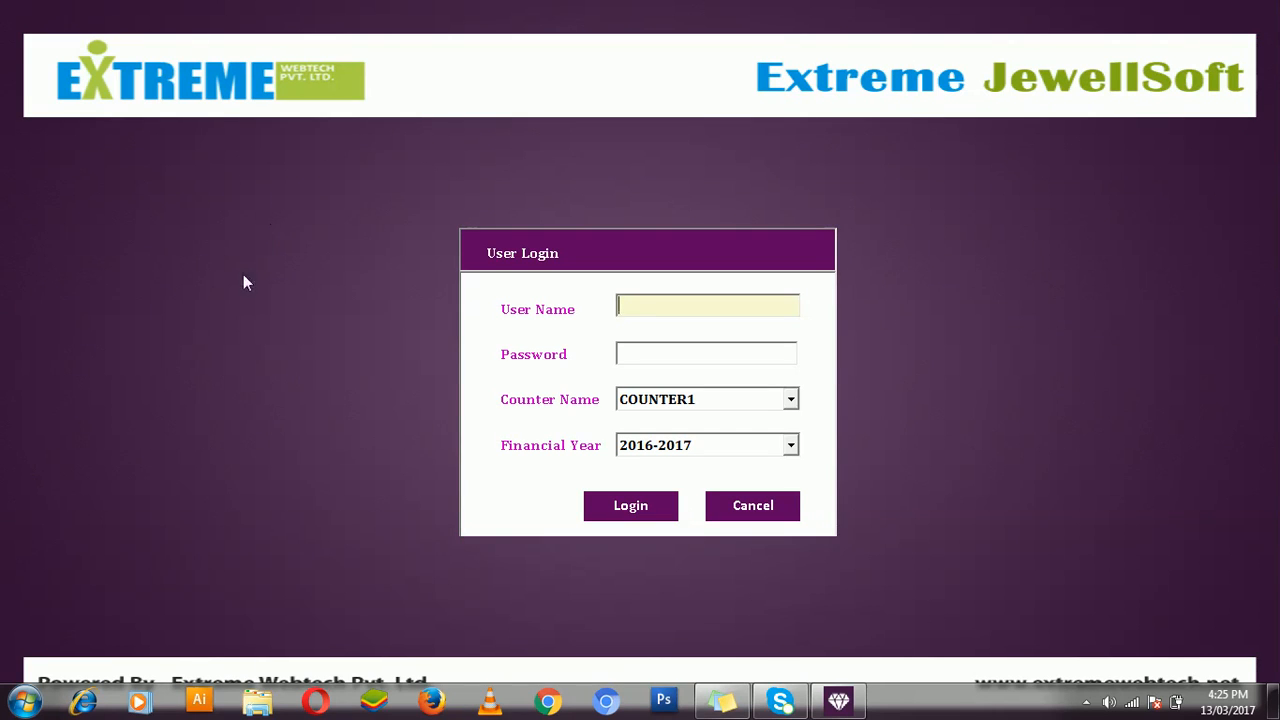
Log in with the administrator user name and password on COUNTER1 for financial year 2016-2017.
click(642, 307)
text(admin)
key(Tab)
text(admin)
key(Tab)
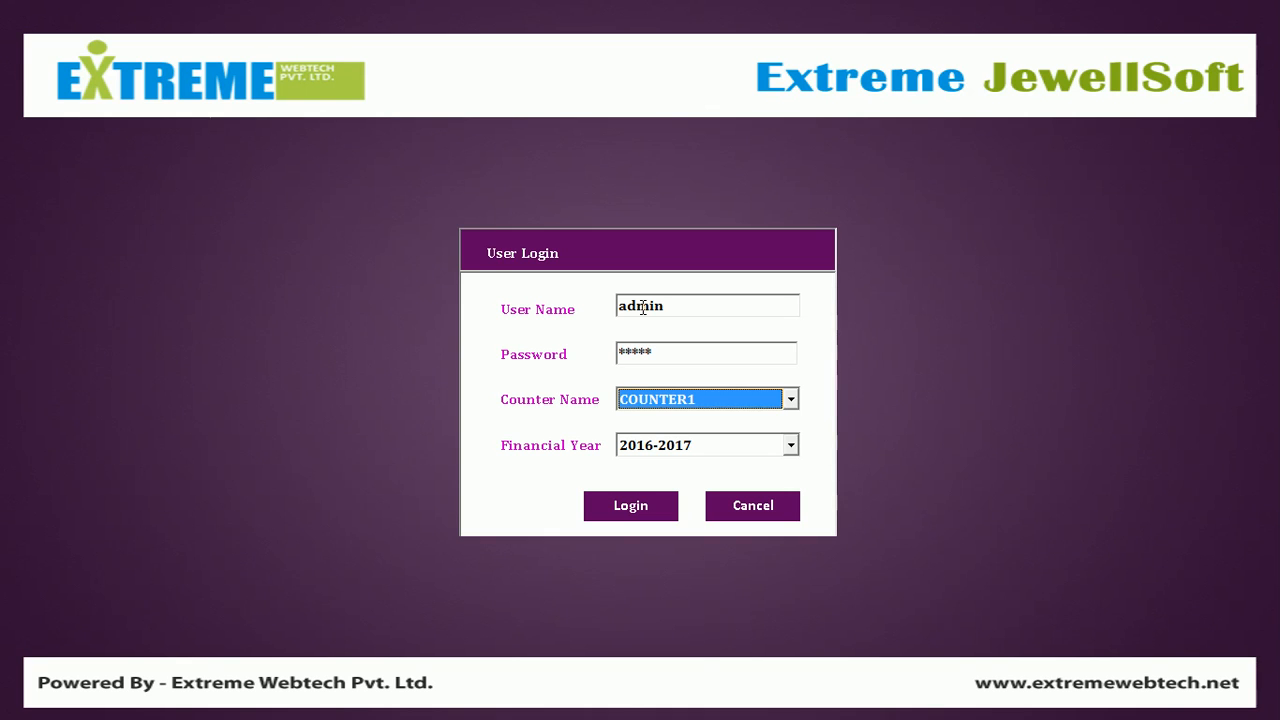
key(Tab)
key(Tab)
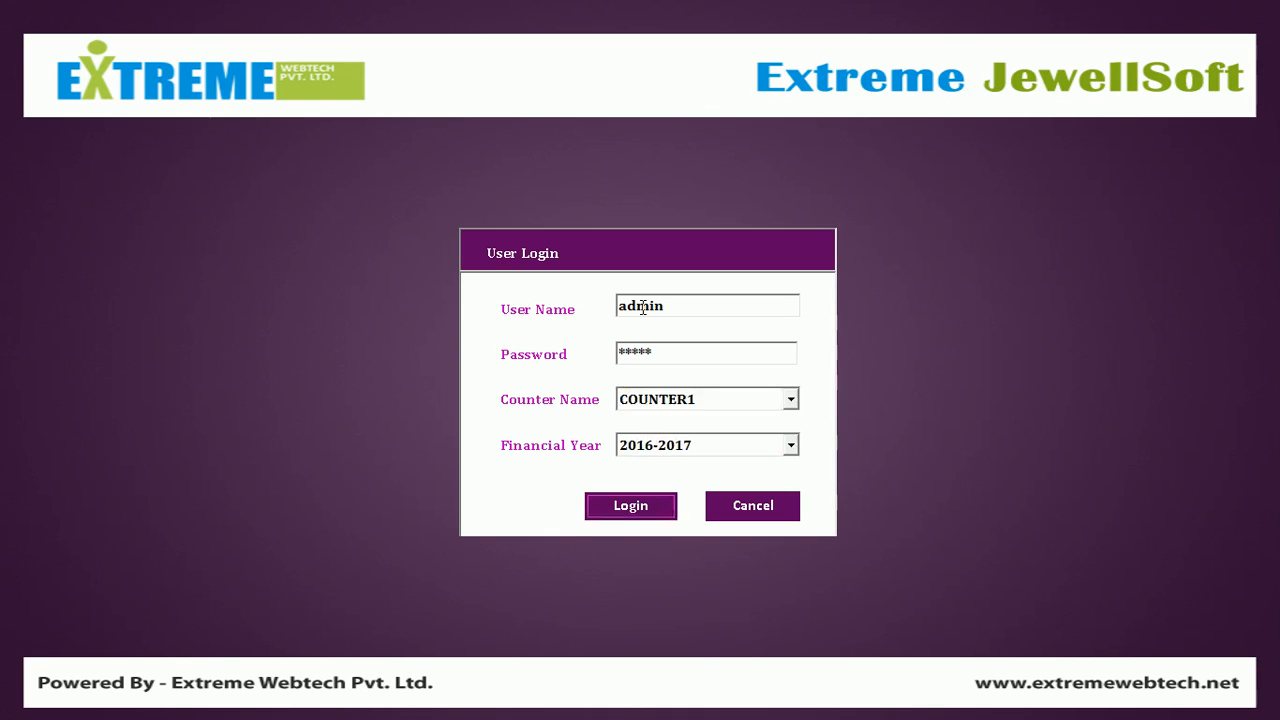
key(Return)
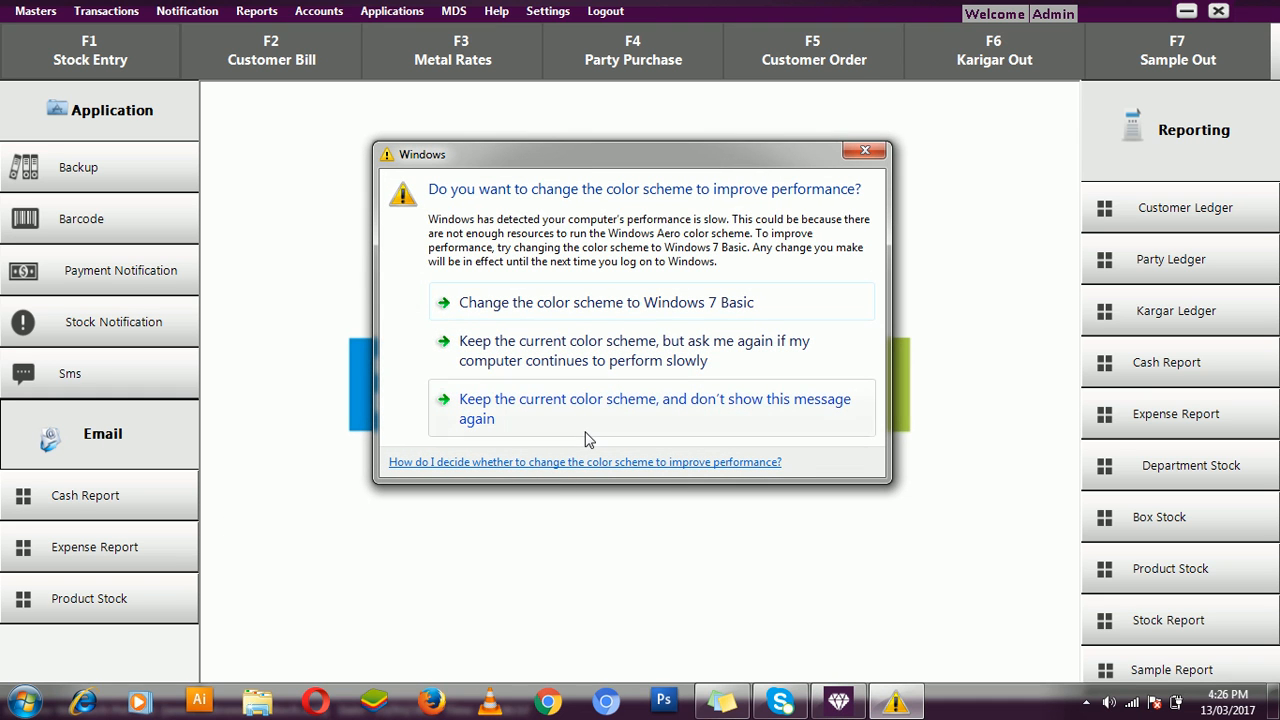
Close the Windows colour-scheme dialog.
click(873, 157)
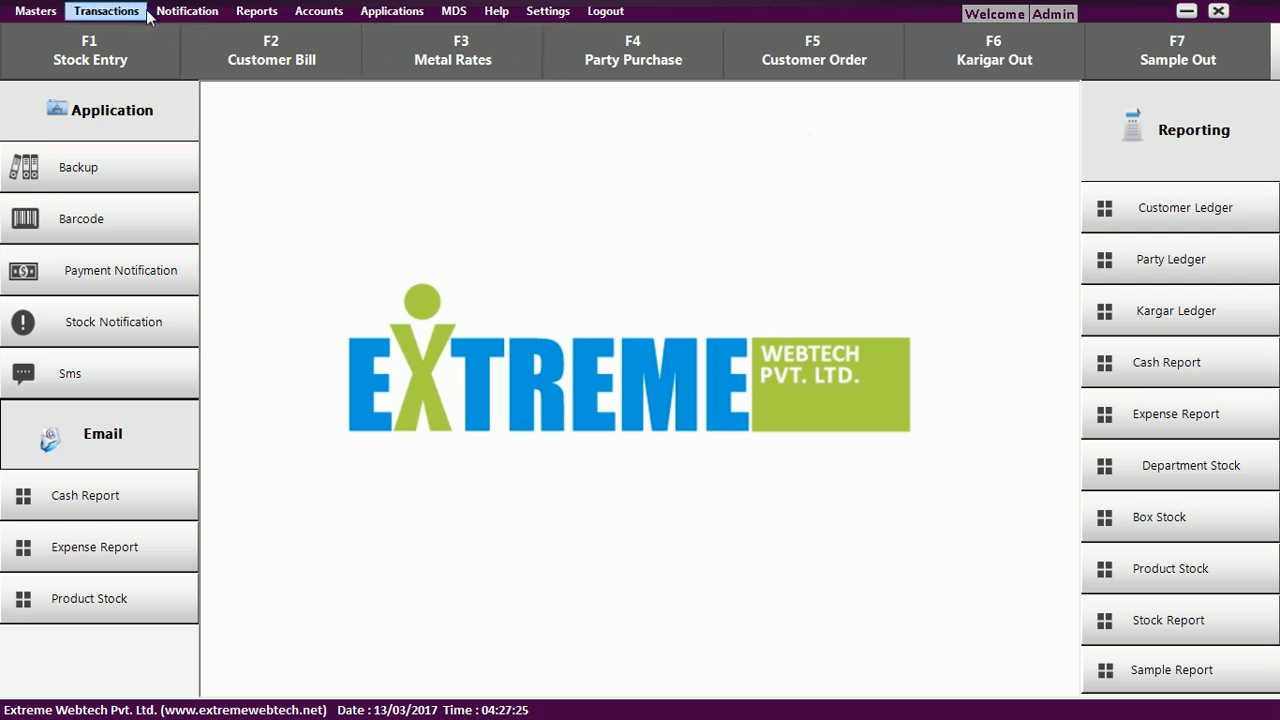
Open Masters > Metal Master to view the GOLD and SILVER materials list.
click(57, 15)
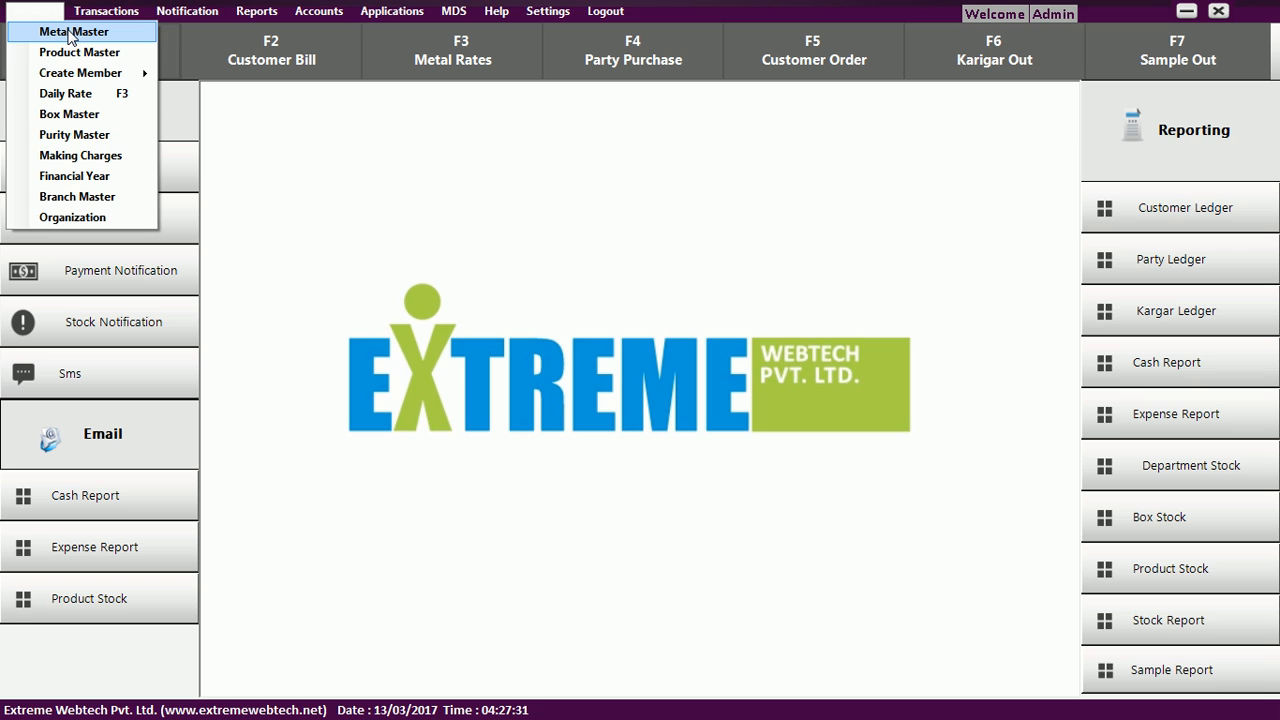
click(70, 33)
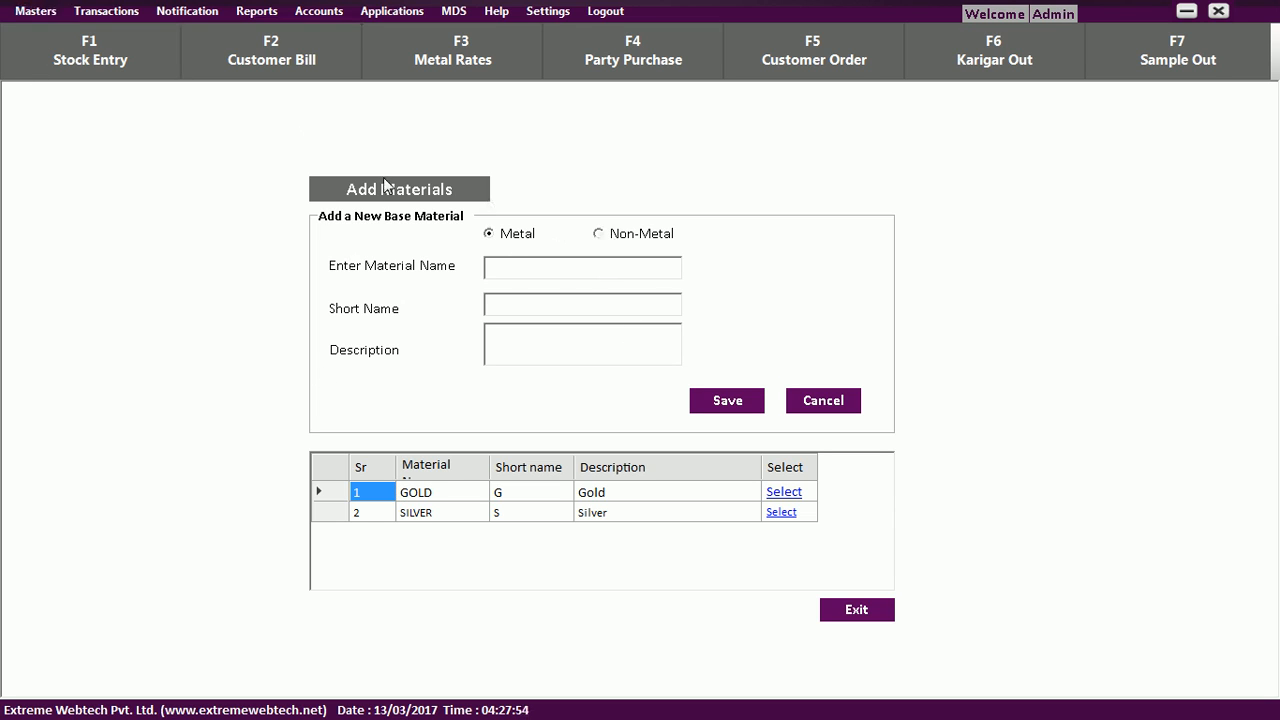
click(46, 11)
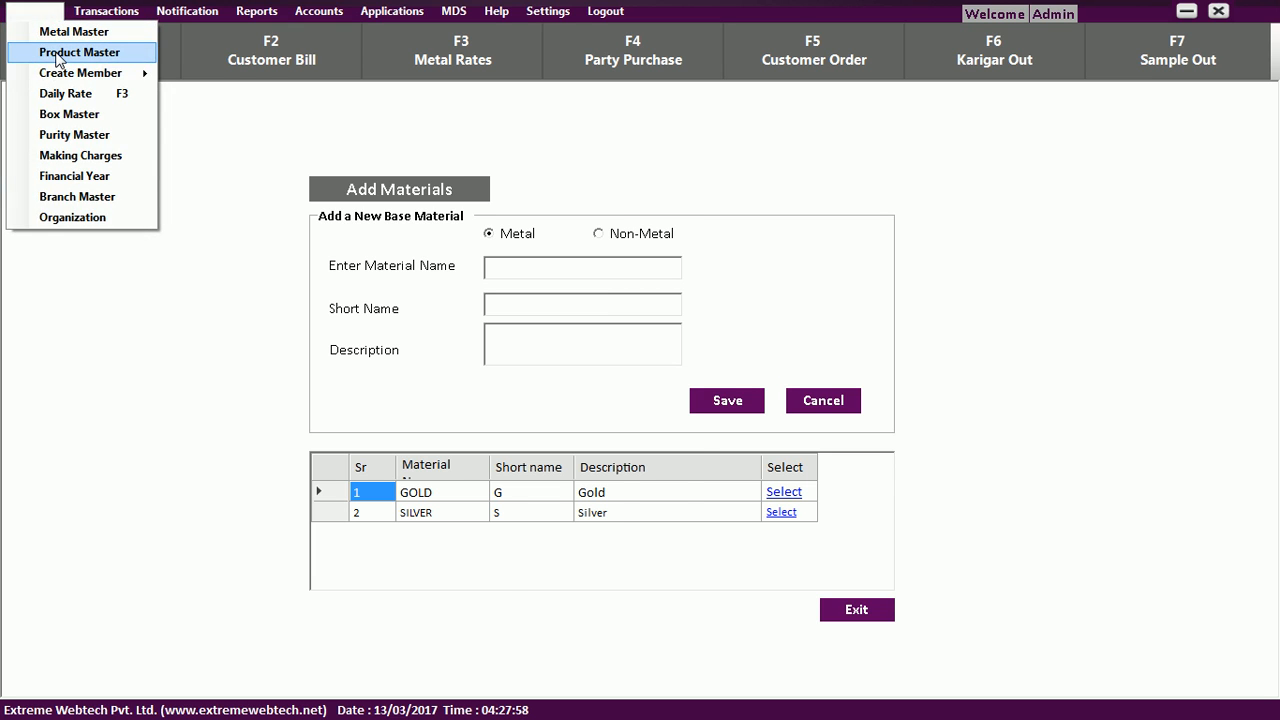
Create the GOLD product 'Earrings' with label ER and description 'Earring' and save it.
click(57, 55)
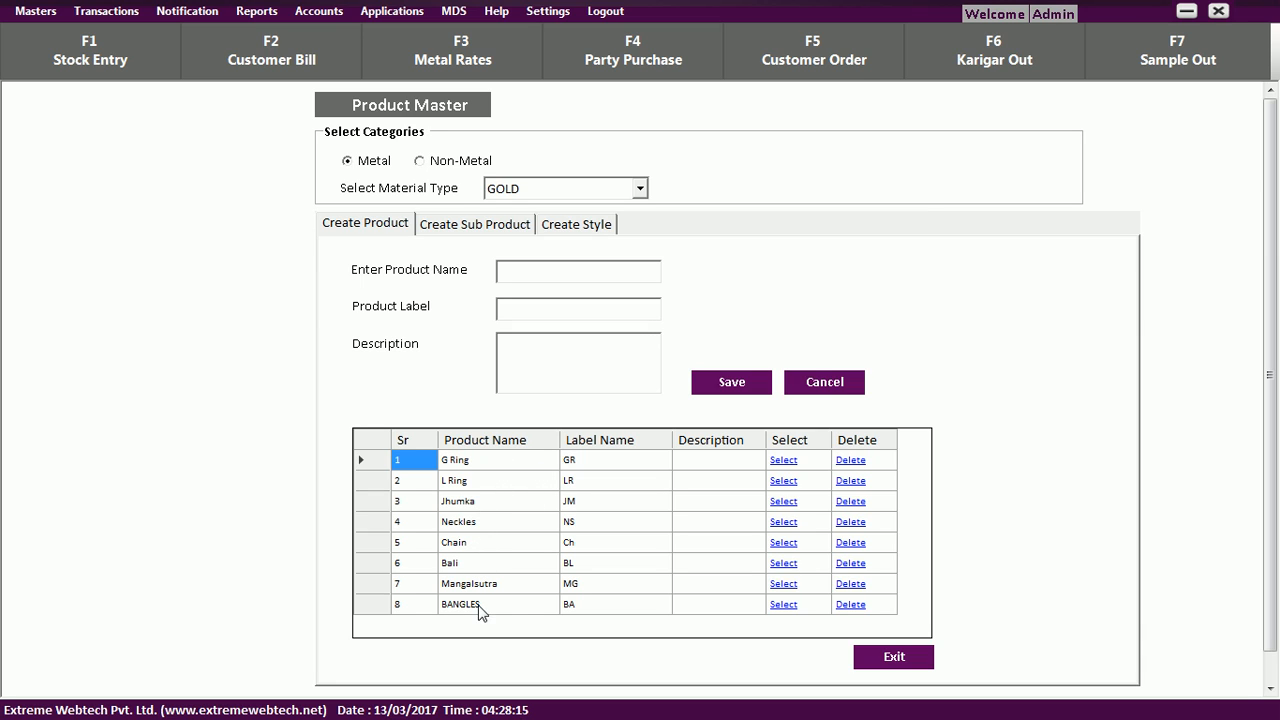
click(577, 276)
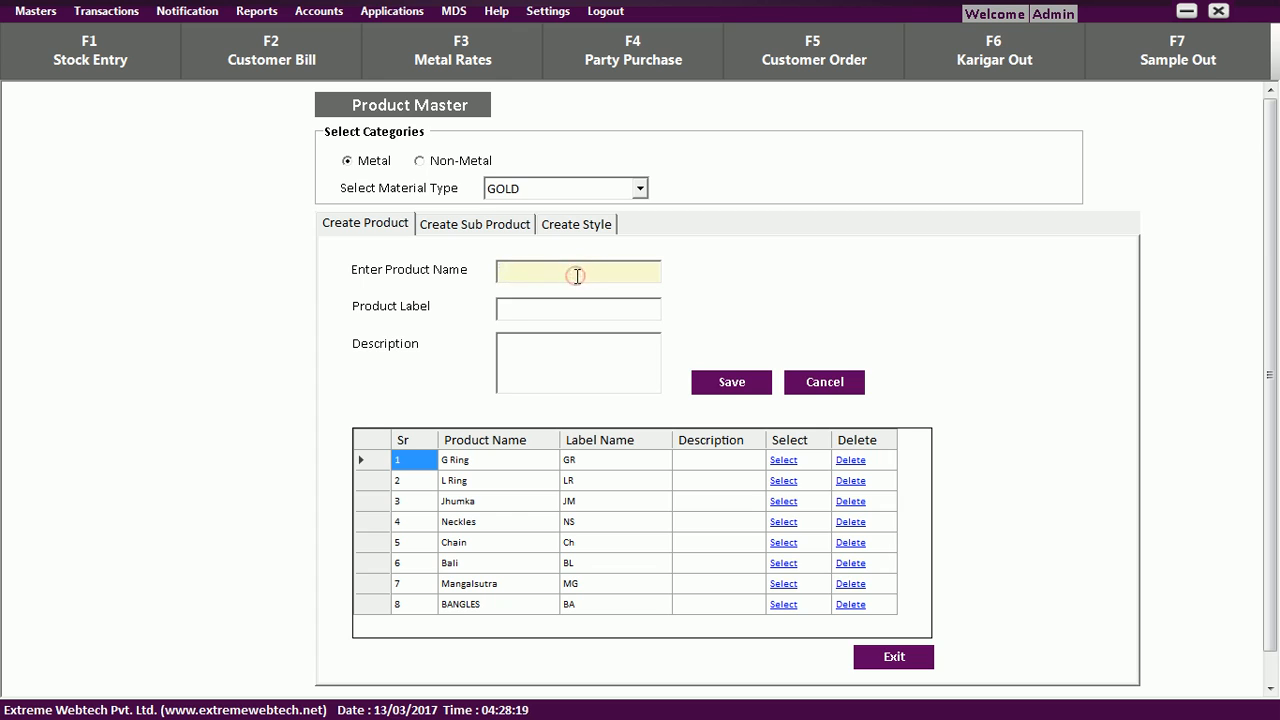
text(Ear)
text(rings)
key(Tab)
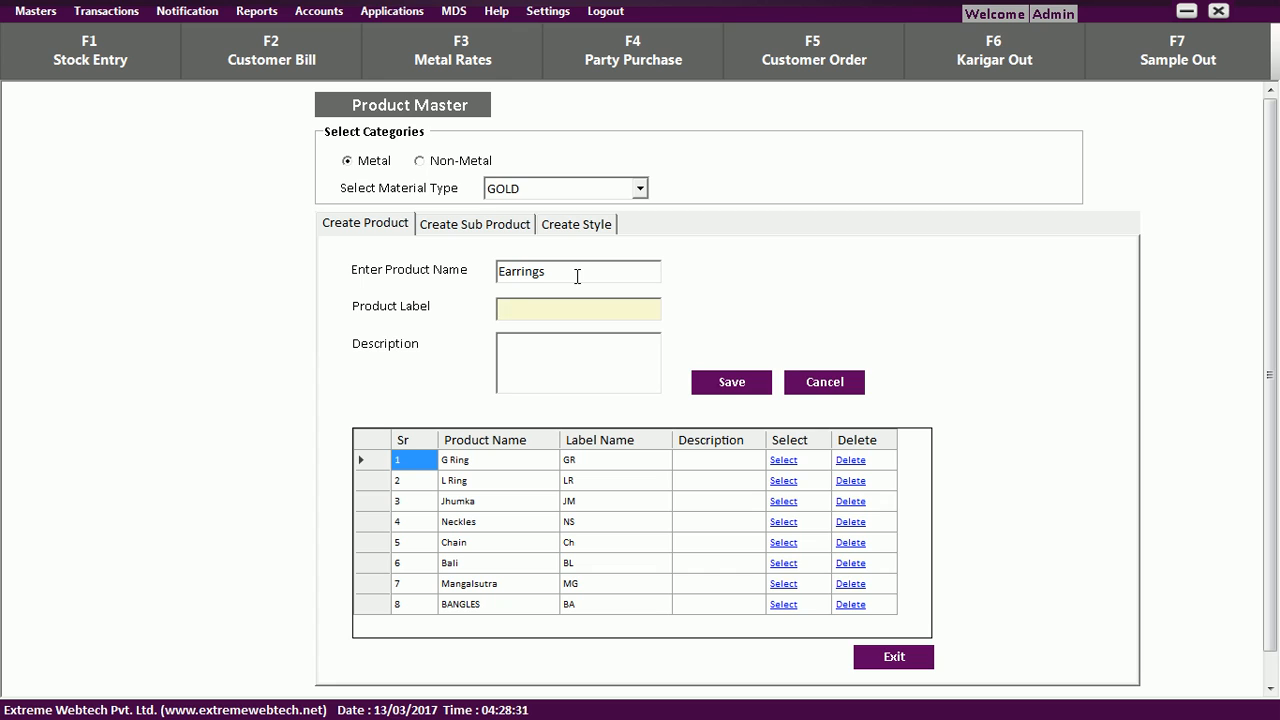
text(ER)
key(Tab)
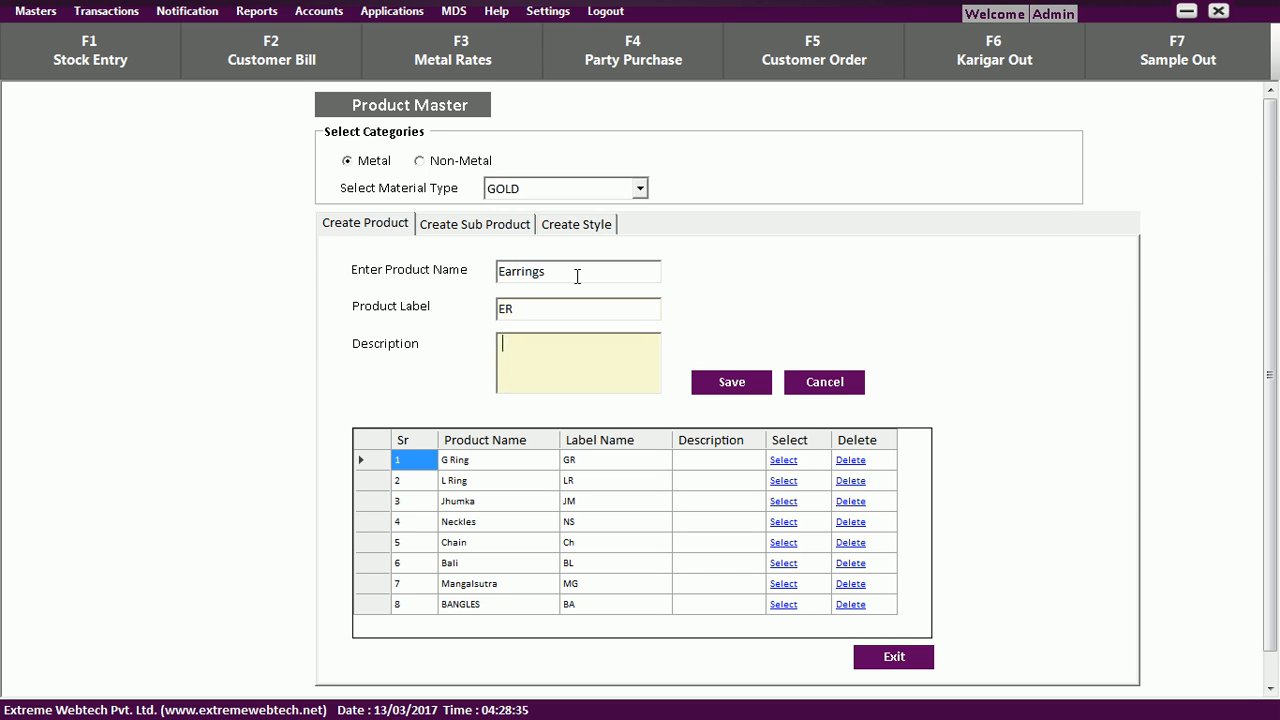
text(Earring)
click(739, 386)
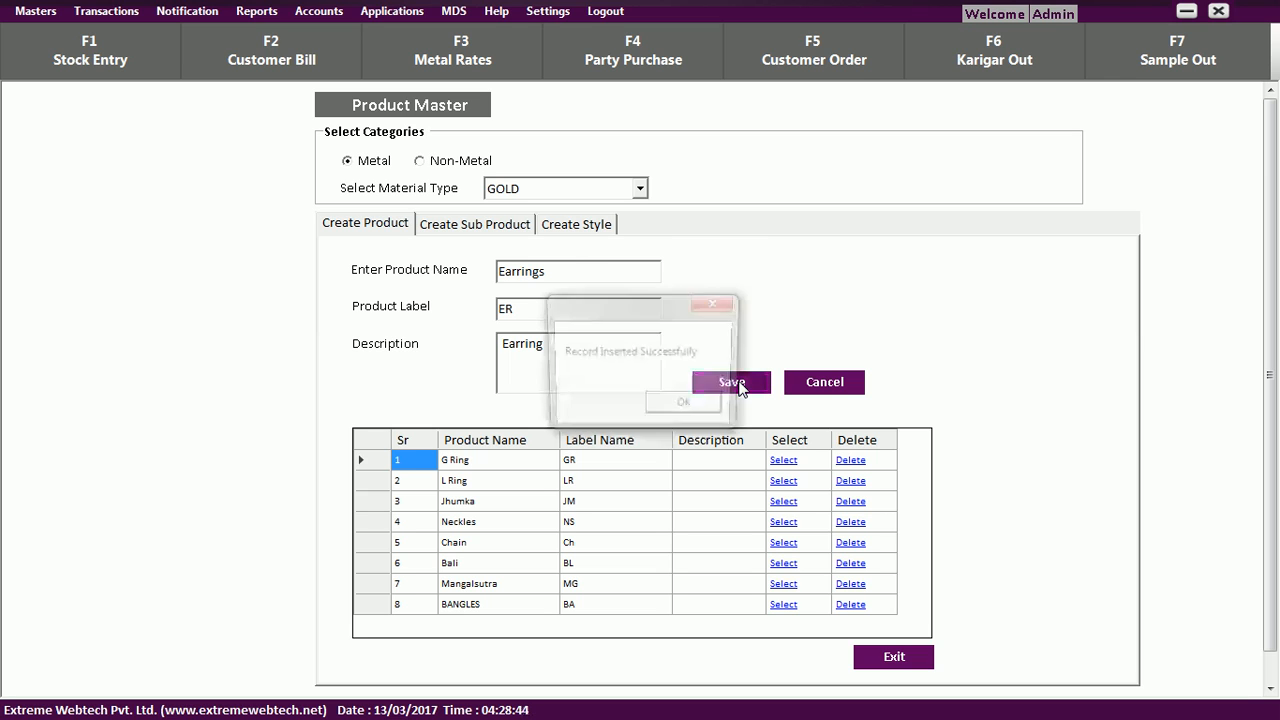
click(688, 407)
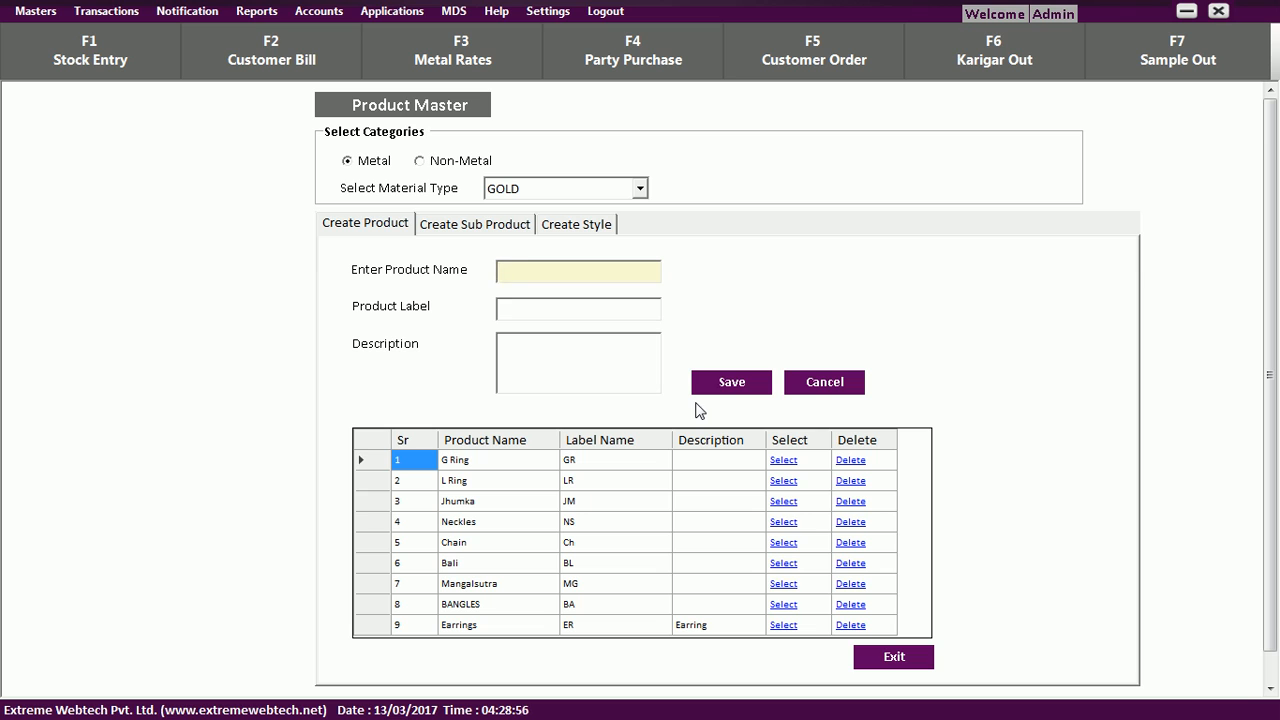
Open the Create Customer form and enter the name 'Test Customer'.
click(32, 14)
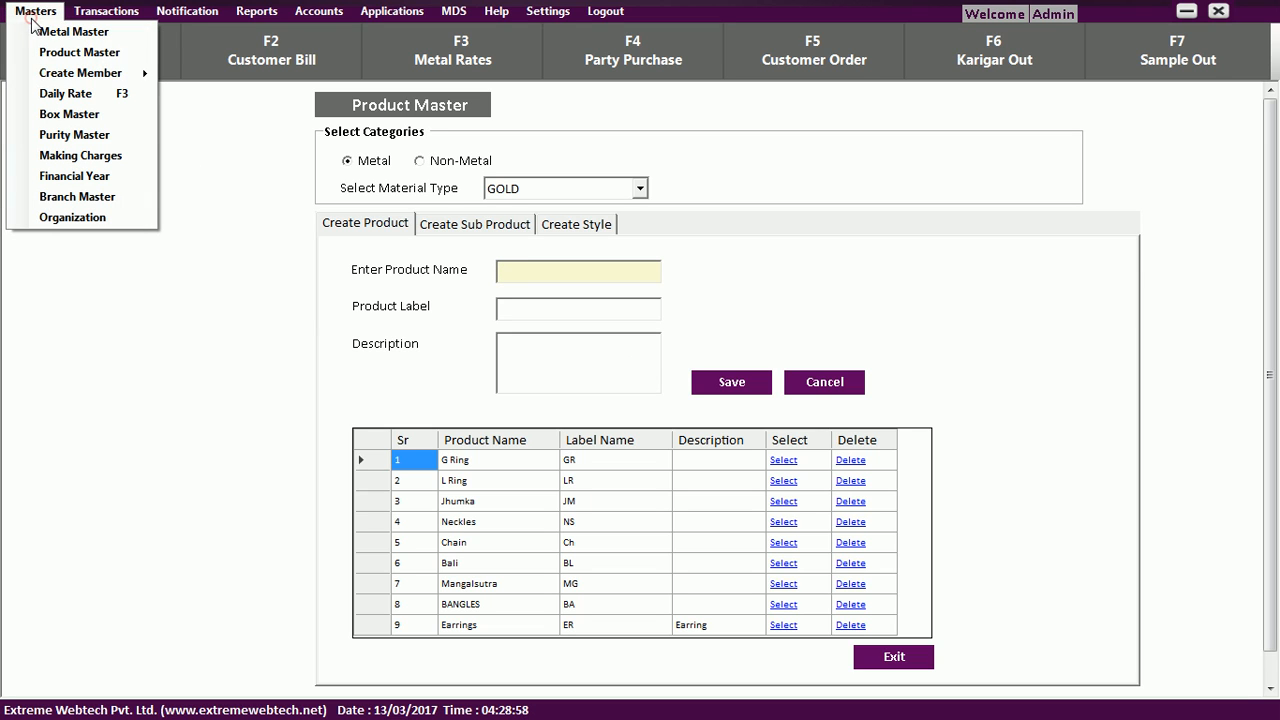
mouse_move(89, 76)
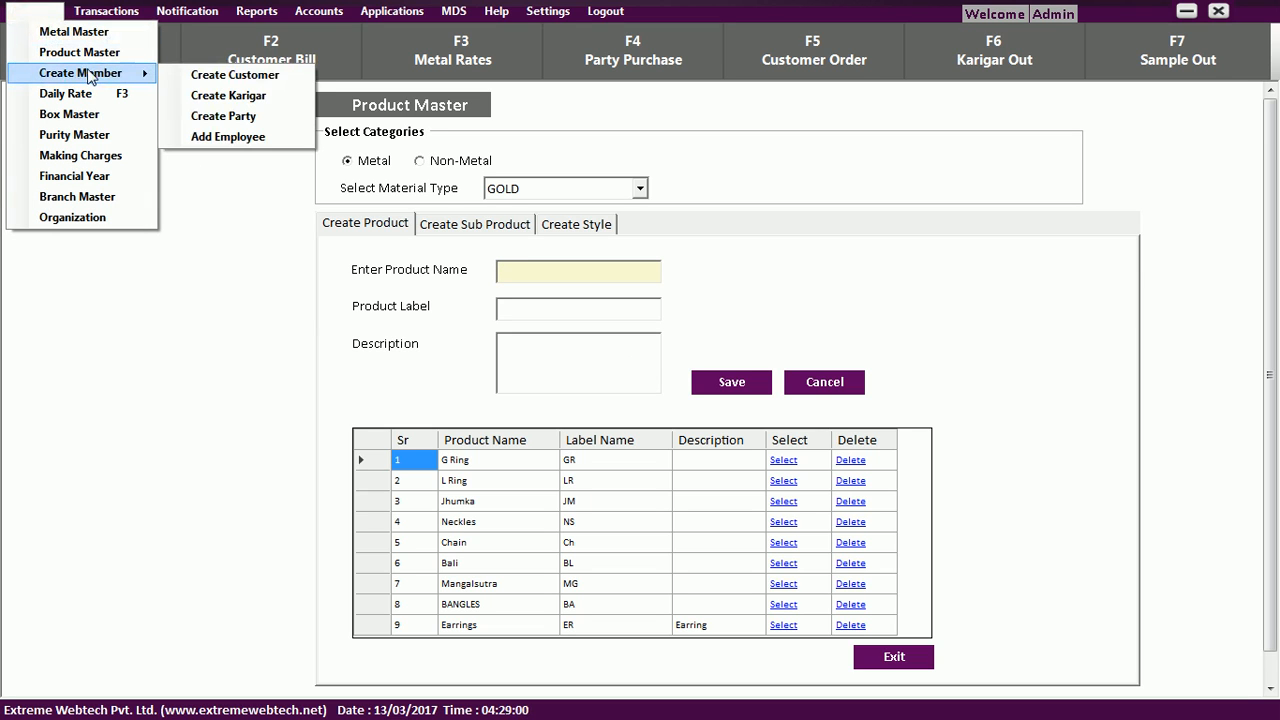
click(171, 80)
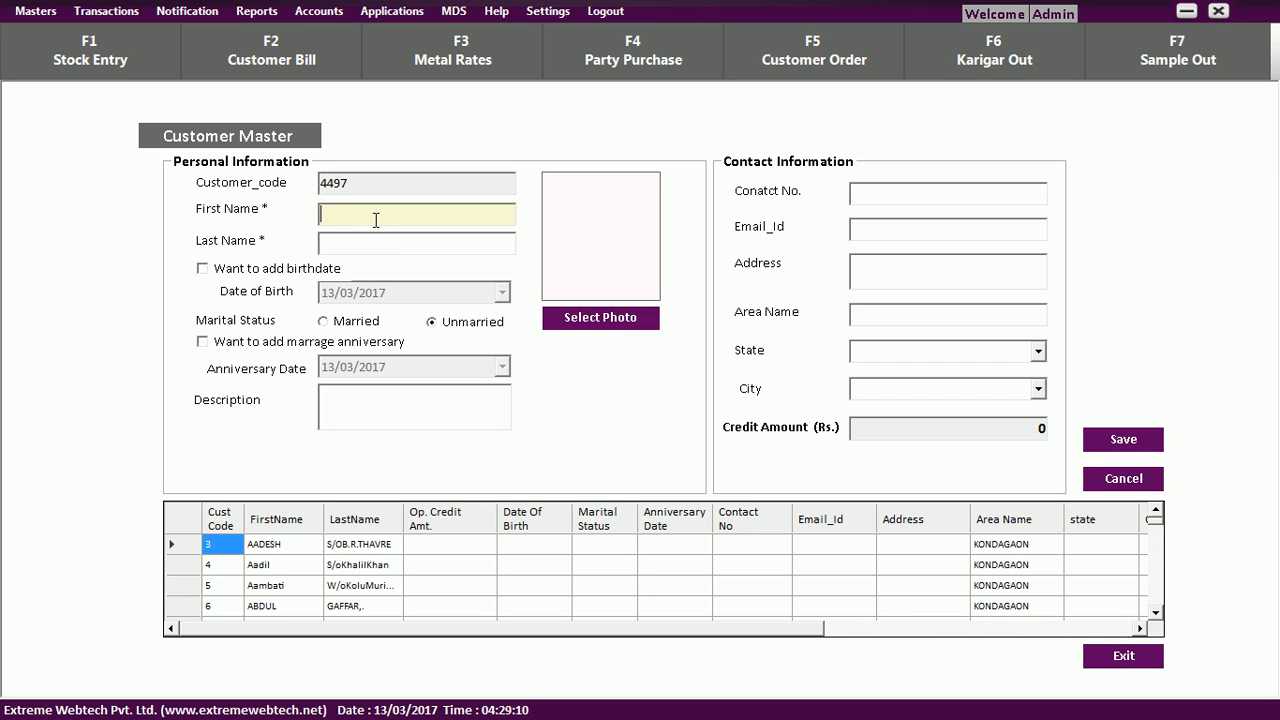
text(Test)
key(Tab)
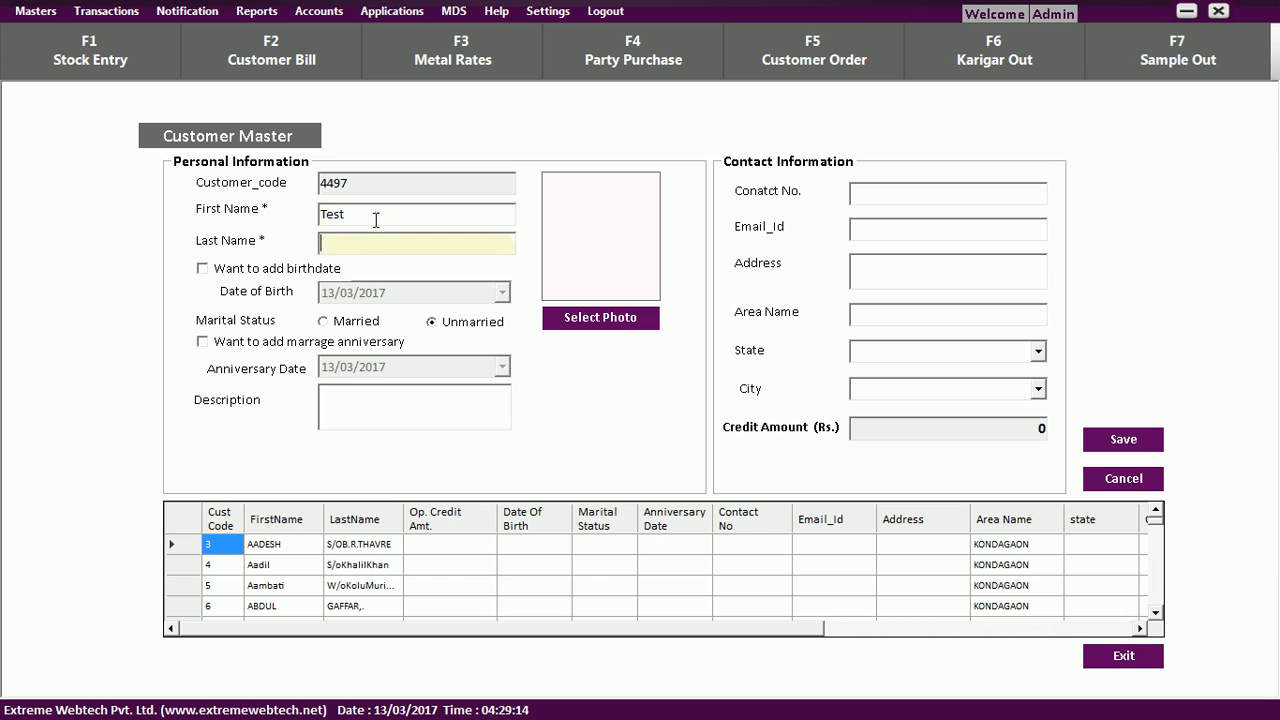
text(Customer)
Set the state to Maharashtra, leave the city empty, and save the customer.
click(1037, 355)
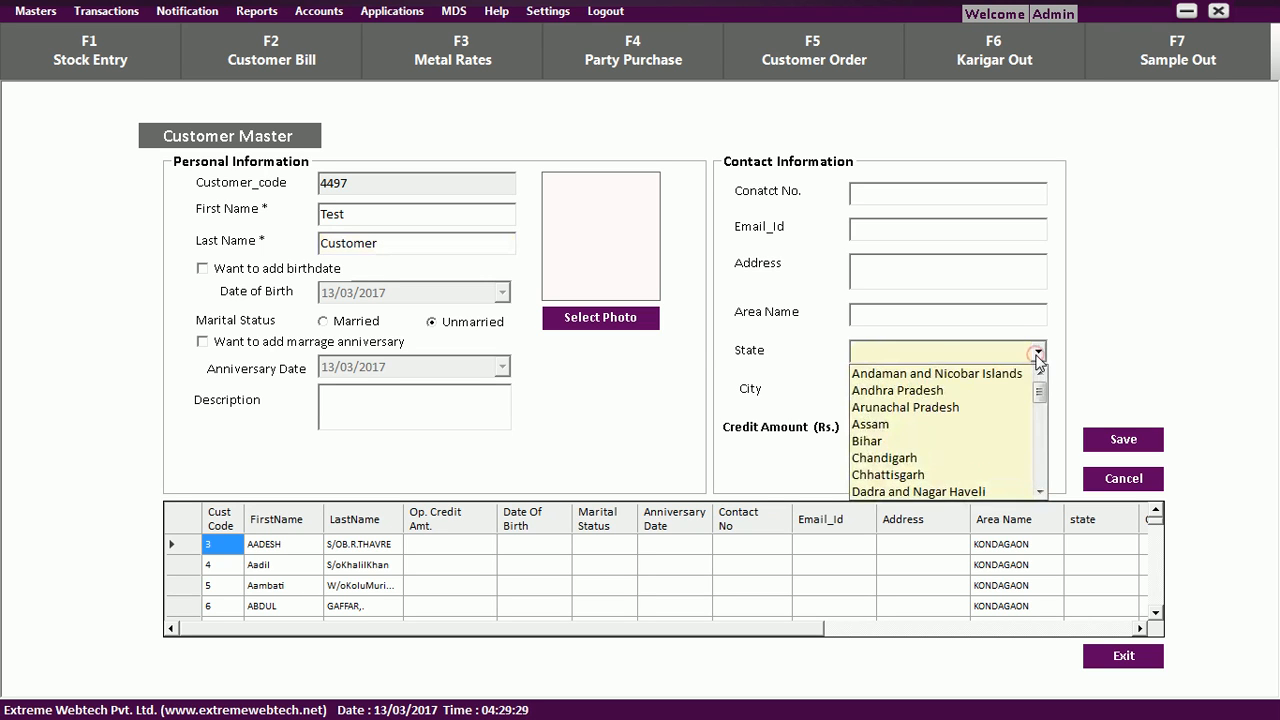
key(m)
key(m)
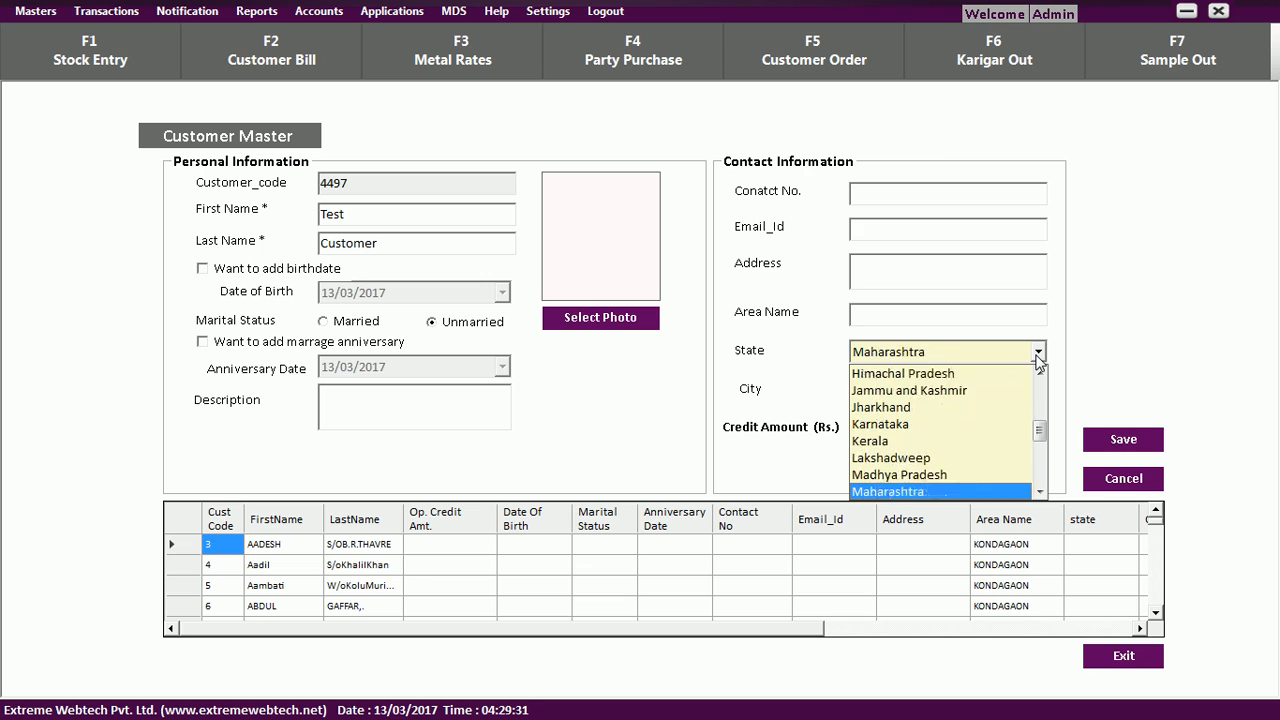
key(Return)
click(1038, 386)
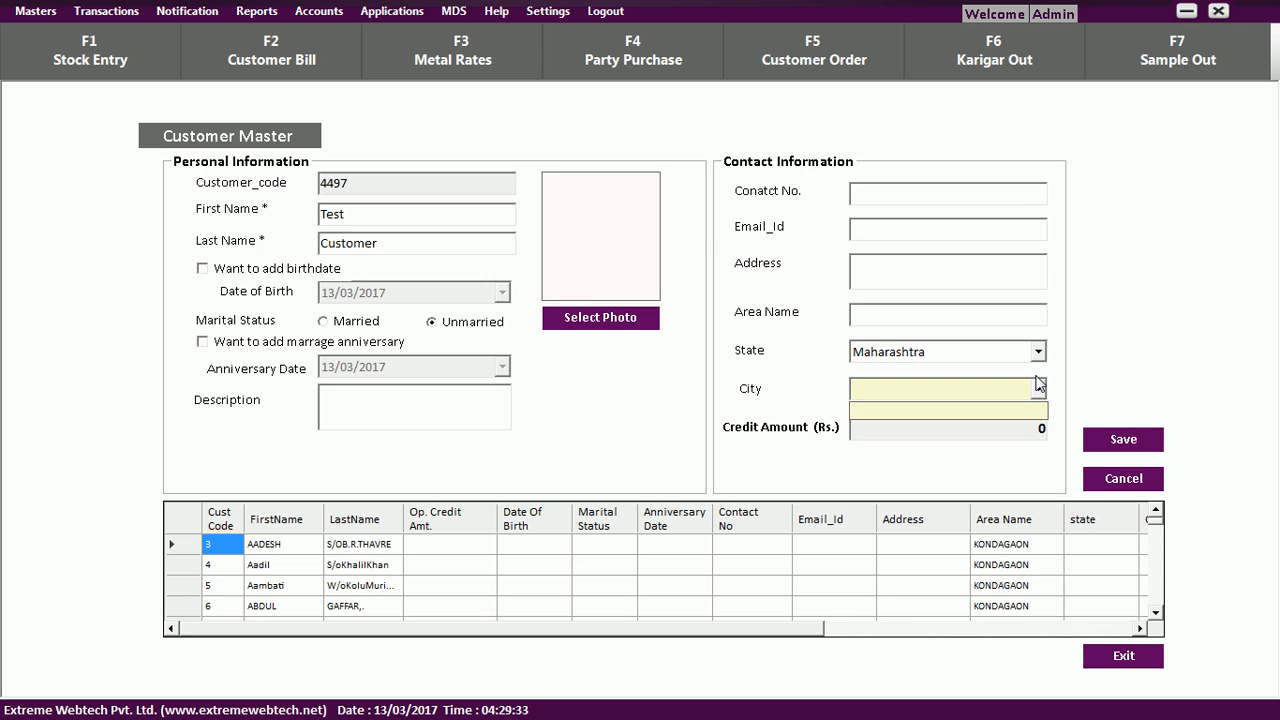
click(1038, 386)
click(1037, 390)
click(1036, 396)
click(1014, 427)
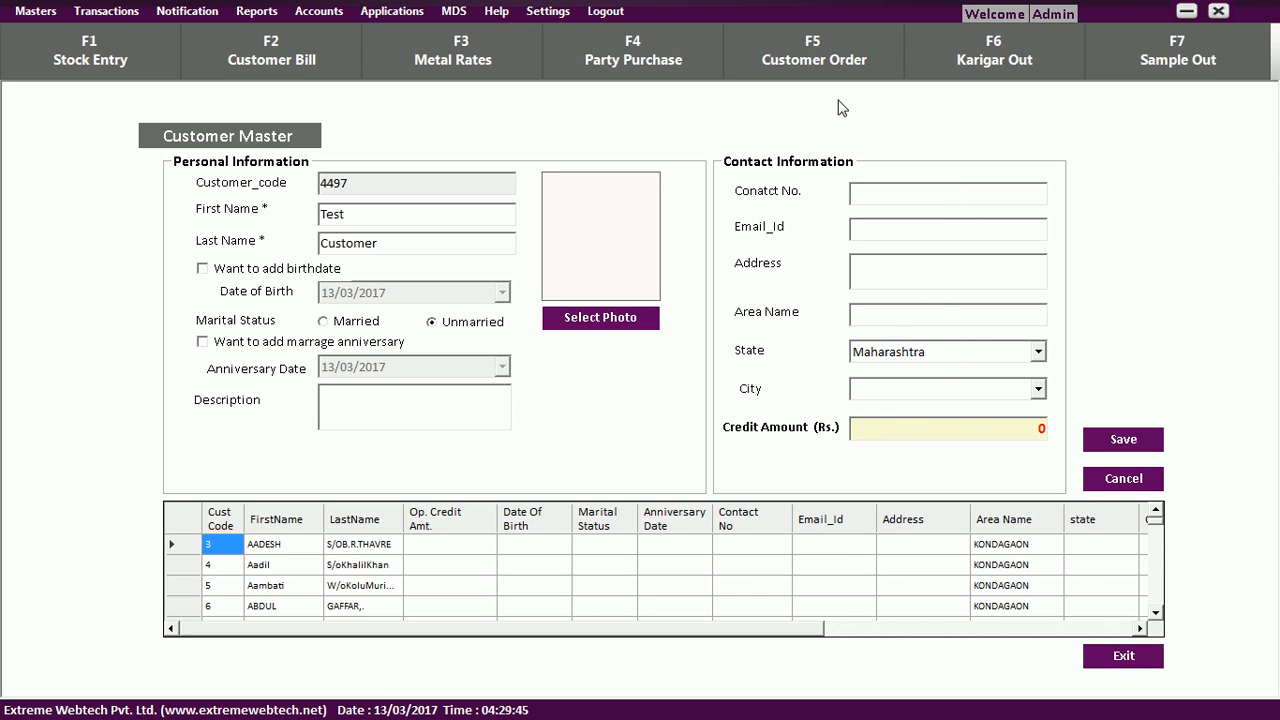
click(1124, 442)
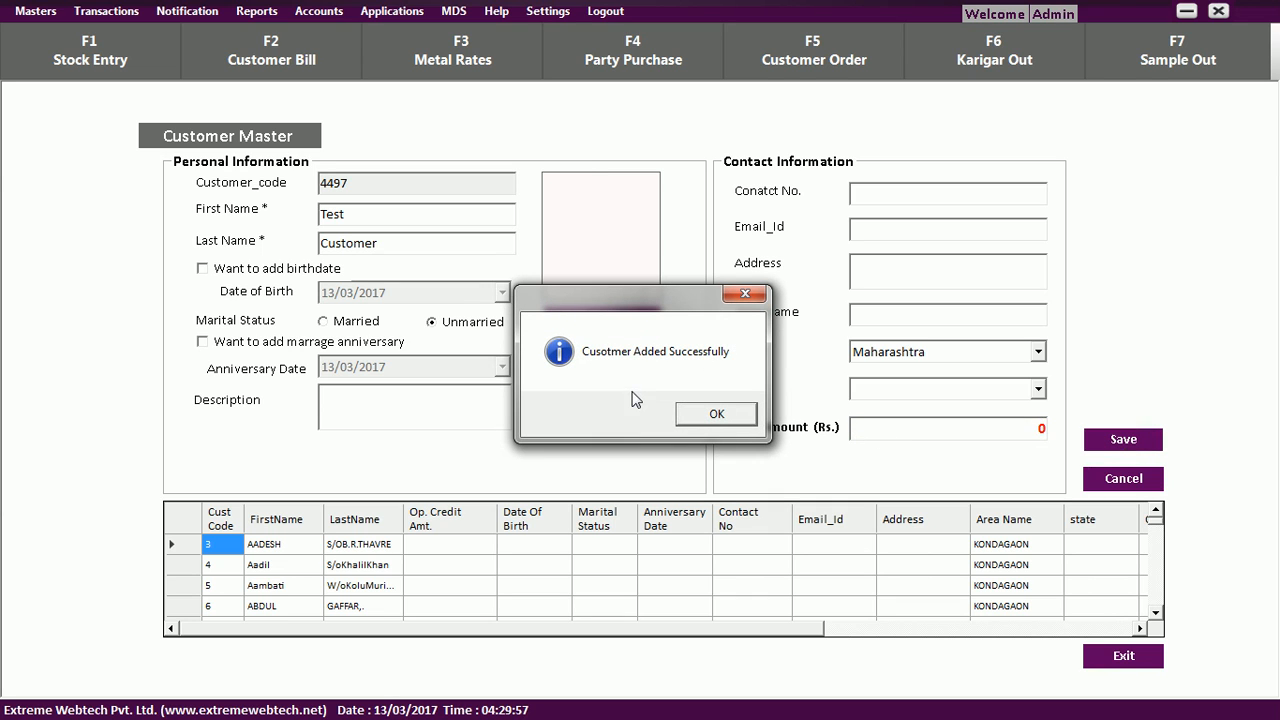
click(718, 414)
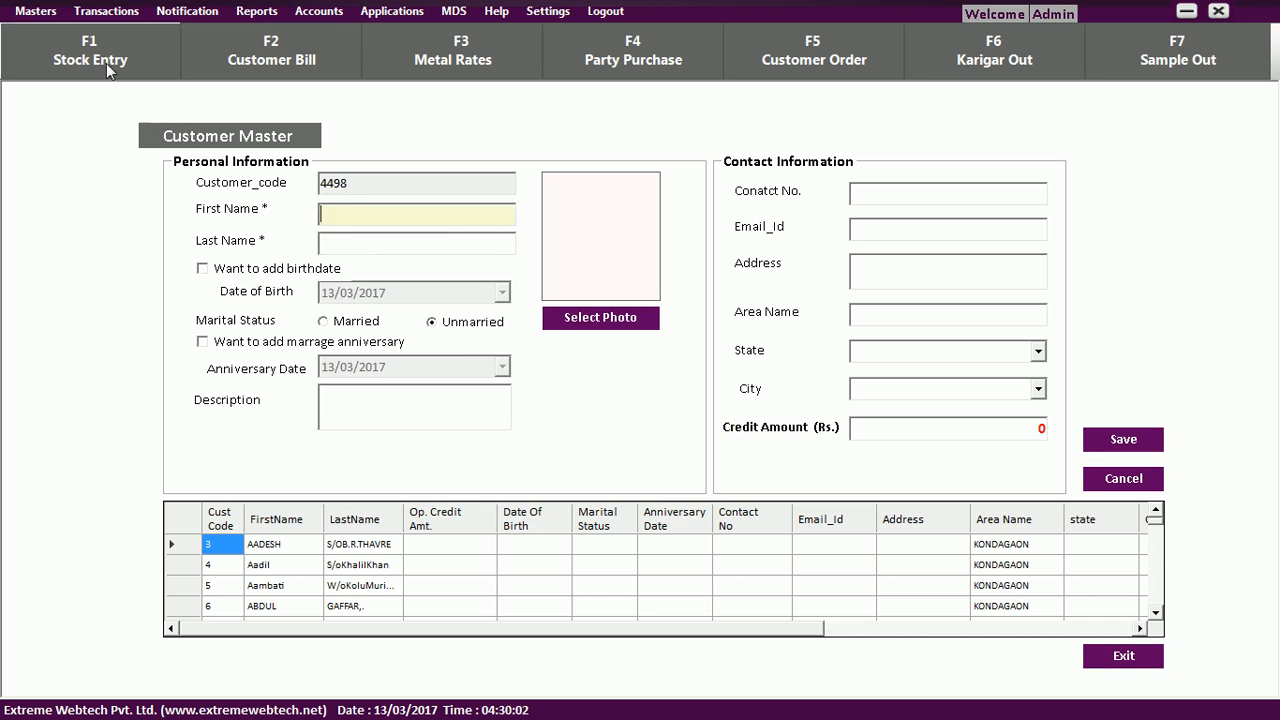
Open the Create Karigar form from Masters > Create Member.
click(36, 11)
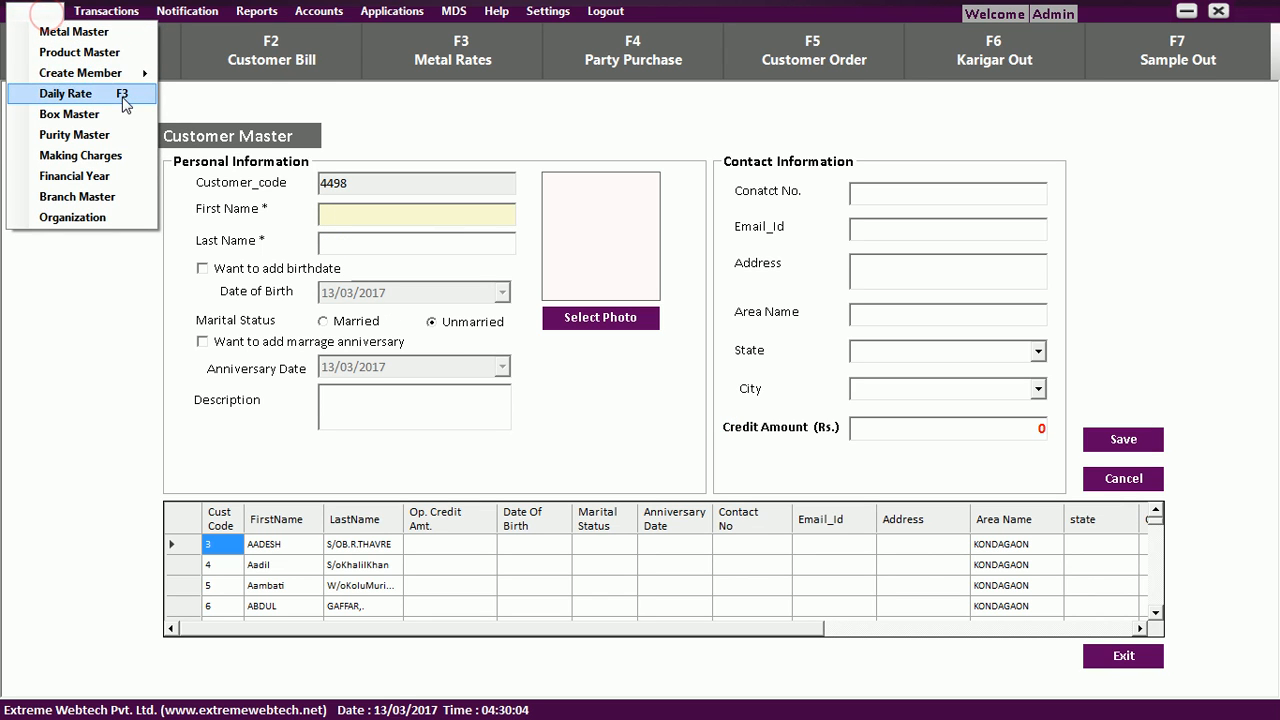
mouse_move(140, 73)
click(200, 96)
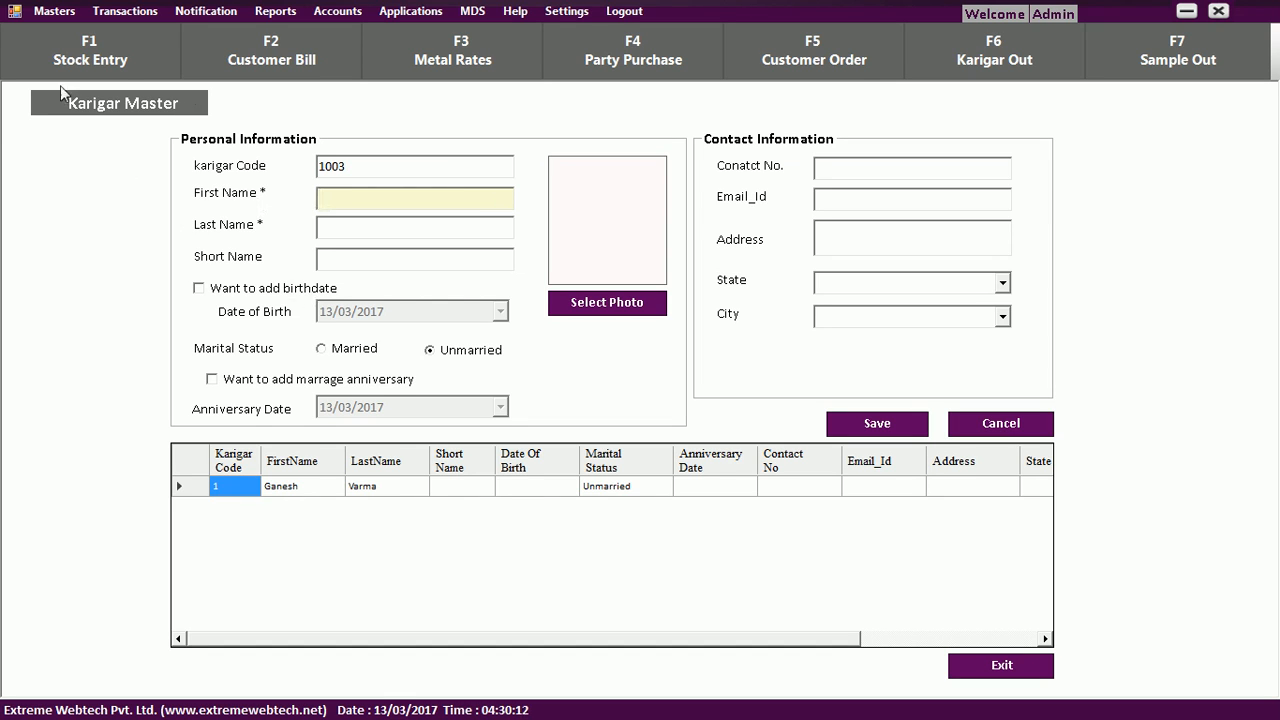
Switch to the Create Party form, which shows party code 1005.
click(55, 14)
mouse_move(140, 73)
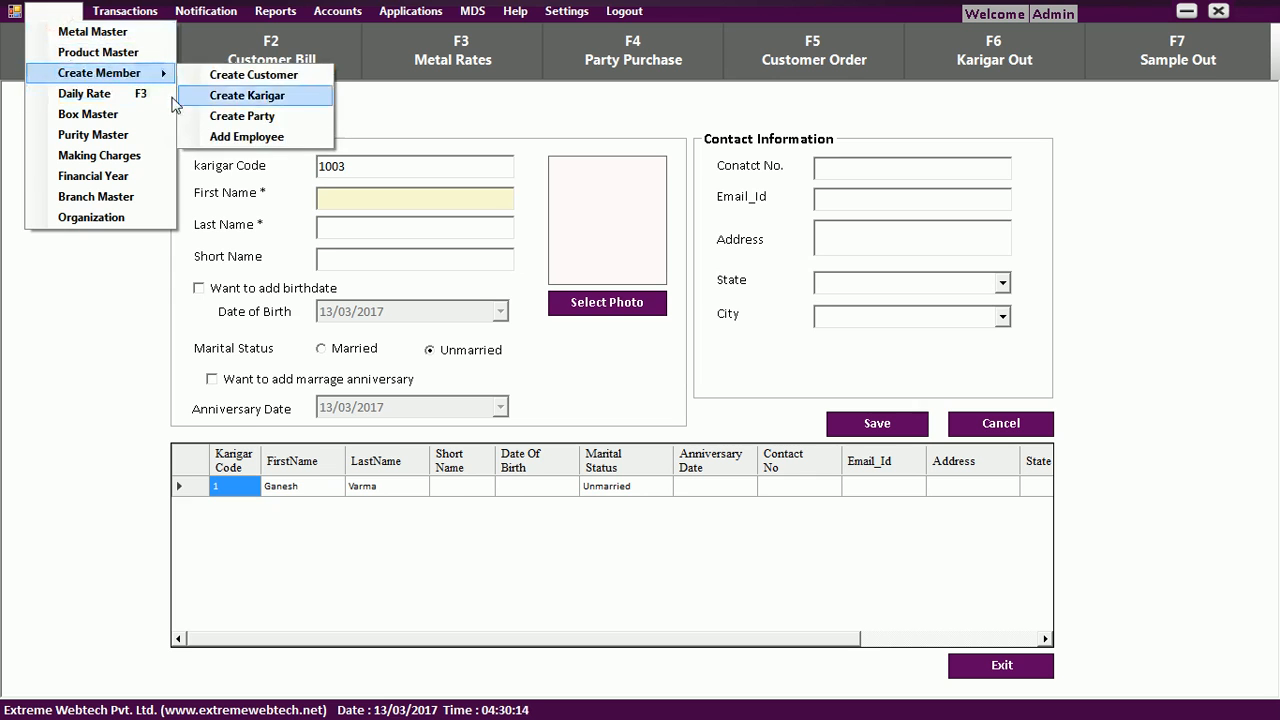
click(242, 116)
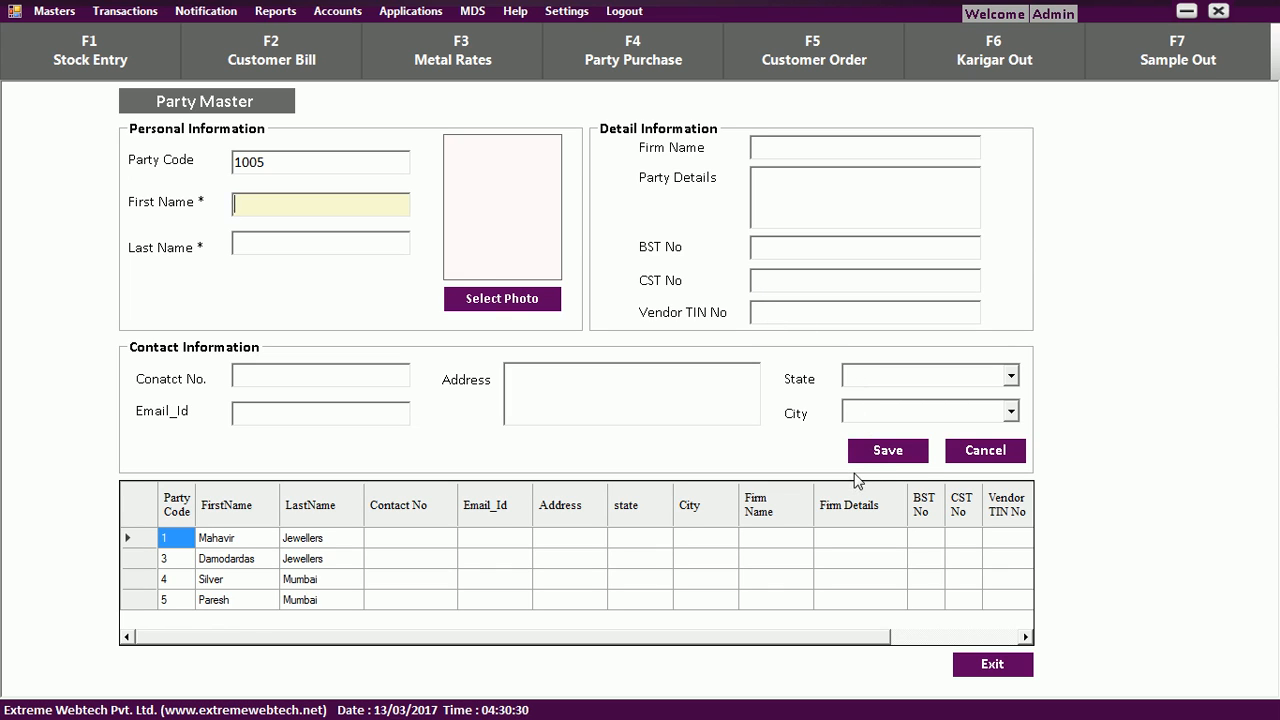
Open Masters > Create Member > Add Employee, showing employee code 1 and no employees.
click(55, 12)
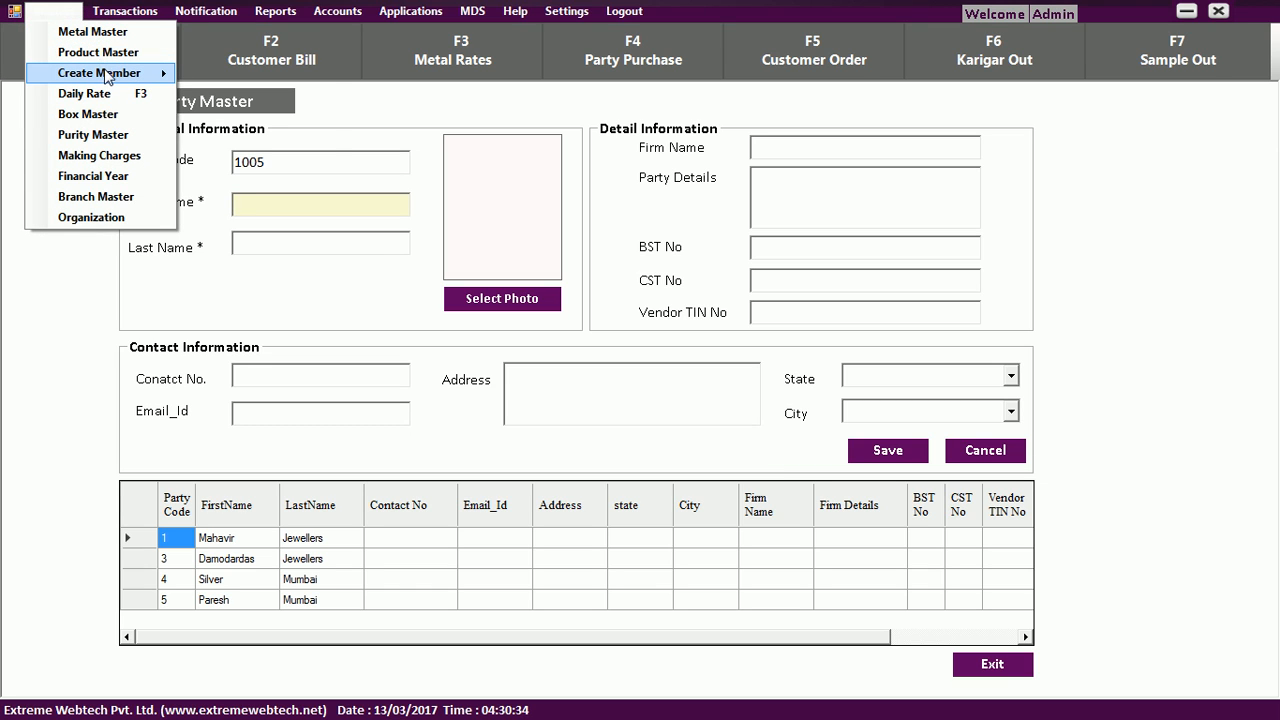
mouse_move(109, 78)
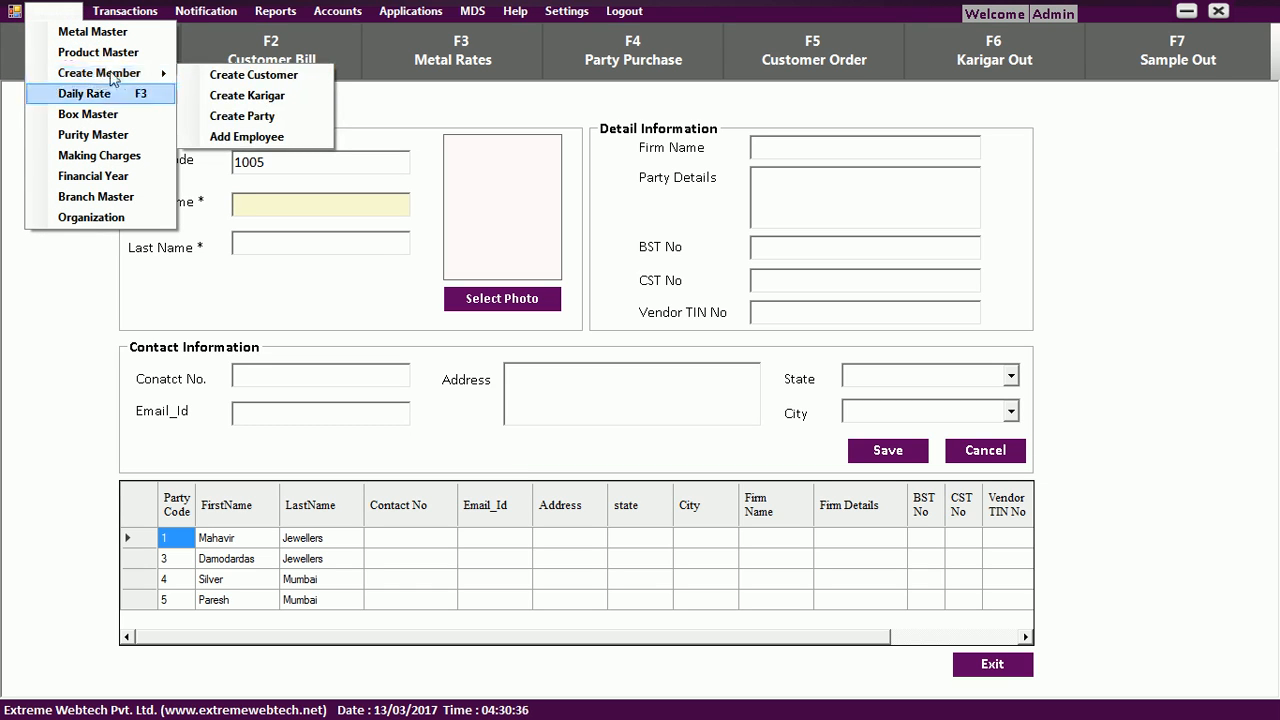
click(265, 137)
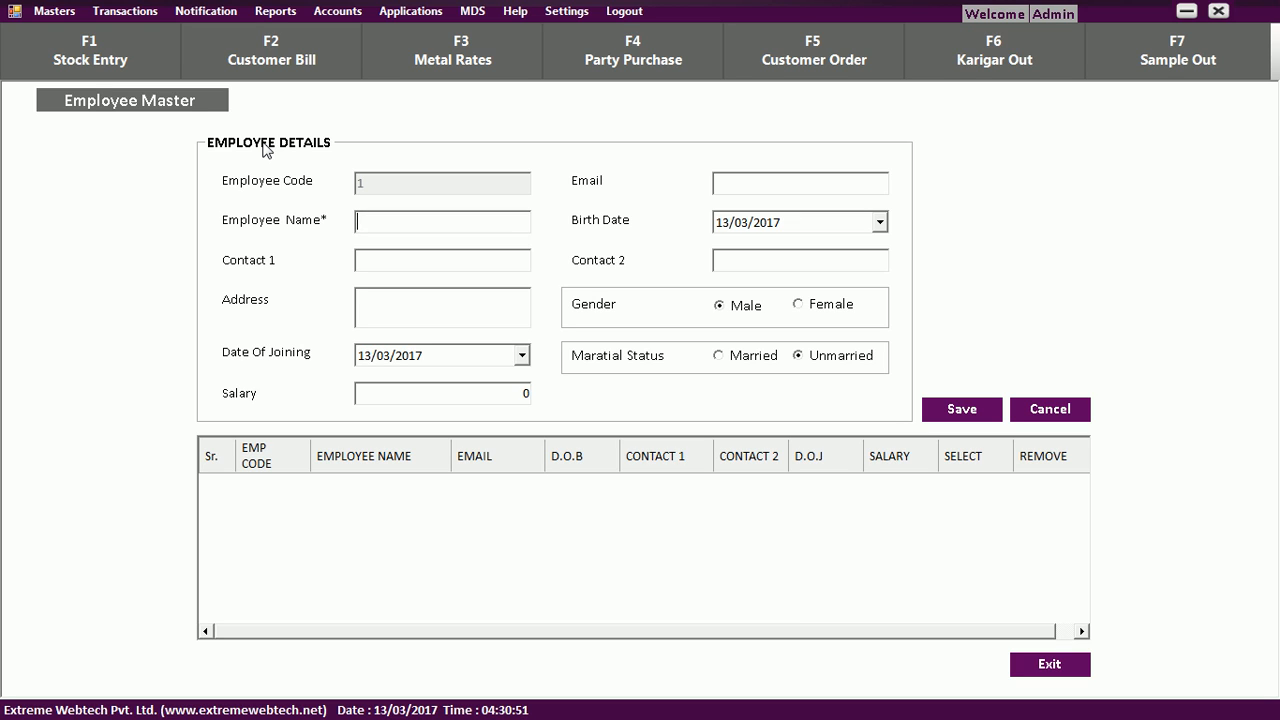
click(70, 17)
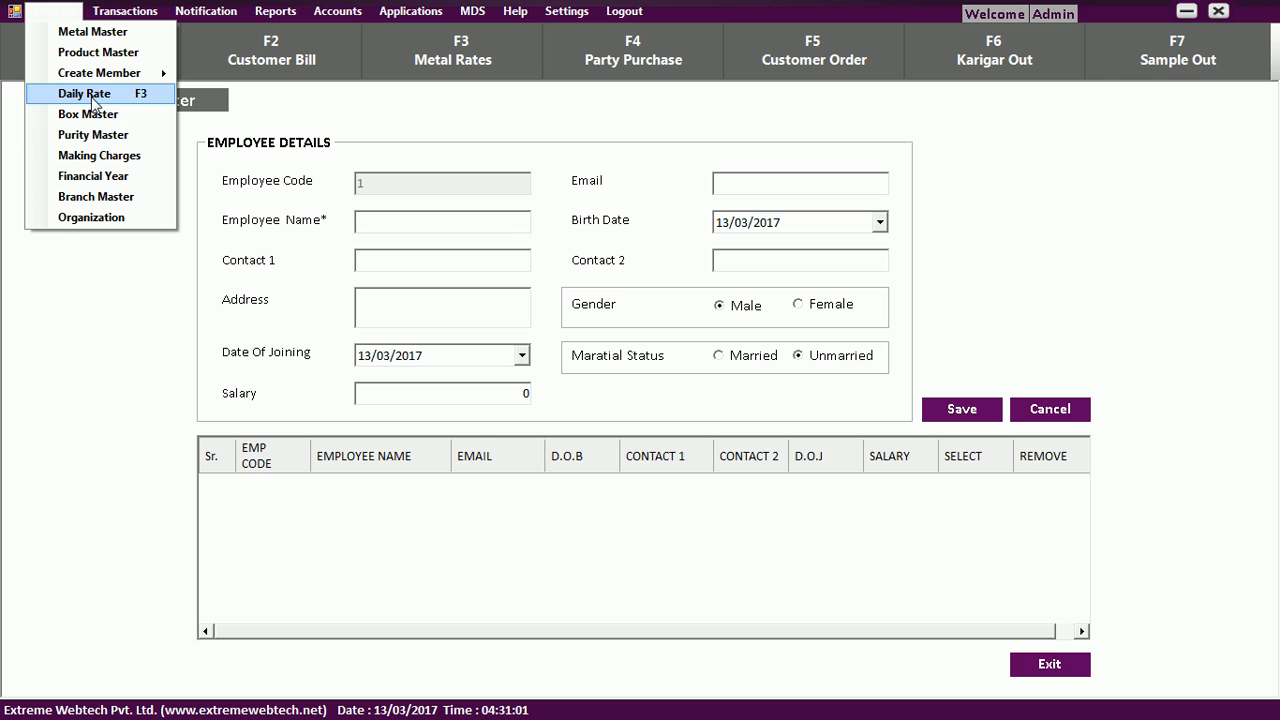
In Daily Rate, change the GOLD 916 rate to 28850 and save the rates.
click(88, 94)
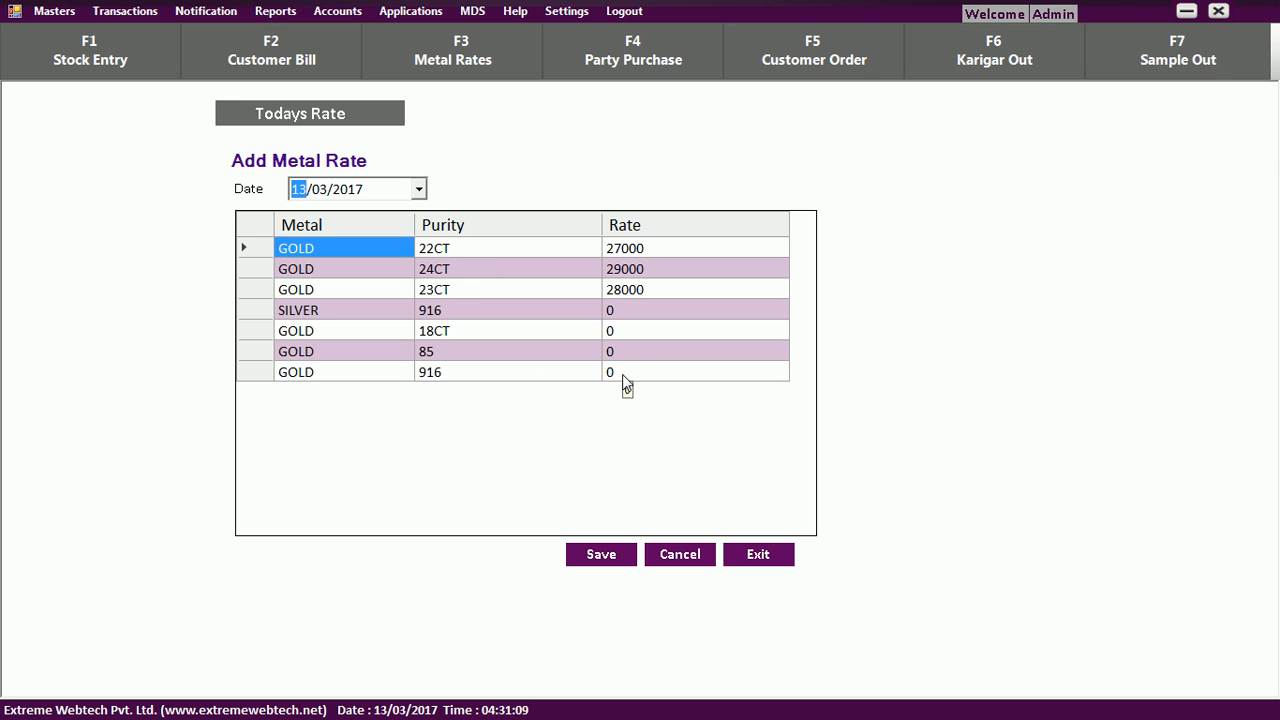
click(617, 312)
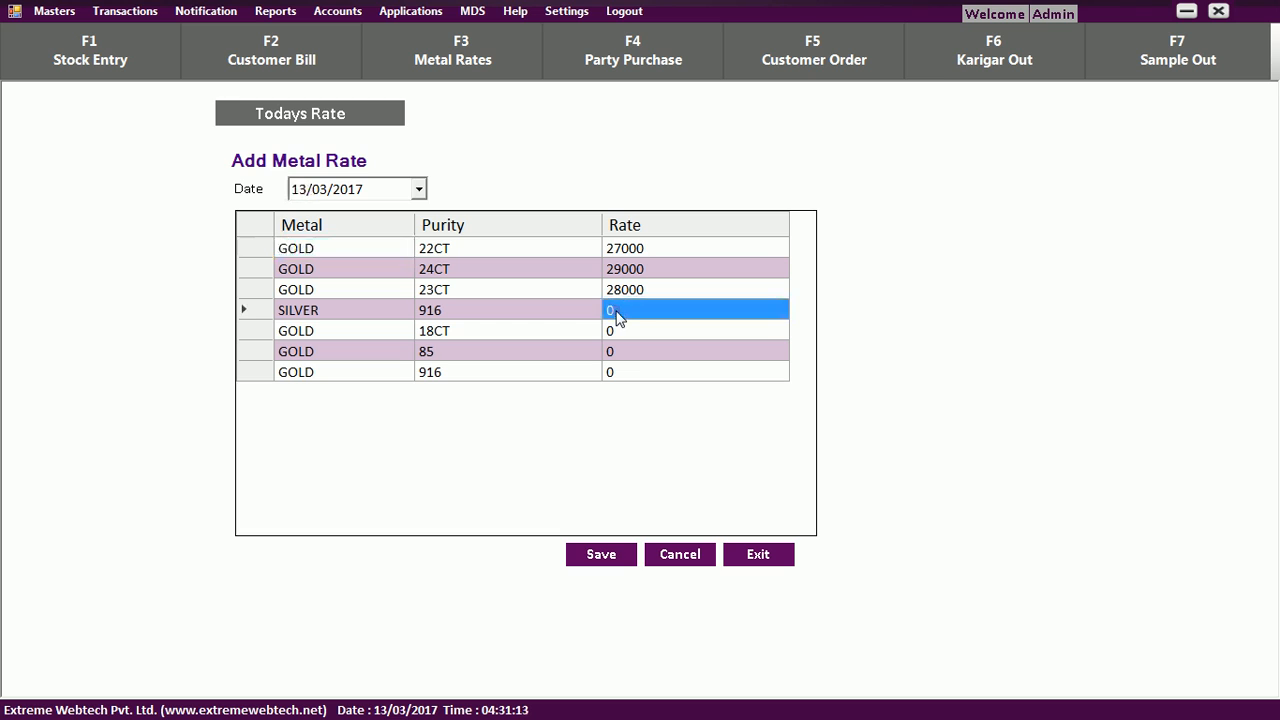
click(626, 330)
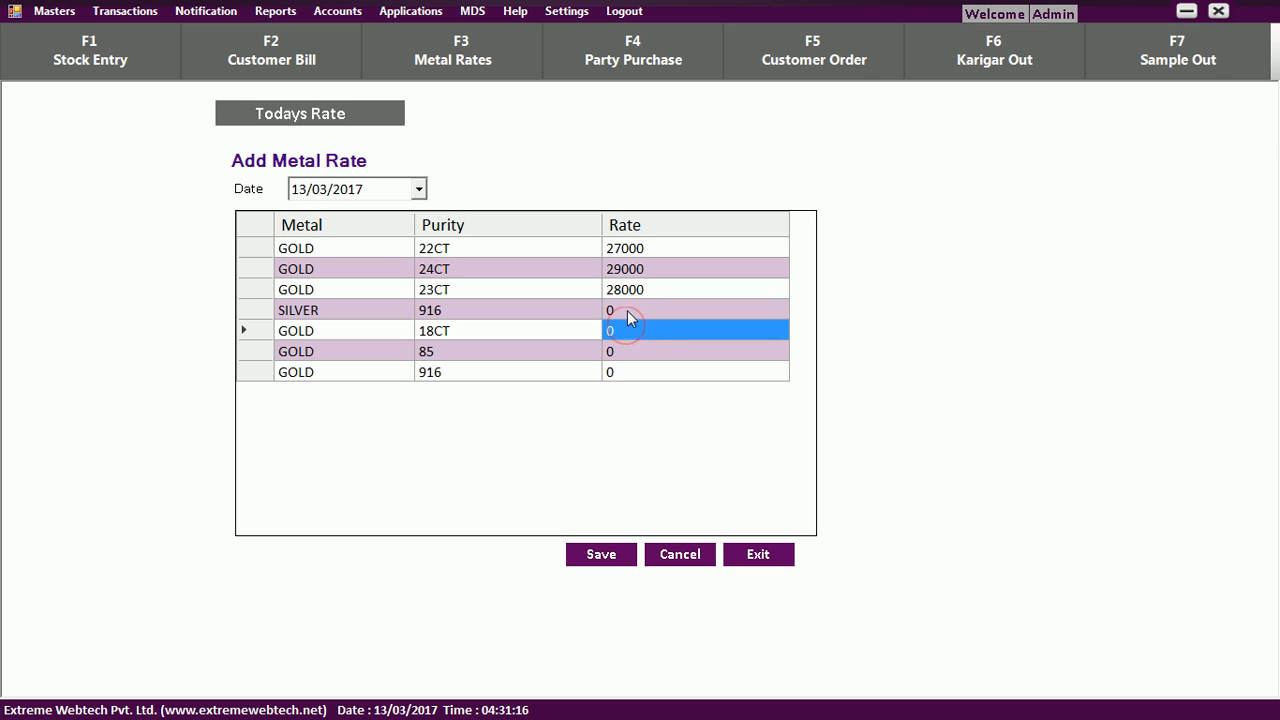
click(627, 354)
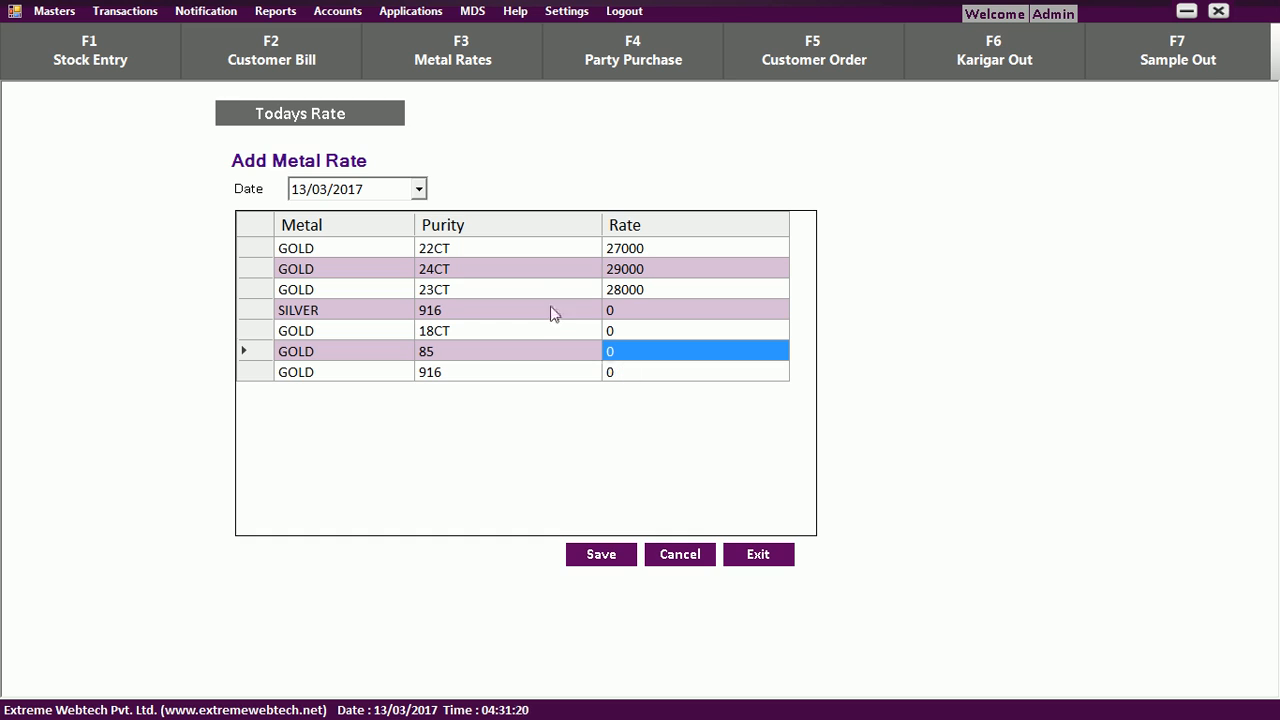
click(628, 374)
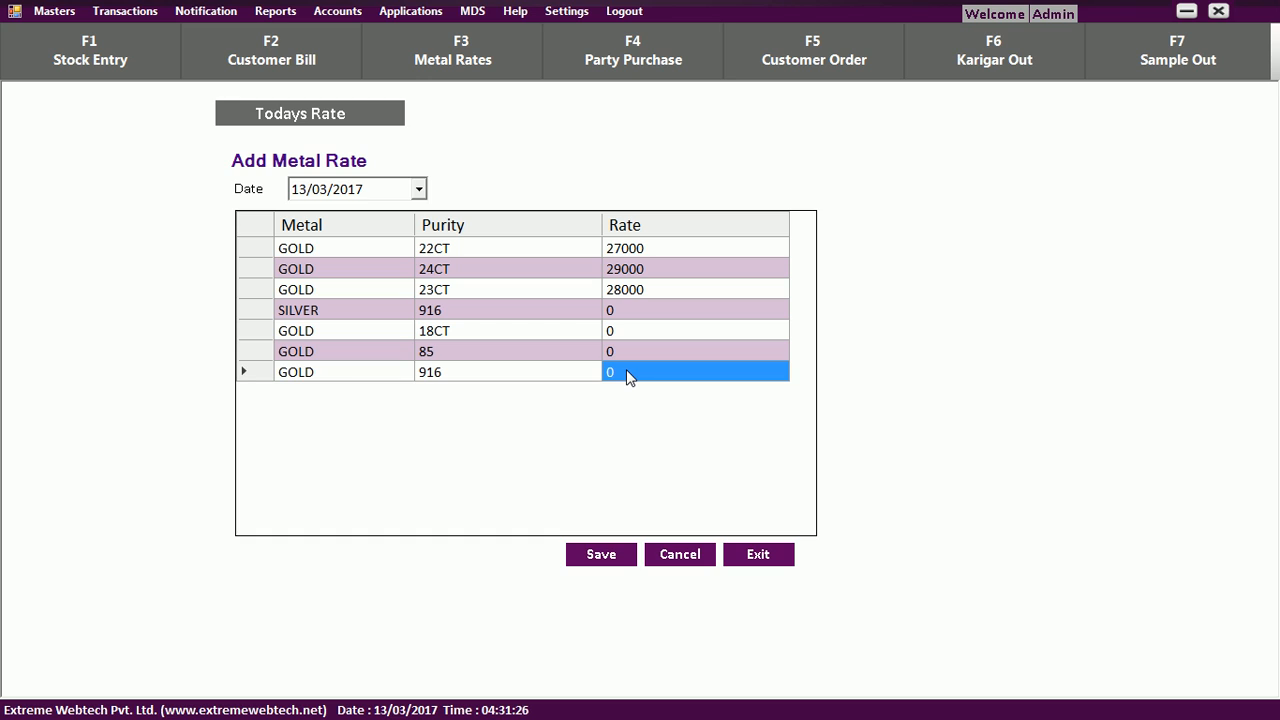
text(28)
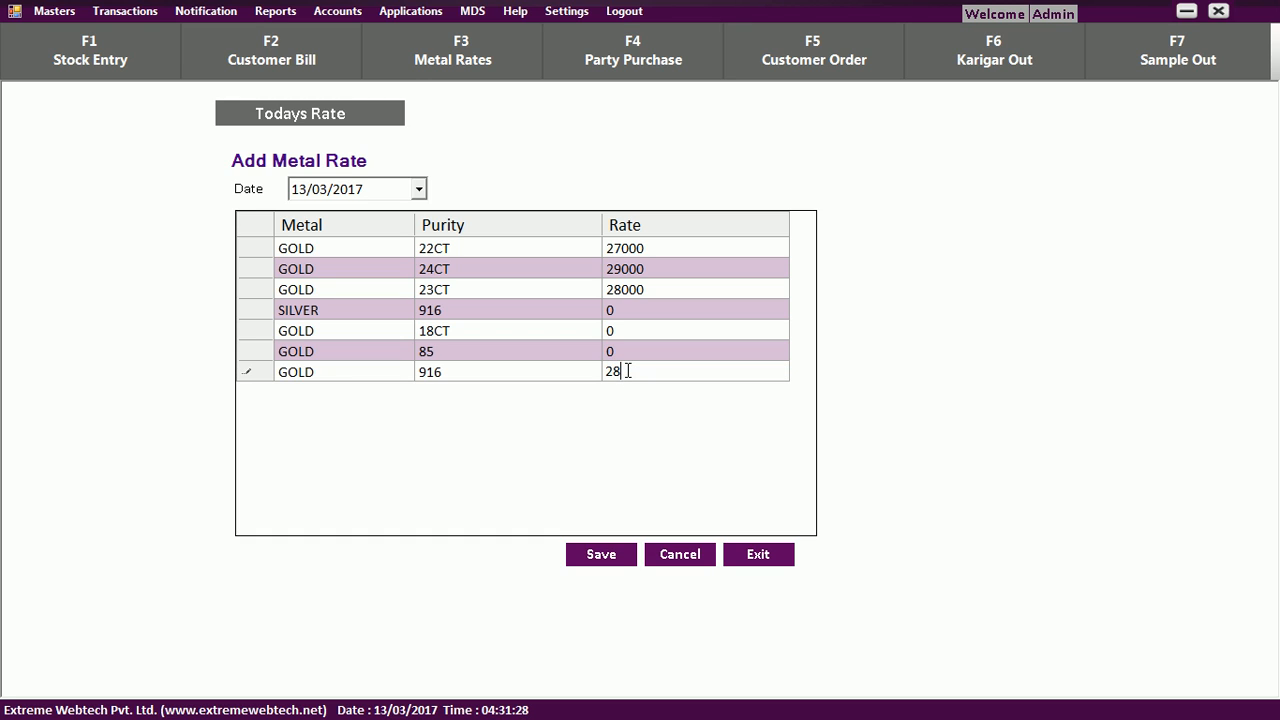
text(850)
click(589, 560)
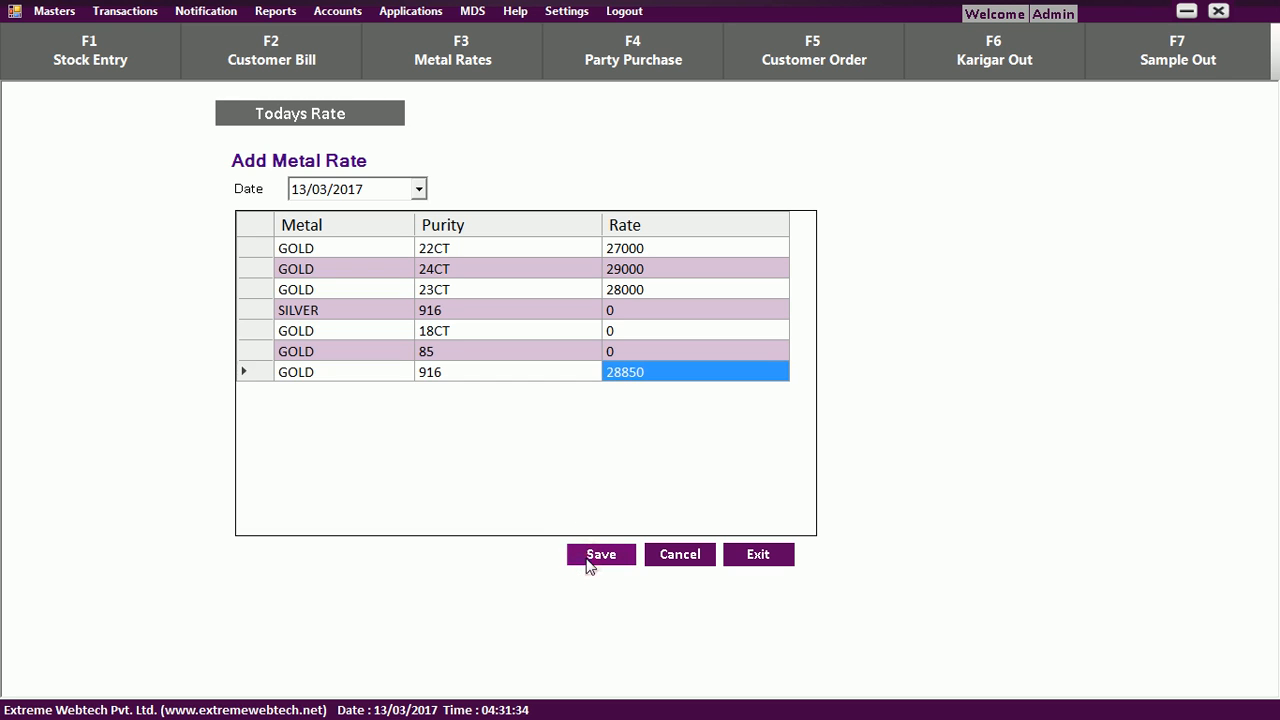
click(680, 414)
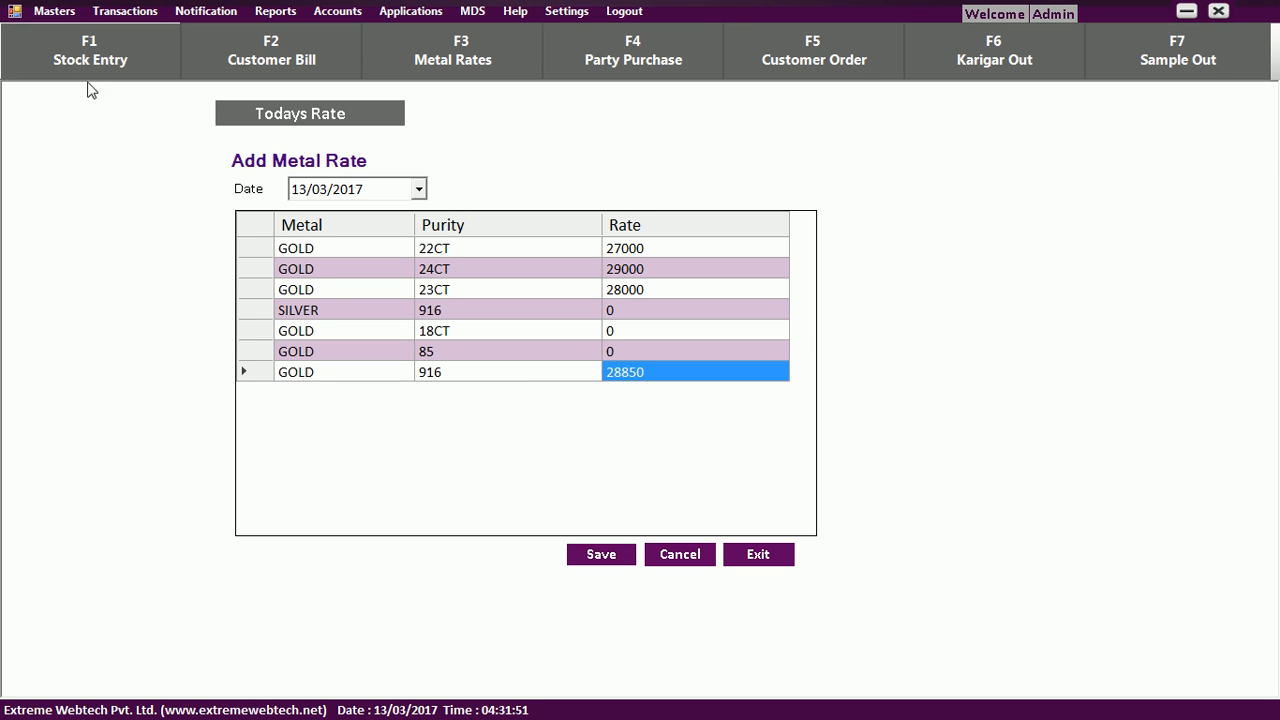
click(72, 16)
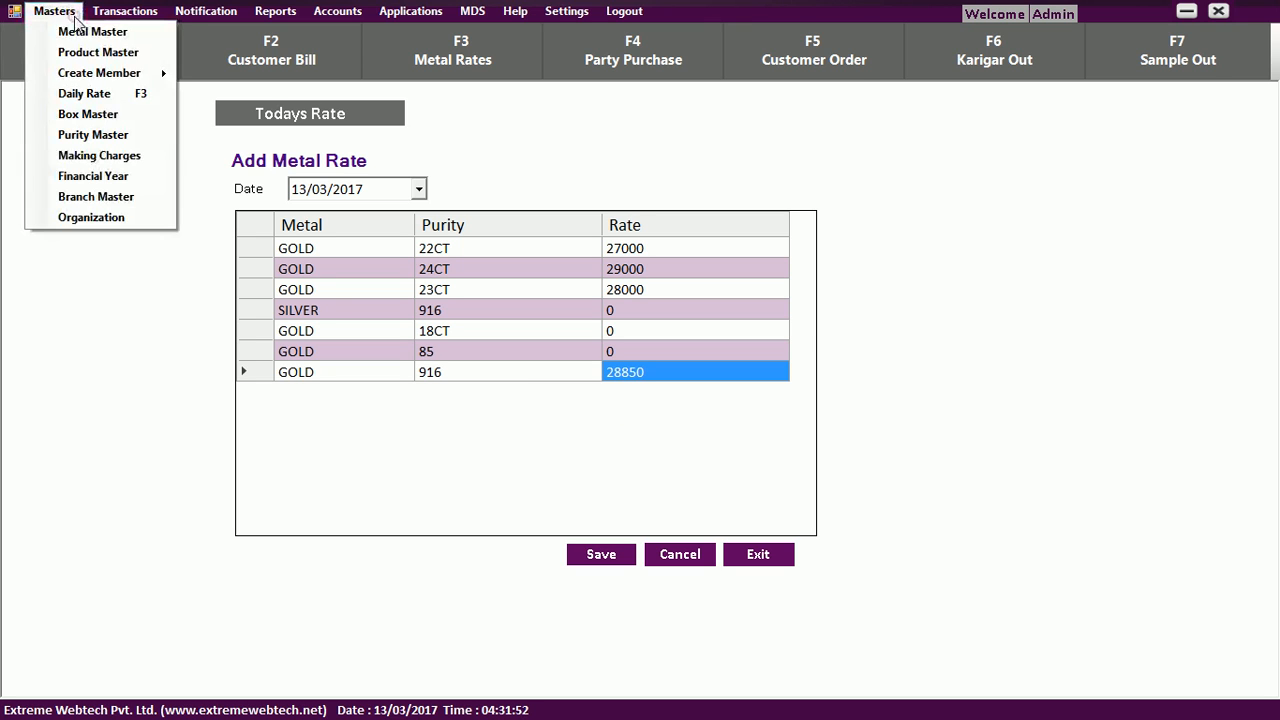
Open the Purity Master and choose GOLD as Metal Type to list its purities.
click(93, 135)
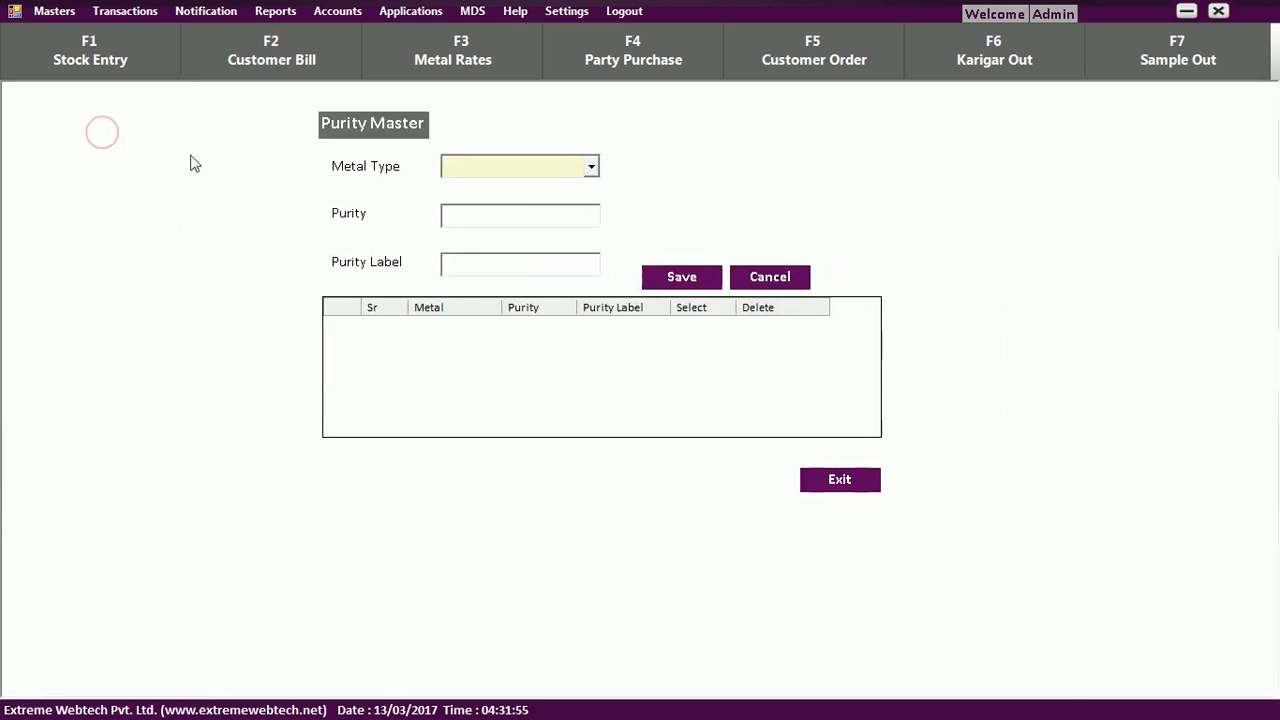
click(592, 167)
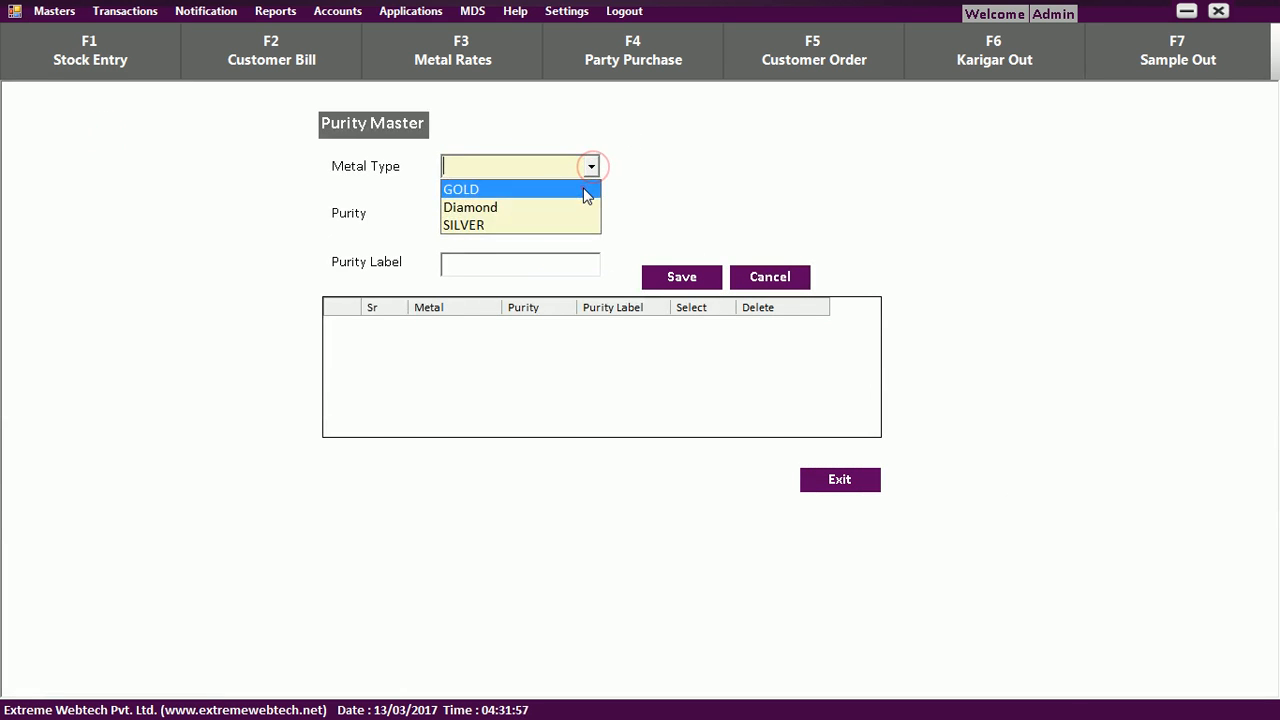
click(591, 188)
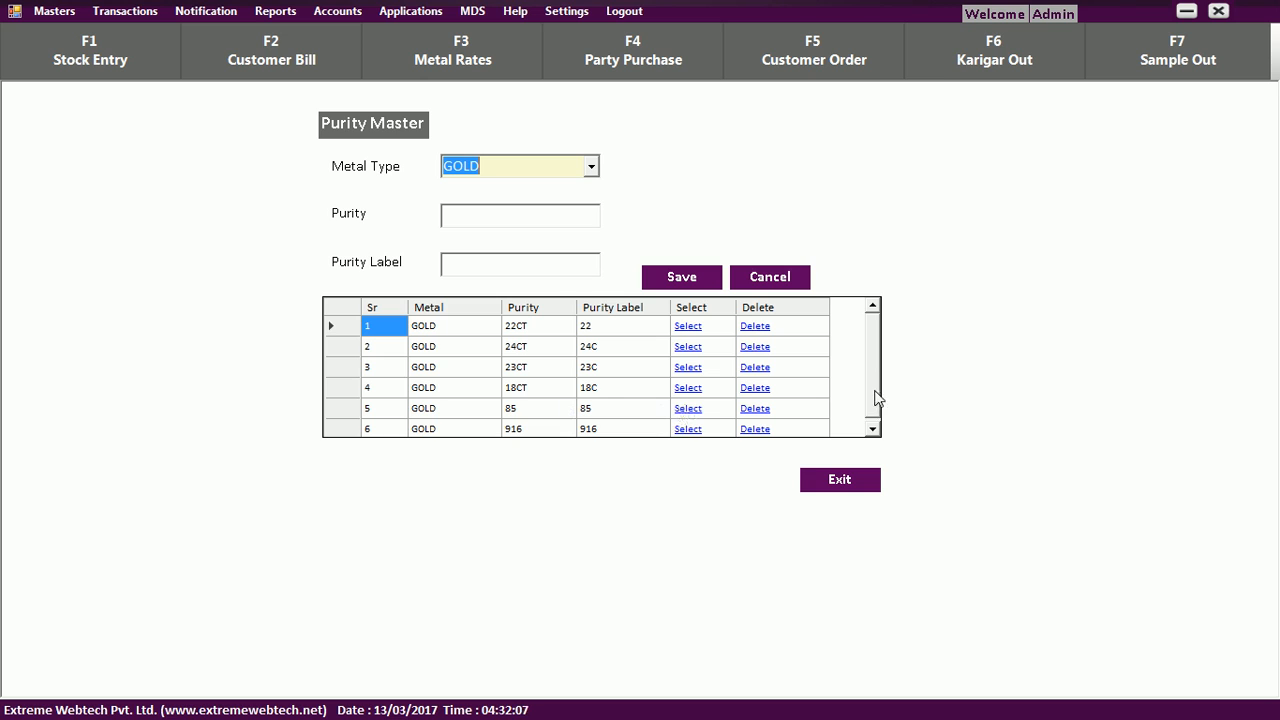
scroll(875, 410, down, 1)
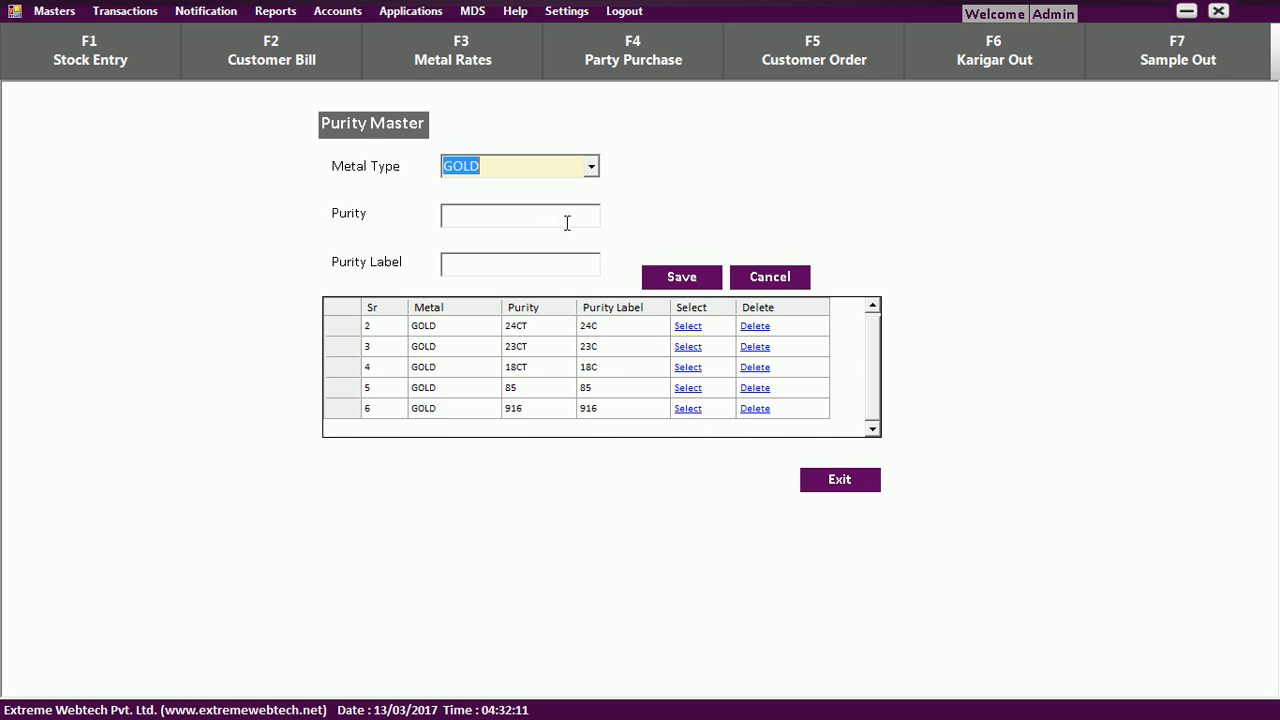
click(54, 11)
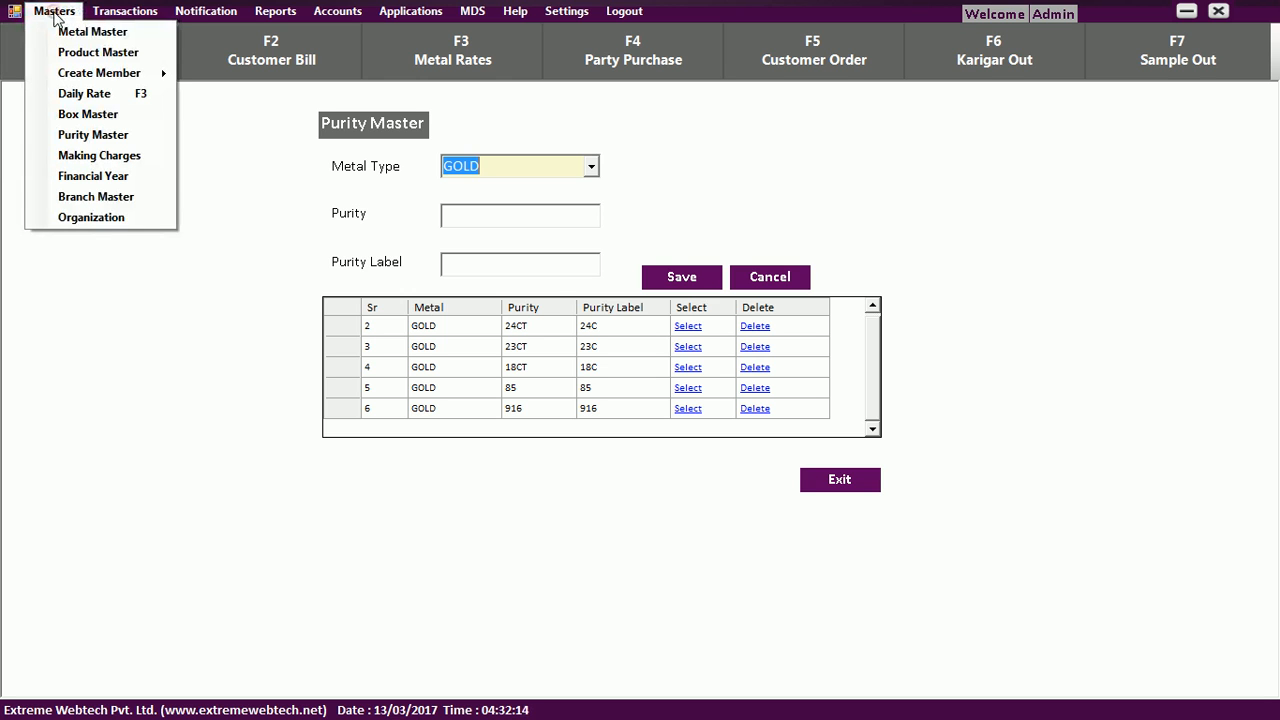
In Making Charges, add a rate of 280 for purity 916 and save it.
click(100, 155)
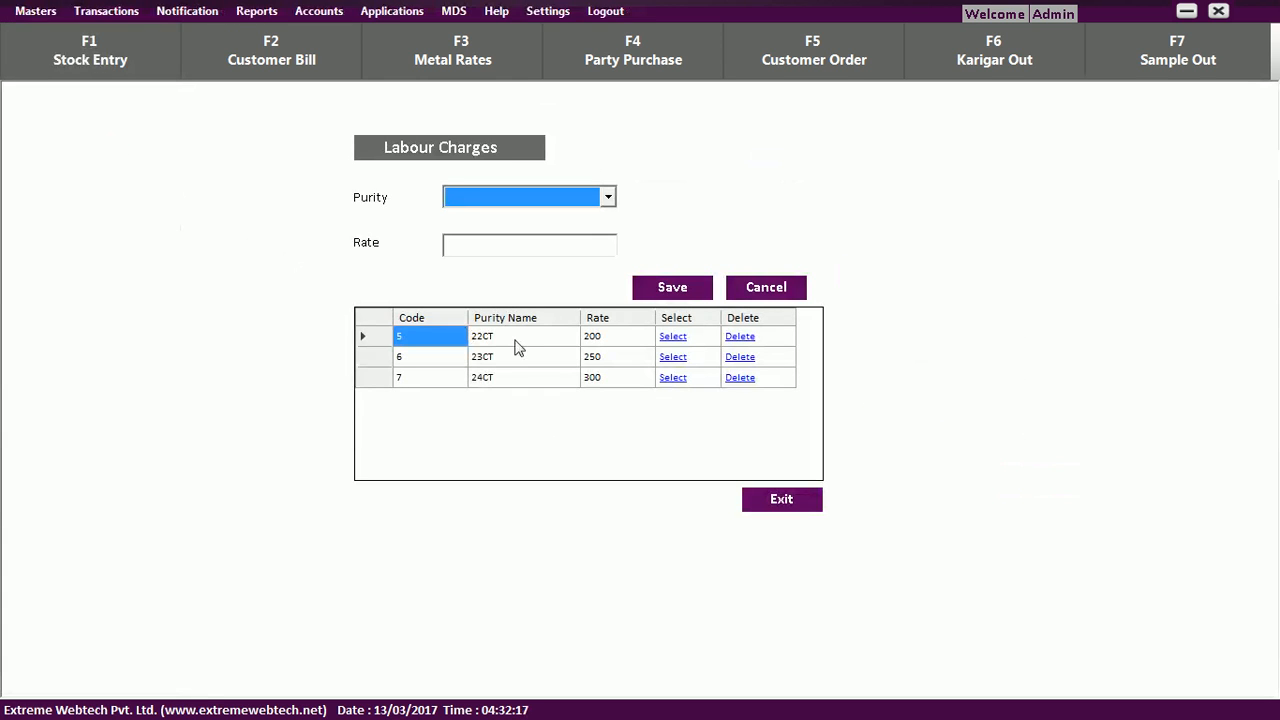
click(608, 197)
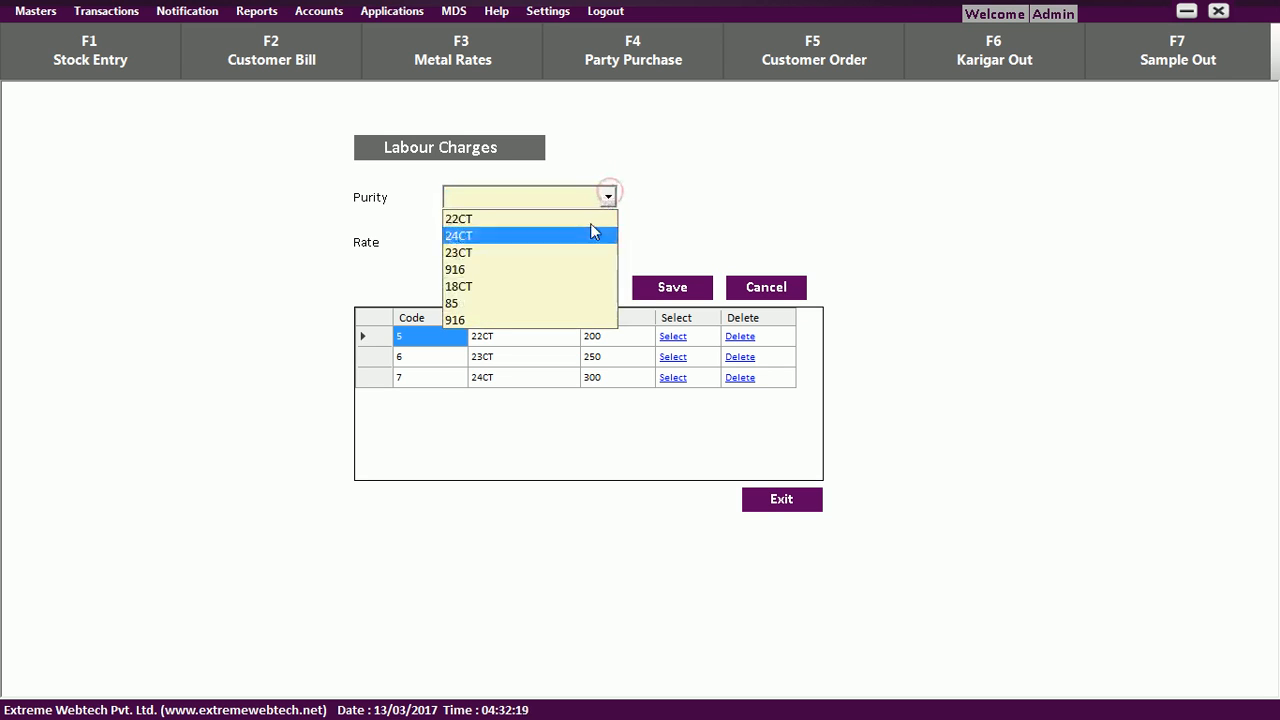
click(575, 320)
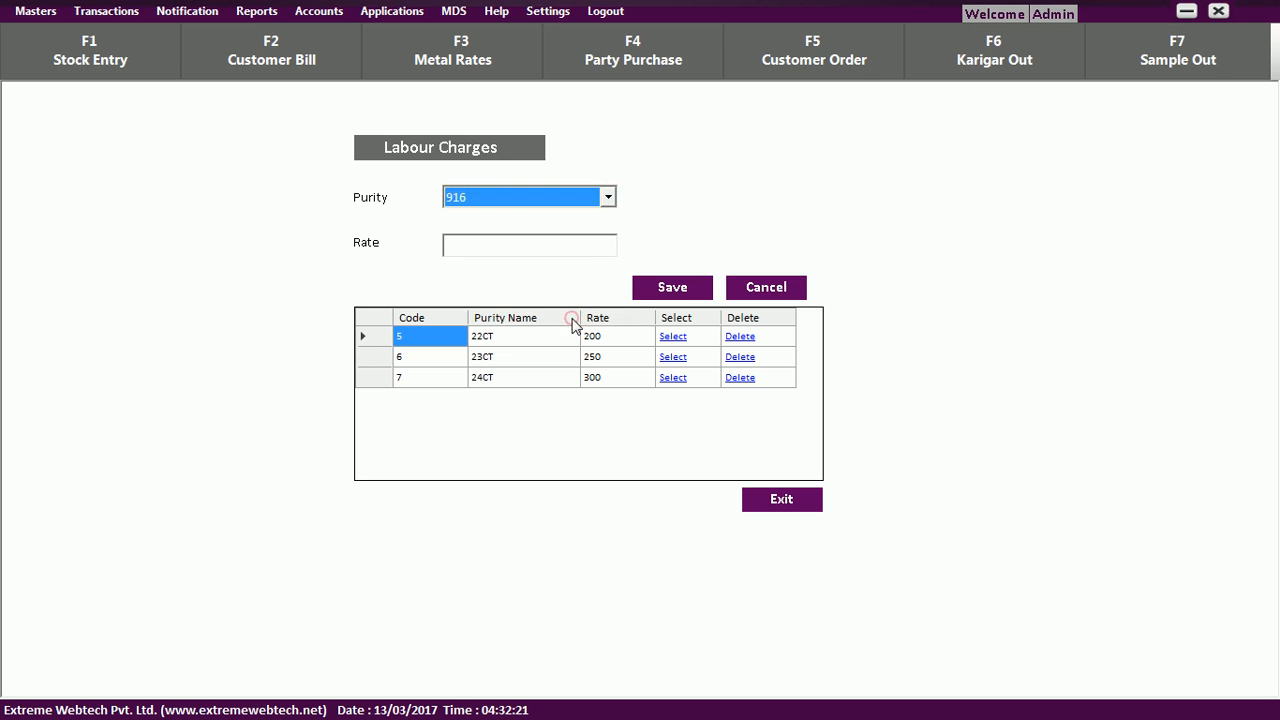
click(596, 247)
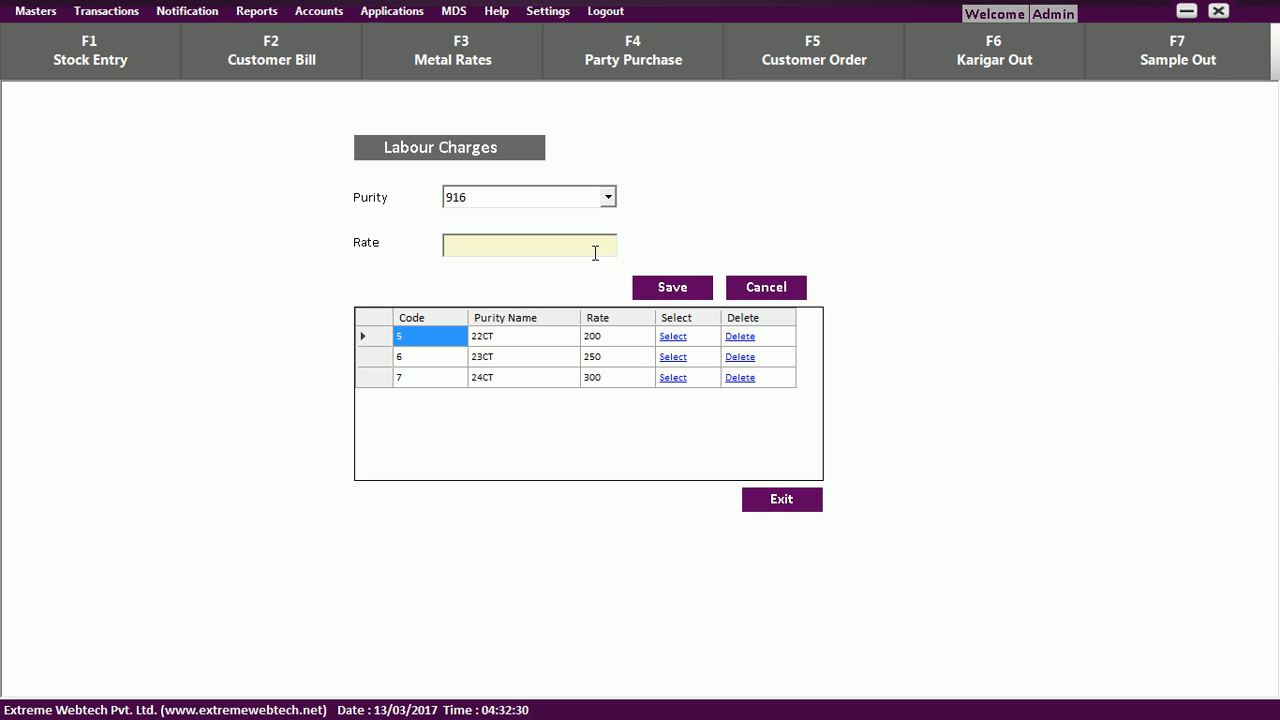
text(280)
click(649, 287)
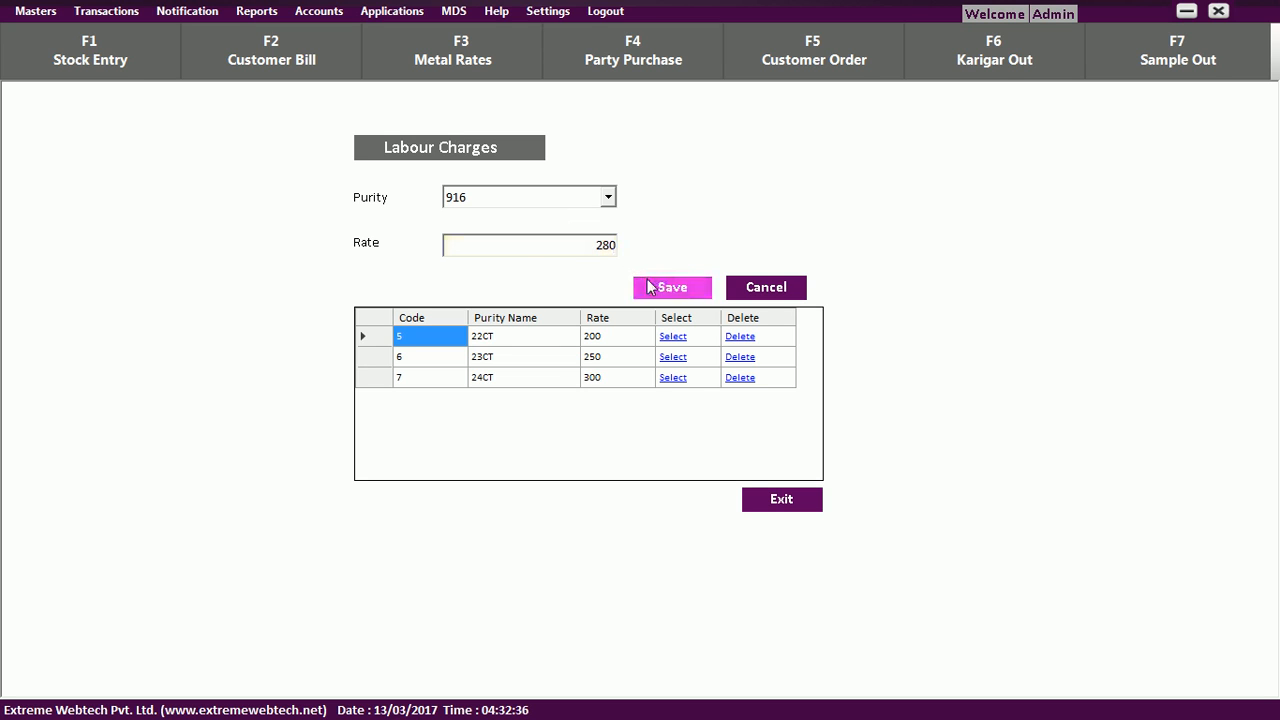
click(721, 416)
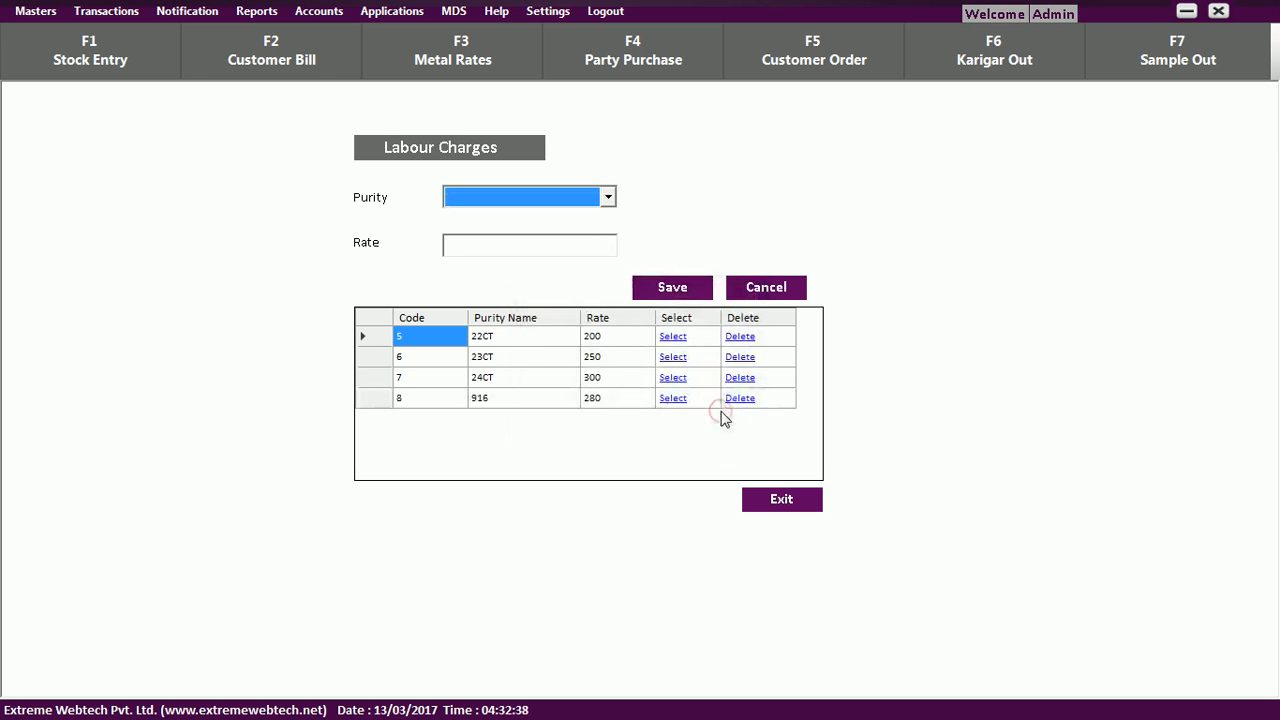
click(40, 12)
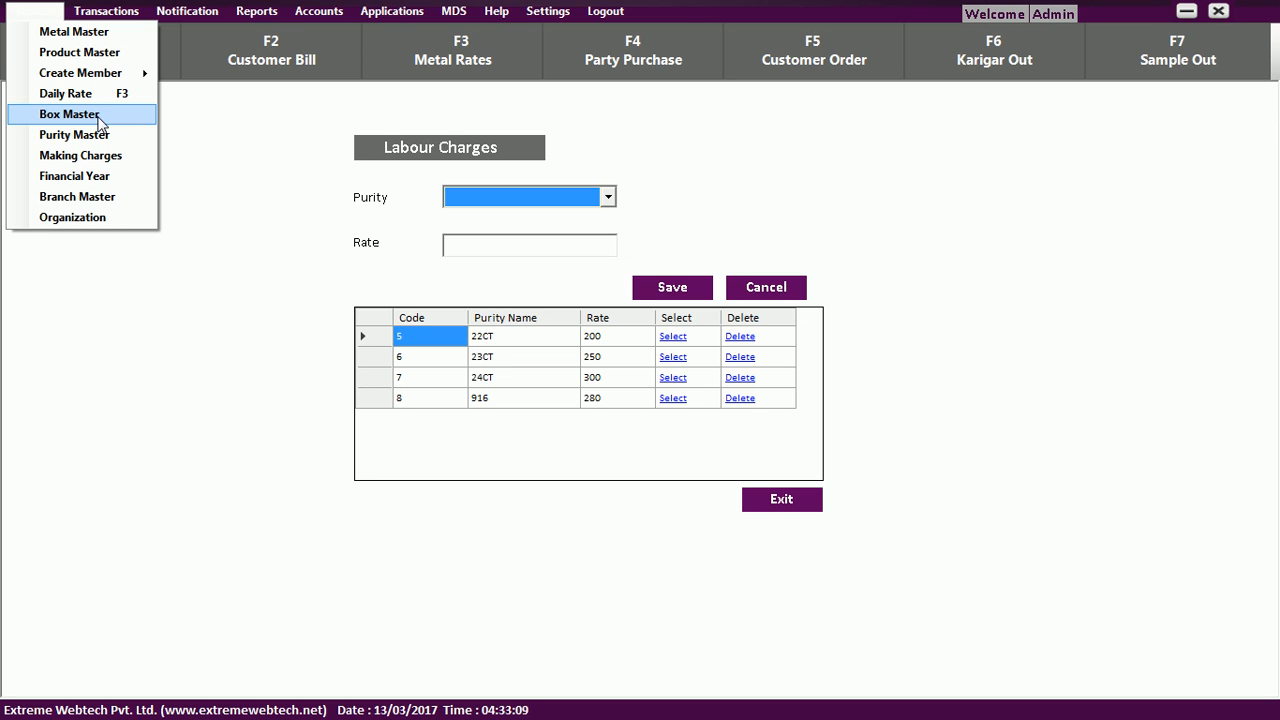
In Financial Year Management, select year 2017-2018, the Metal category and GOLD material.
click(112, 186)
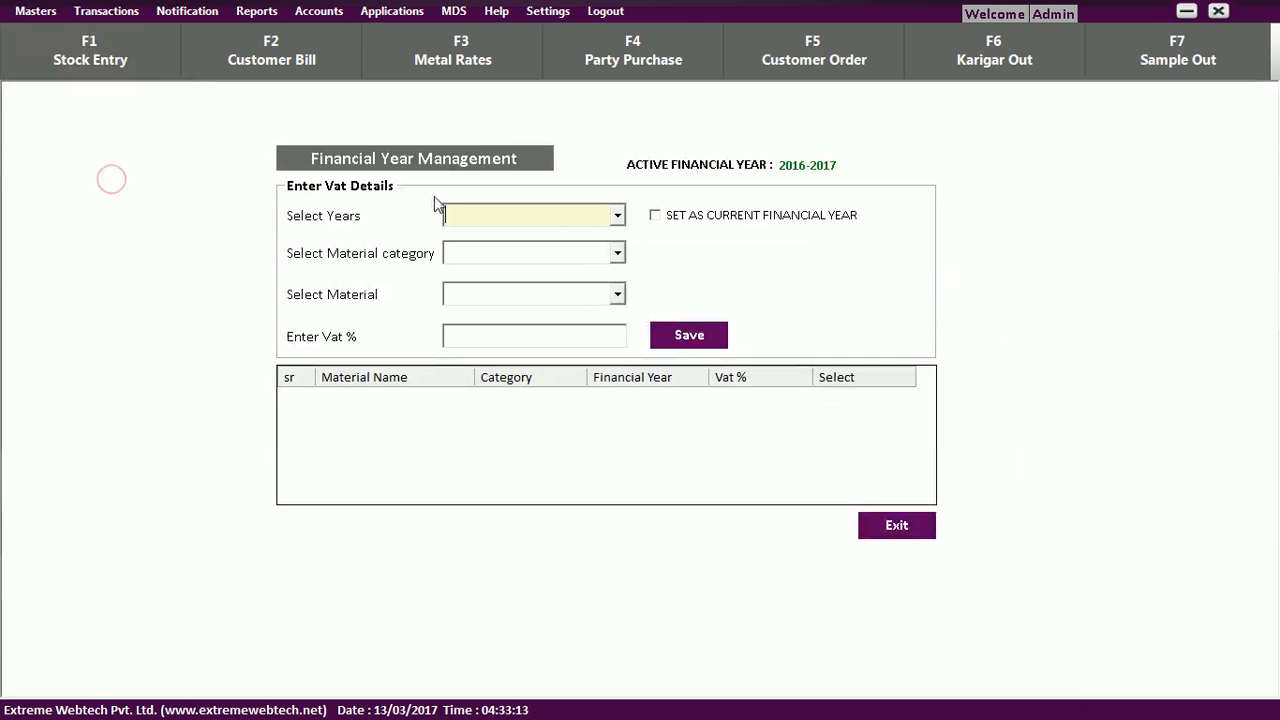
click(618, 216)
drag(618, 258, 620, 302)
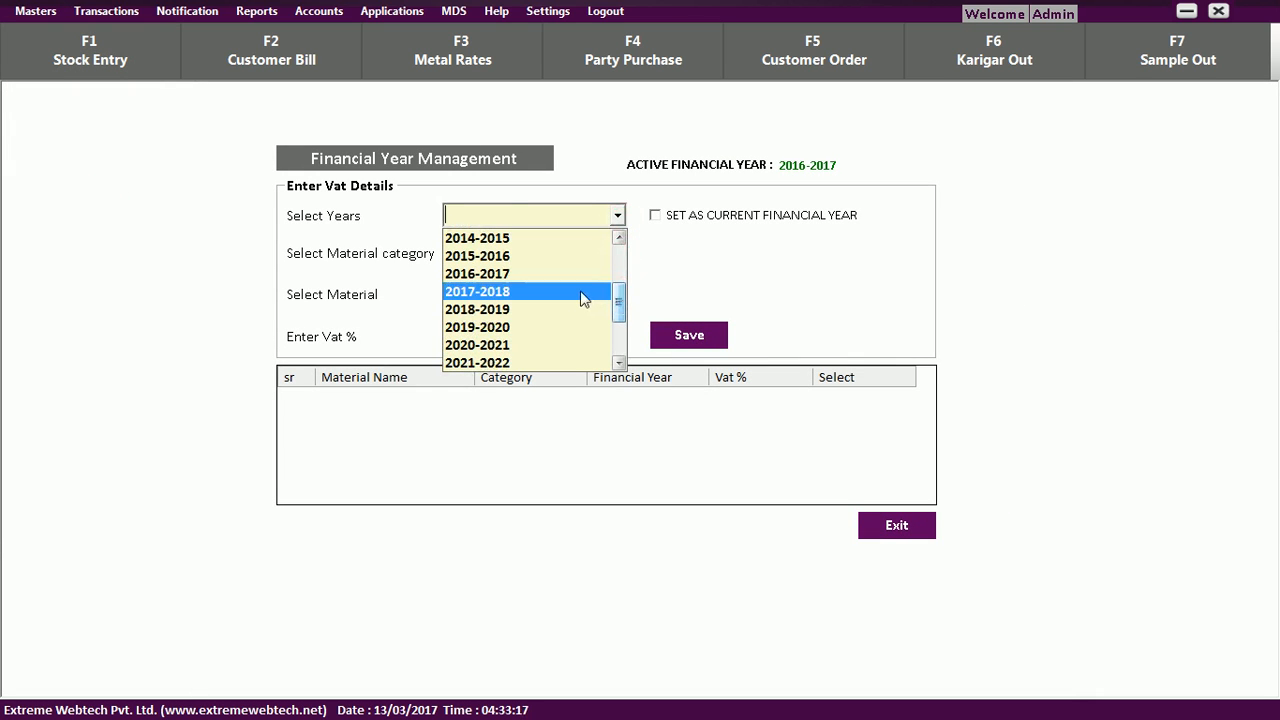
click(583, 292)
click(617, 253)
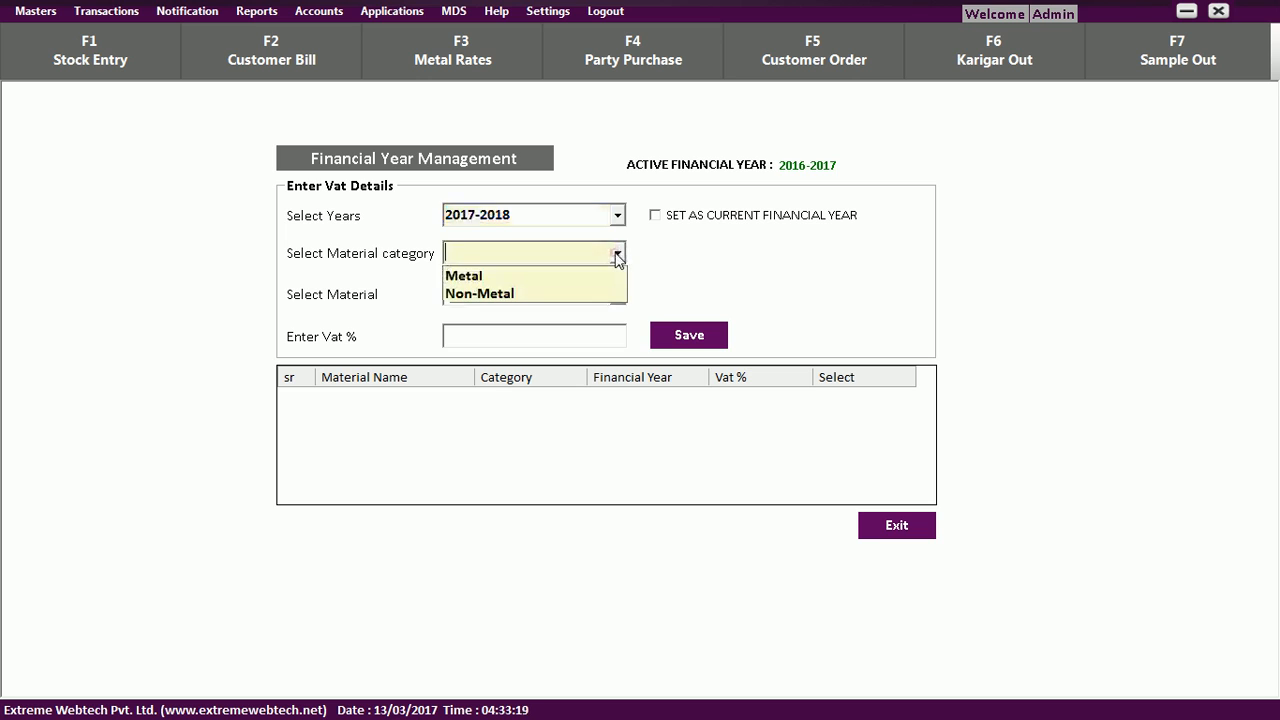
click(608, 272)
click(617, 294)
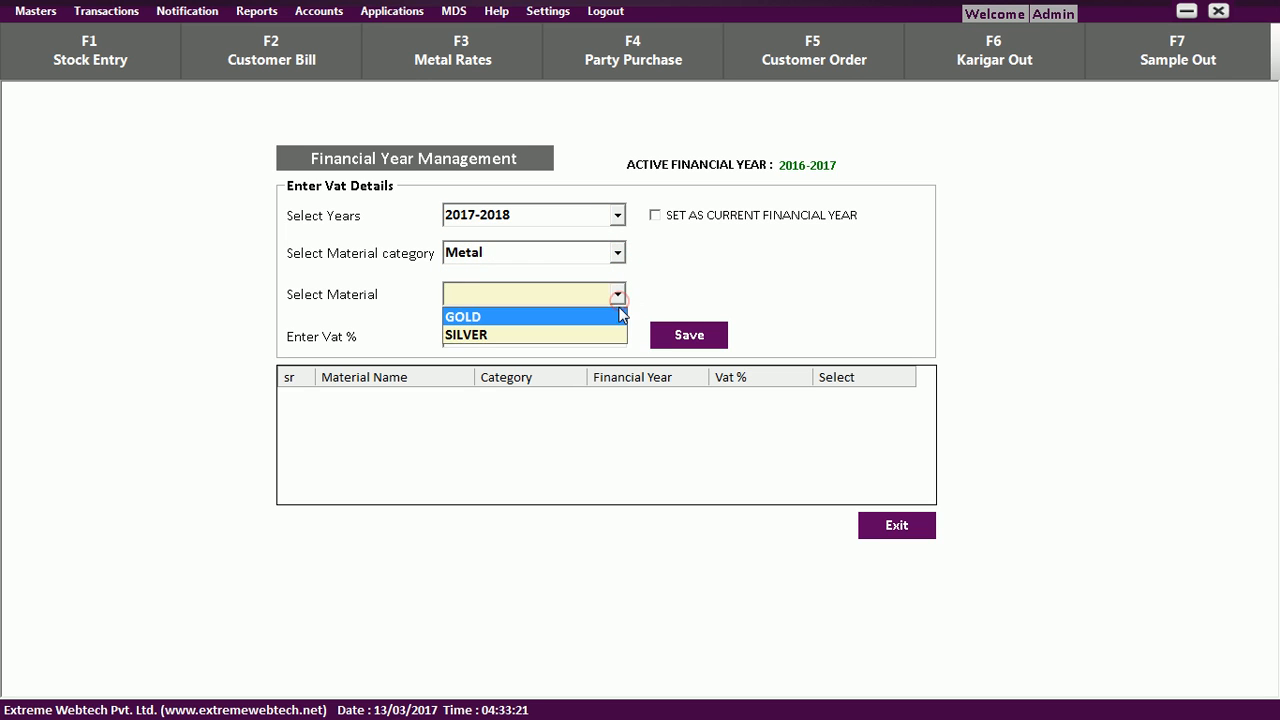
click(613, 316)
Enter 1.0% VAT, mark 2017-2018 as the current financial year, and save the record.
click(612, 330)
text(1.0)
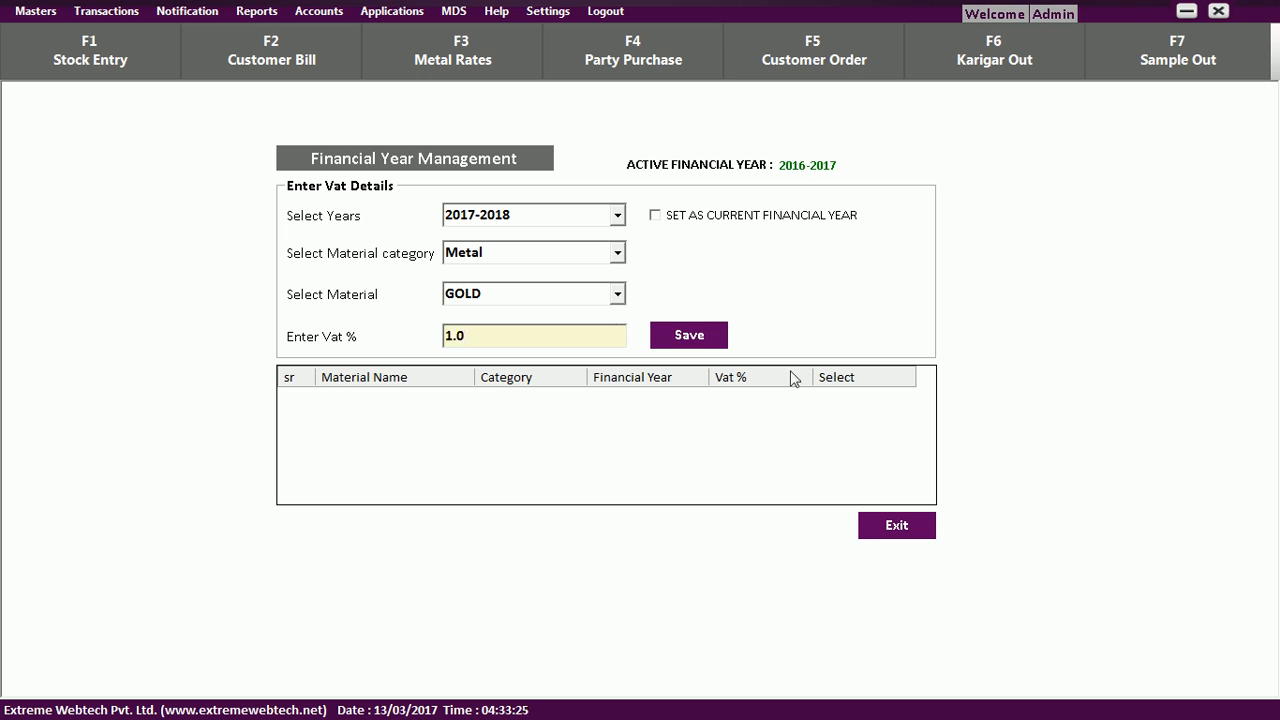
click(668, 217)
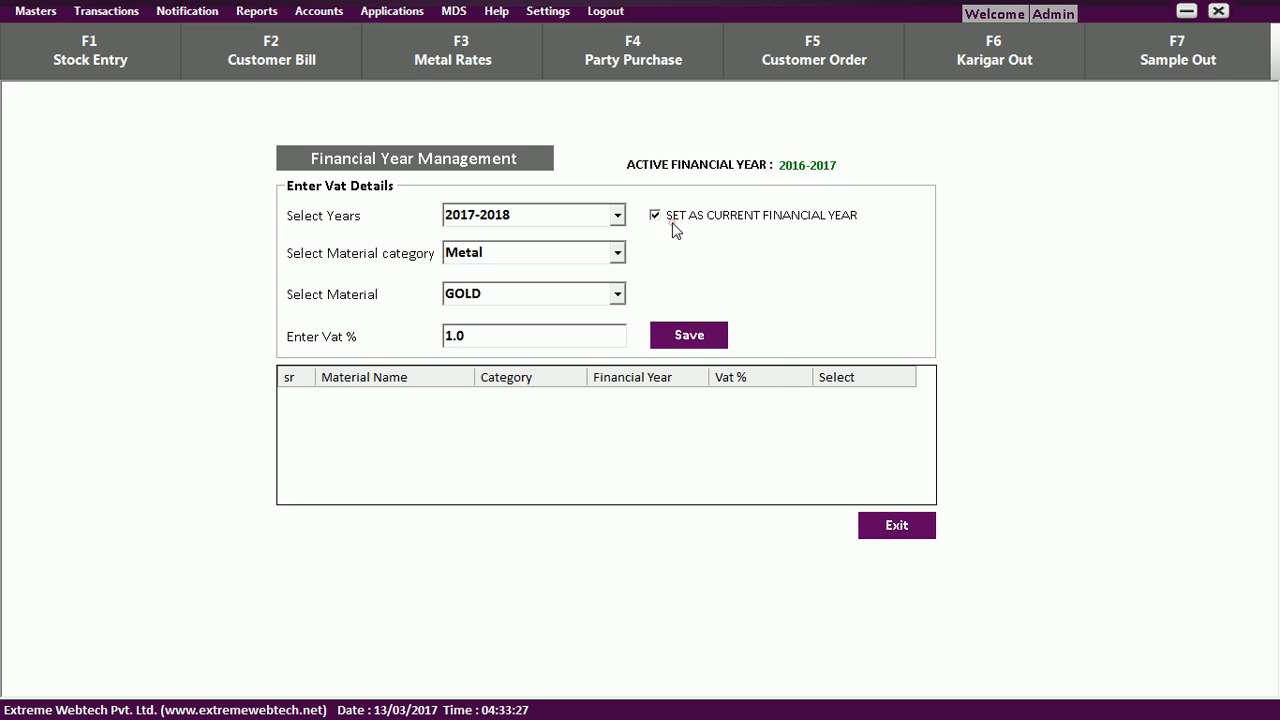
click(690, 337)
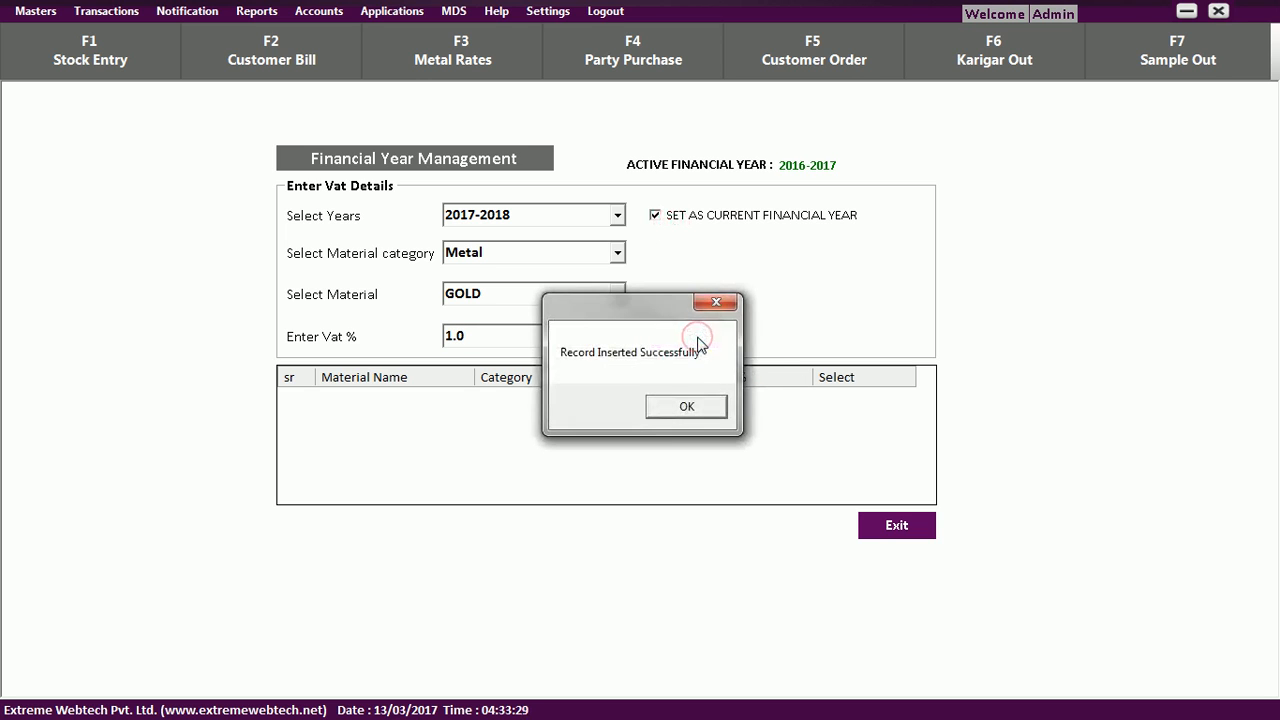
click(686, 407)
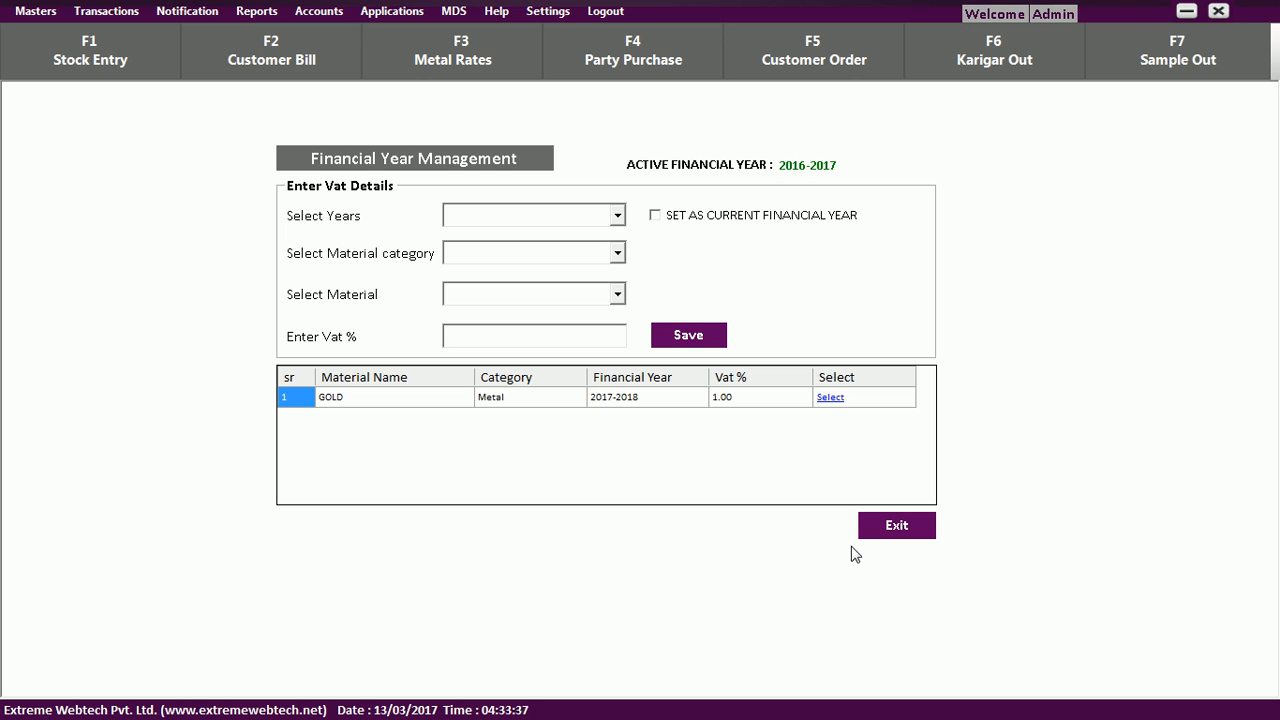
click(46, 16)
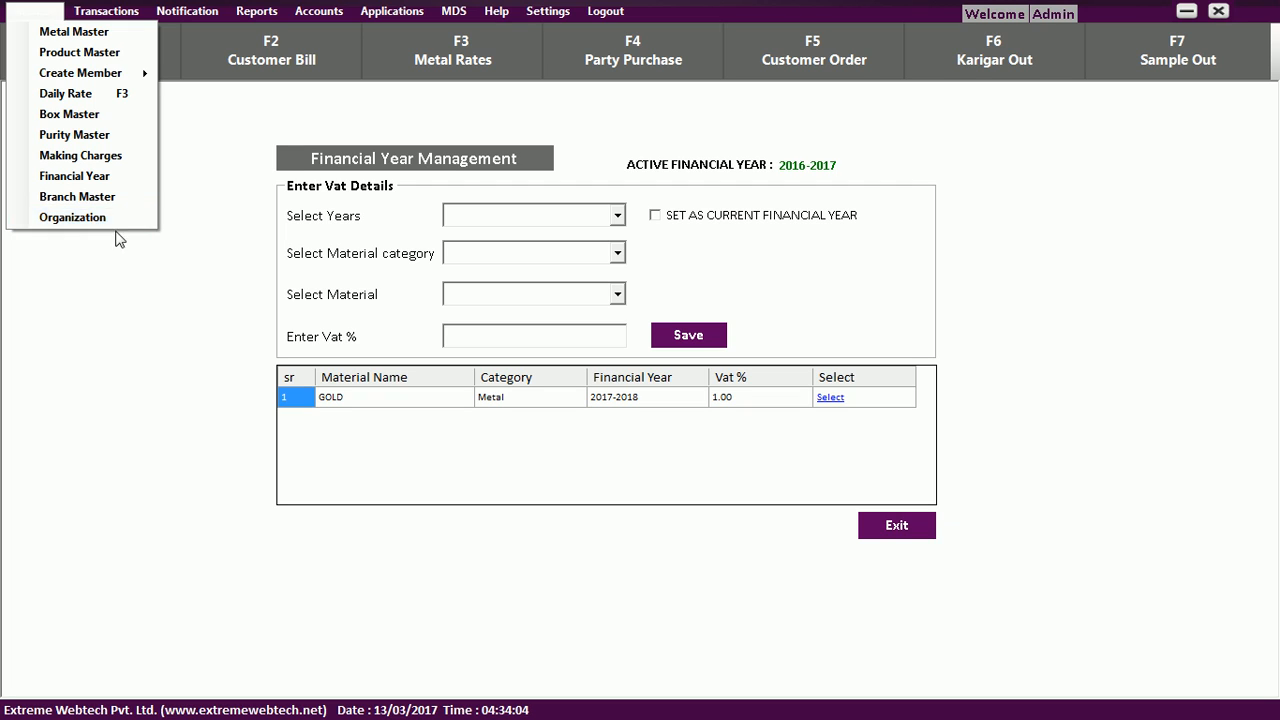
click(184, 203)
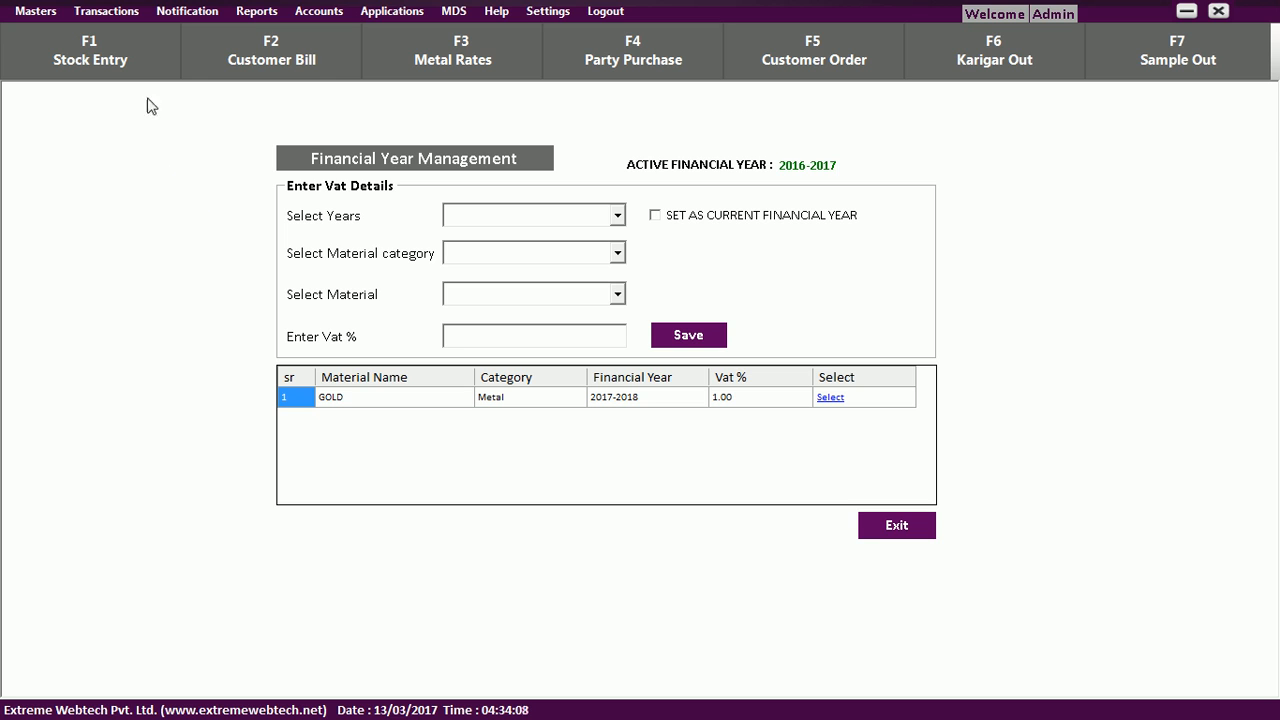
Open a new Party Purchase, choose the vendor, and enter invoice number 1425.
key(Escape)
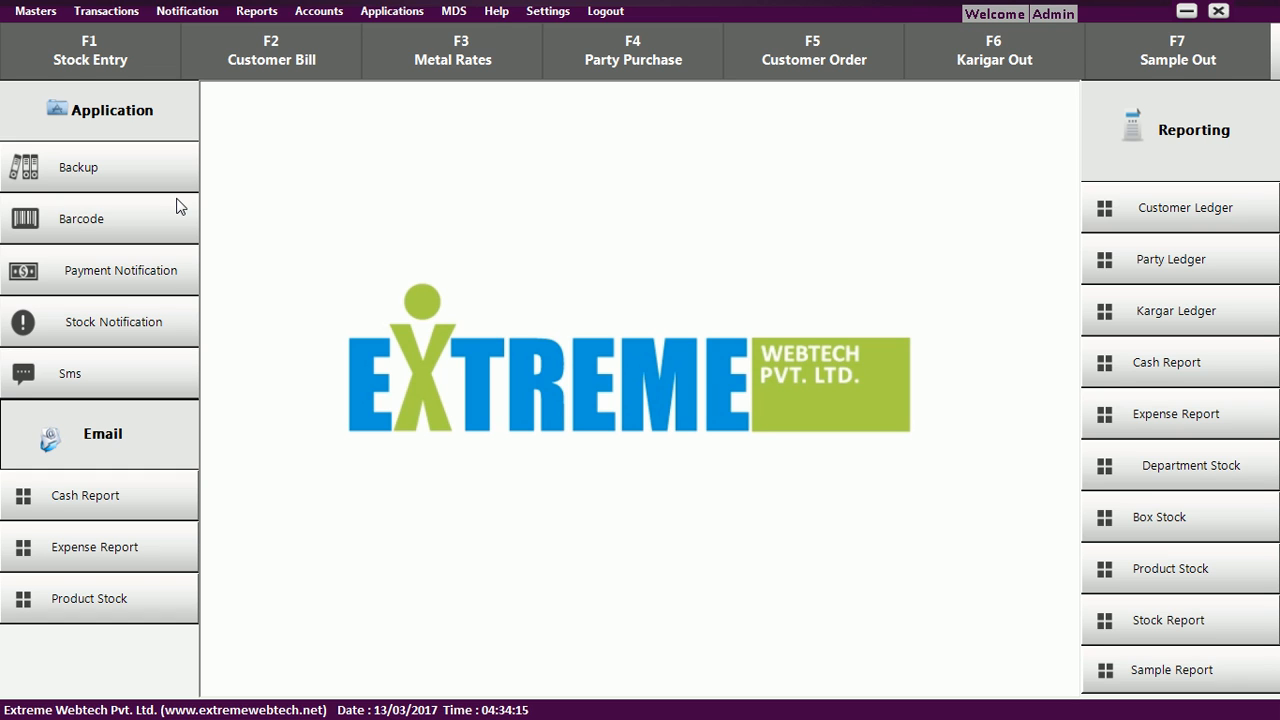
click(117, 15)
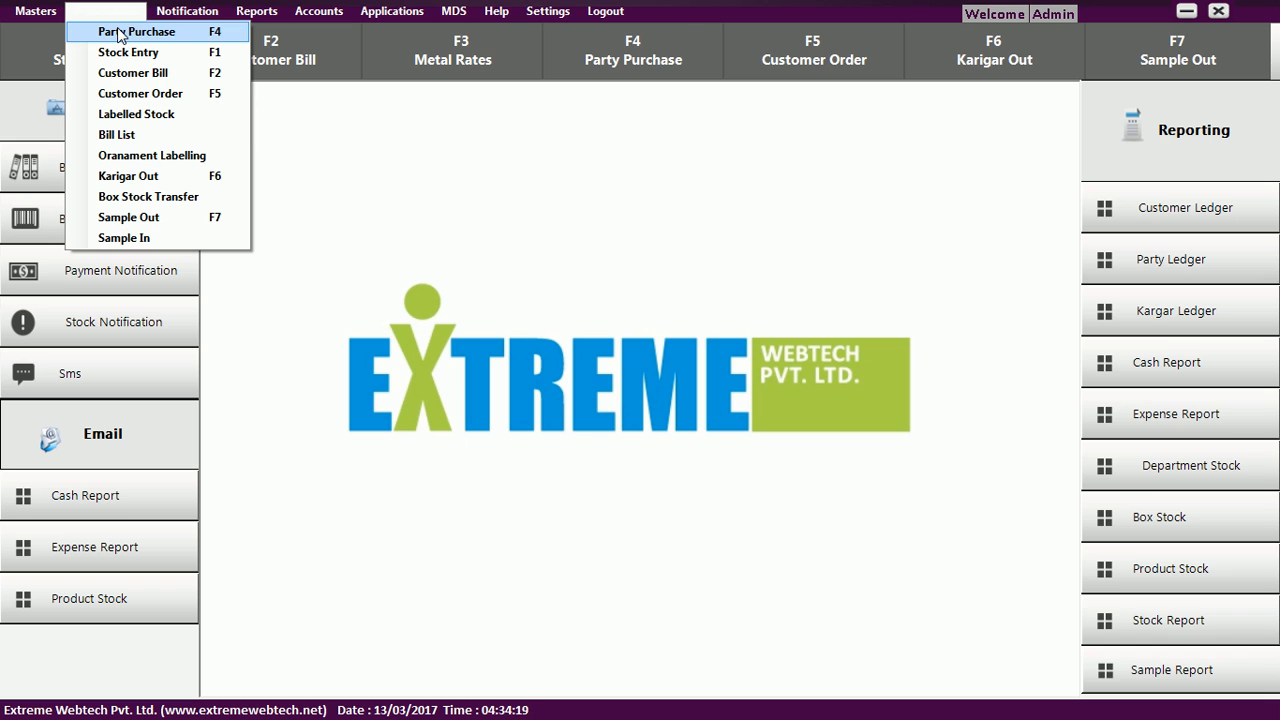
click(119, 31)
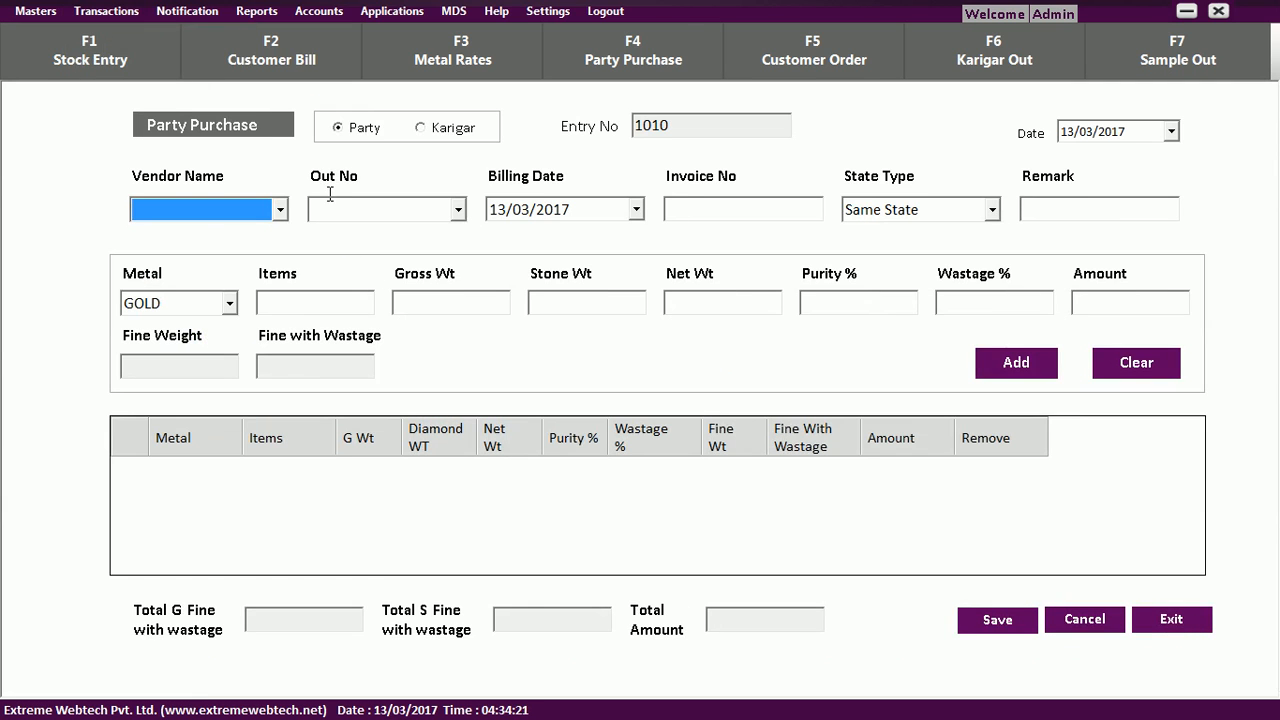
click(265, 221)
click(248, 291)
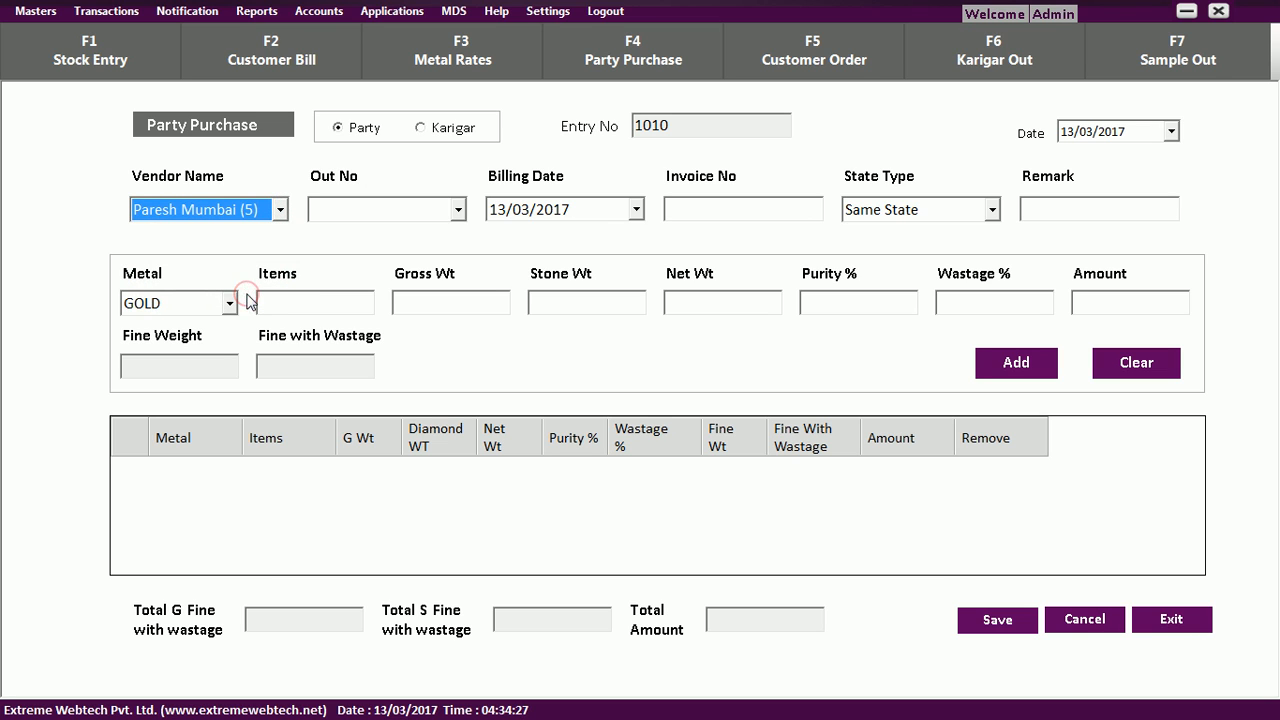
click(683, 208)
text(142)
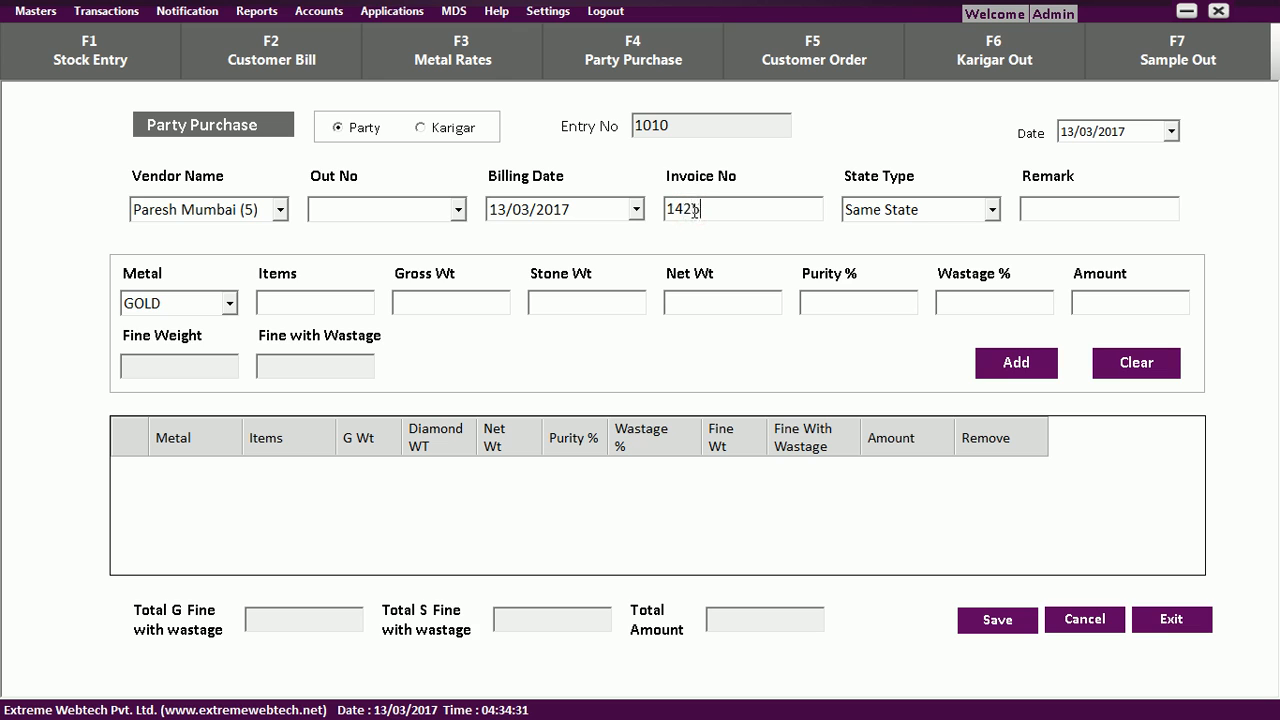
text(5)
Enter item GOLD ORN with gross 400, stone 10, purity 85 and wastage 5.
click(310, 302)
text(GOLD ORN)
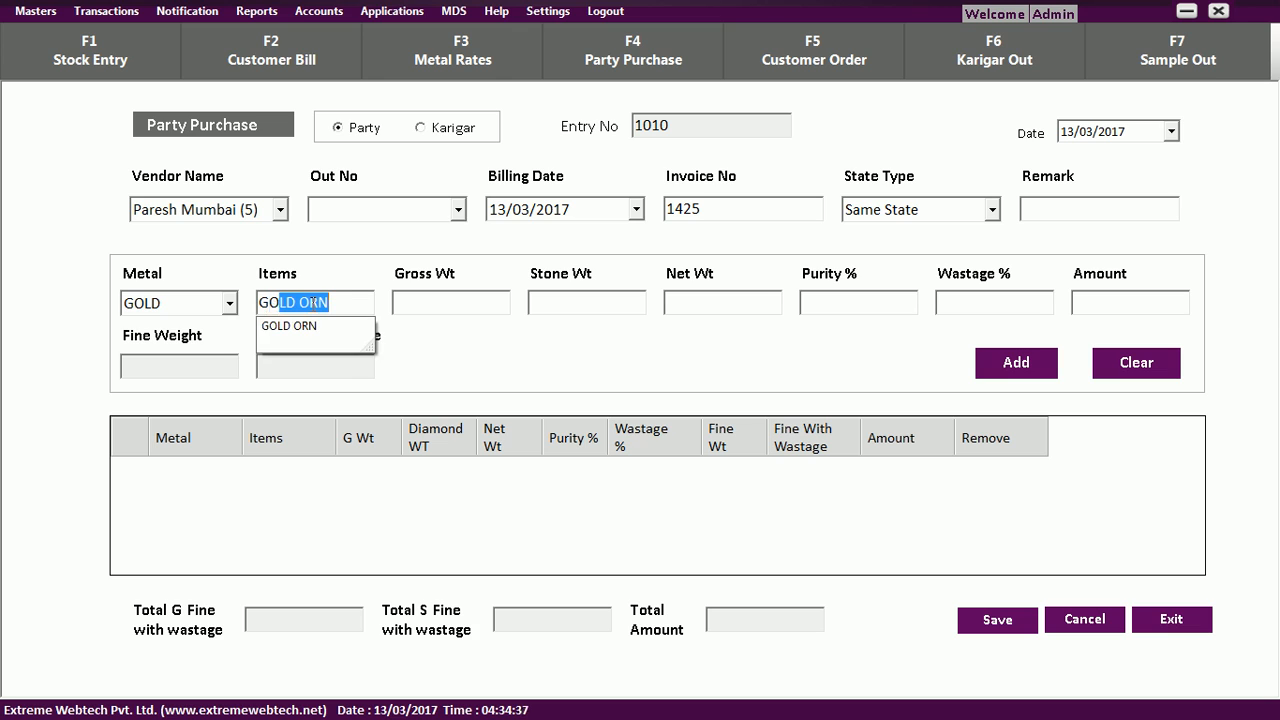
key(Down)
key(Tab)
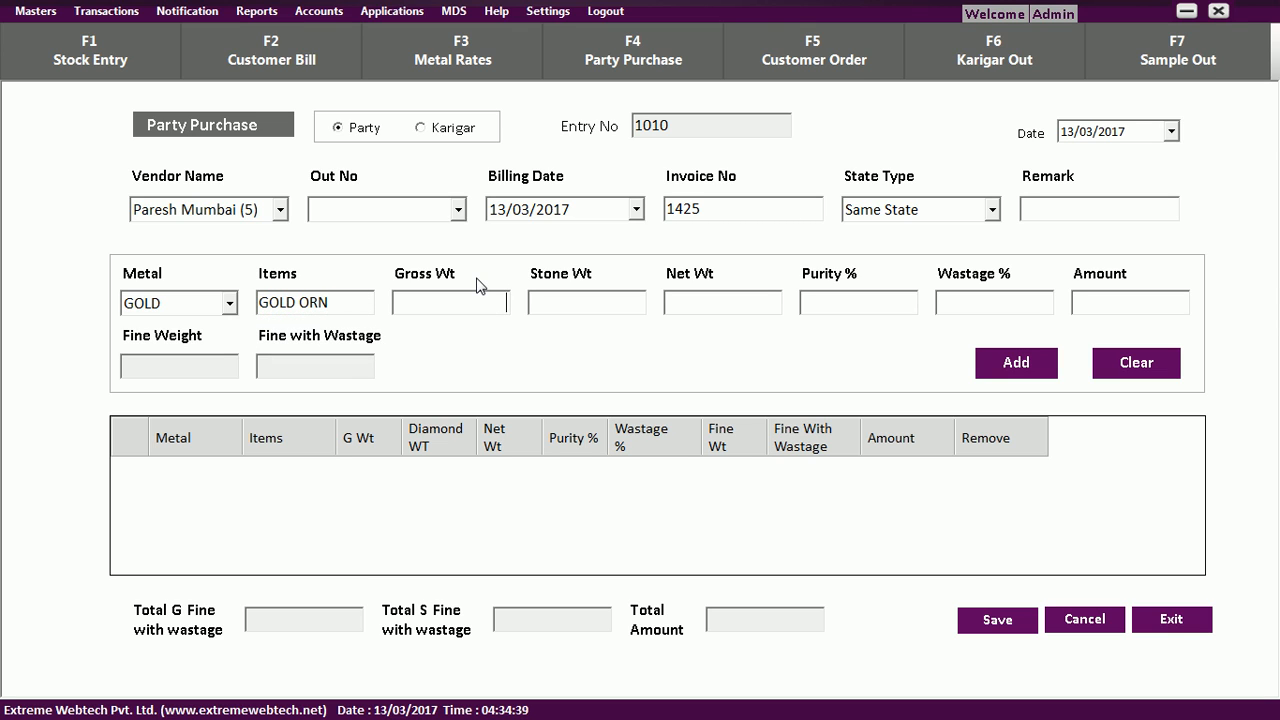
text(400)
key(Tab)
text(10)
key(Tab)
key(Tab)
text(85)
key(Tab)
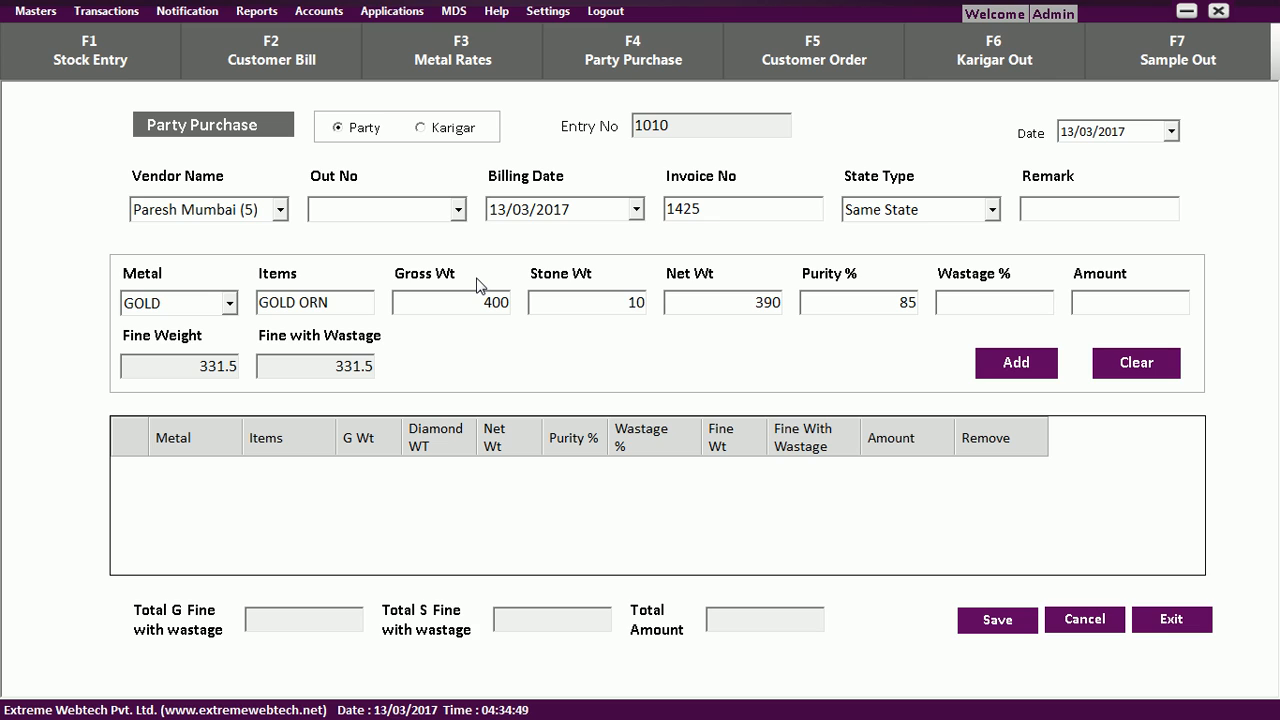
text(5)
key(Tab)
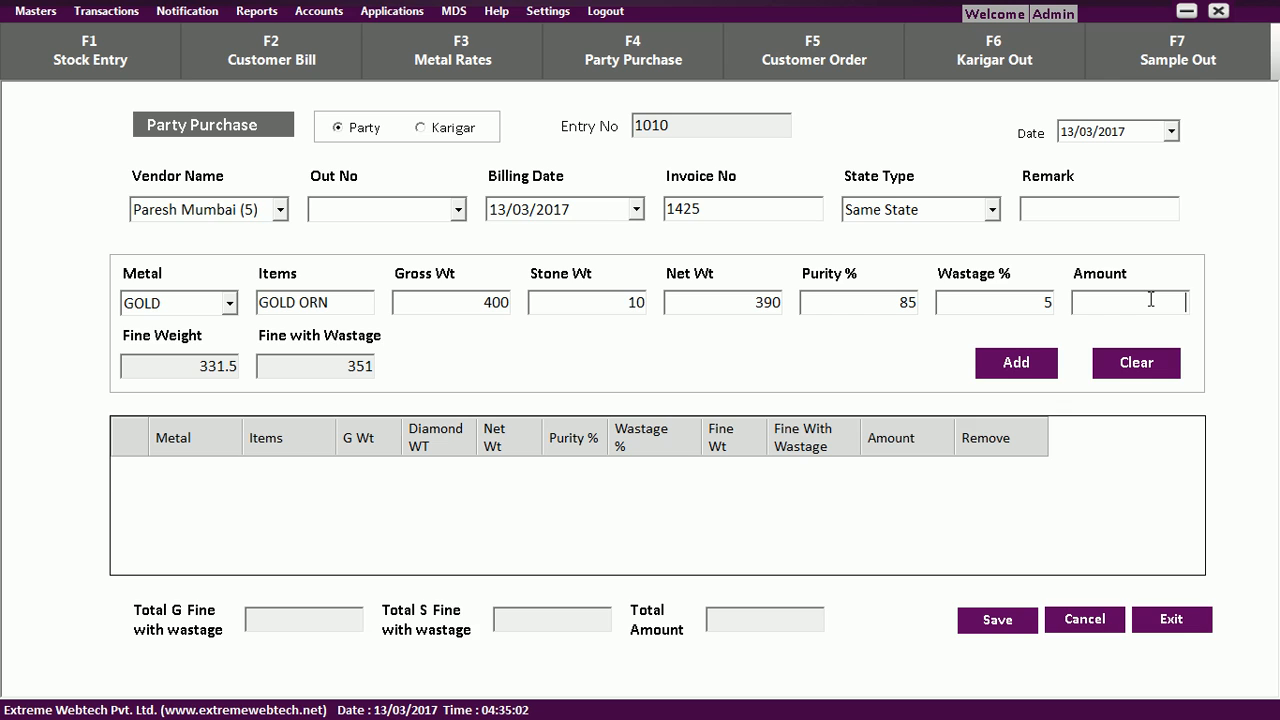
Add the GOLD ORN line and save purchase 1010 for invoice 1425, confirming the message.
click(1012, 373)
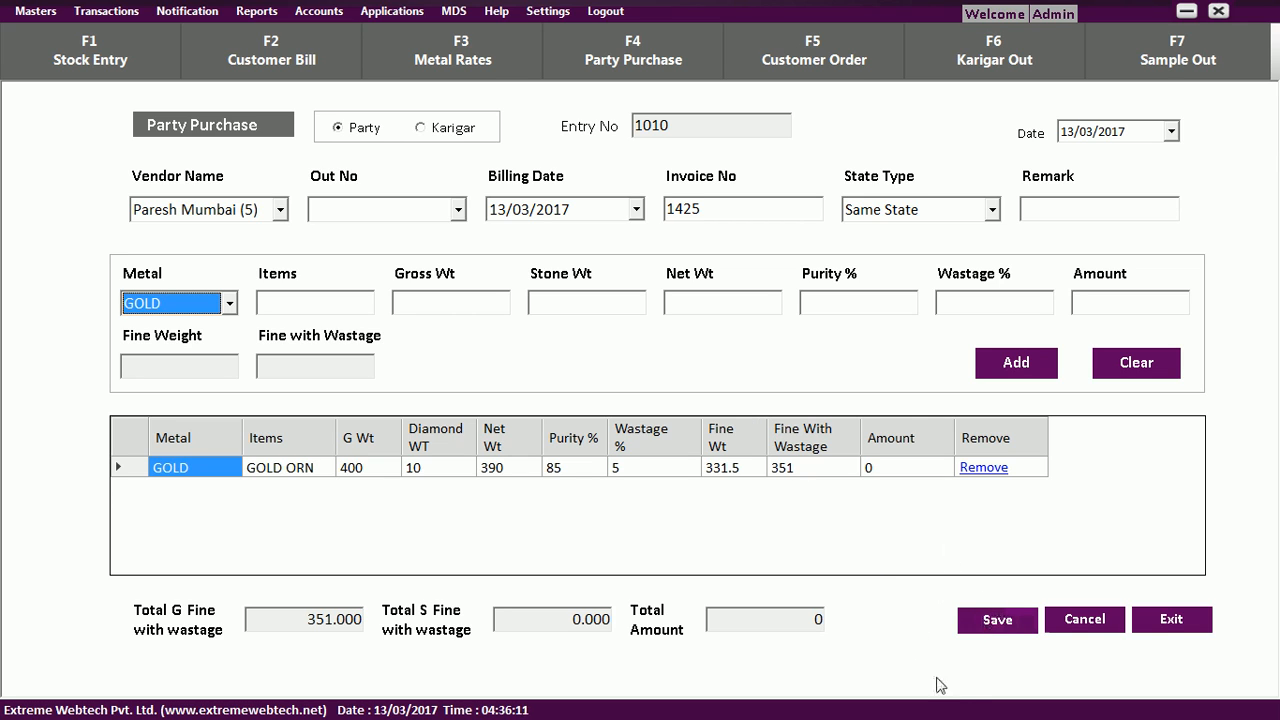
click(996, 622)
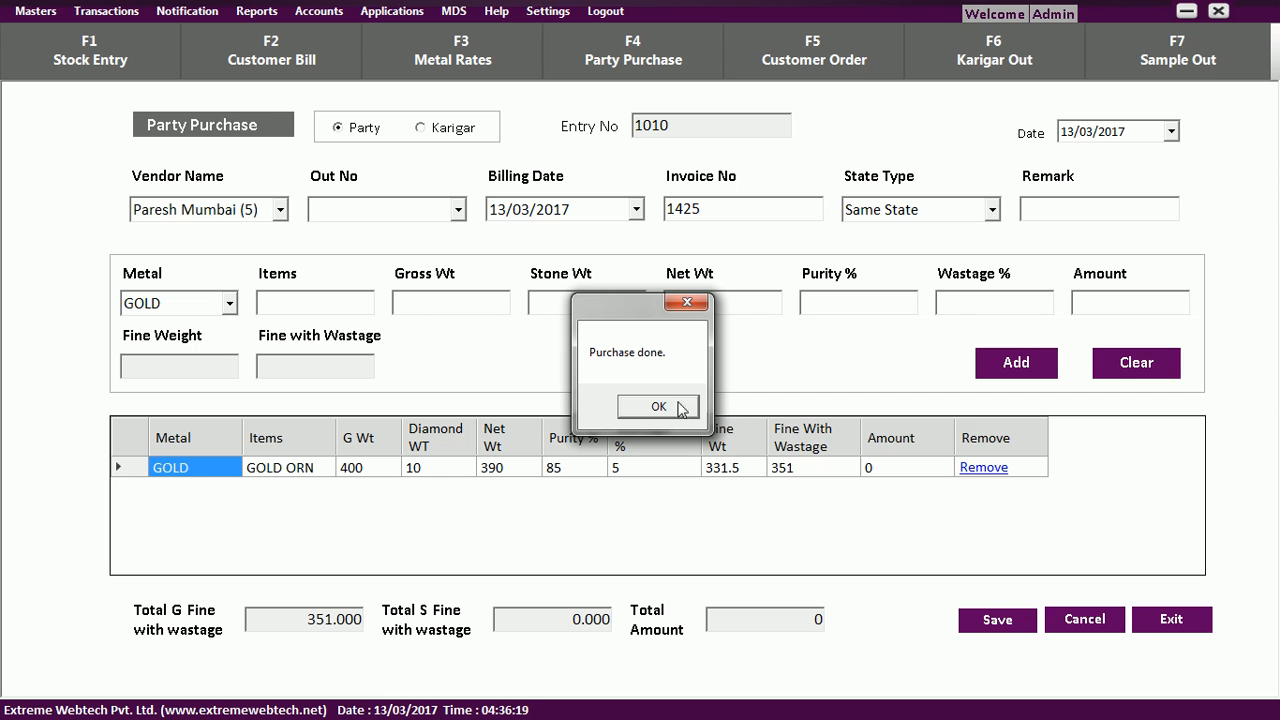
click(679, 409)
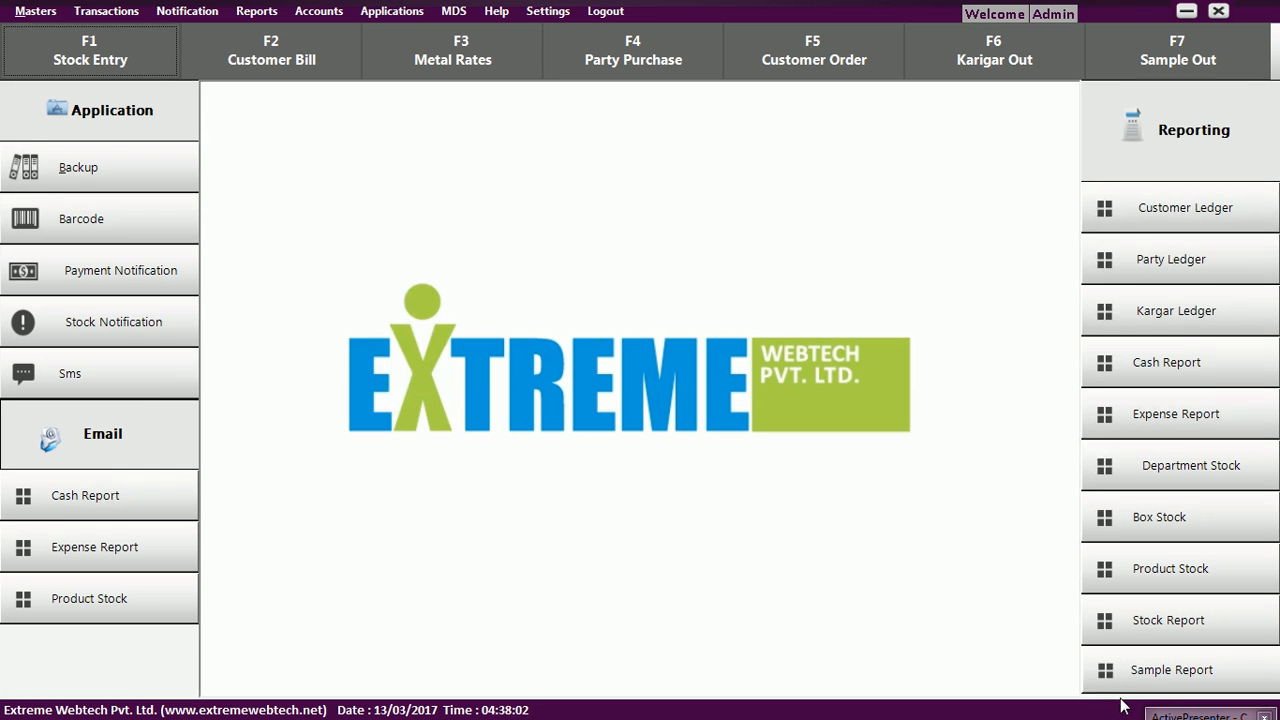
Open Stock Entry and select the supplying party, Earrings product and 23CT purity.
click(881, 395)
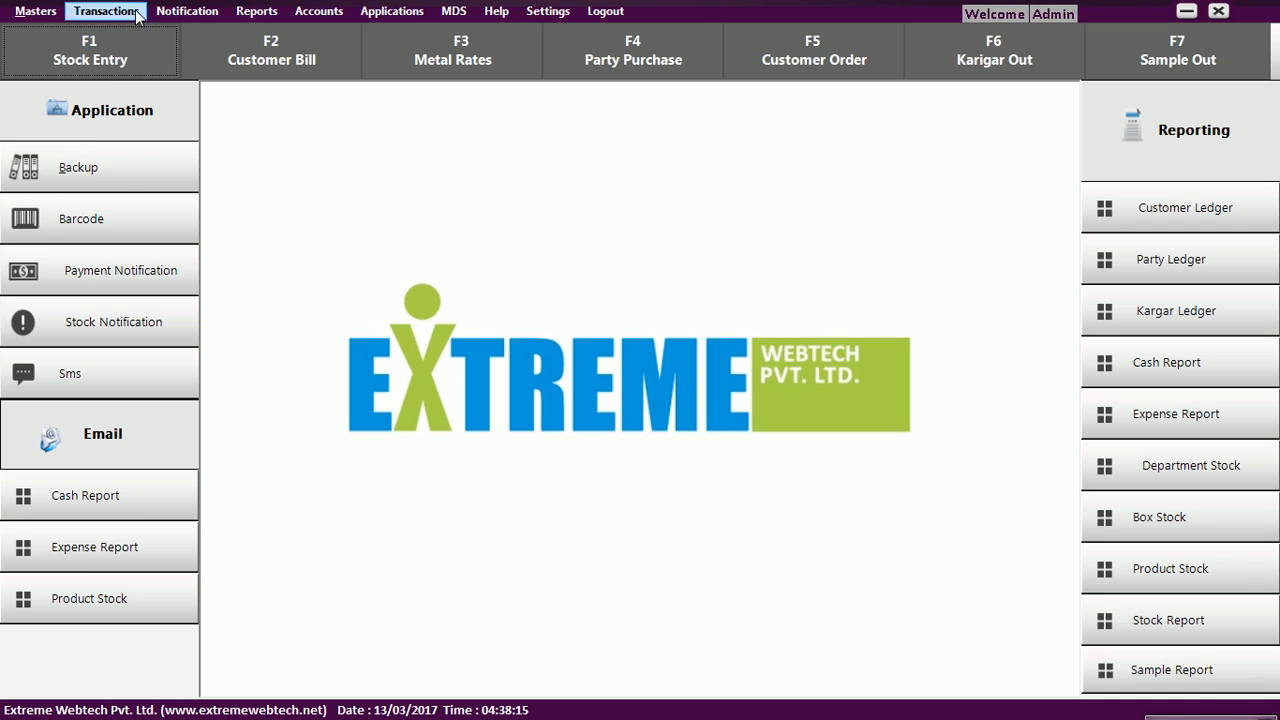
click(137, 14)
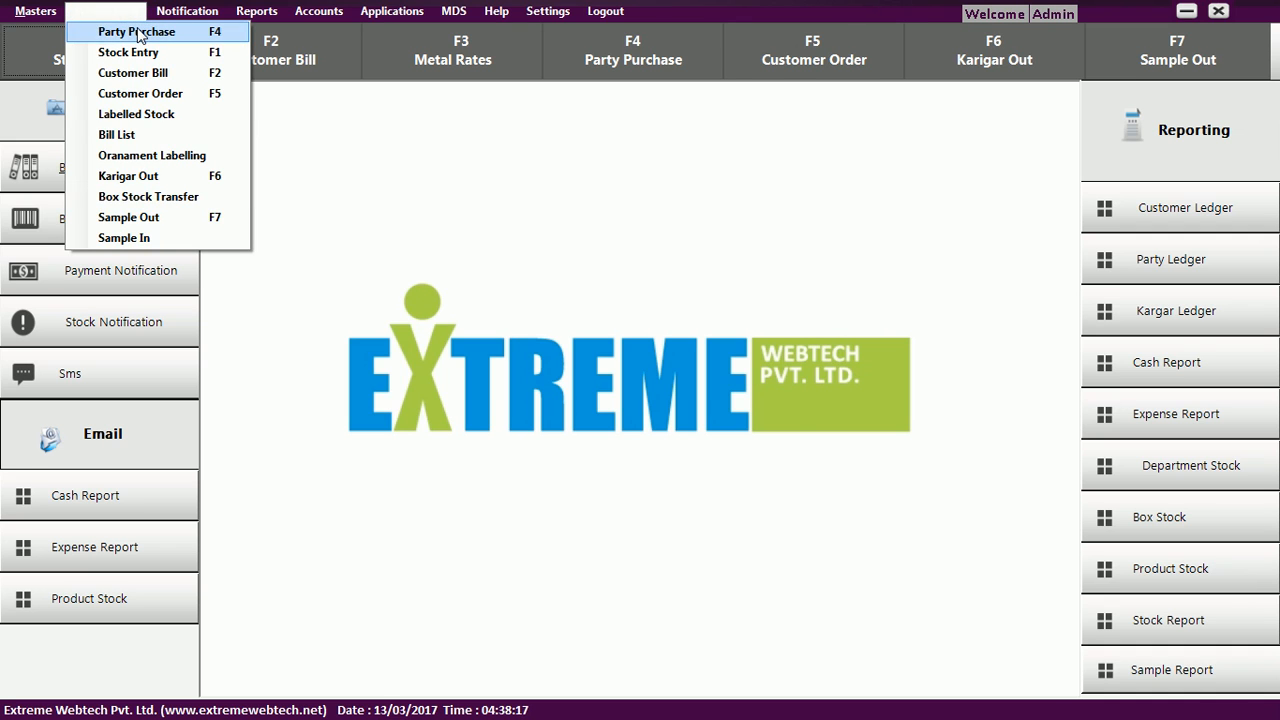
click(138, 52)
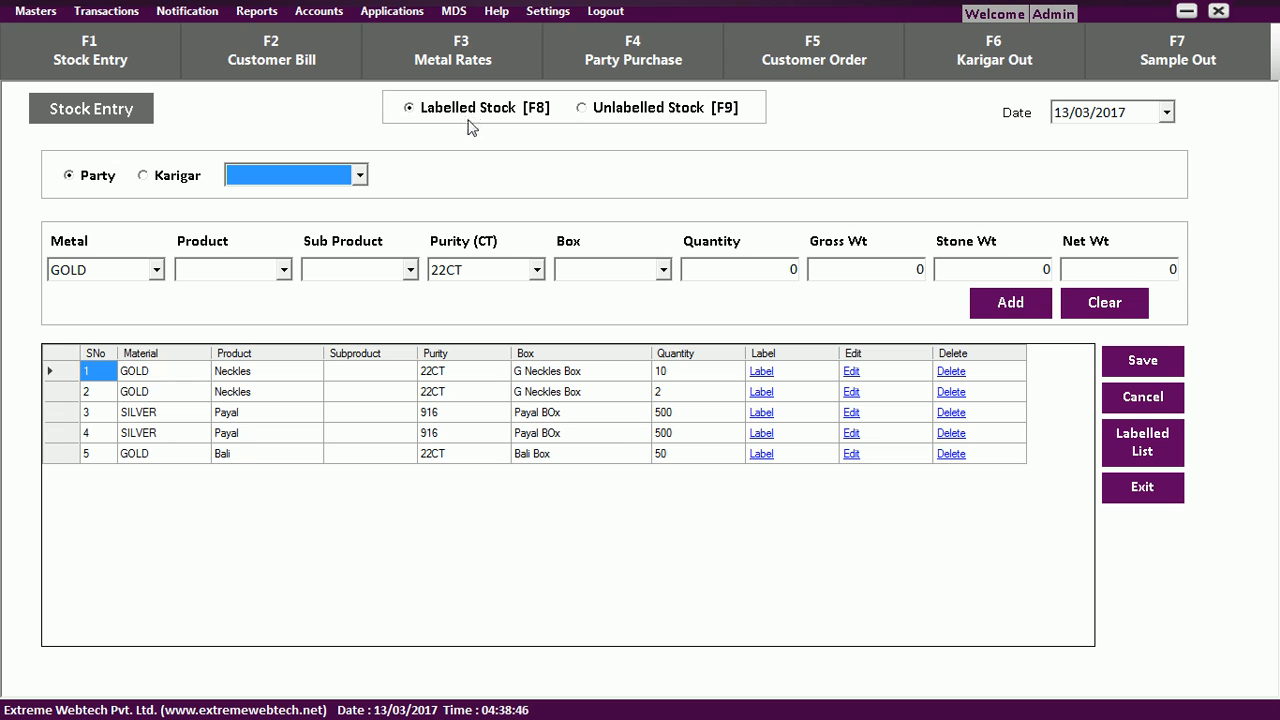
click(360, 177)
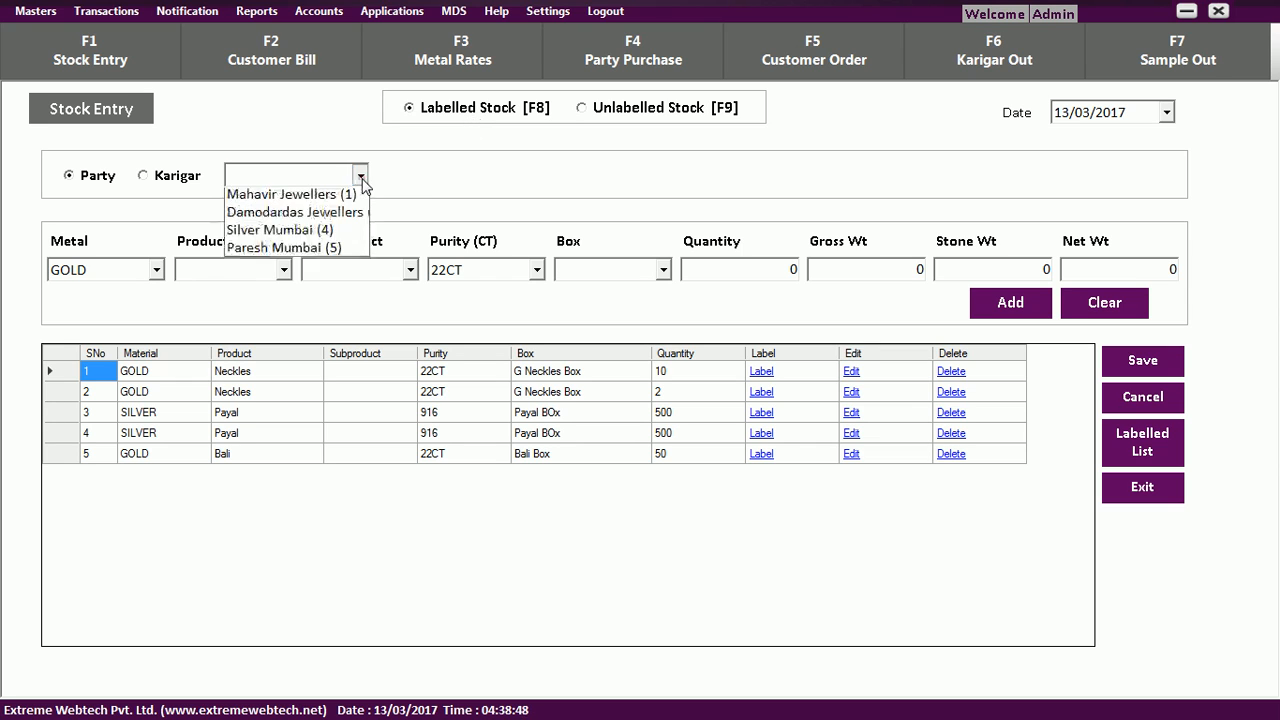
click(352, 247)
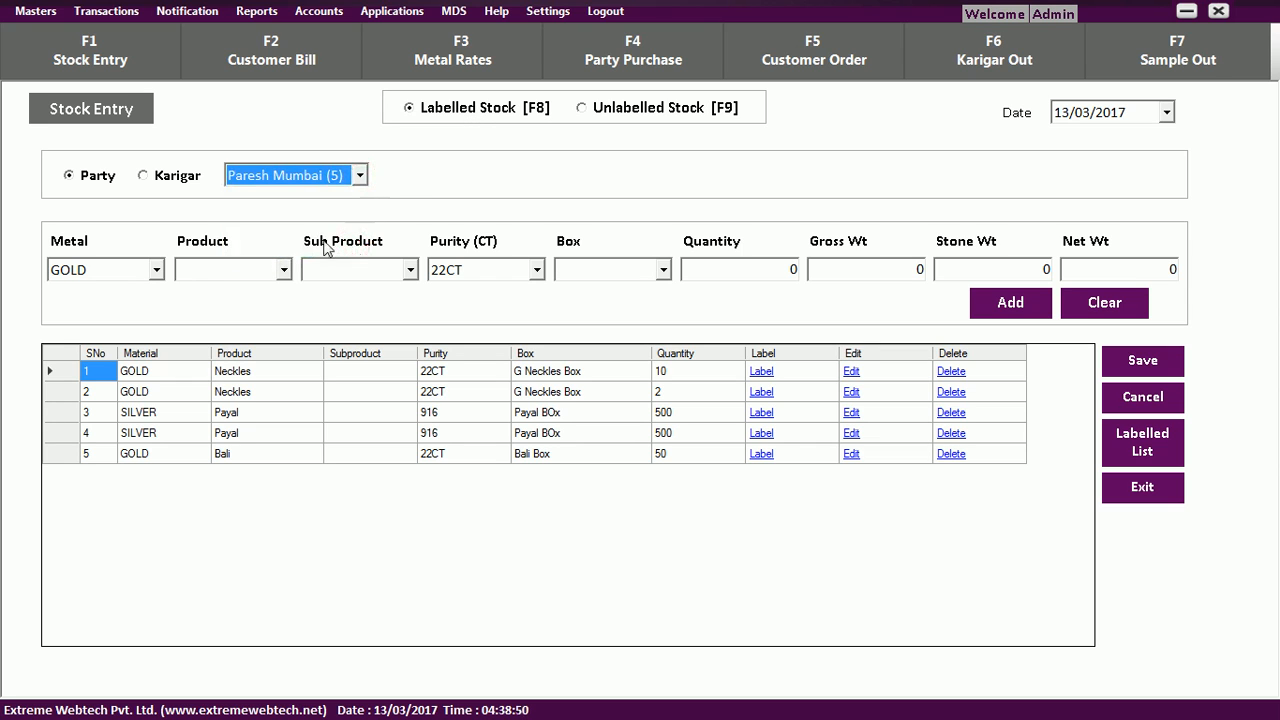
click(284, 271)
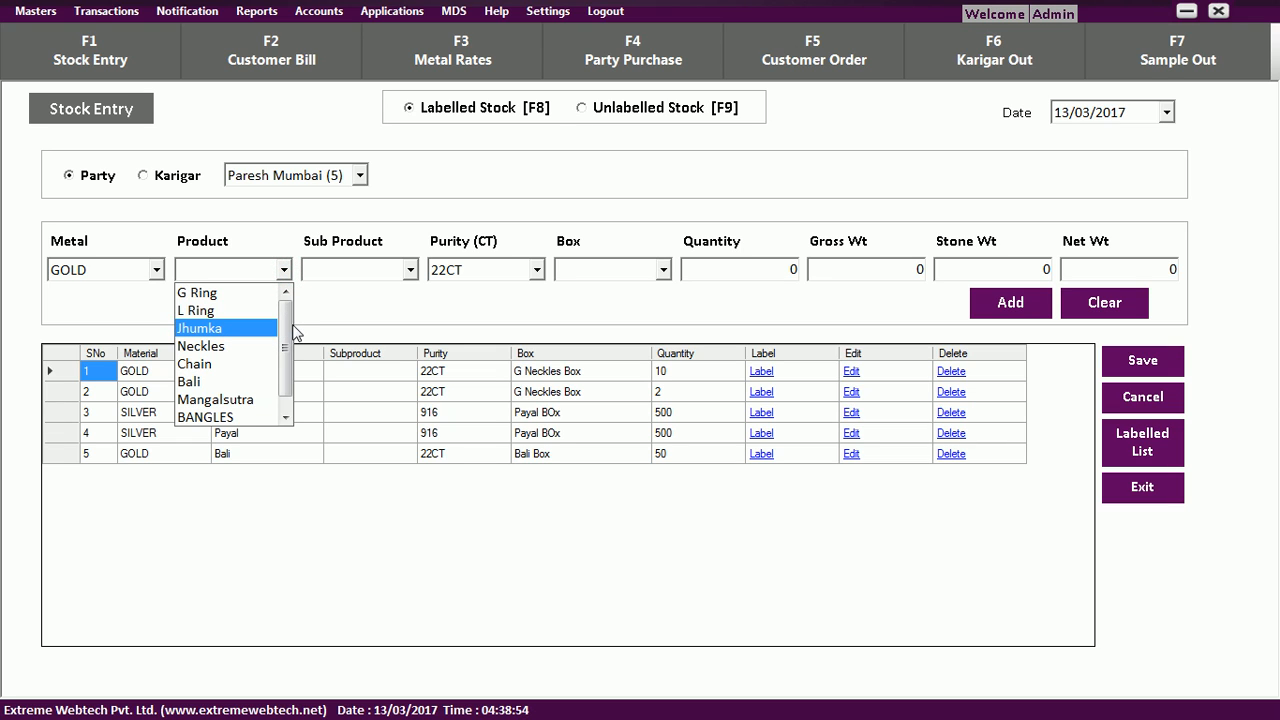
drag(284, 333, 293, 388)
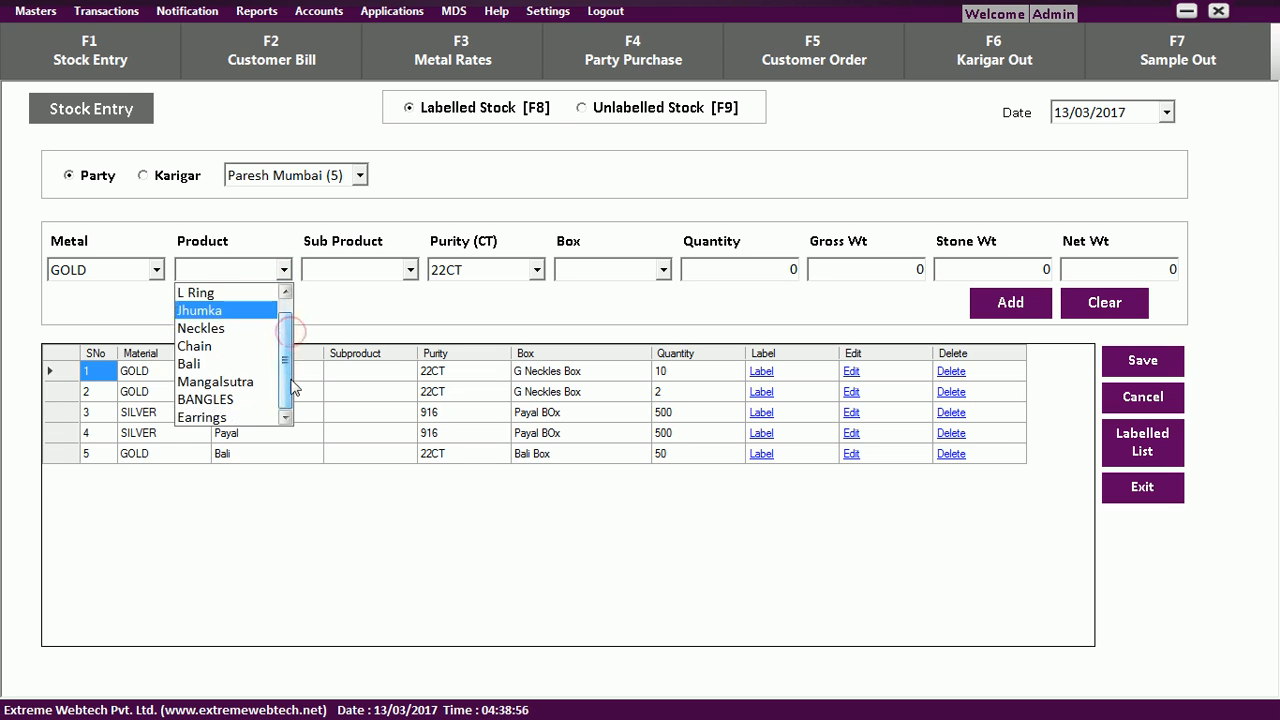
click(200, 418)
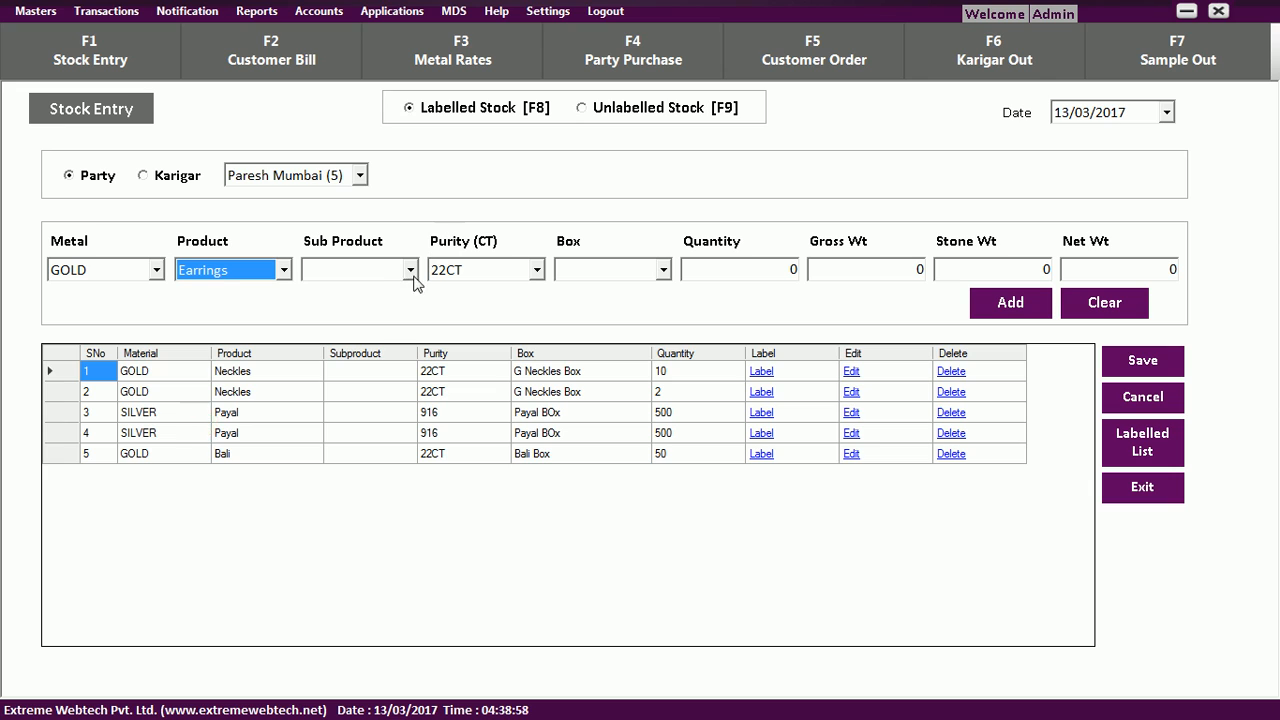
click(543, 276)
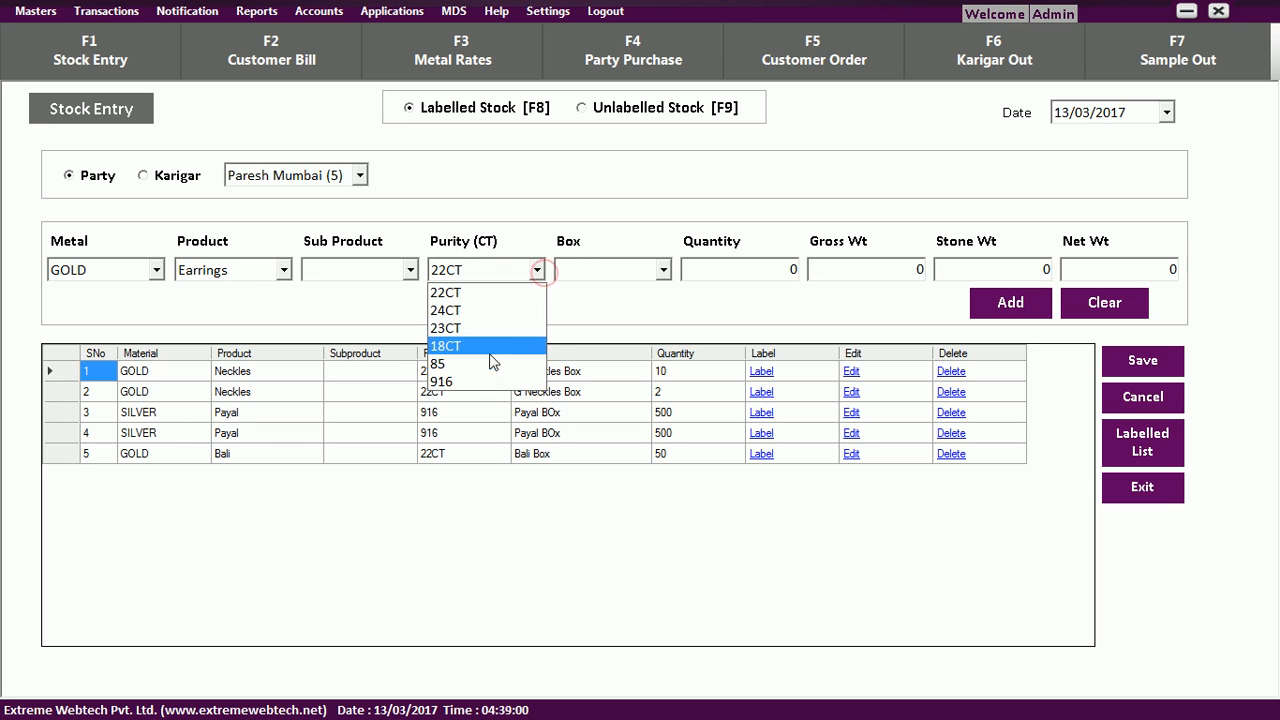
click(491, 328)
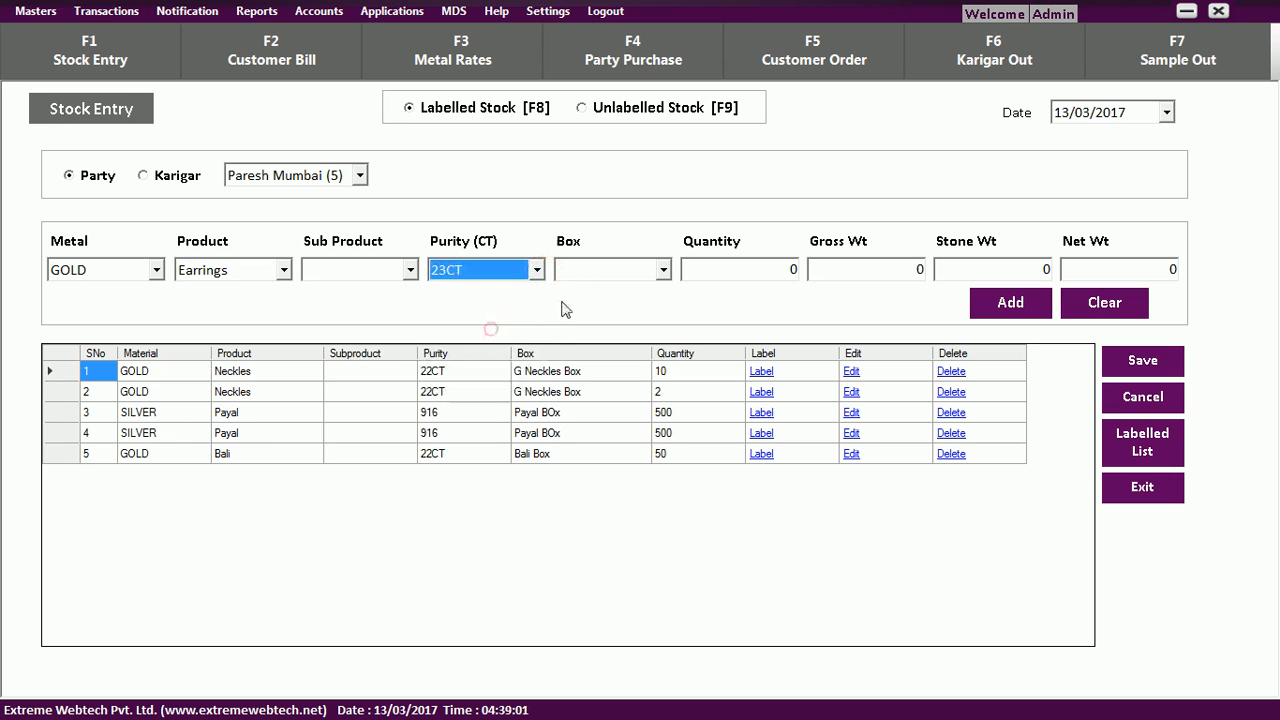
Enter quantity 5, gross weight 24 and stone weight 1 (net 23), and add as tagged items.
click(714, 269)
text(5)
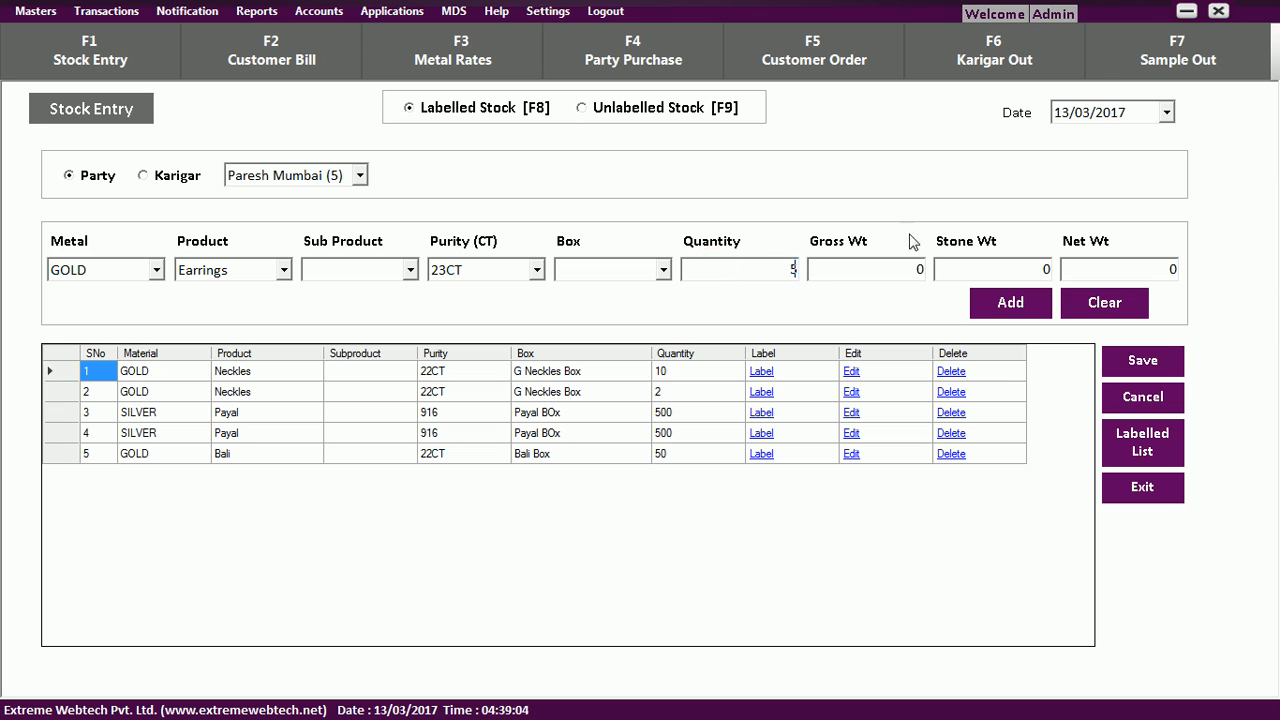
key(Tab)
text(24)
key(Tab)
text(1)
key(Tab)
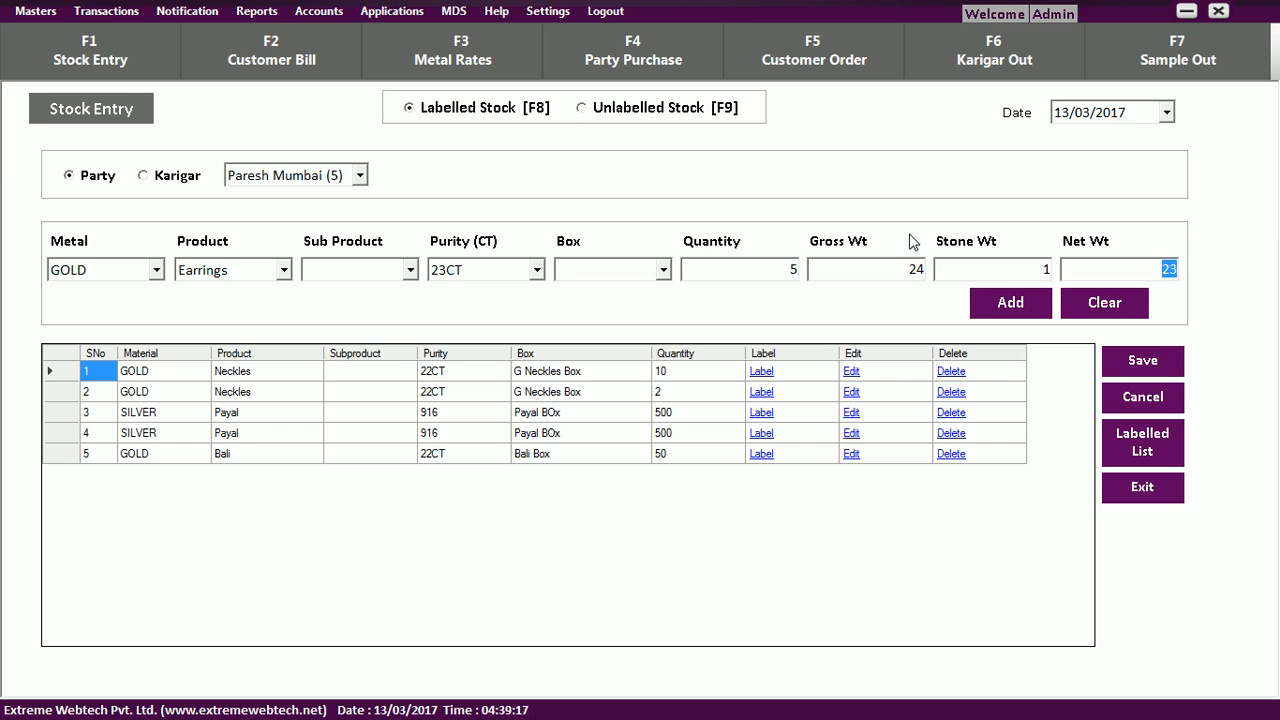
click(1027, 306)
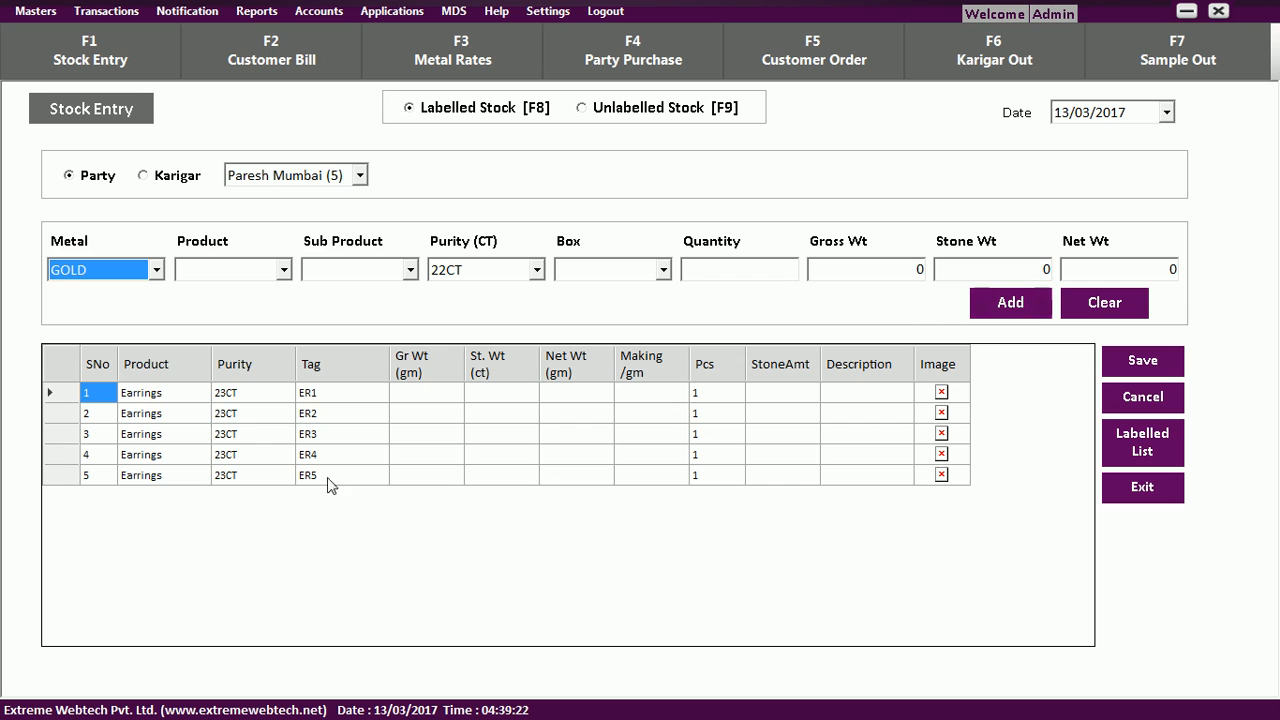
Enter gross weights 4.5, 5.3, 4.9, 4.2 and 6 for ER1–ER5, with stone weight 1 on ER5.
click(437, 399)
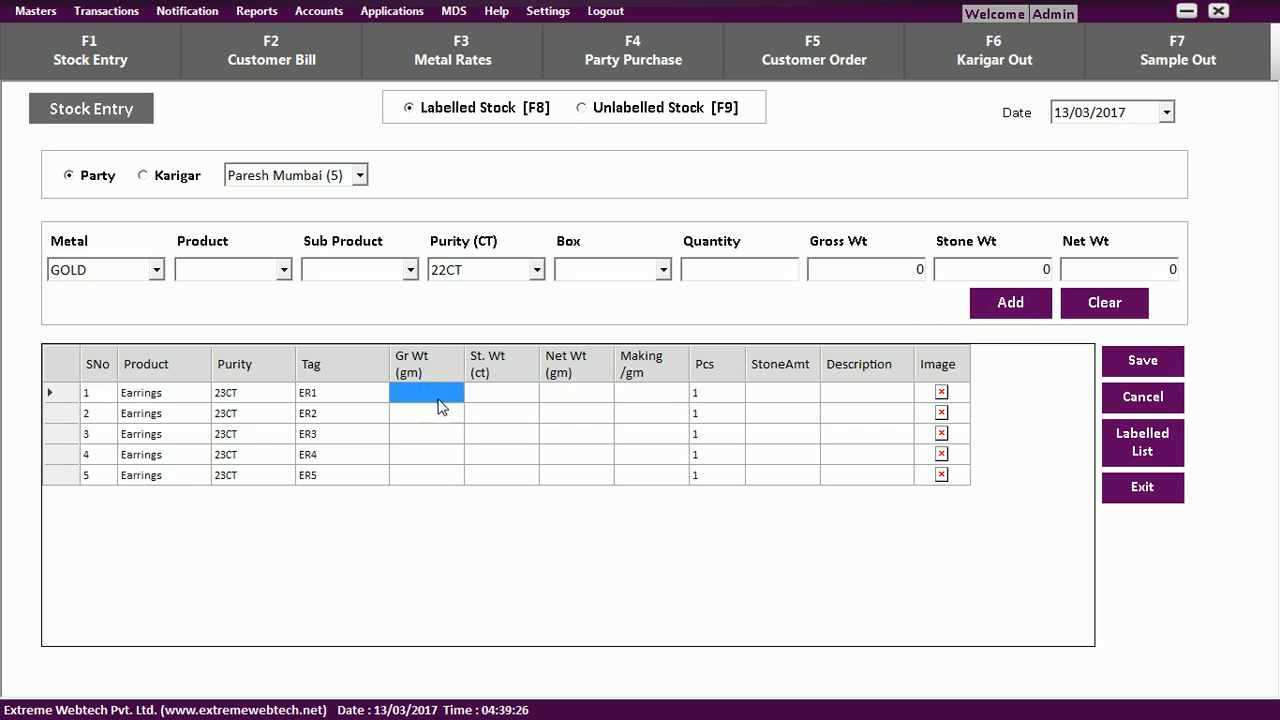
text(4.5)
key(Return)
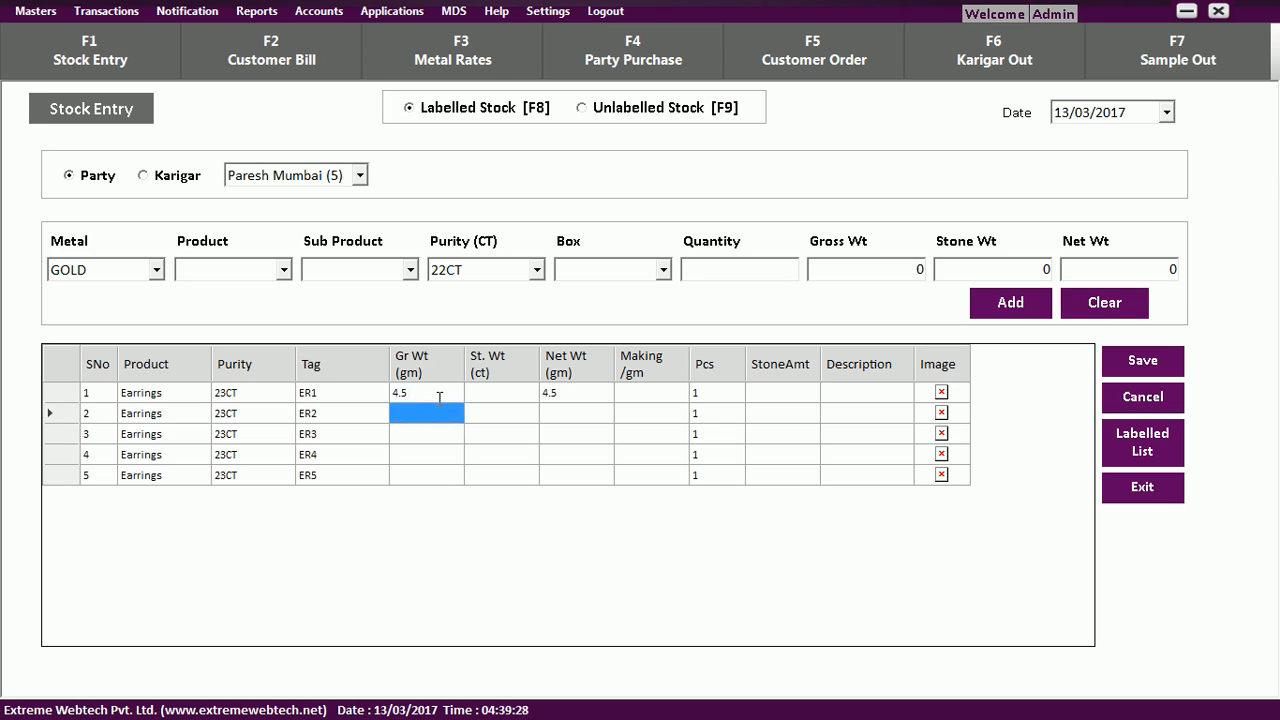
text(5.3)
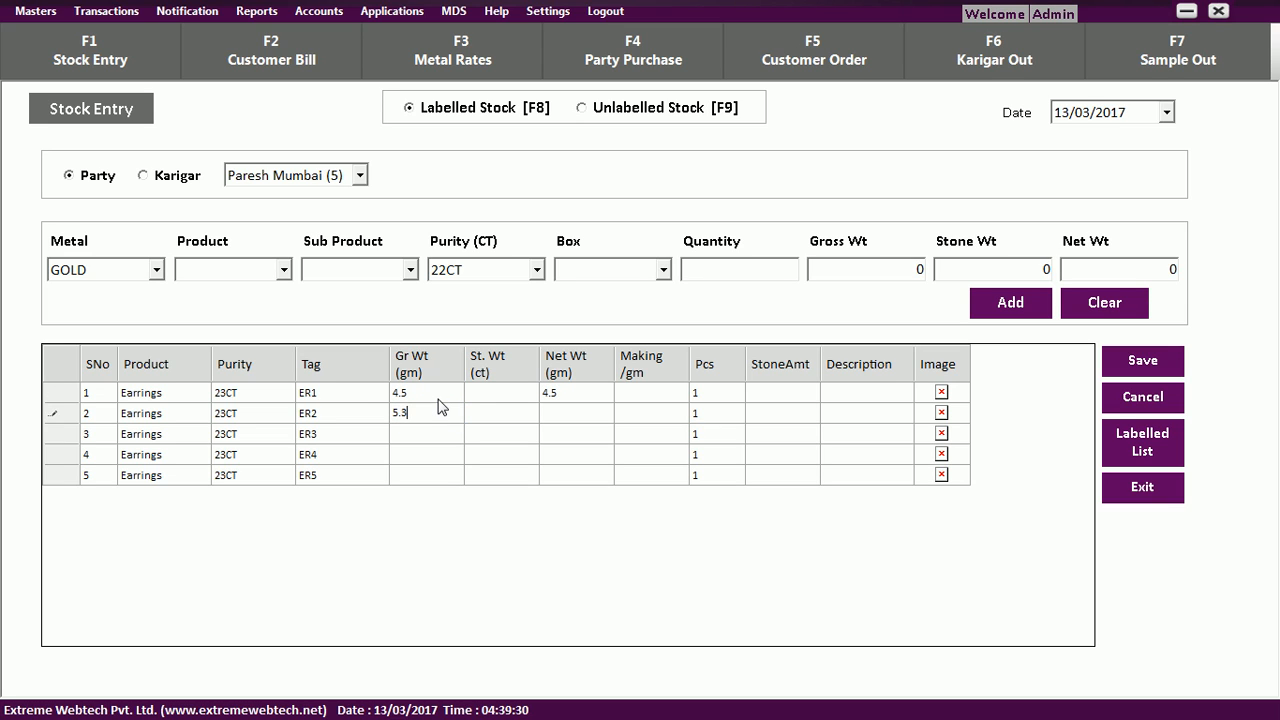
key(Return)
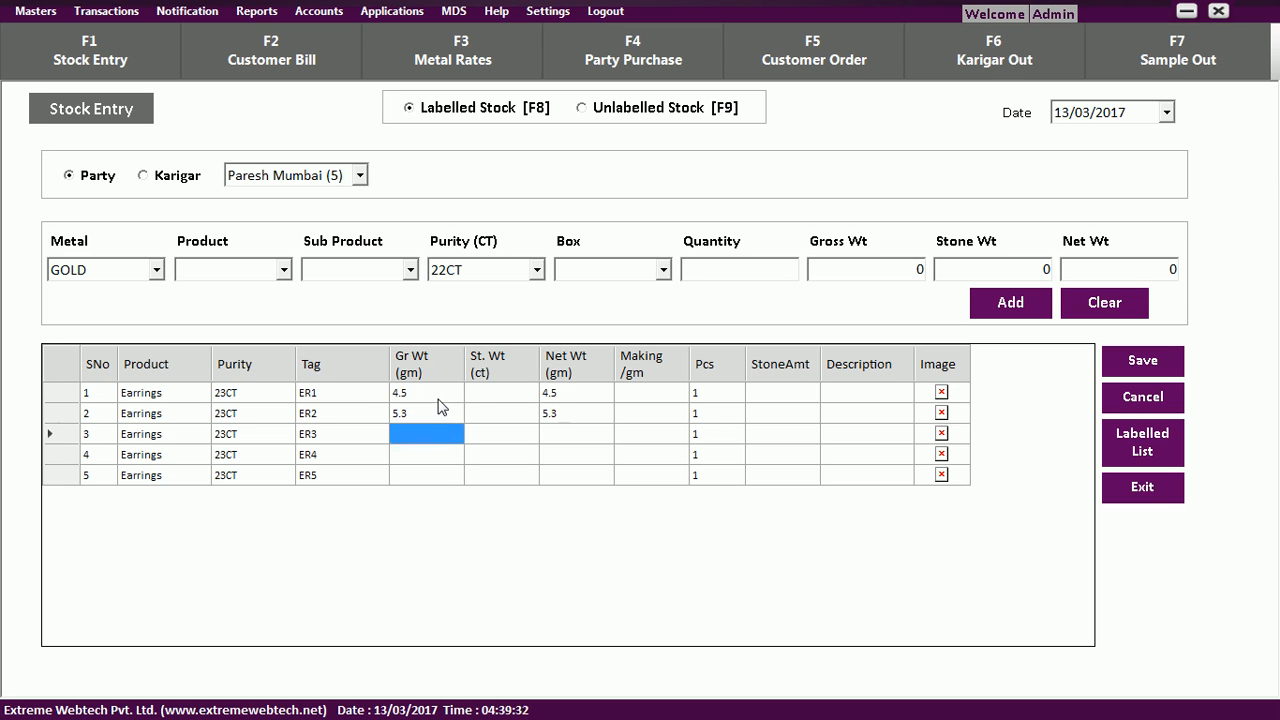
text(4.9)
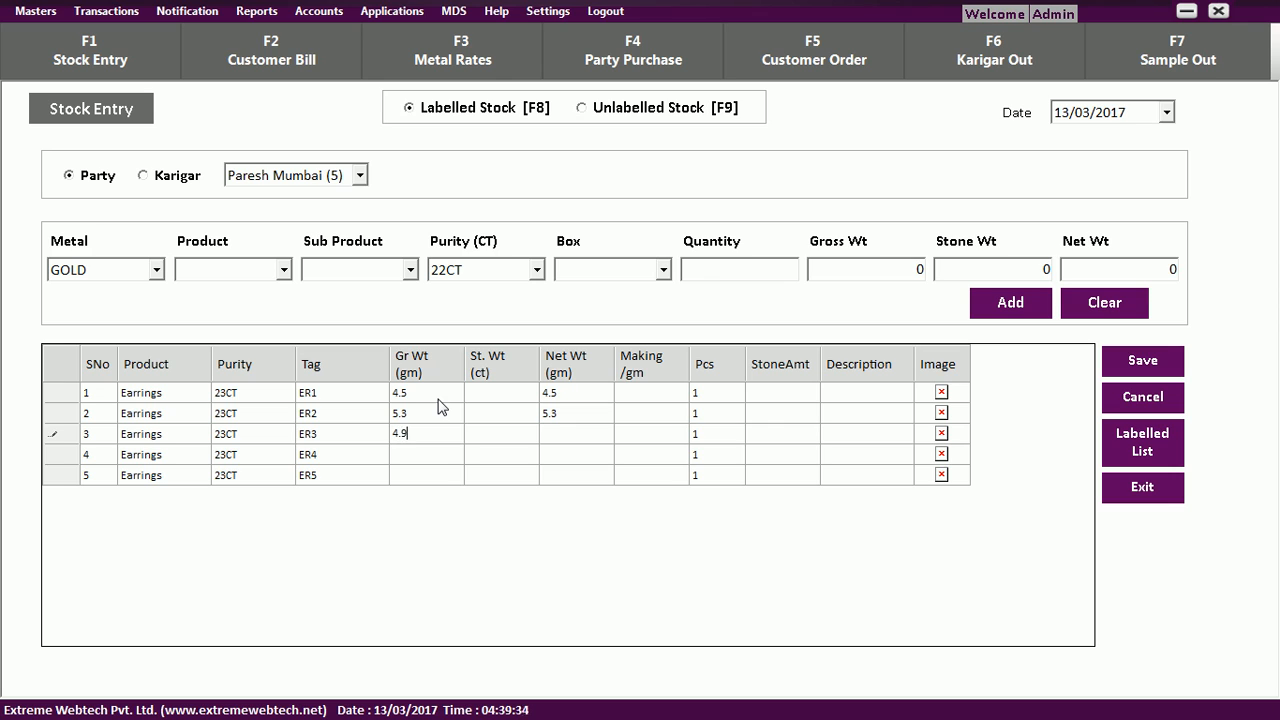
key(Return)
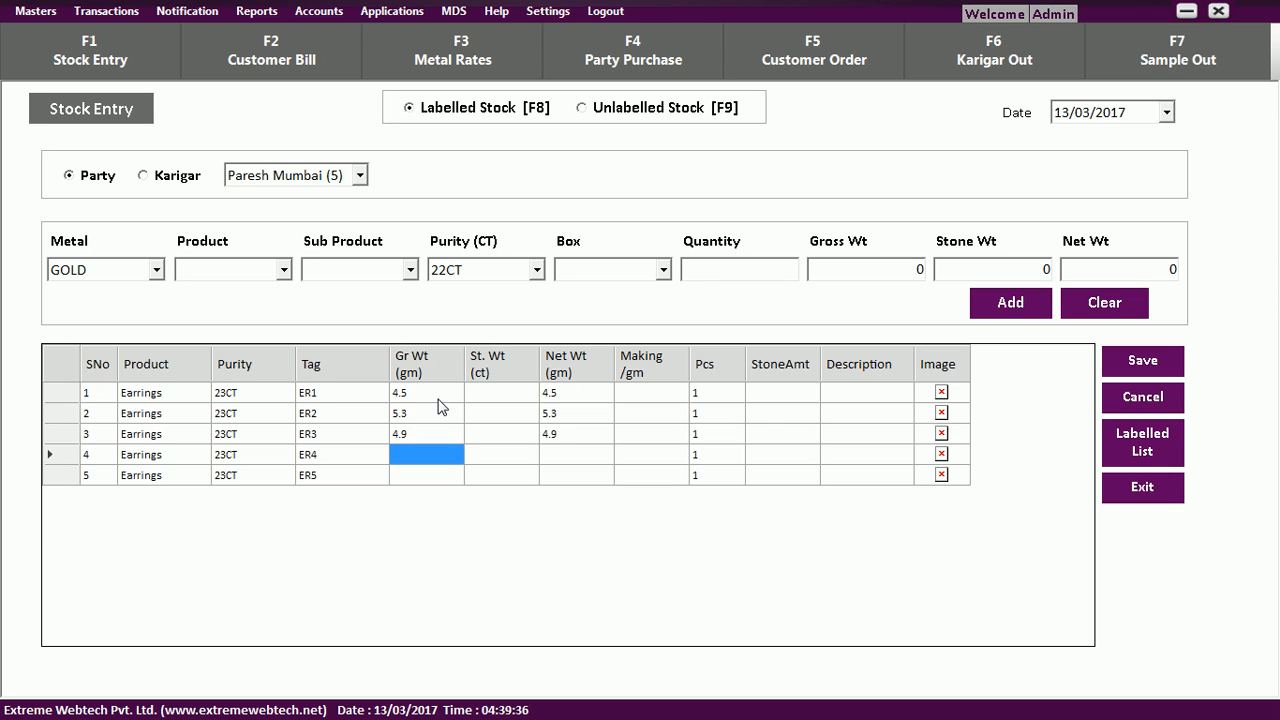
text(4.2)
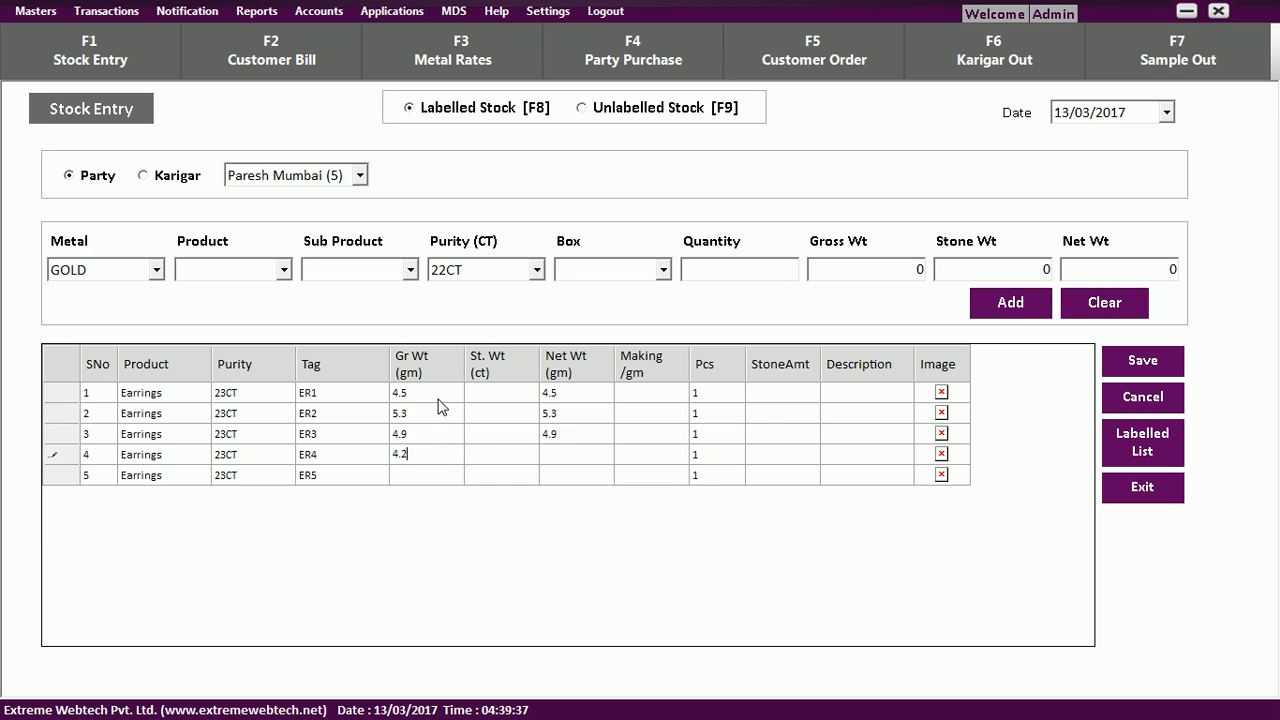
key(Return)
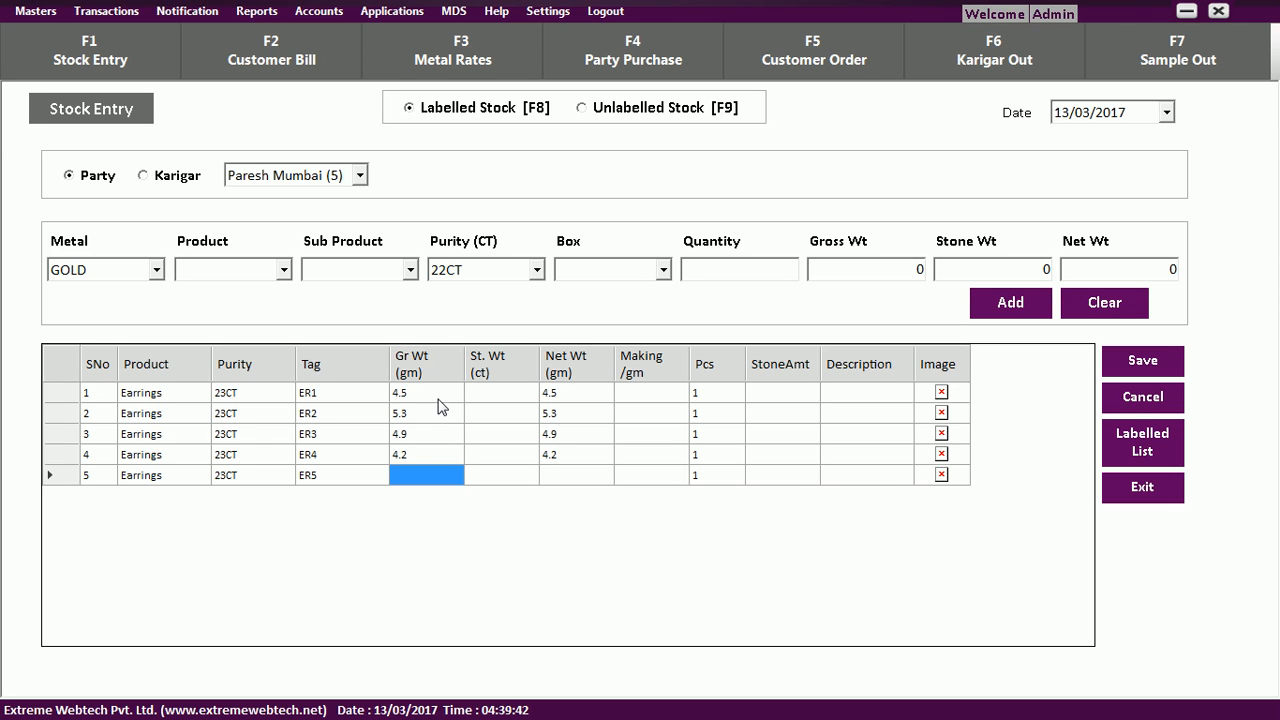
text(6)
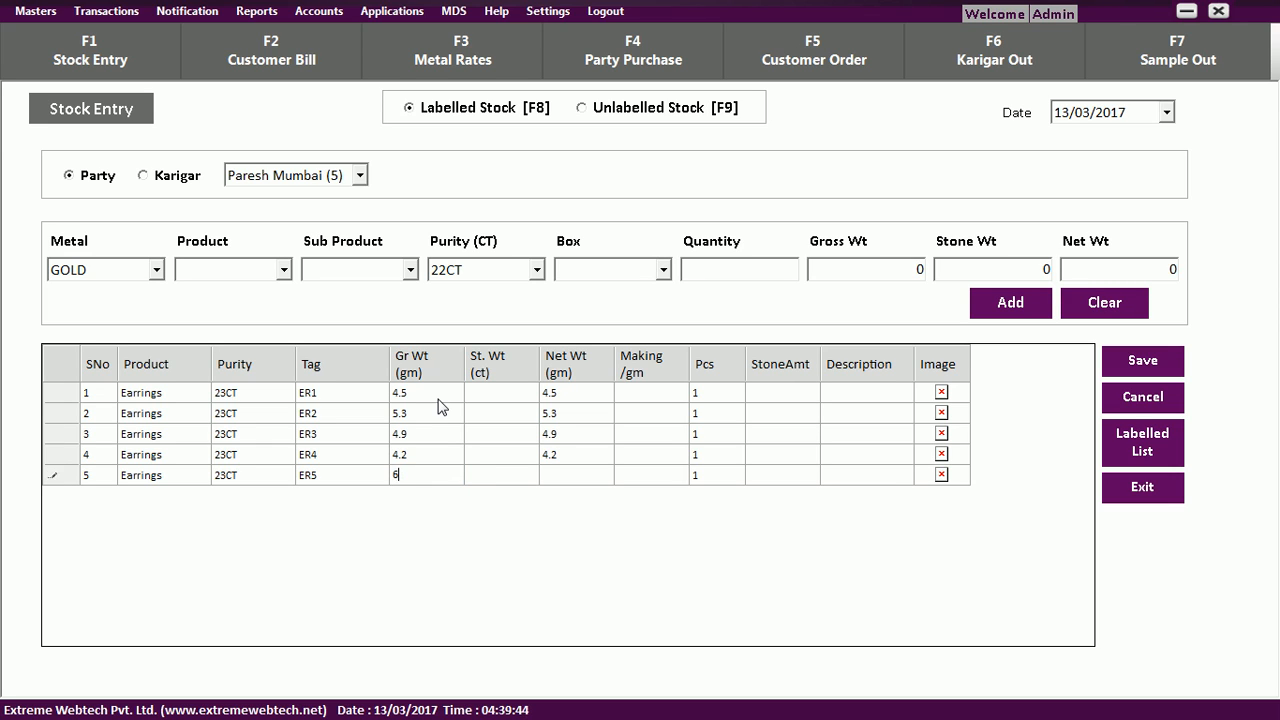
key(Tab)
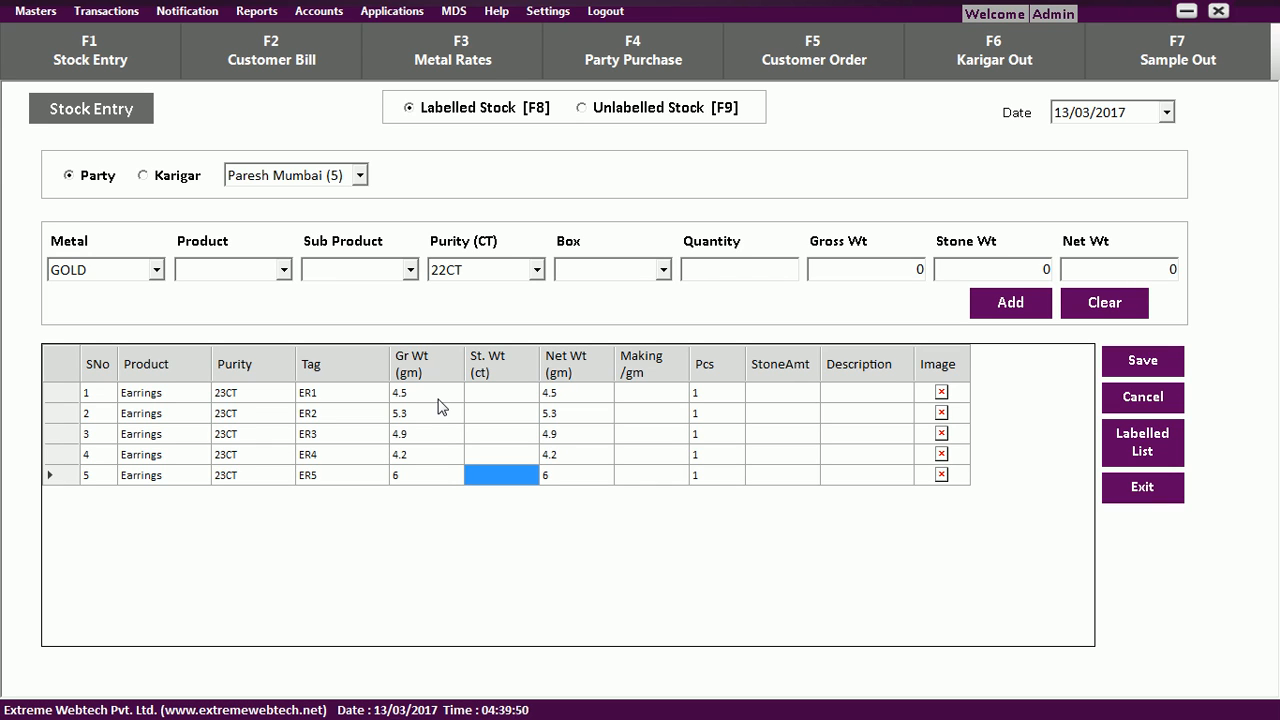
text(.)
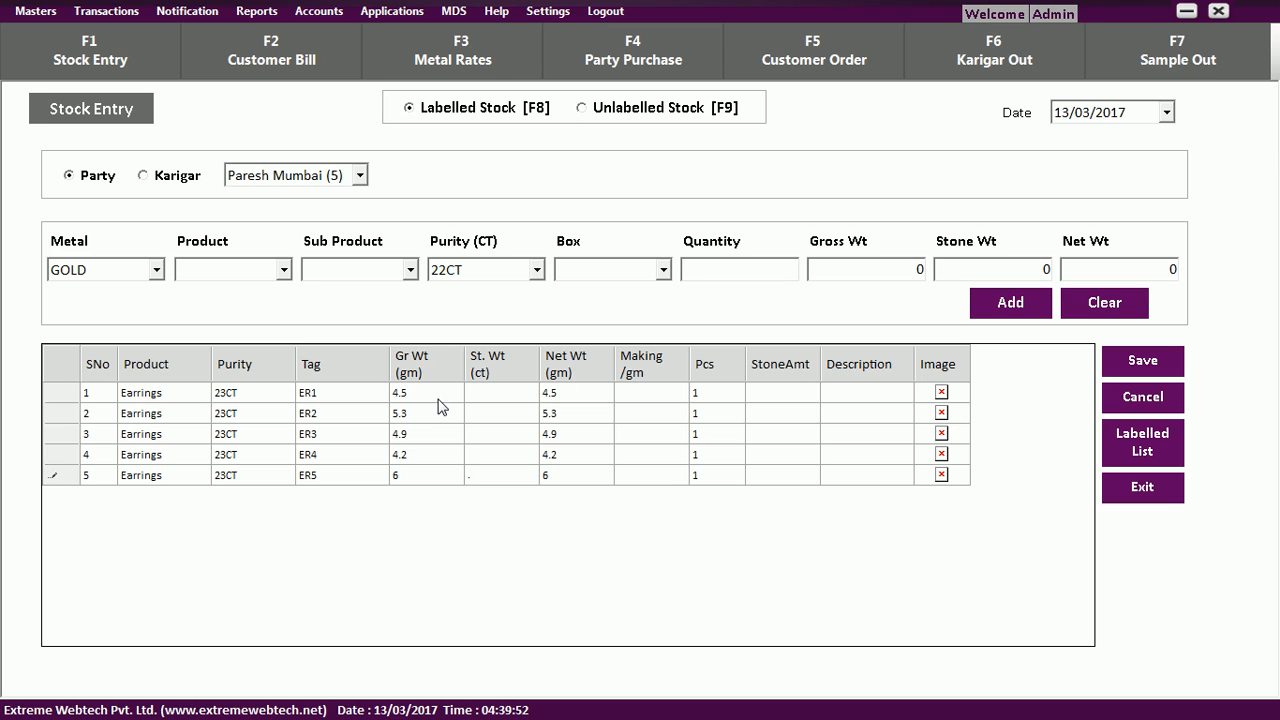
key(BackSpace)
text(1)
key(Tab)
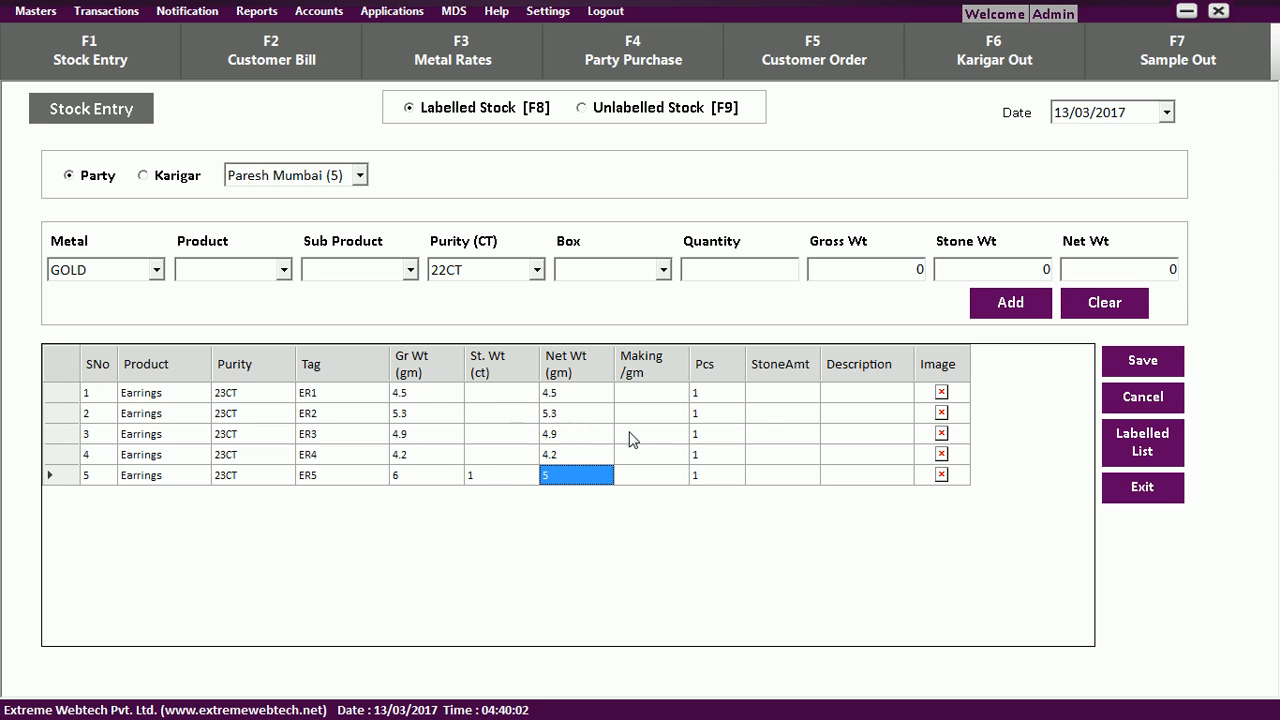
Set making charges 100 for ER1 and 200 for ER2, ER5 stone amount 200, and save.
click(641, 391)
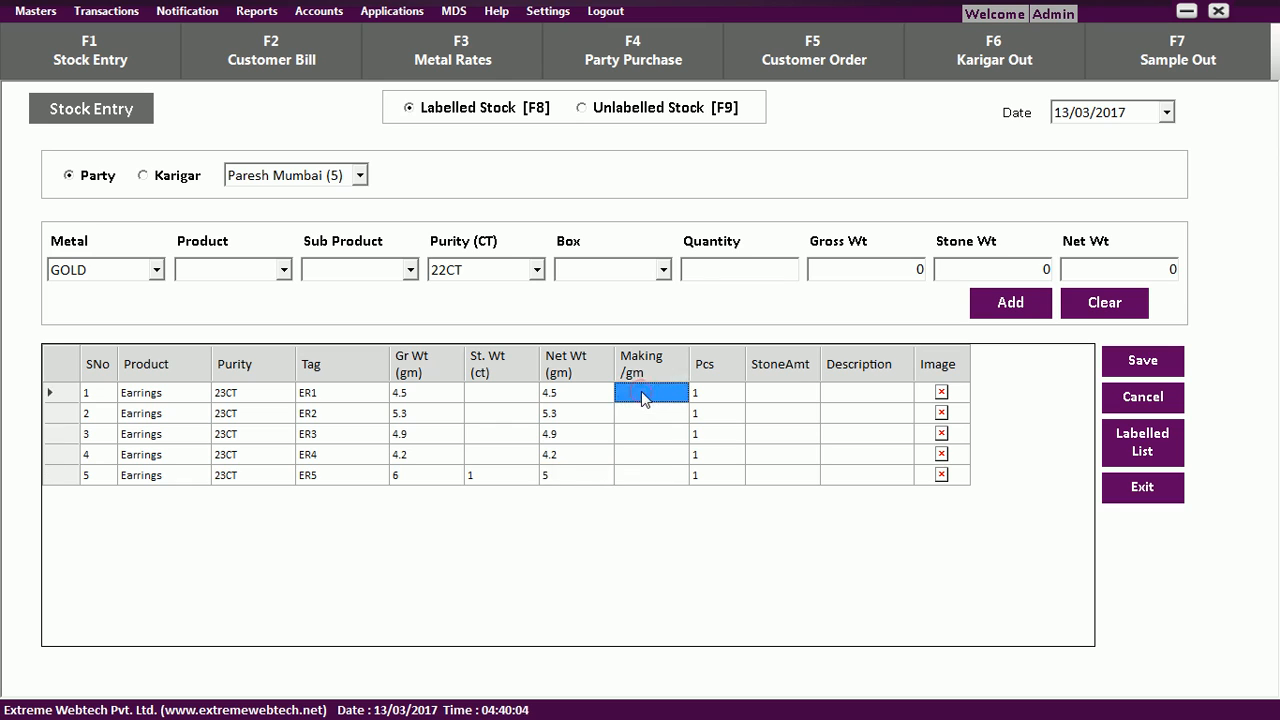
text(100)
key(Return)
text(200)
key(Return)
key(Return)
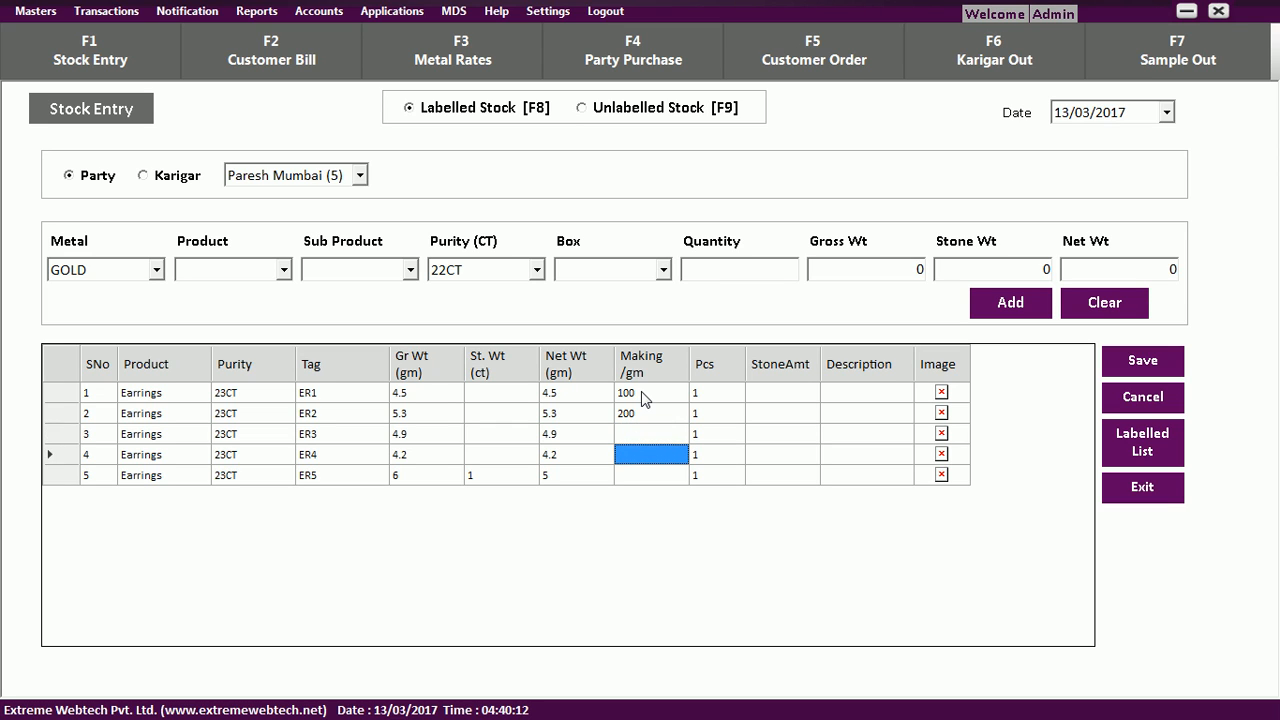
click(790, 396)
click(783, 476)
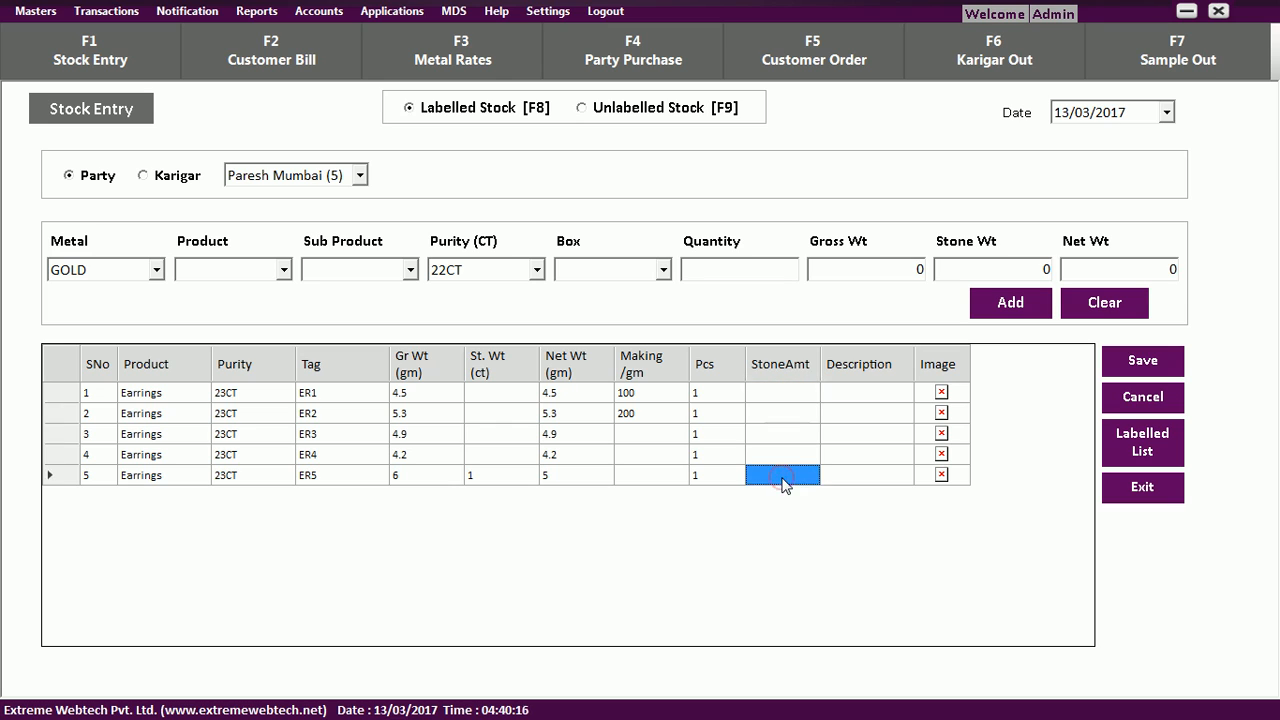
text(2000)
key(BackSpace)
click(1143, 366)
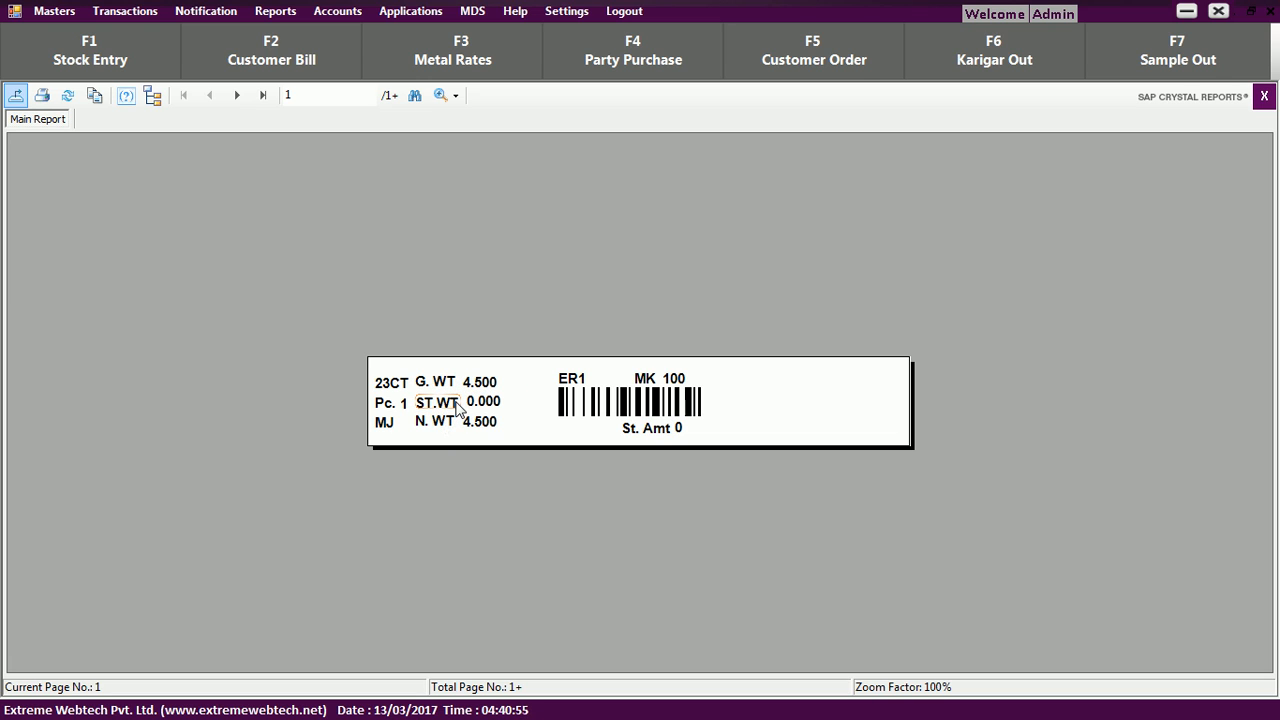
Page through all five barcode labels ER1–ER5, then close the label preview.
click(238, 98)
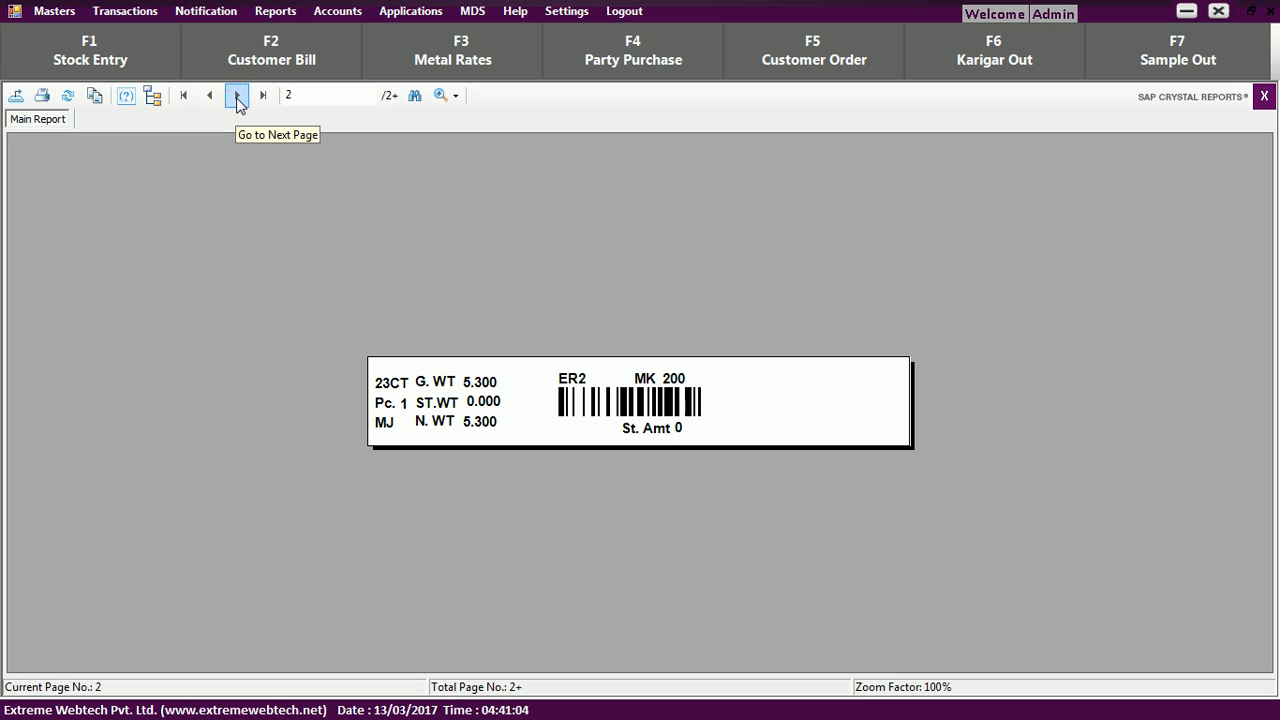
click(237, 96)
click(237, 96)
click(237, 96)
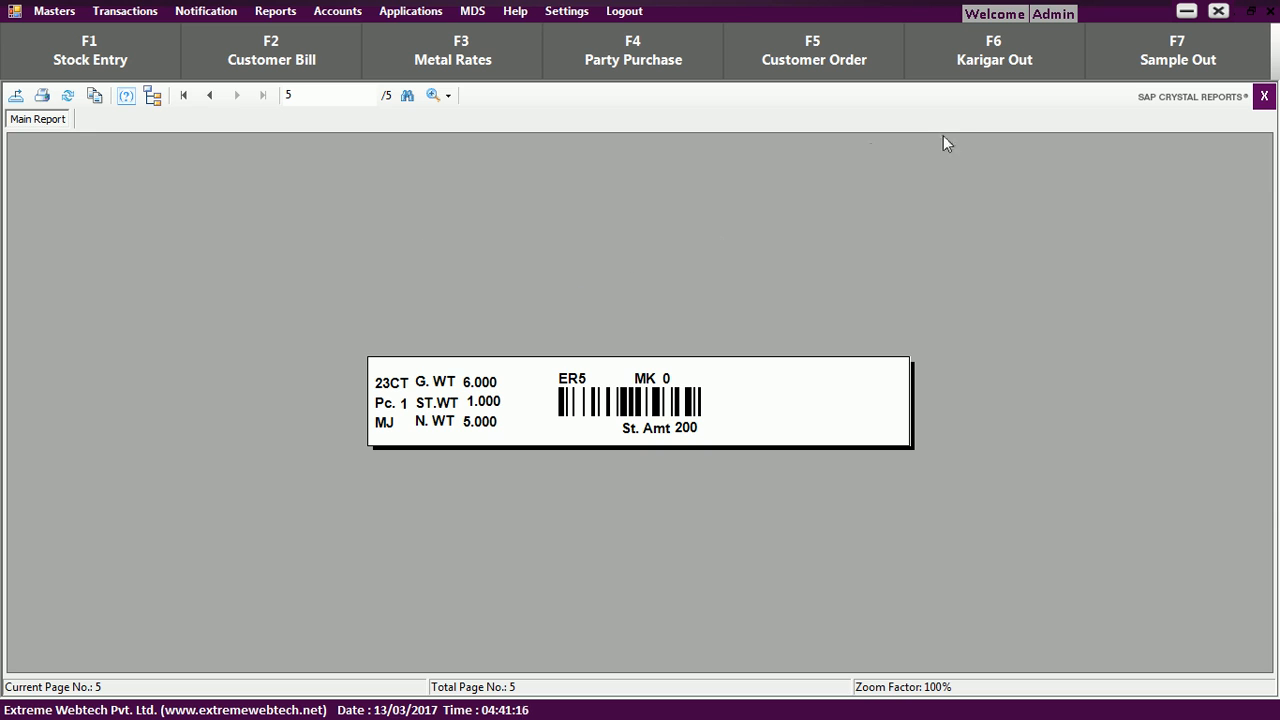
click(1264, 98)
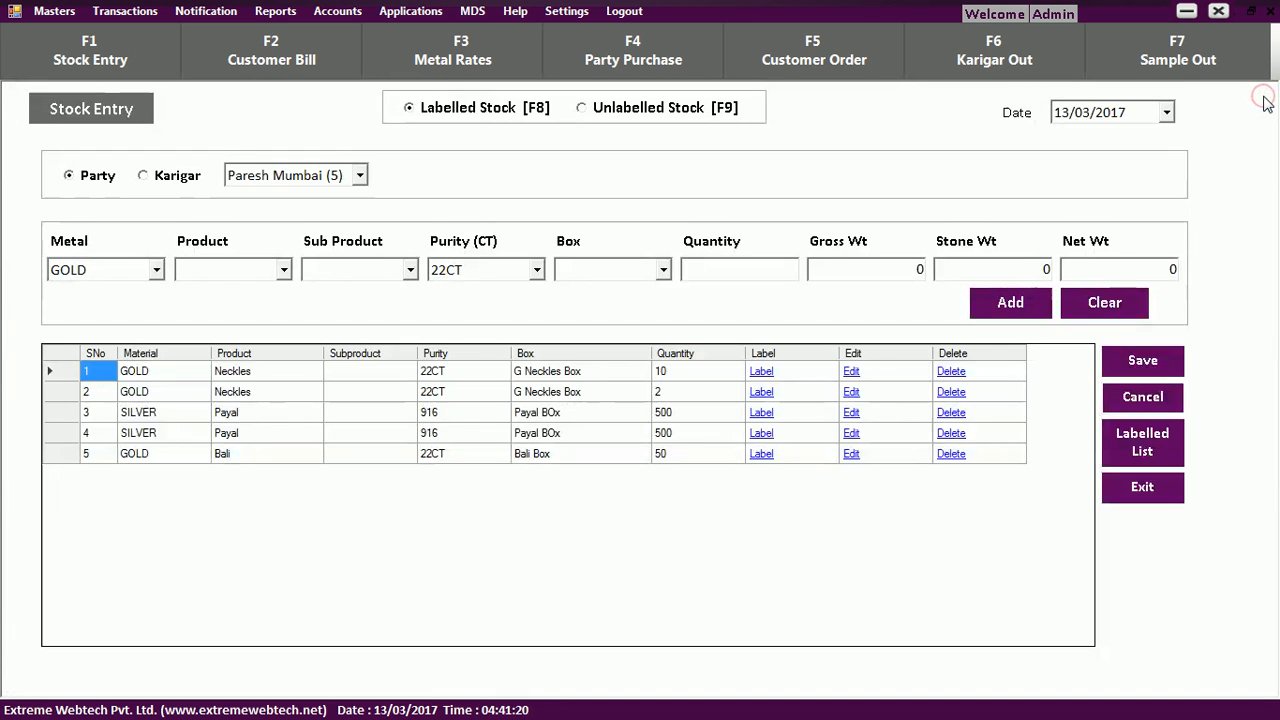
Close Stock Entry, open the F2 Customer Bill form, and switch sale type to MANUBHAI Jewels.
click(1265, 104)
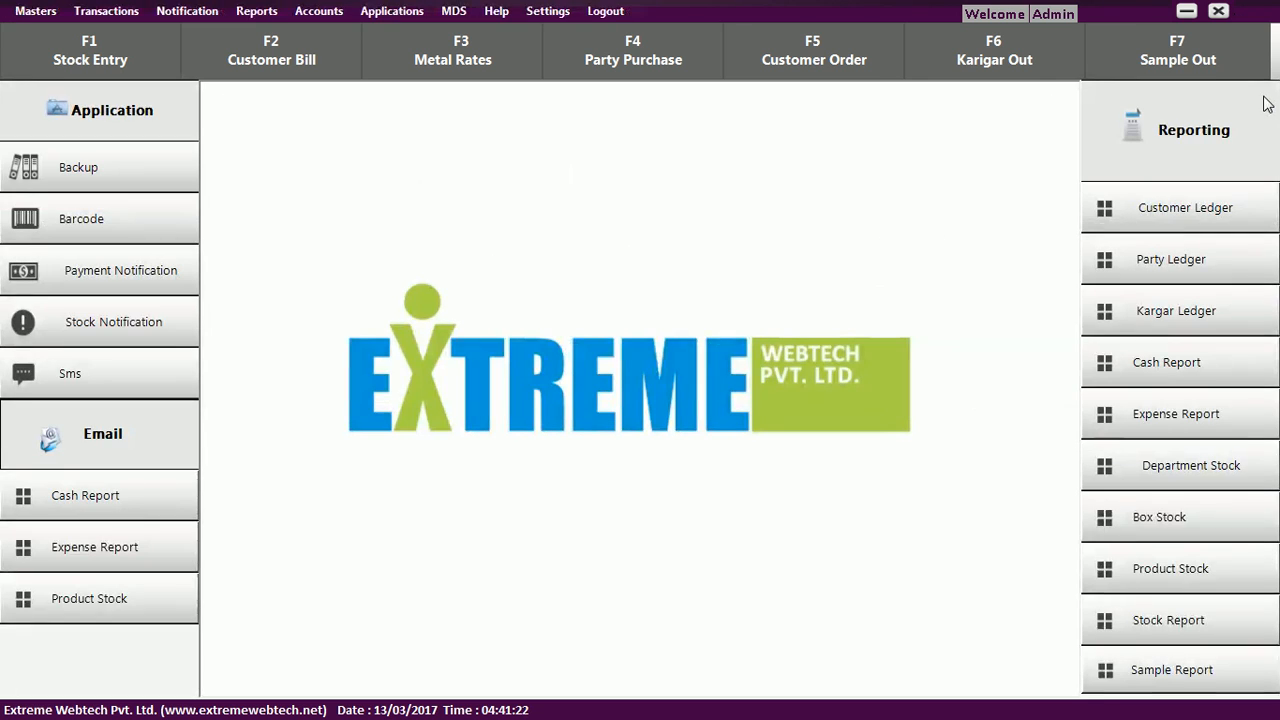
click(131, 12)
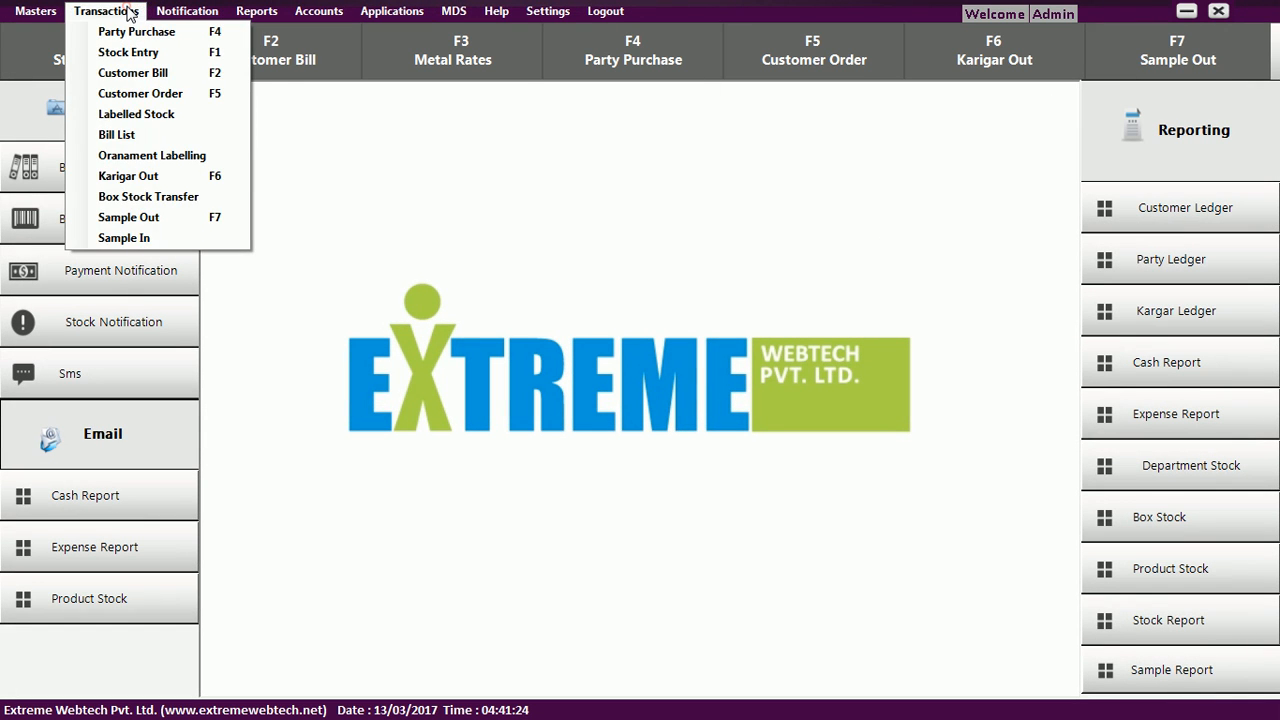
click(131, 12)
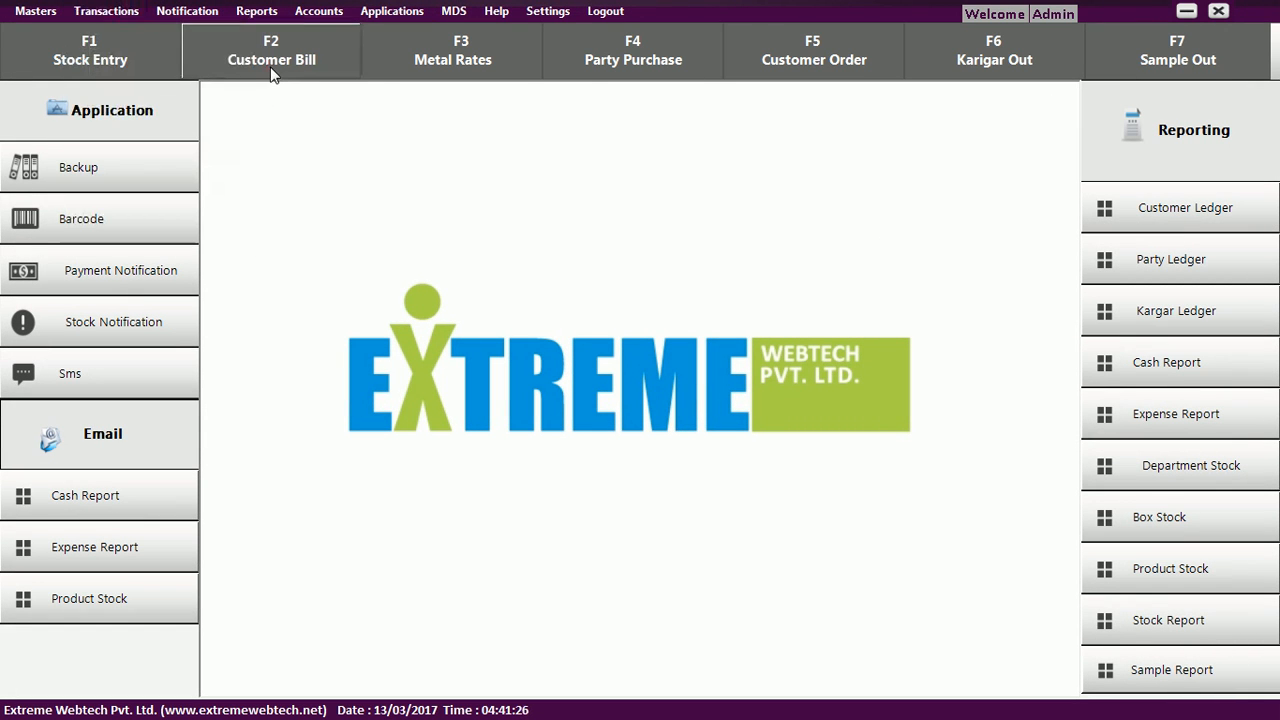
click(273, 75)
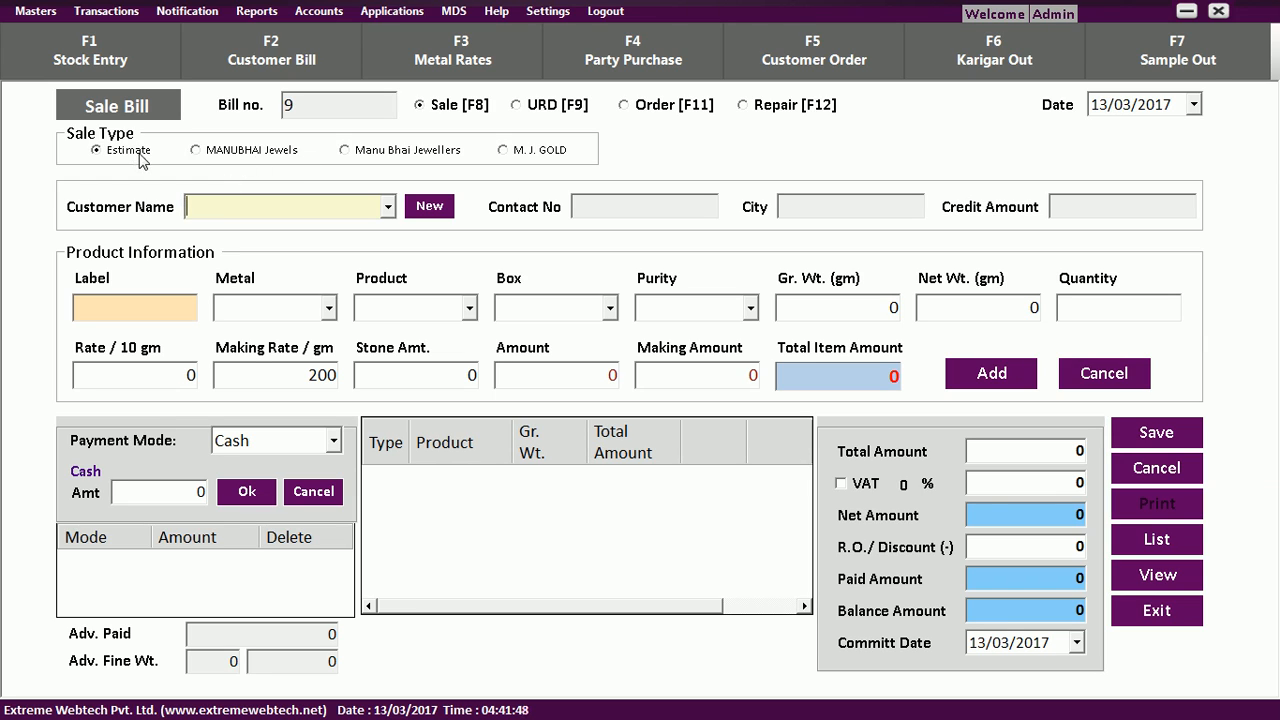
click(255, 155)
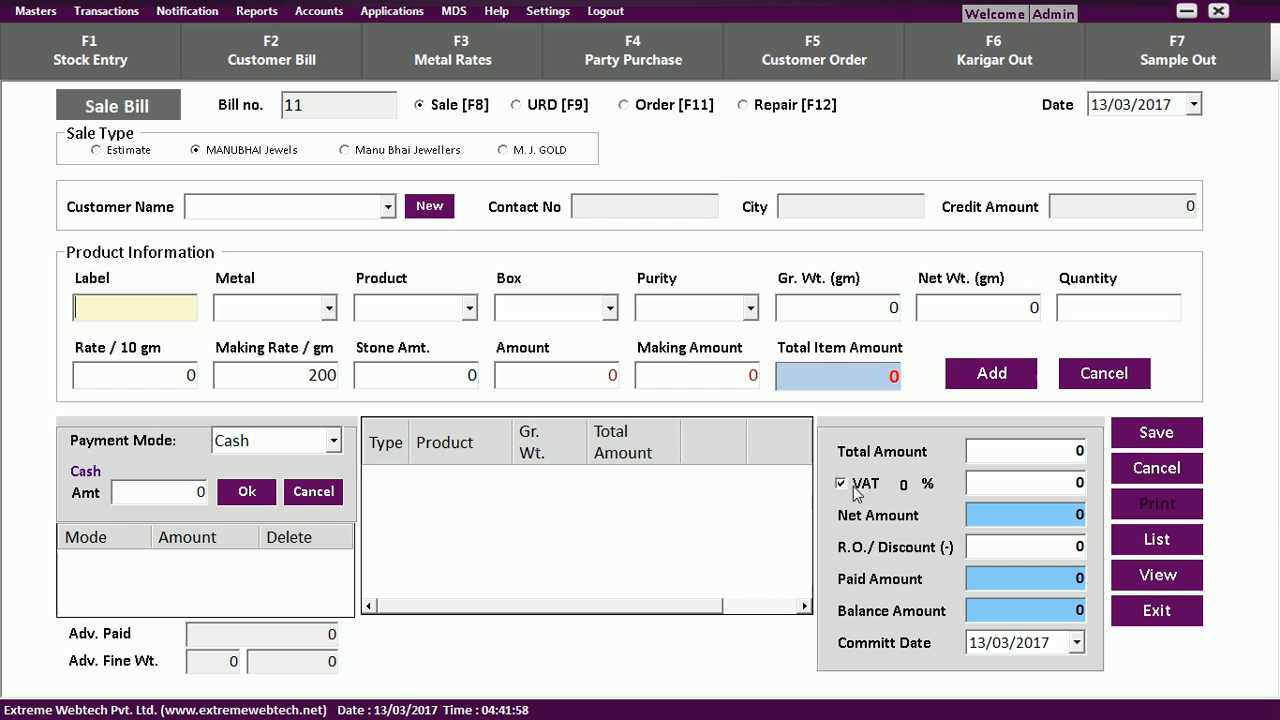
Switch the sale type back to Estimate and pick the test customer by searching 'tes'.
click(266, 153)
click(124, 150)
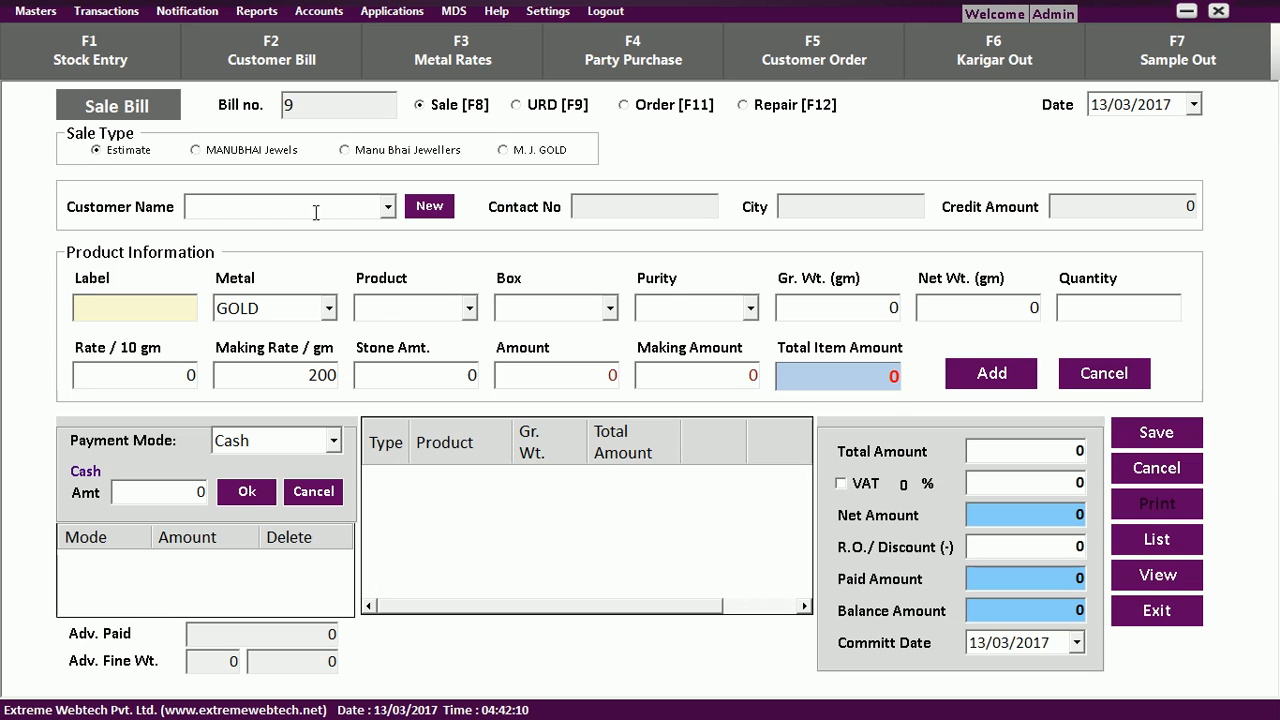
click(389, 207)
click(389, 207)
text(test Customer (4497)
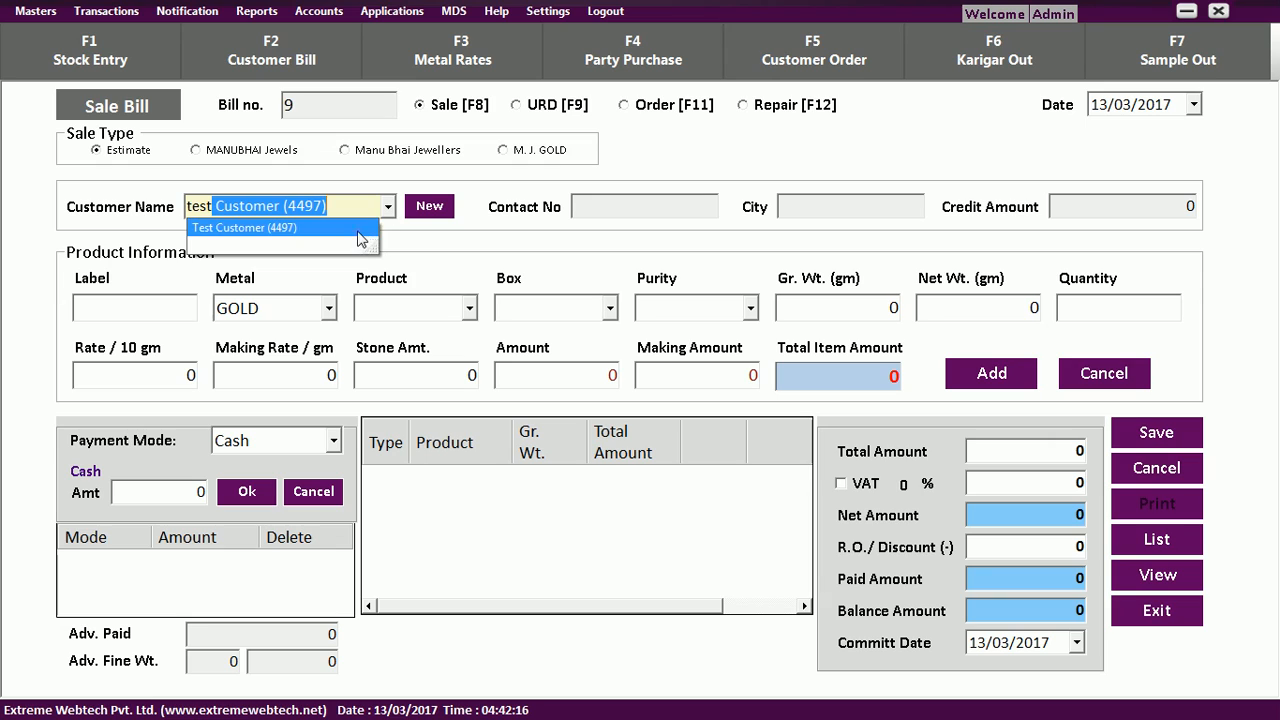
click(358, 230)
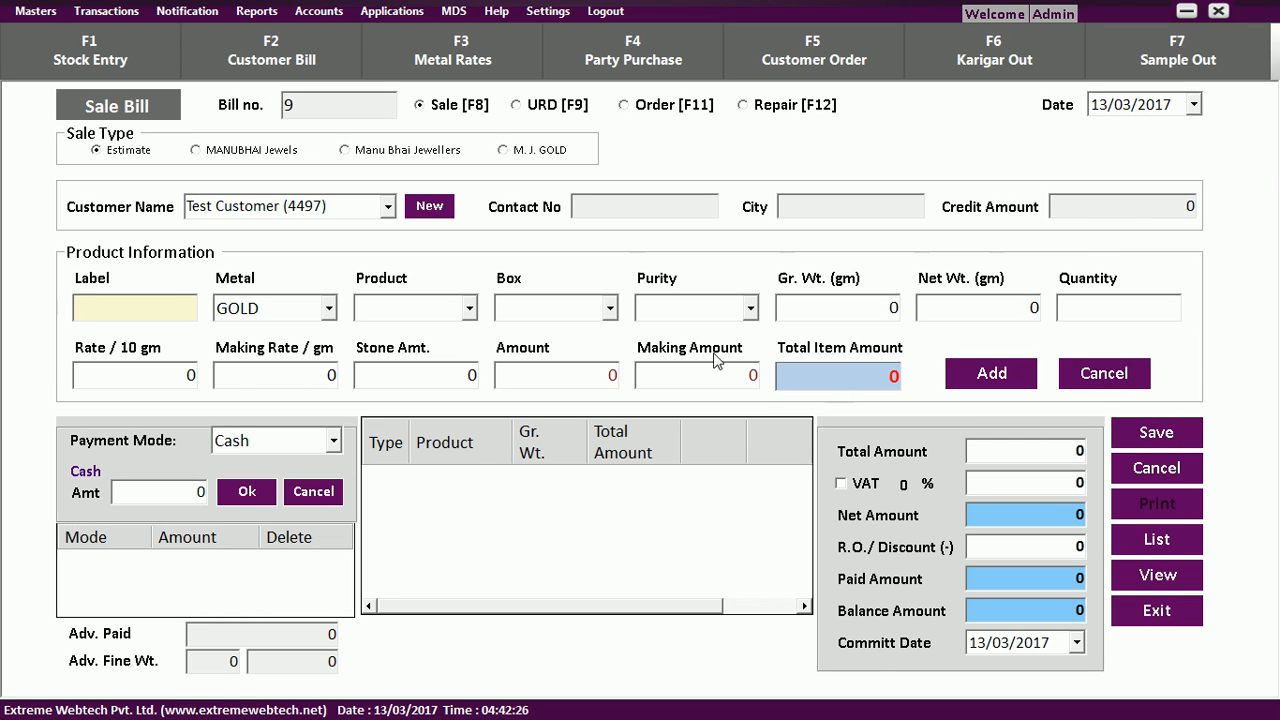
Add the earrings label ER1 to the bill.
text(eR1)
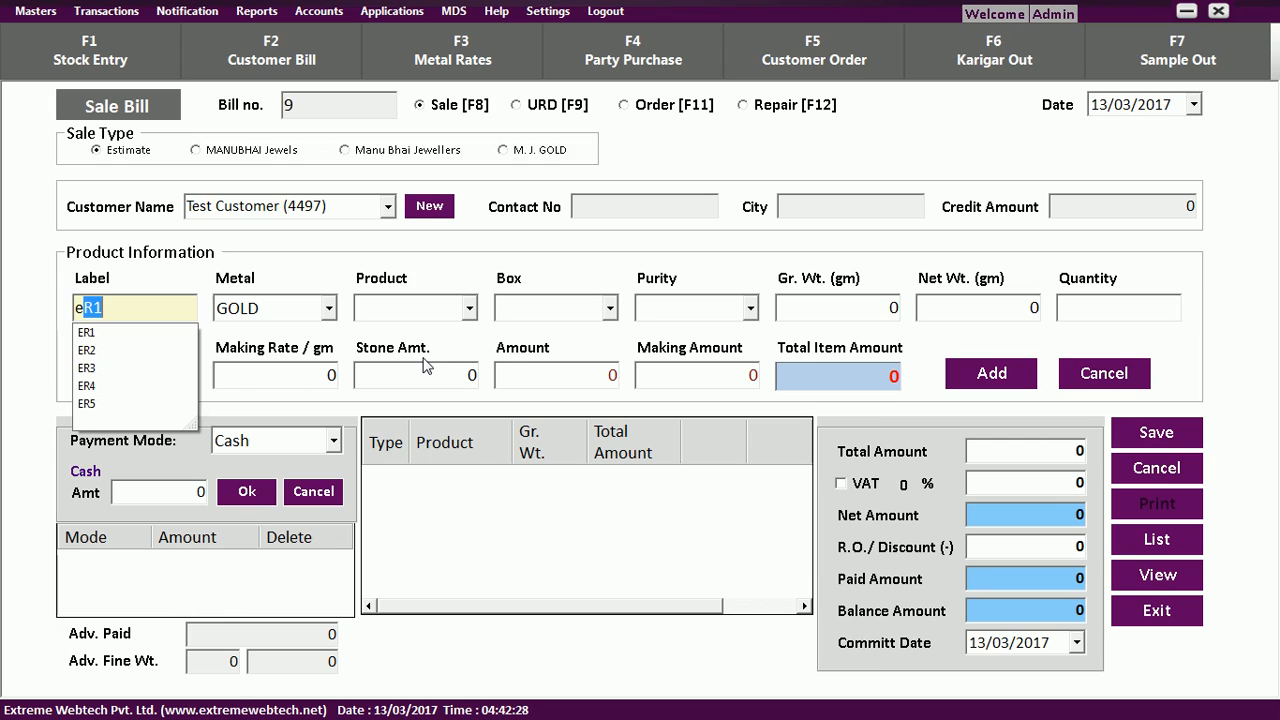
key(Down)
key(Return)
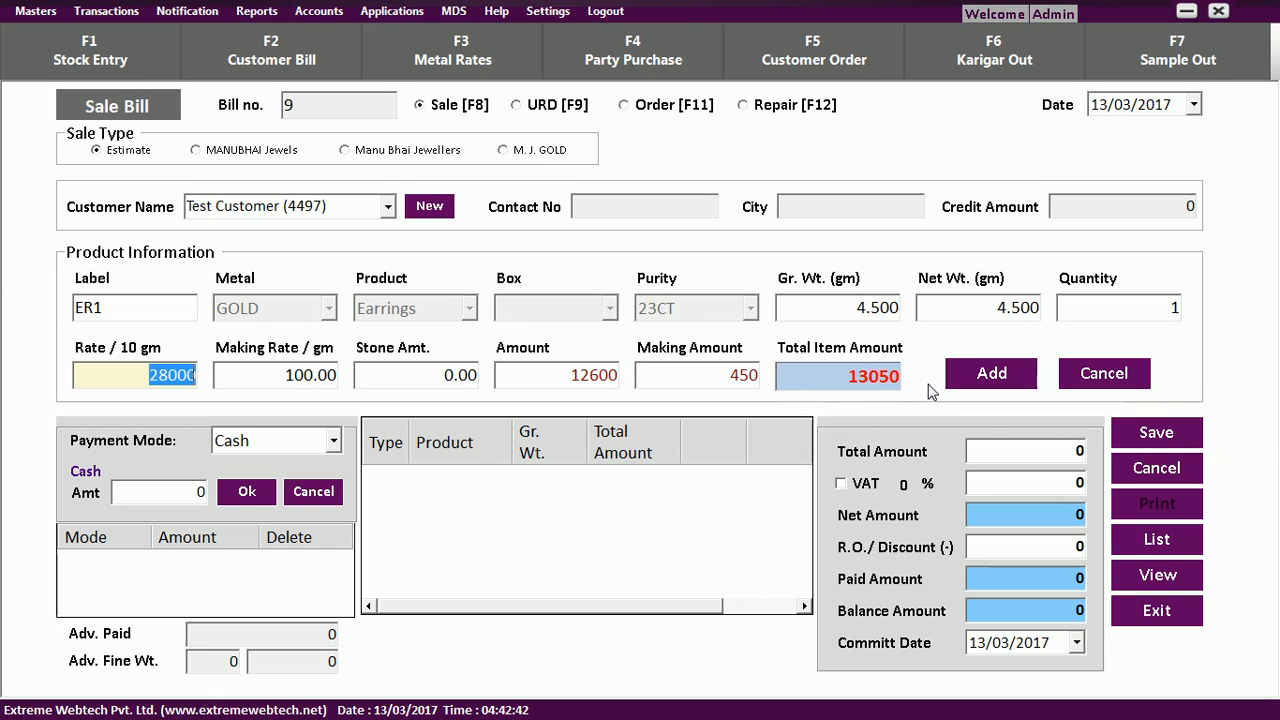
click(975, 381)
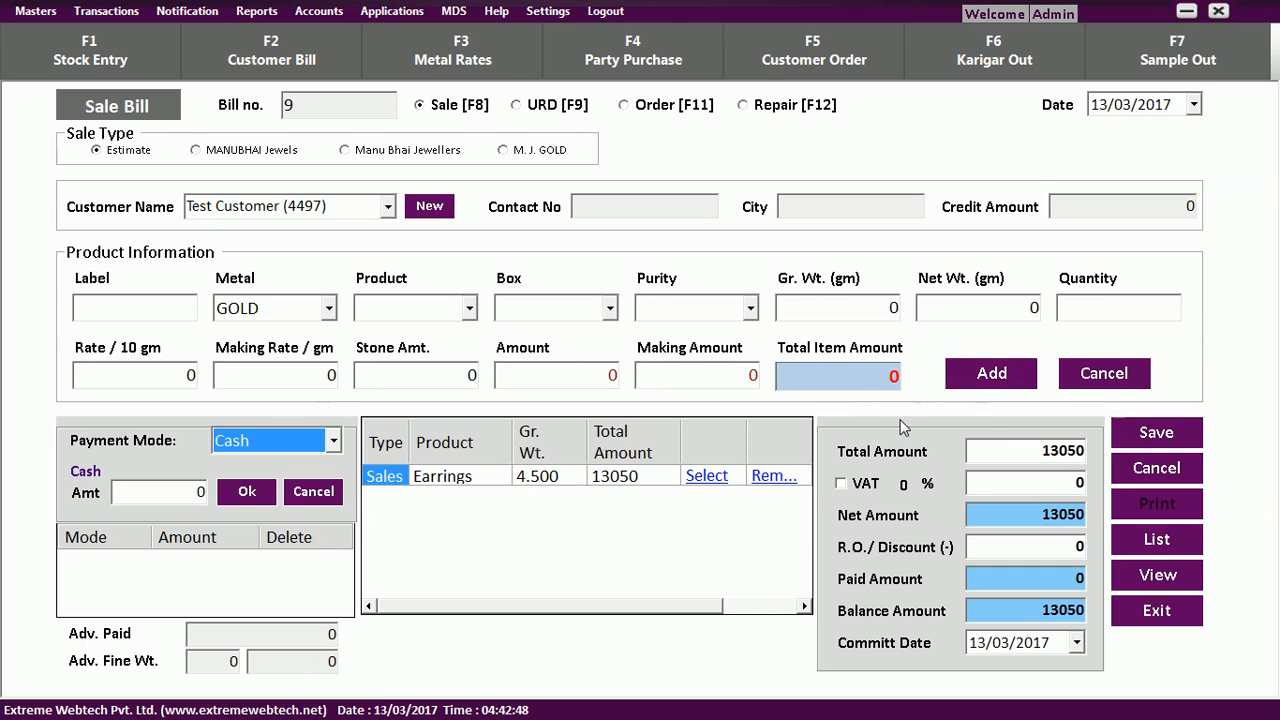
Record a 10000 cash payment, set commit date 31/03/2017, and save the bill.
click(186, 491)
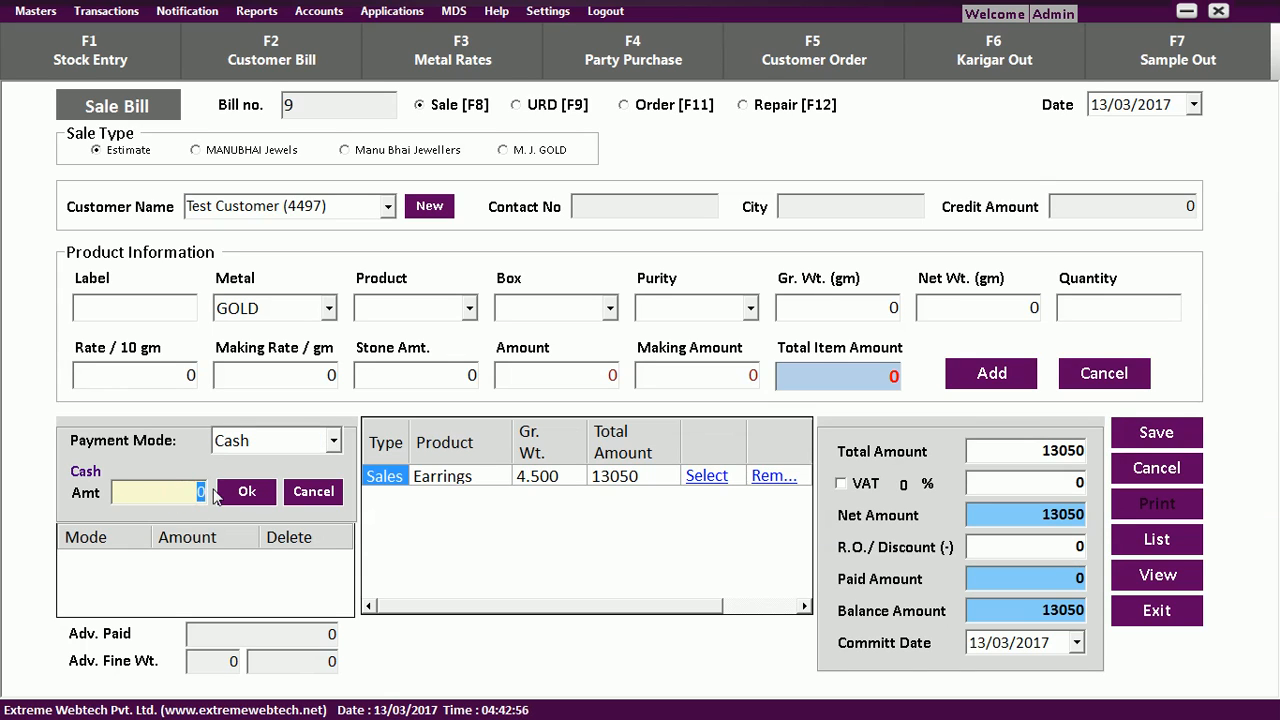
text(10000)
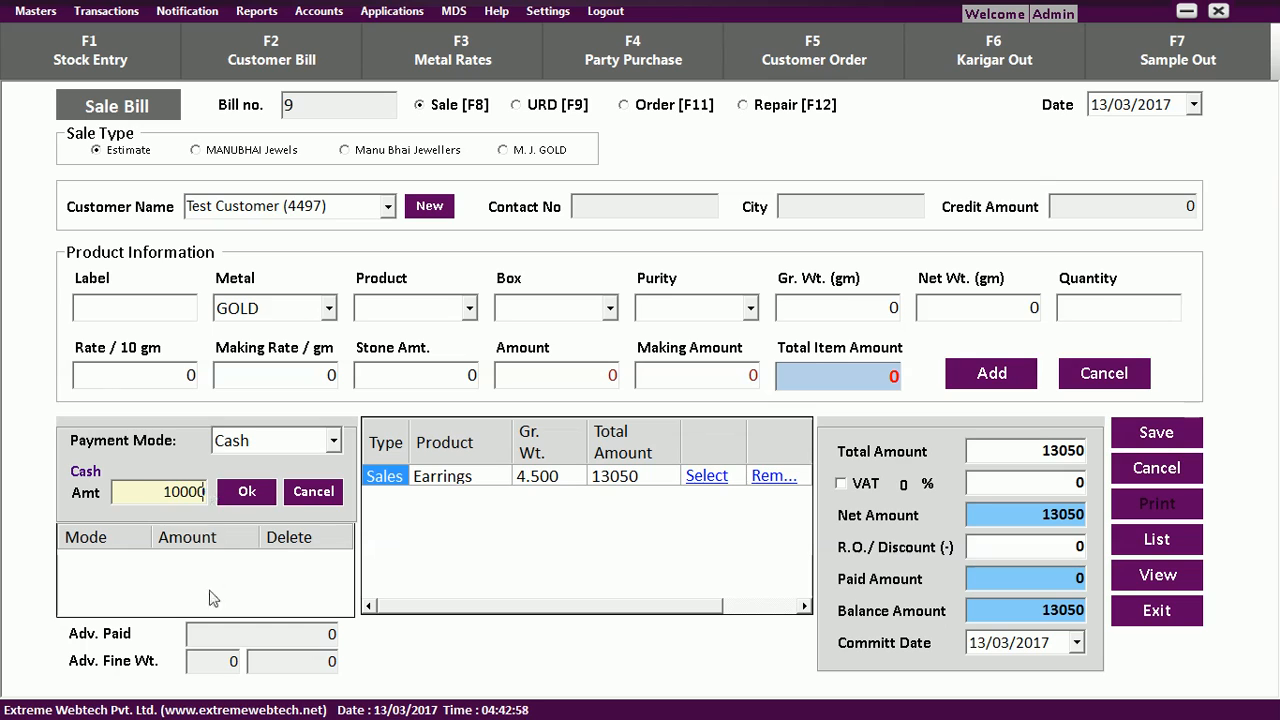
click(246, 492)
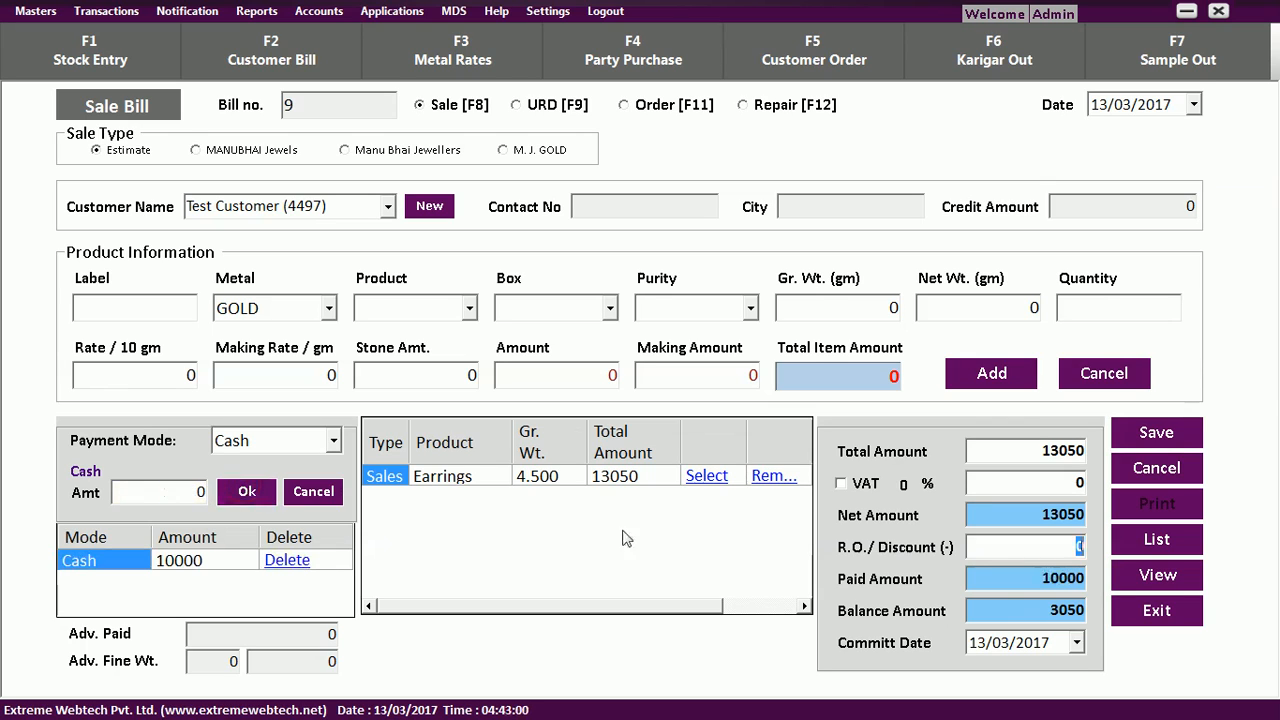
click(1075, 643)
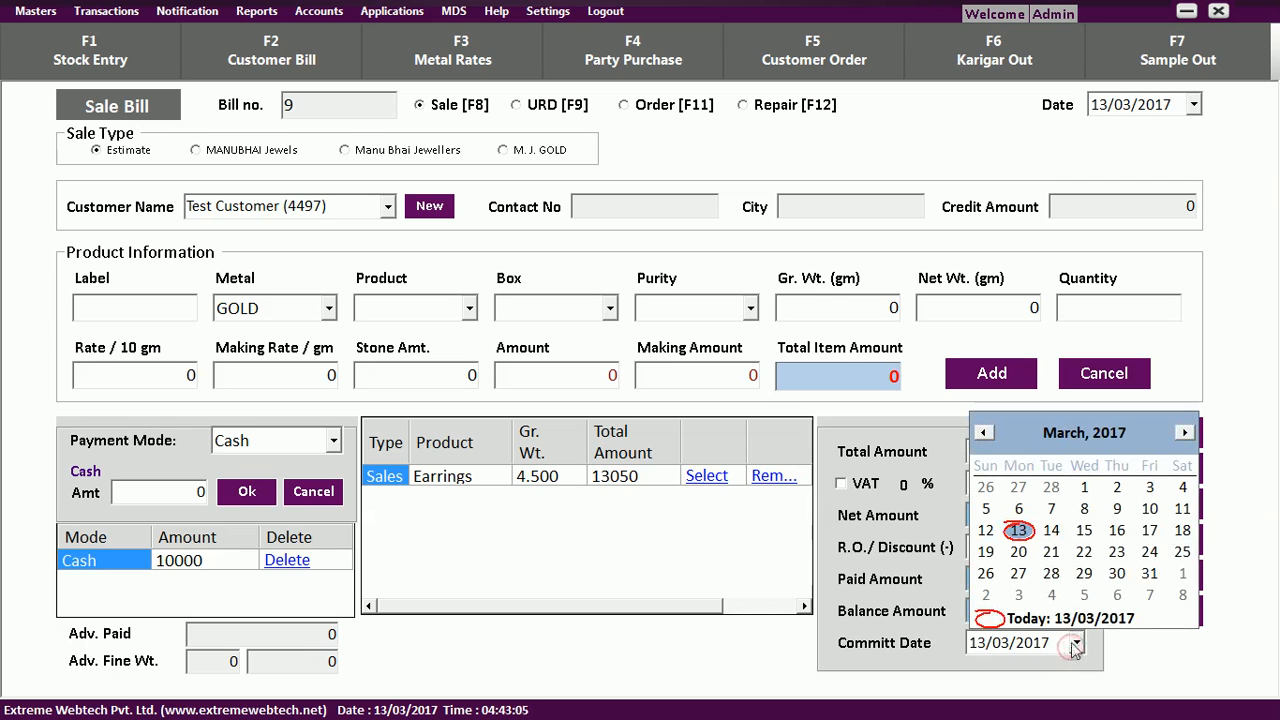
click(1149, 574)
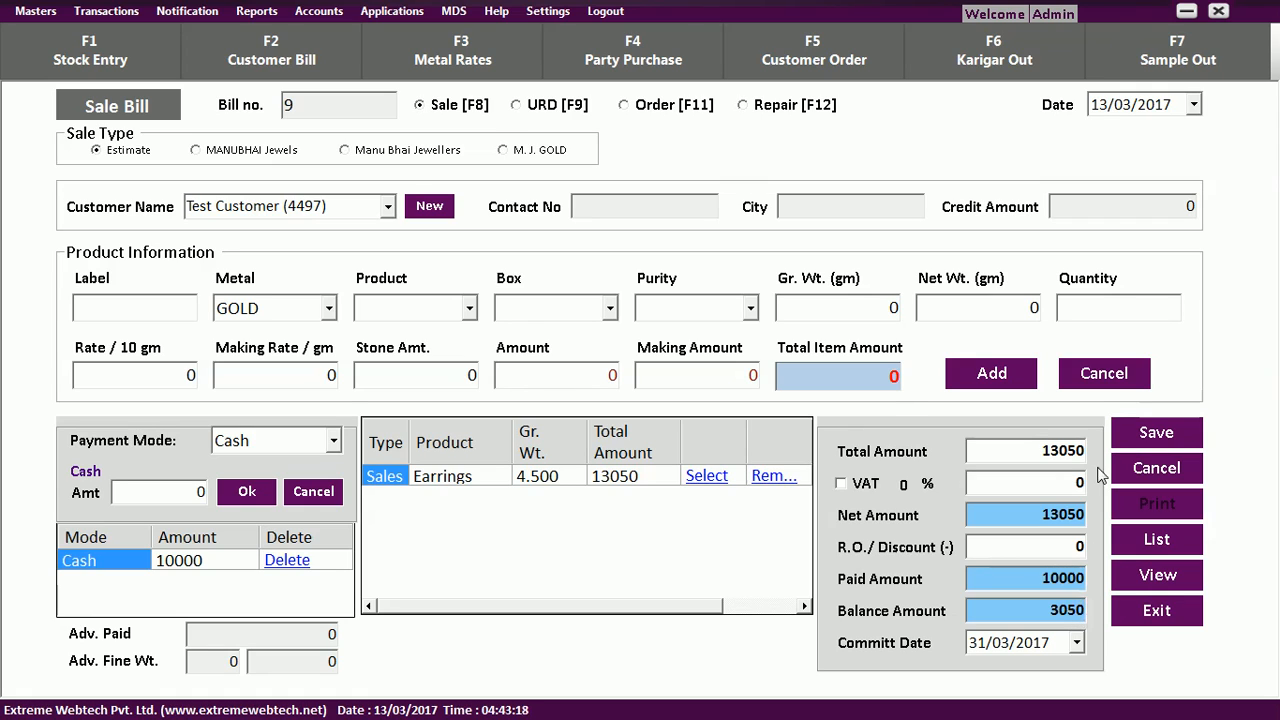
click(1147, 431)
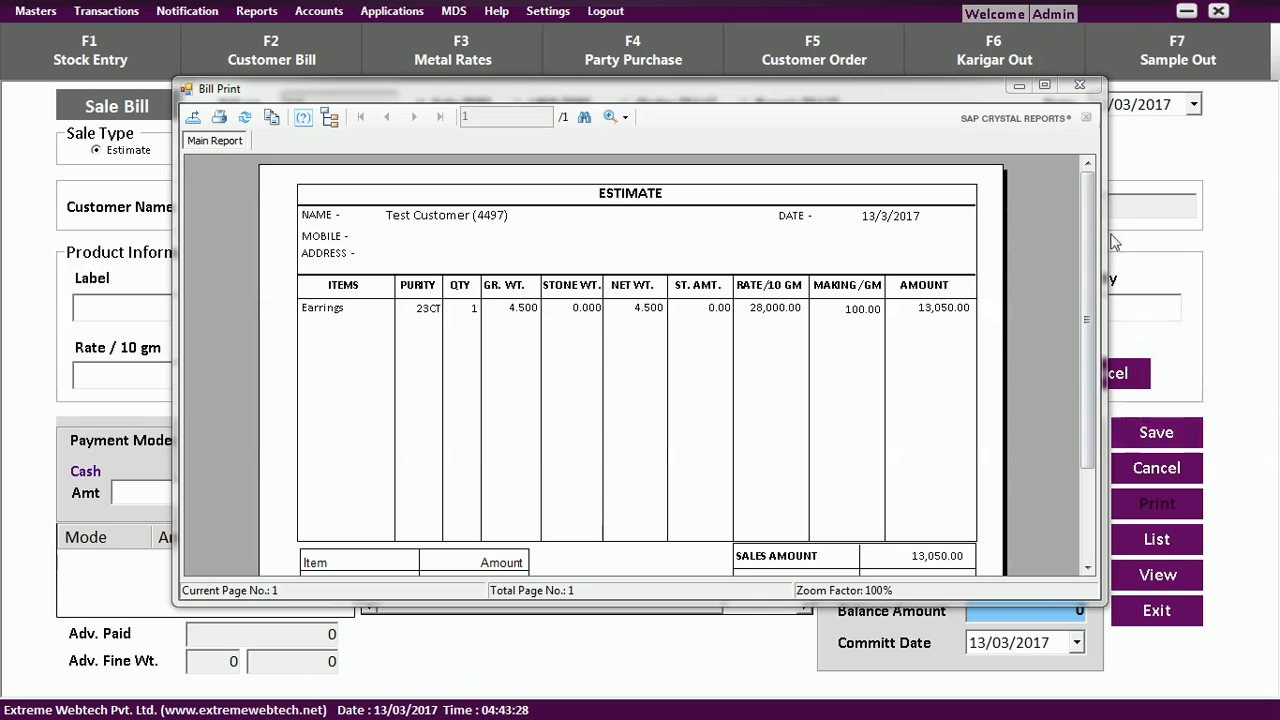
Maximize the estimate printout to review it, then close it.
click(1044, 84)
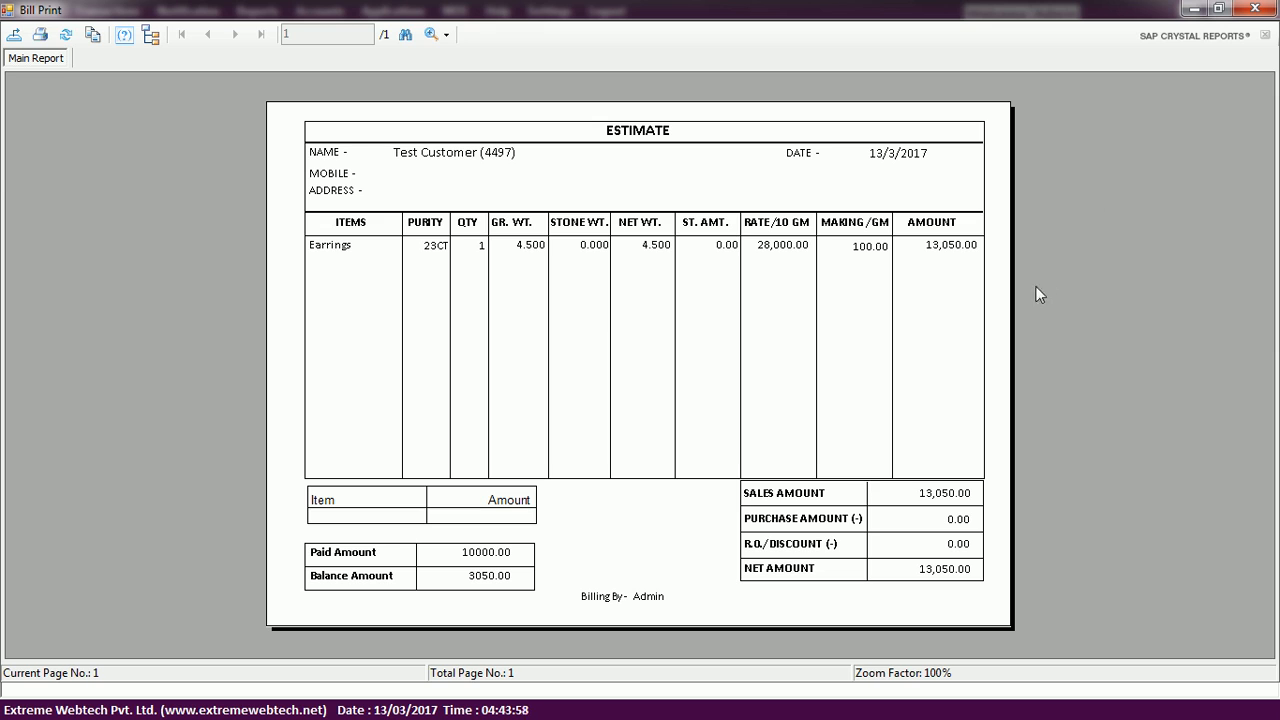
click(1267, 13)
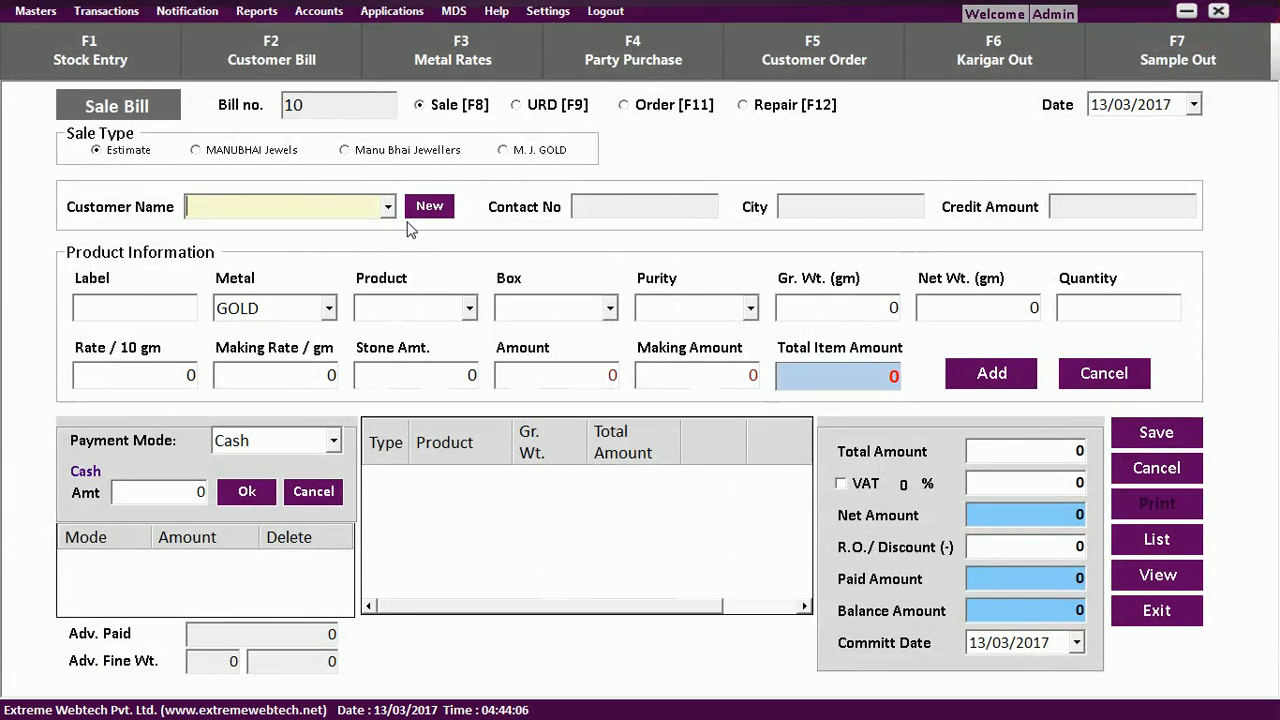
Start bill 10 for Test Customer with ER2 earrings, 5.300 g, totalling 15900.
text(test Customer (4497)
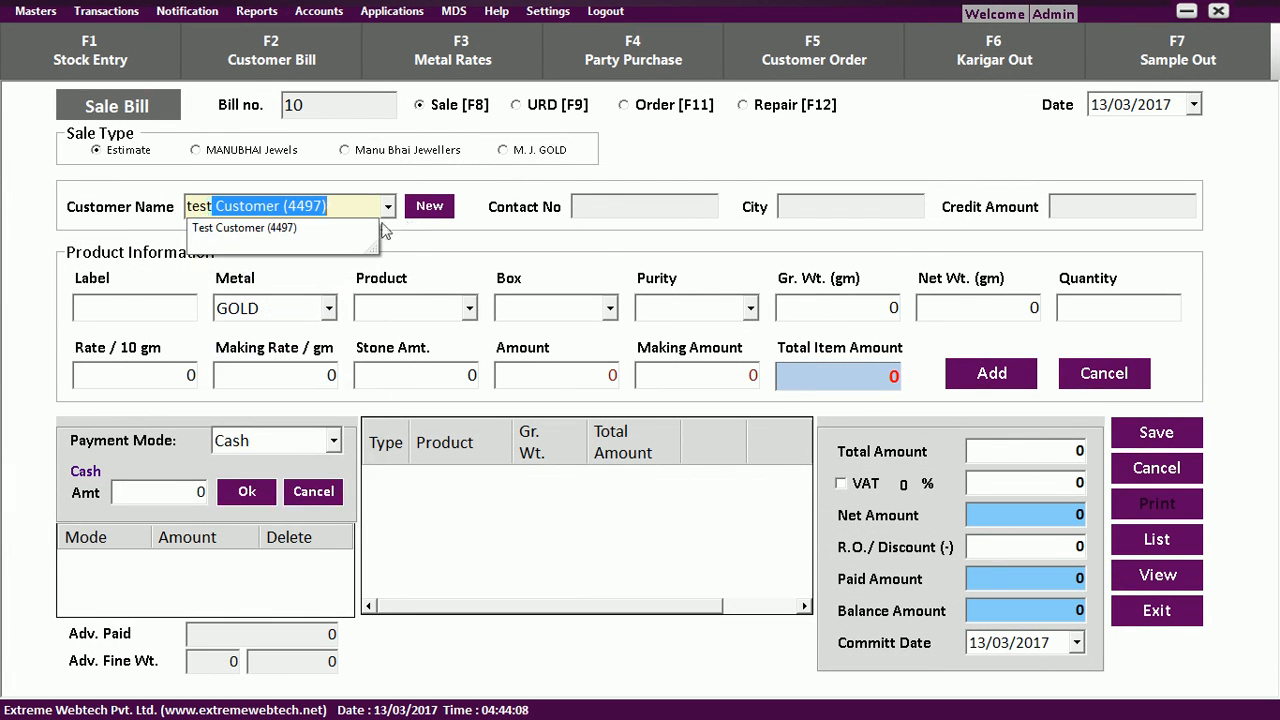
click(354, 230)
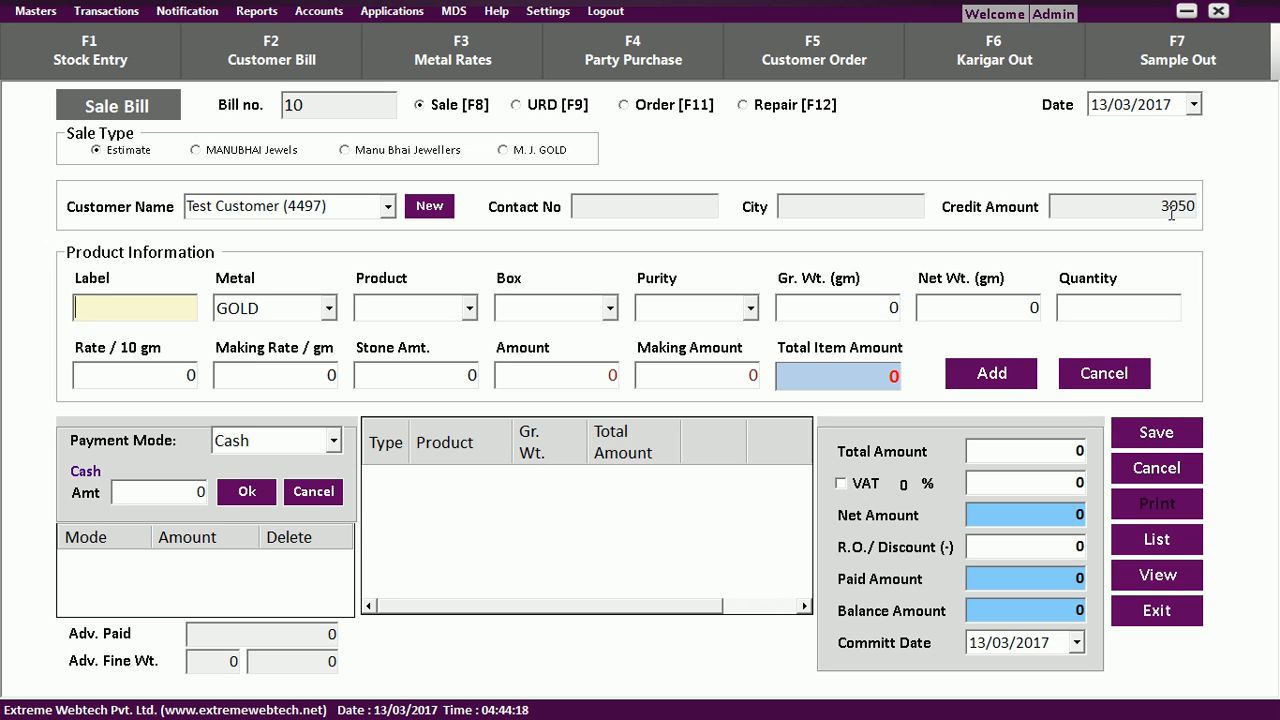
text(e)
key(Down)
key(Return)
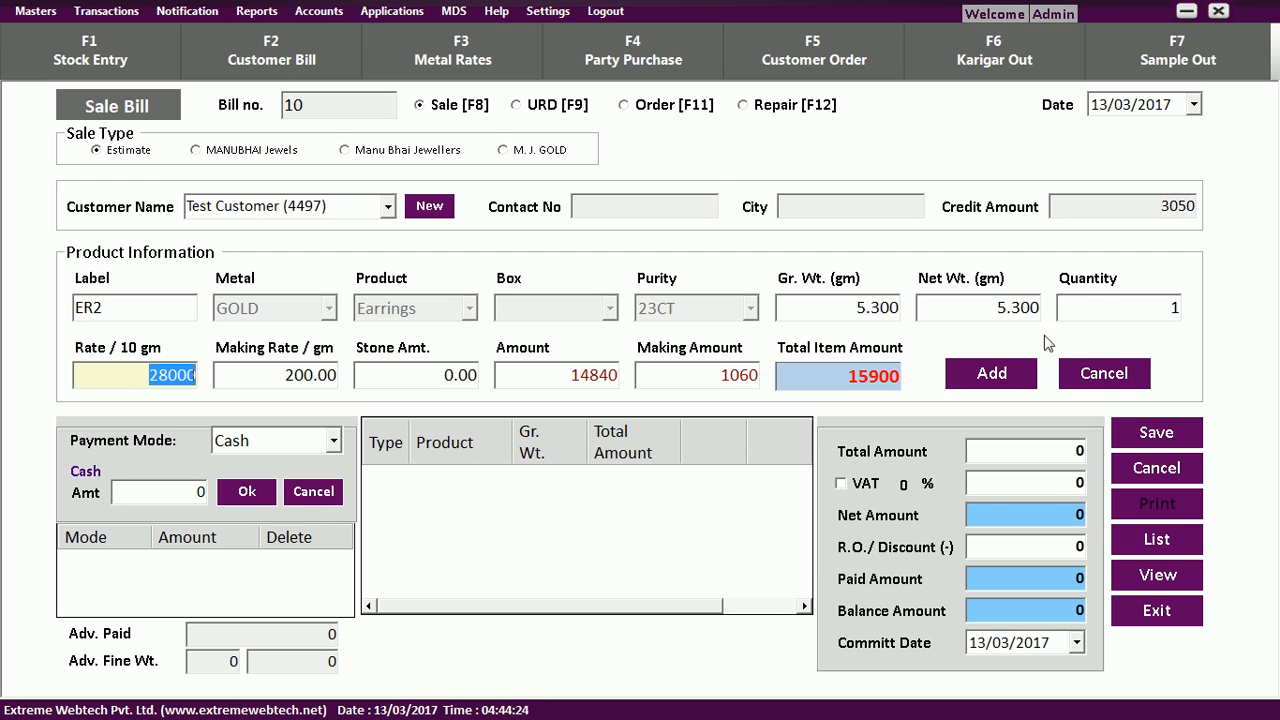
click(998, 384)
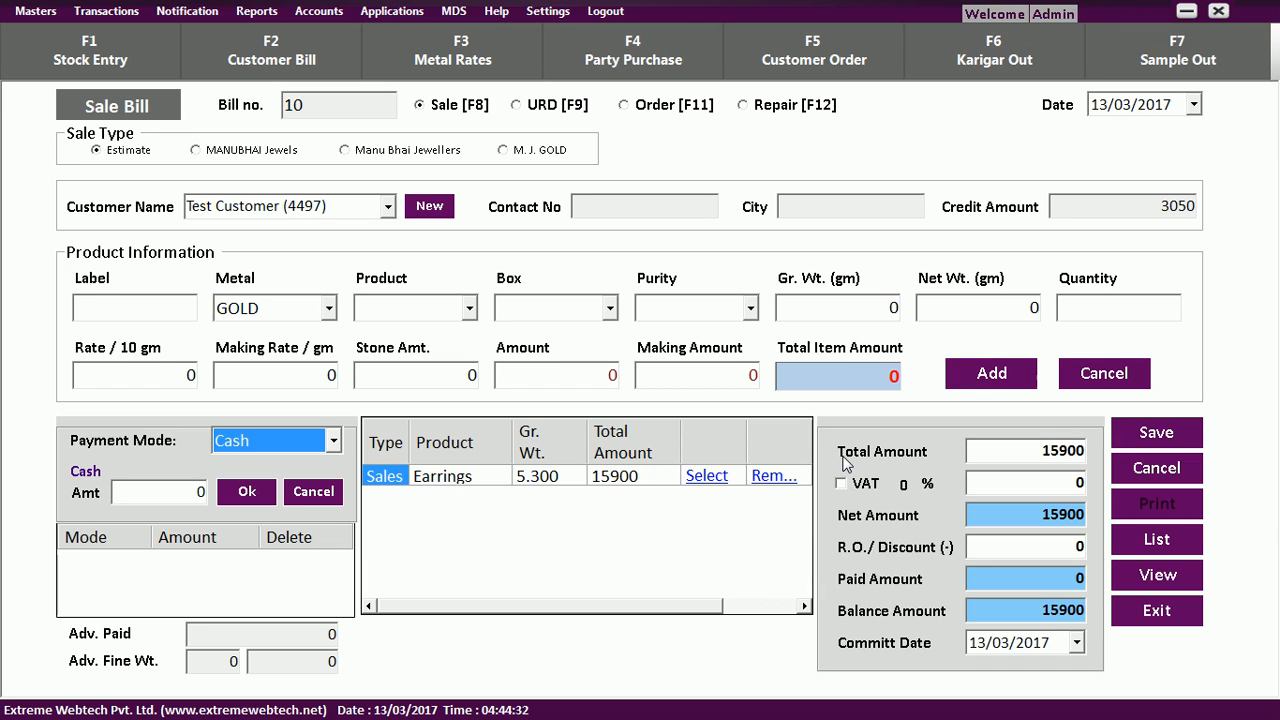
click(541, 110)
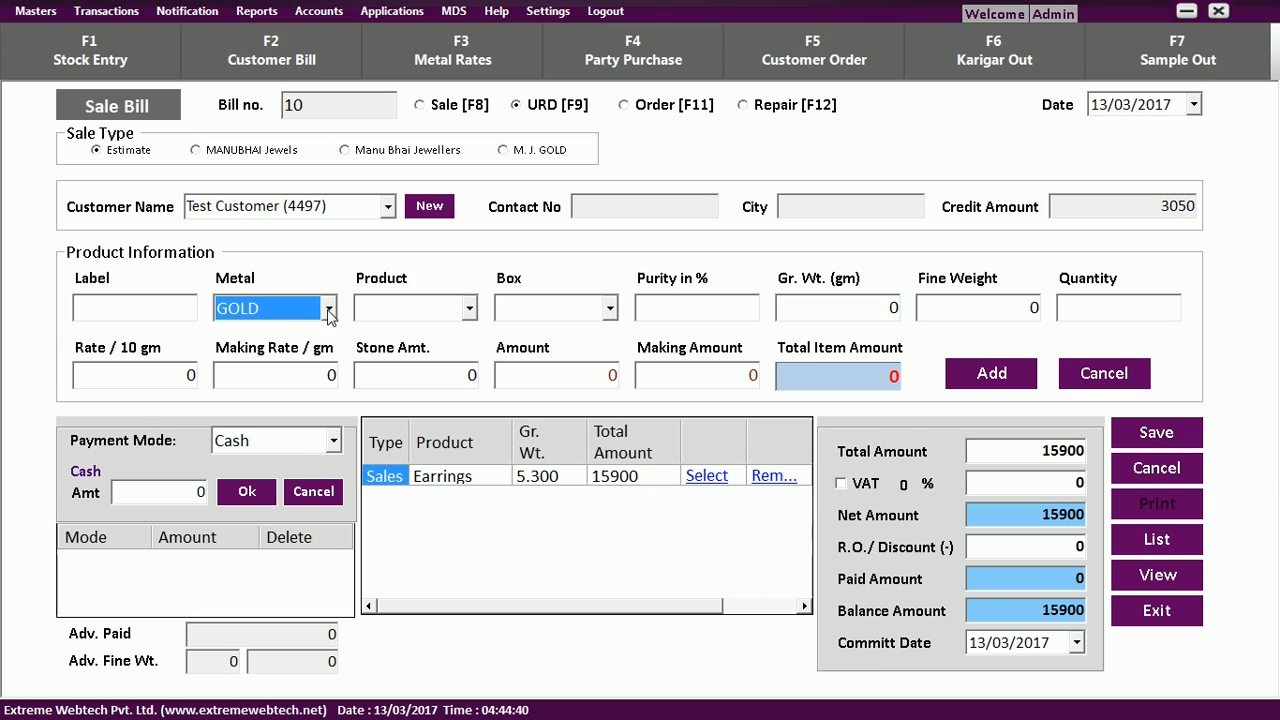
Add a URD purchase of an L Ring at 75% purity, 3.5 g, rate 29000, amount 7612.5.
click(468, 308)
click(445, 357)
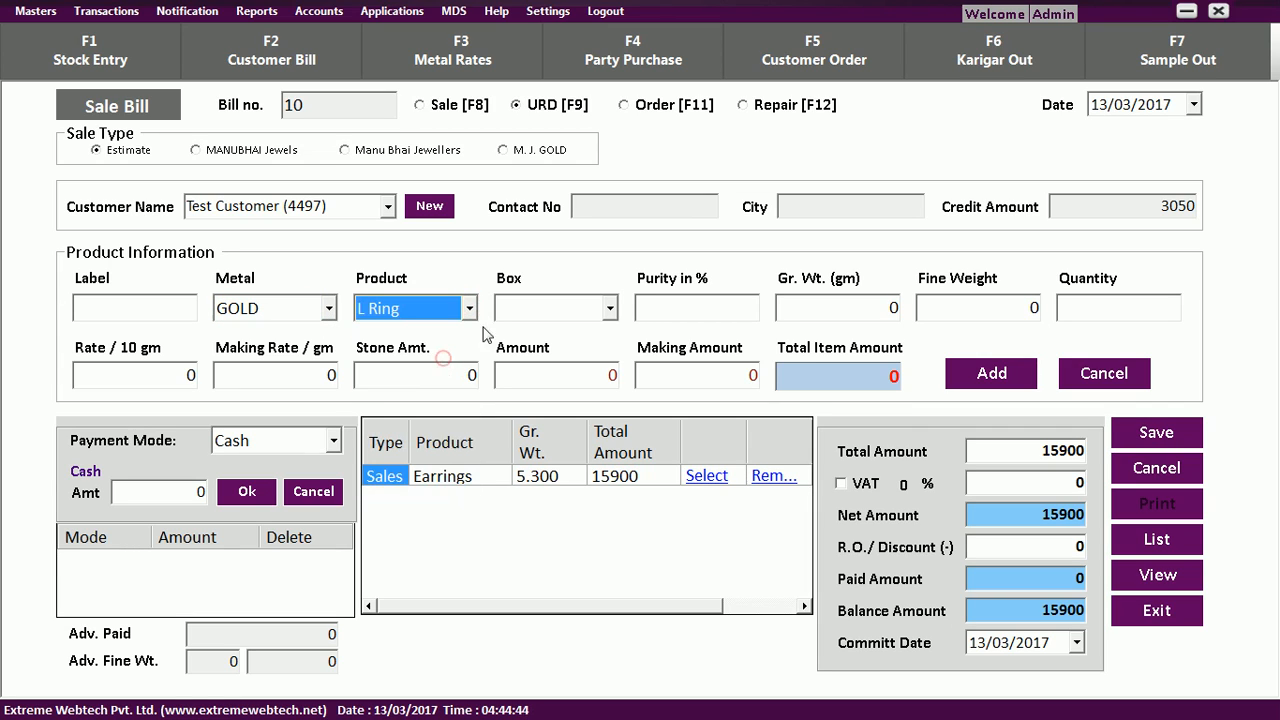
click(661, 307)
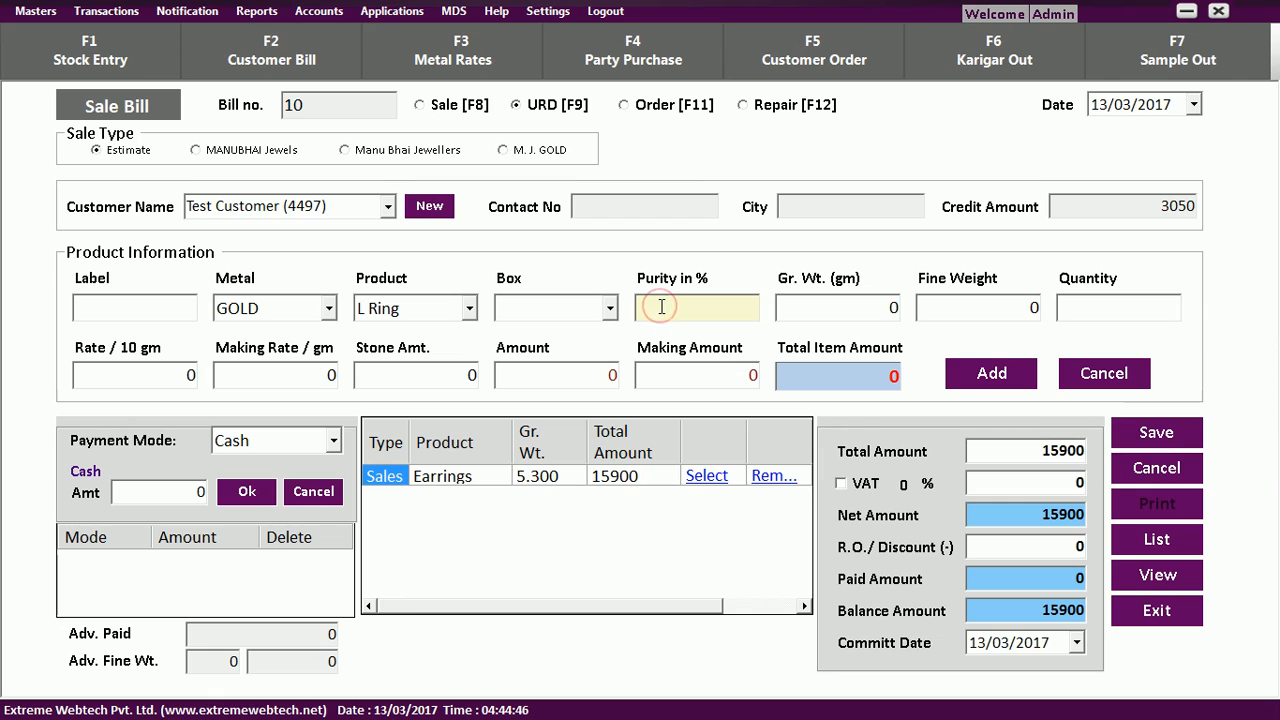
key(Tab)
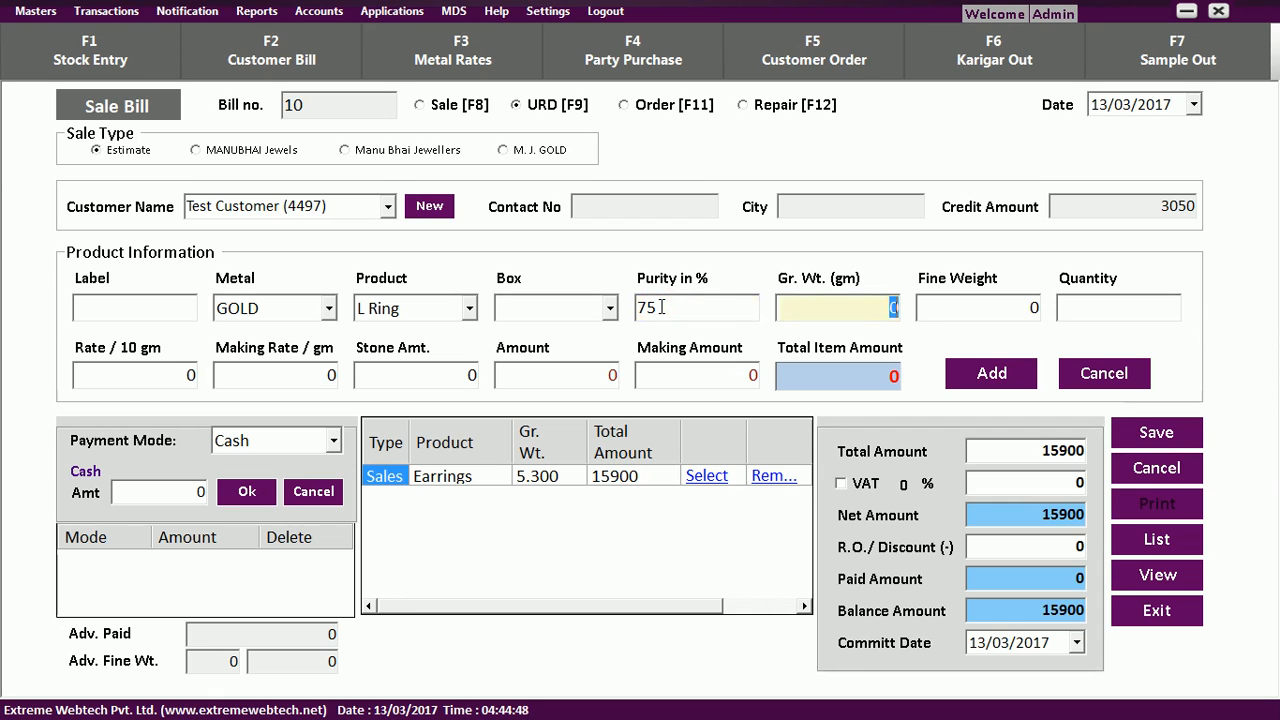
text(3.5)
key(Tab)
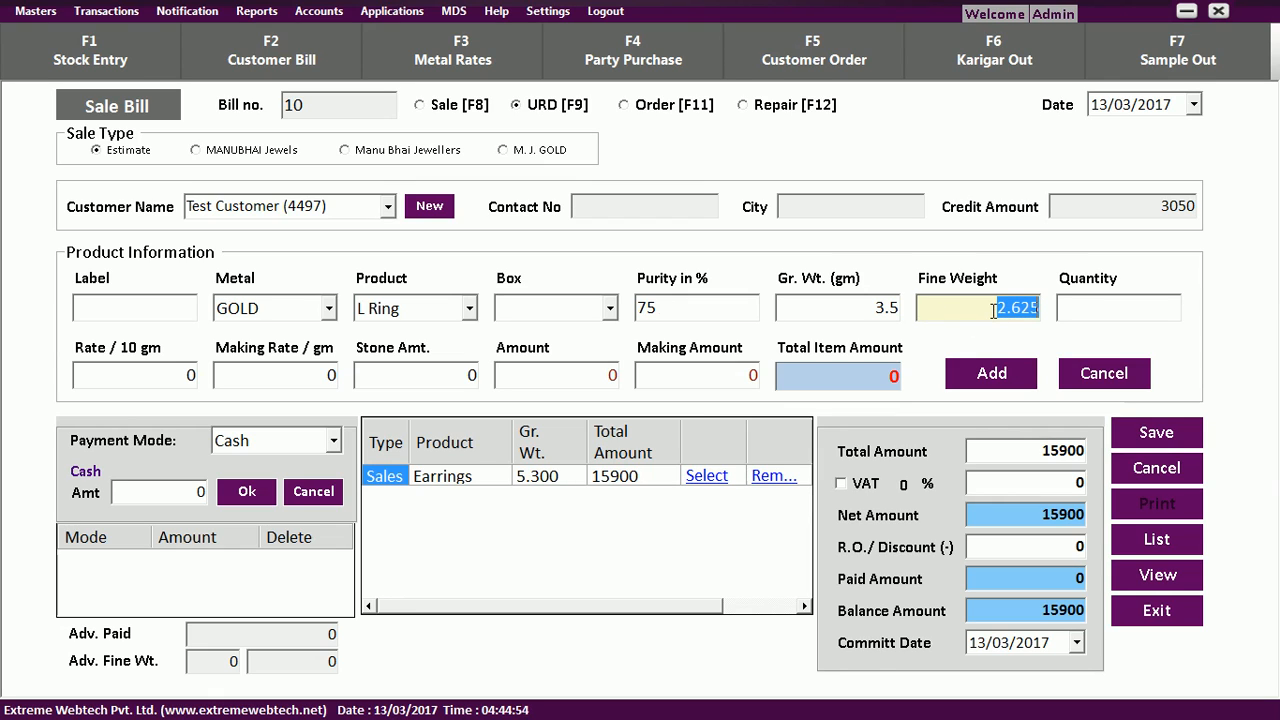
key(Tab)
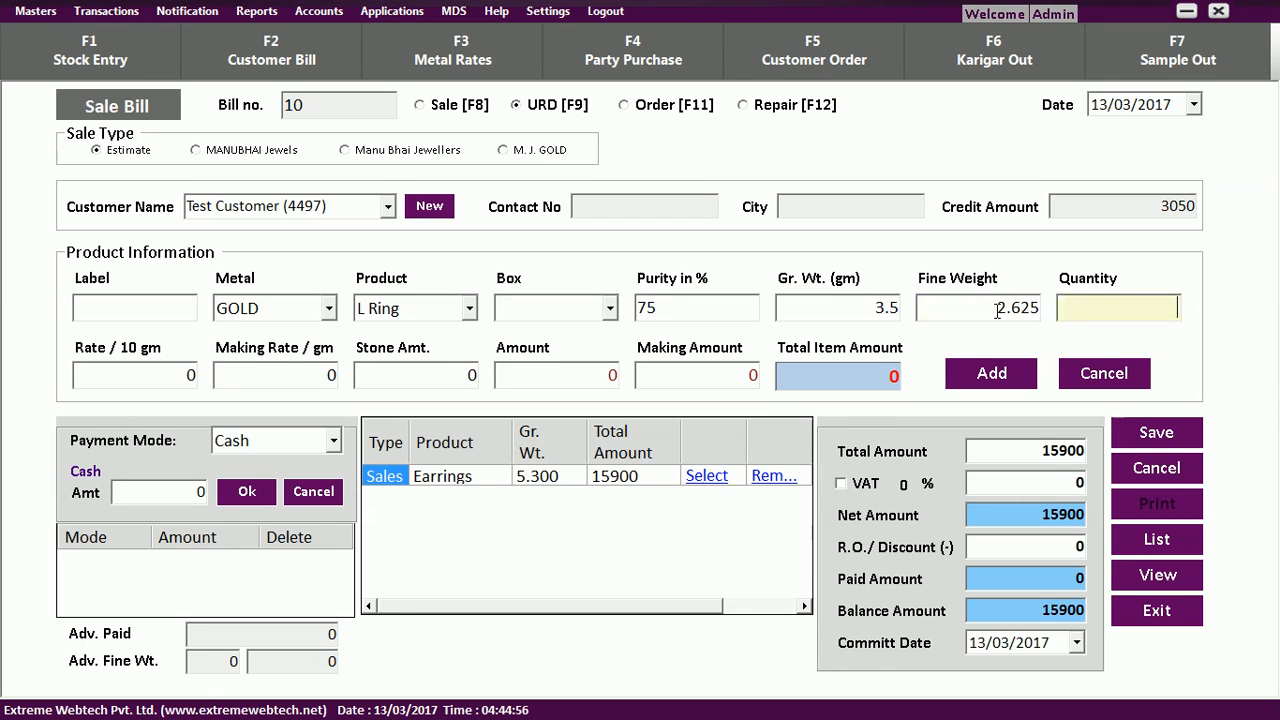
key(Tab)
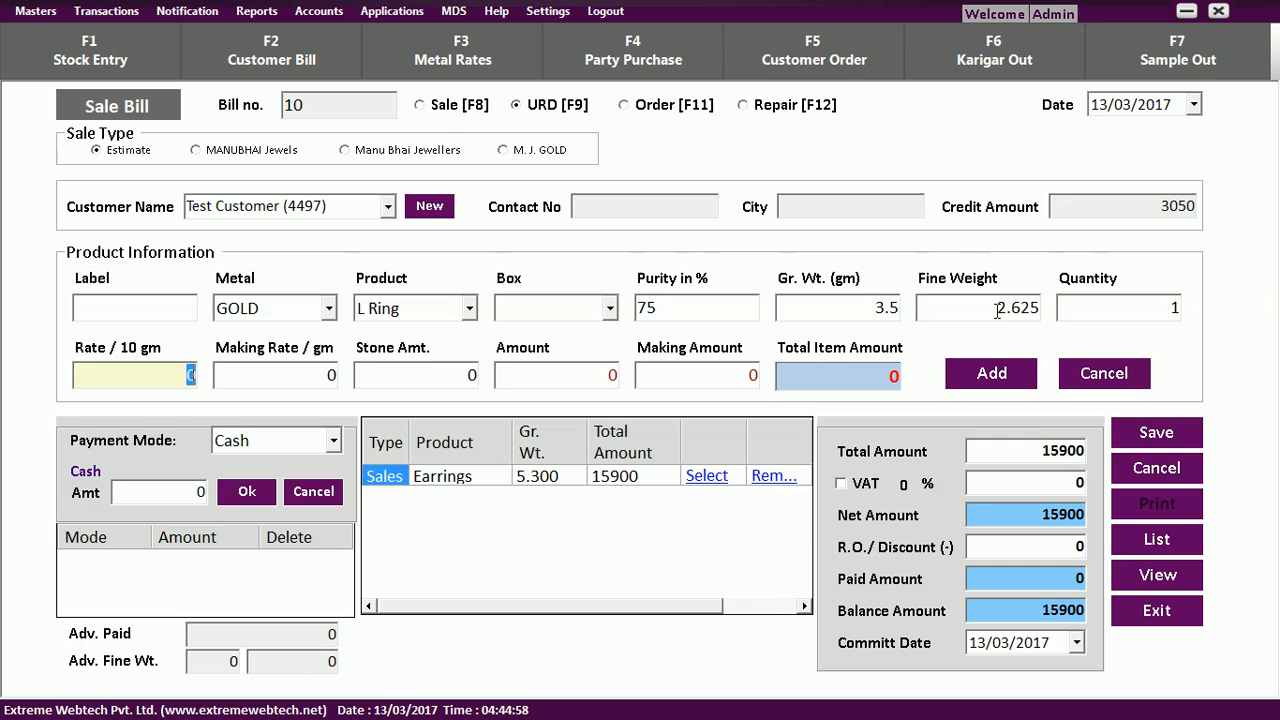
text(29000)
key(Tab)
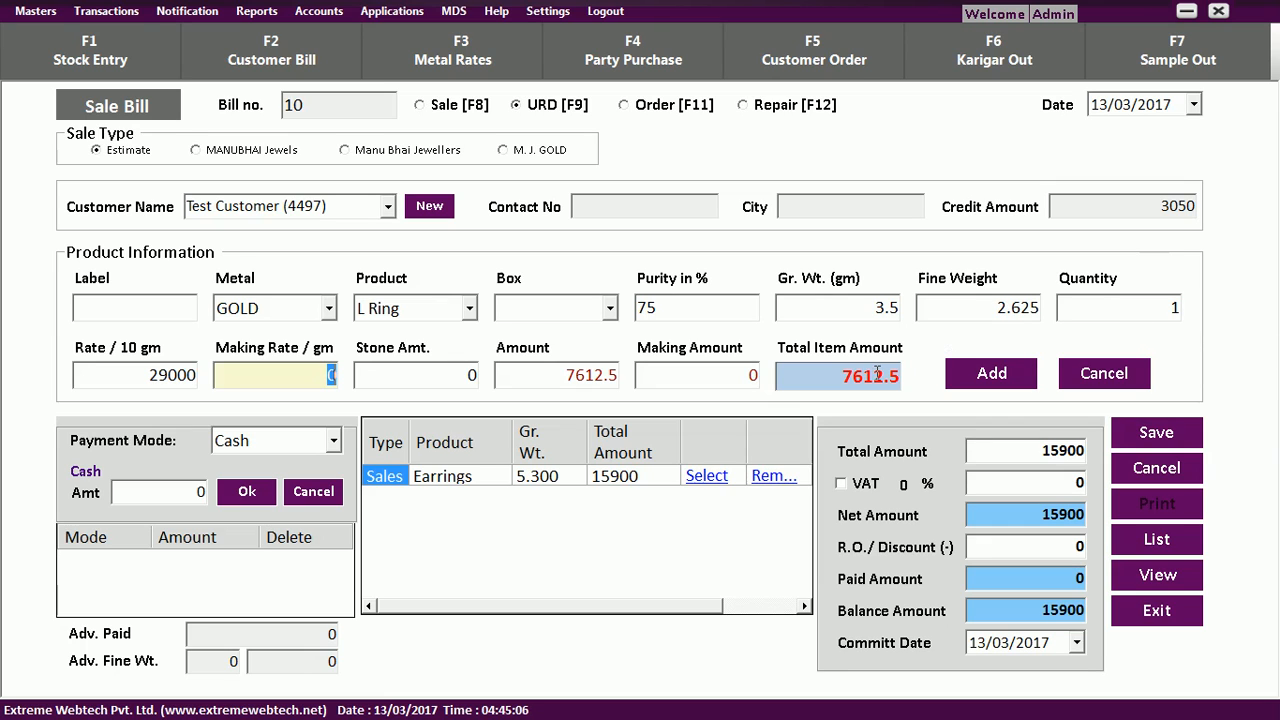
click(978, 376)
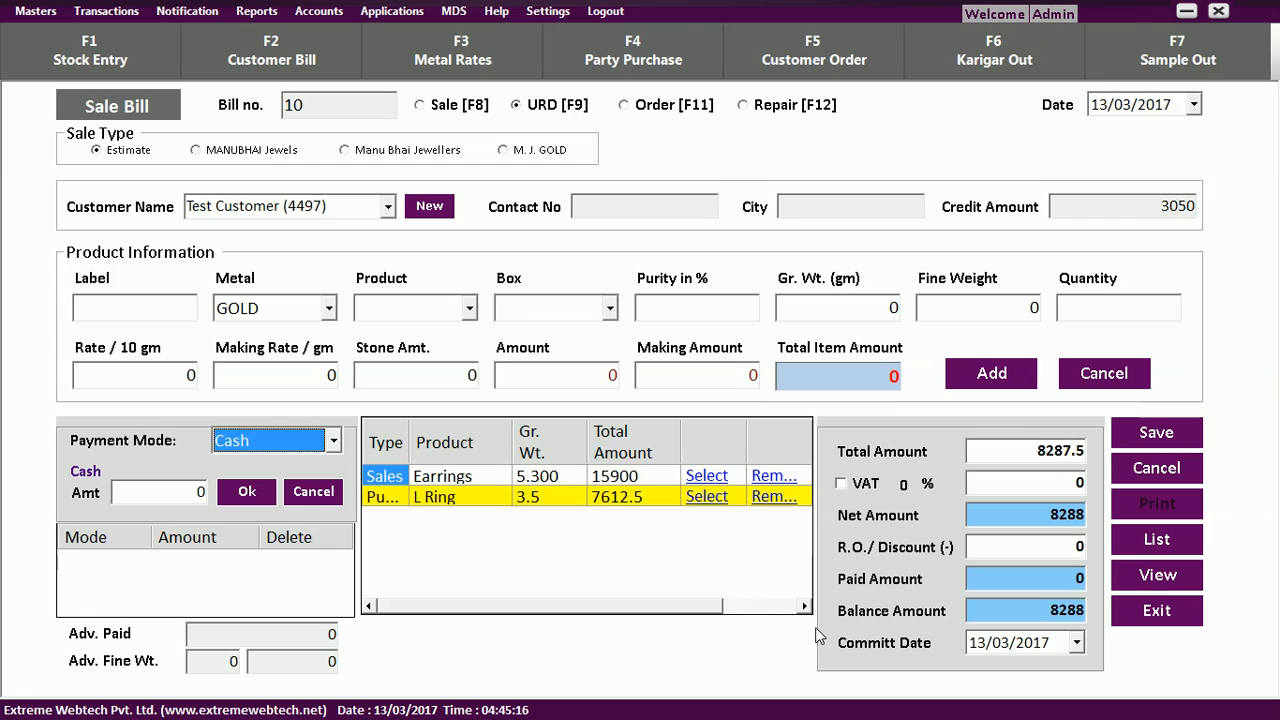
Apply VAT, pay 8446 in cash so the balance is 0, and save bill 11.
click(842, 485)
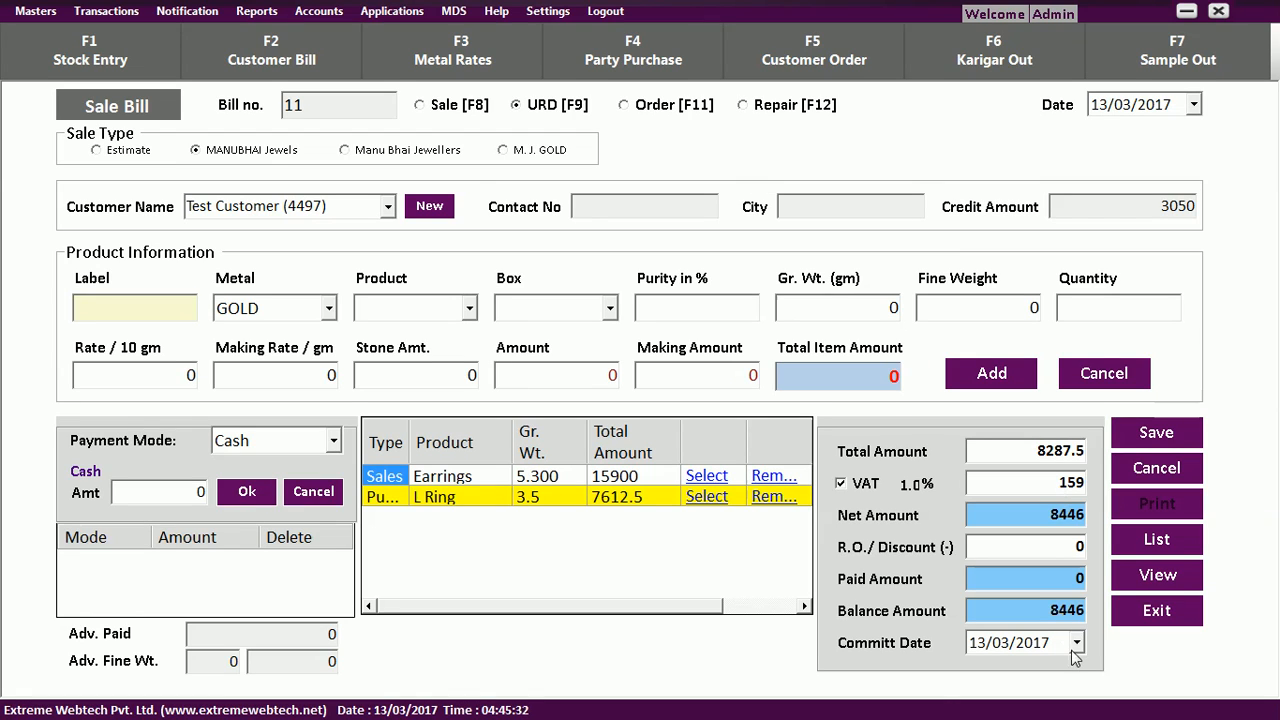
click(190, 492)
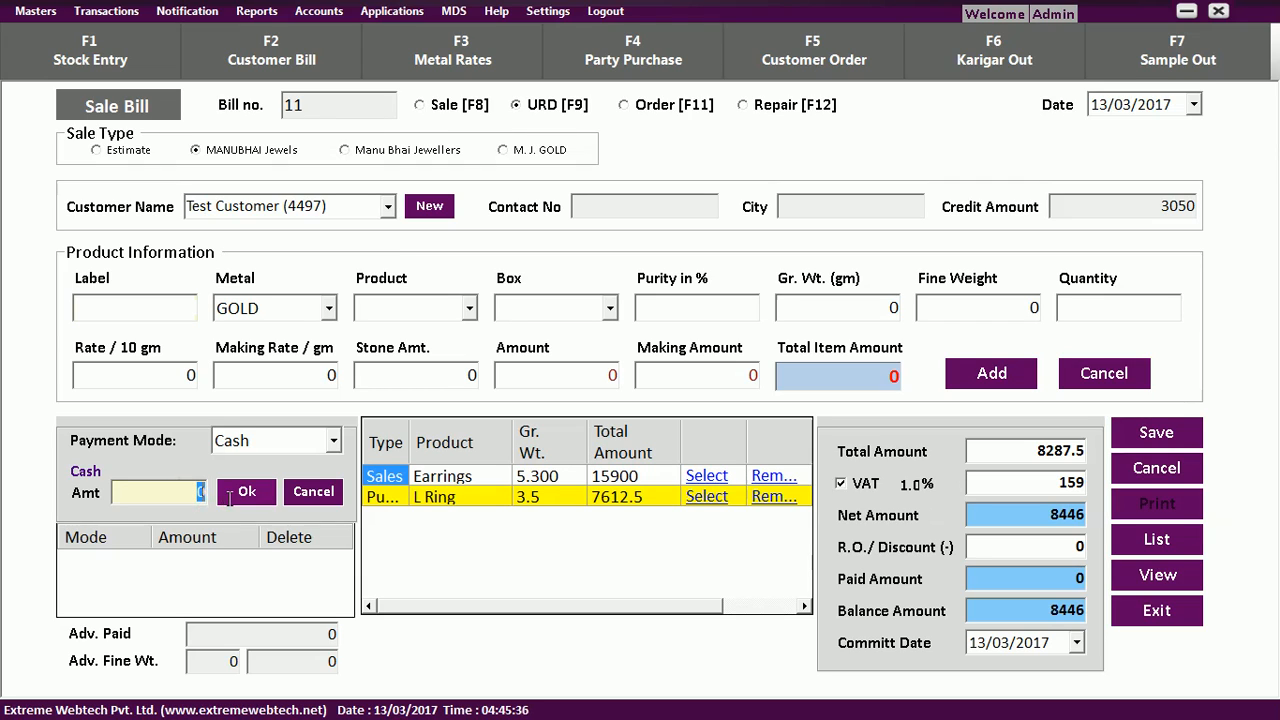
text(8446)
click(334, 442)
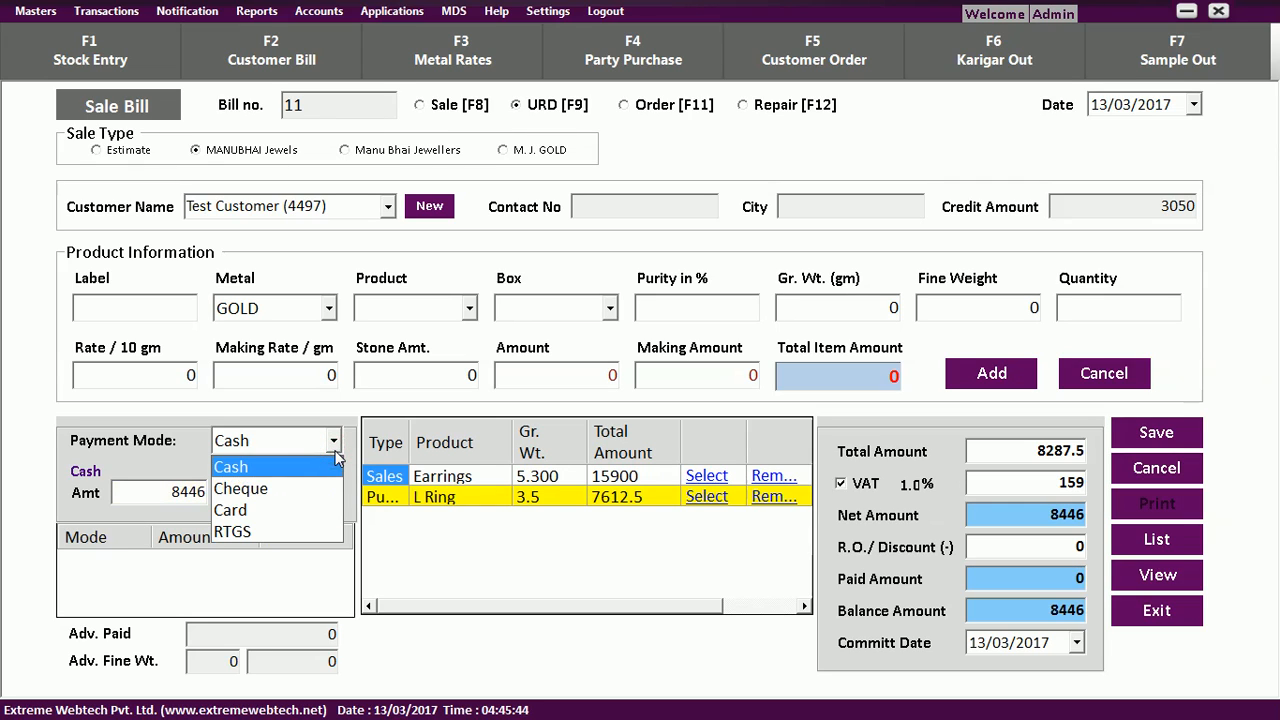
click(330, 489)
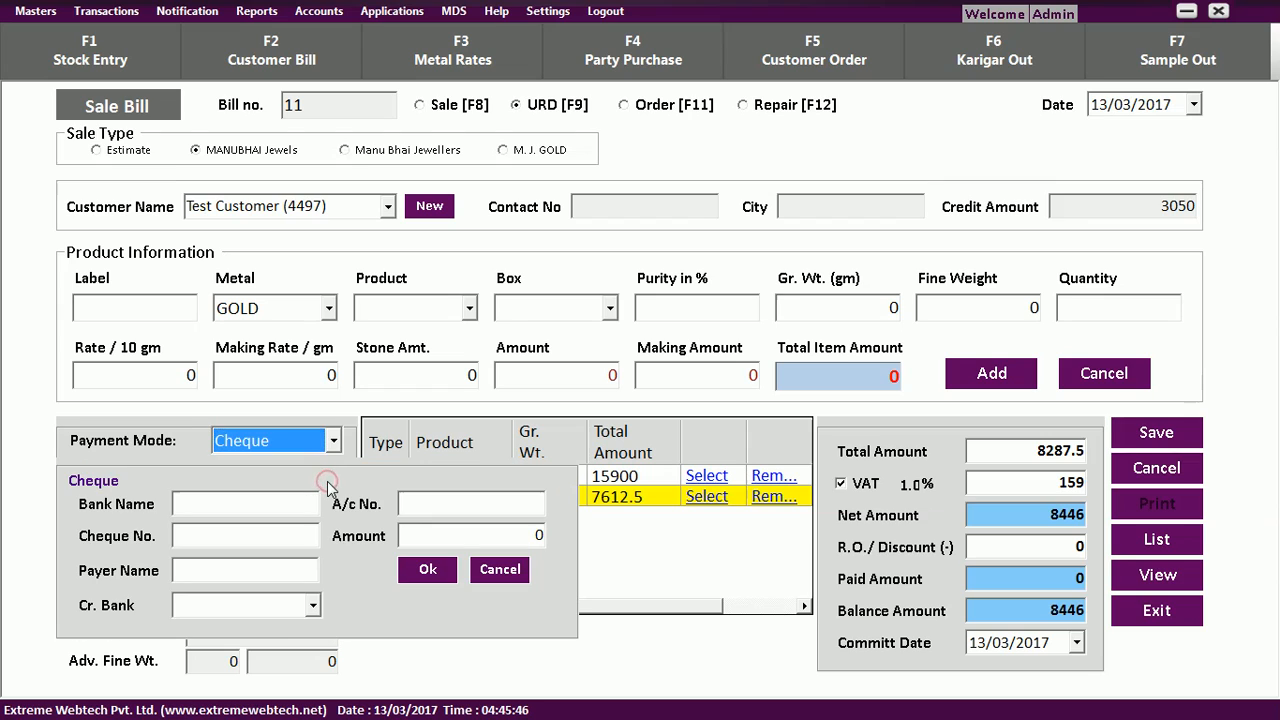
click(334, 442)
click(324, 490)
scroll(330, 450, down, 2)
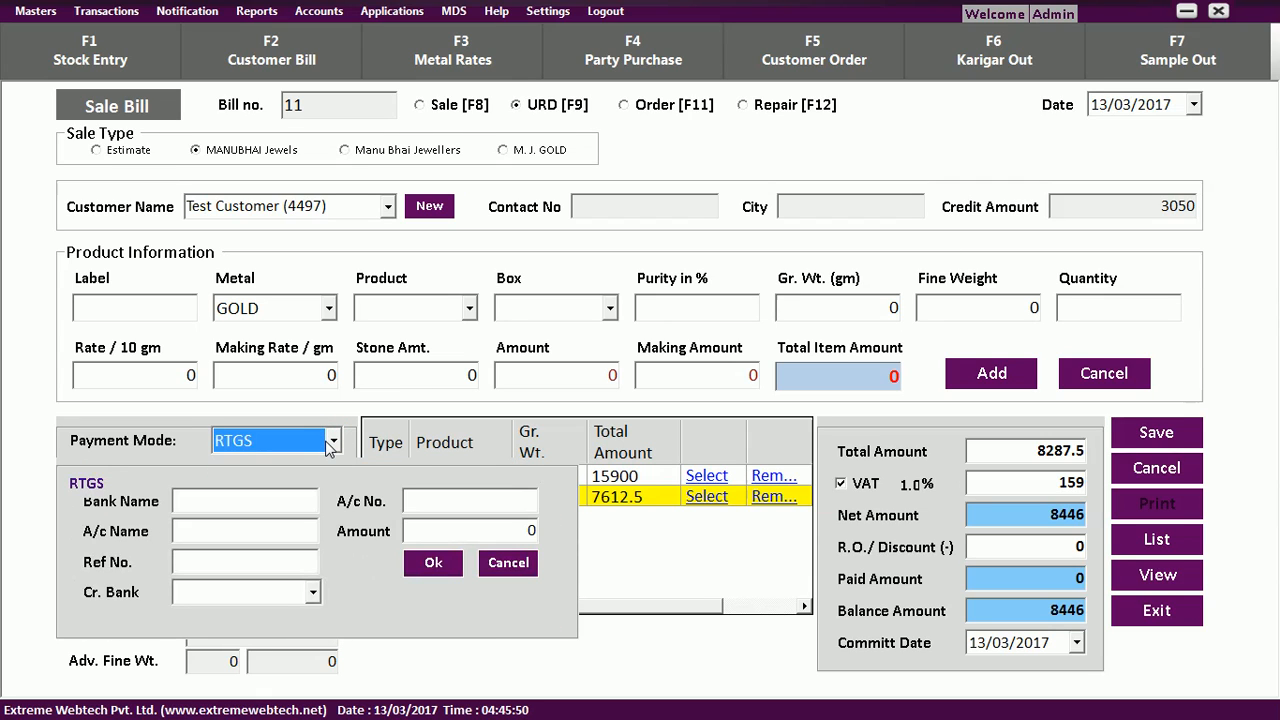
scroll(330, 448, up, 1)
scroll(330, 448, up, 2)
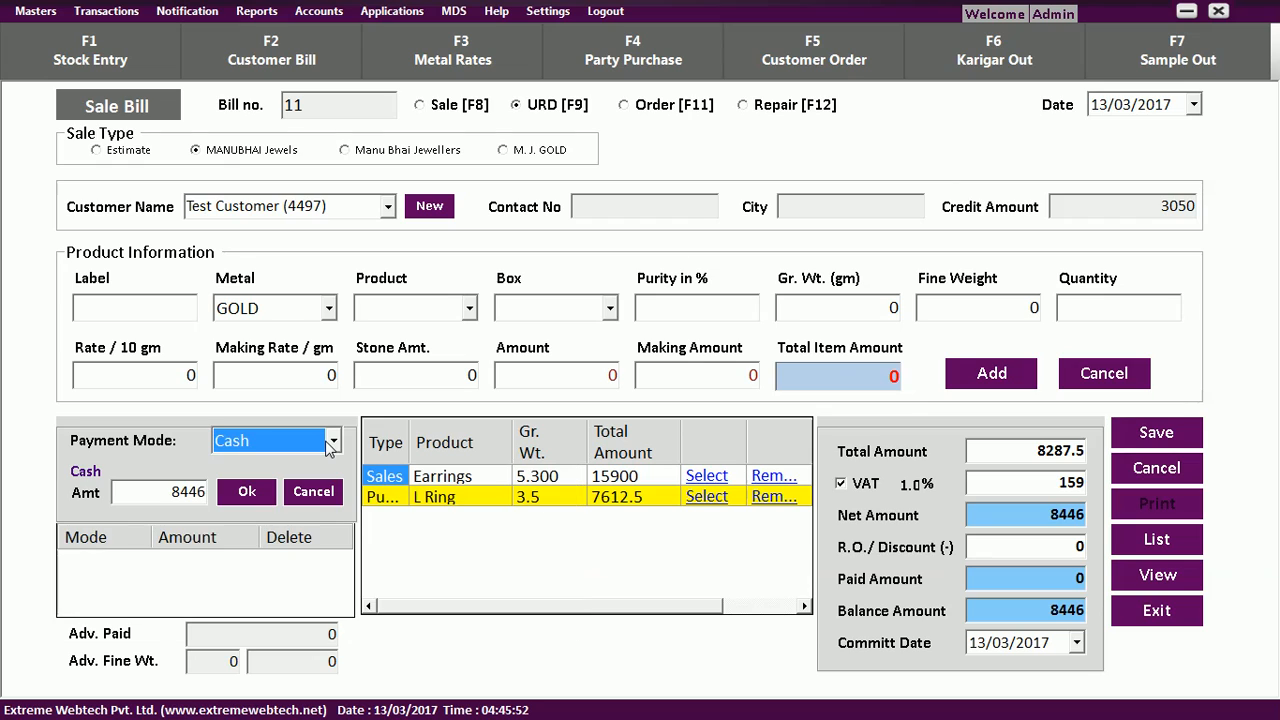
click(249, 492)
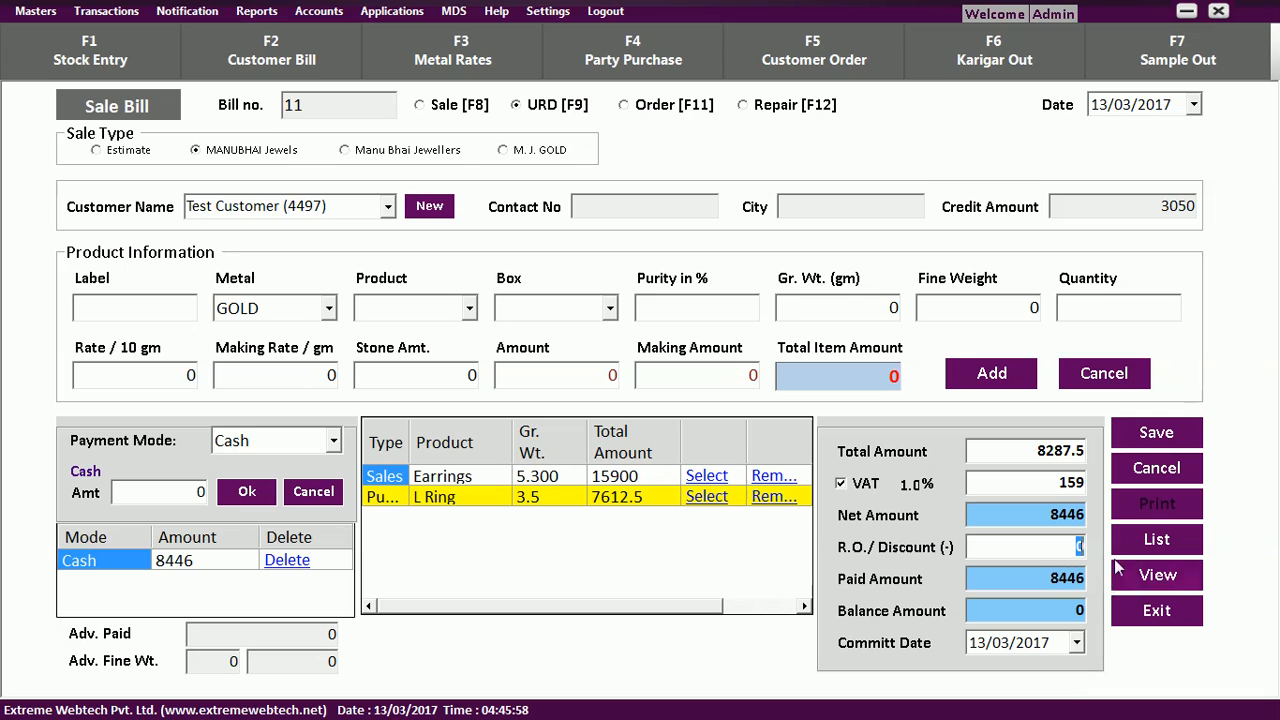
click(1146, 436)
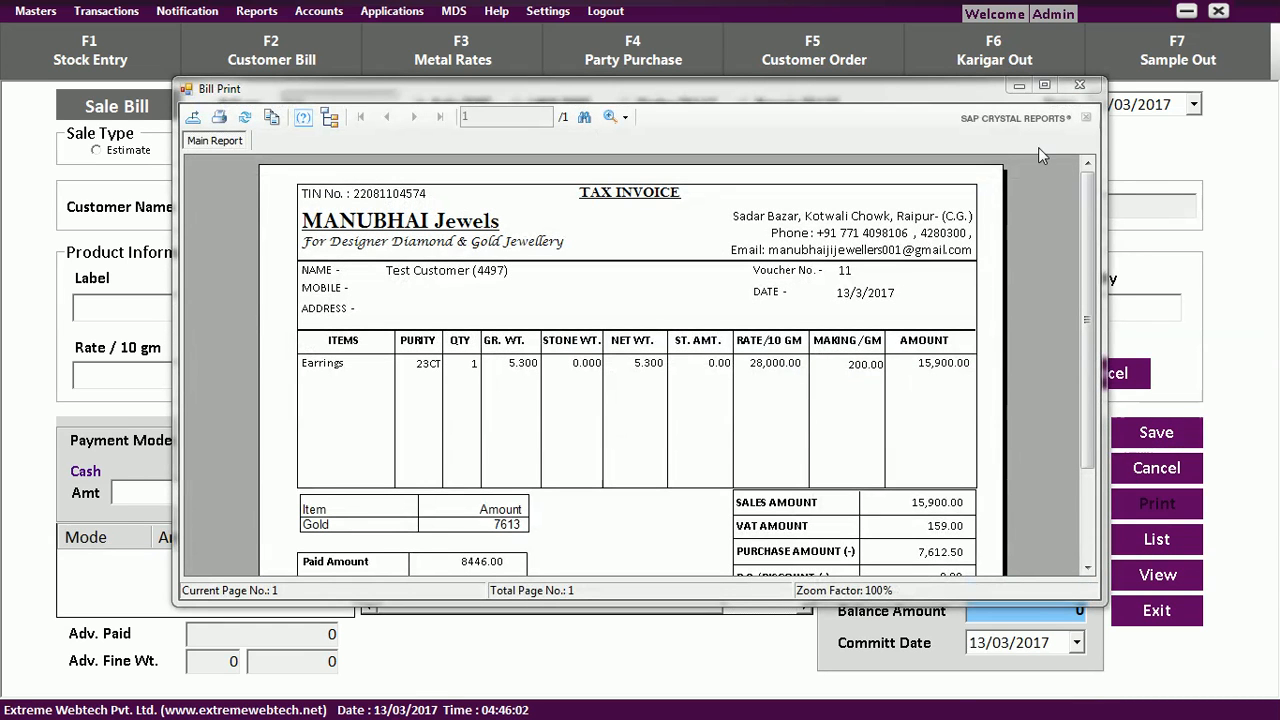
Review bill 11's tax invoice full screen, then close the preview.
click(1042, 85)
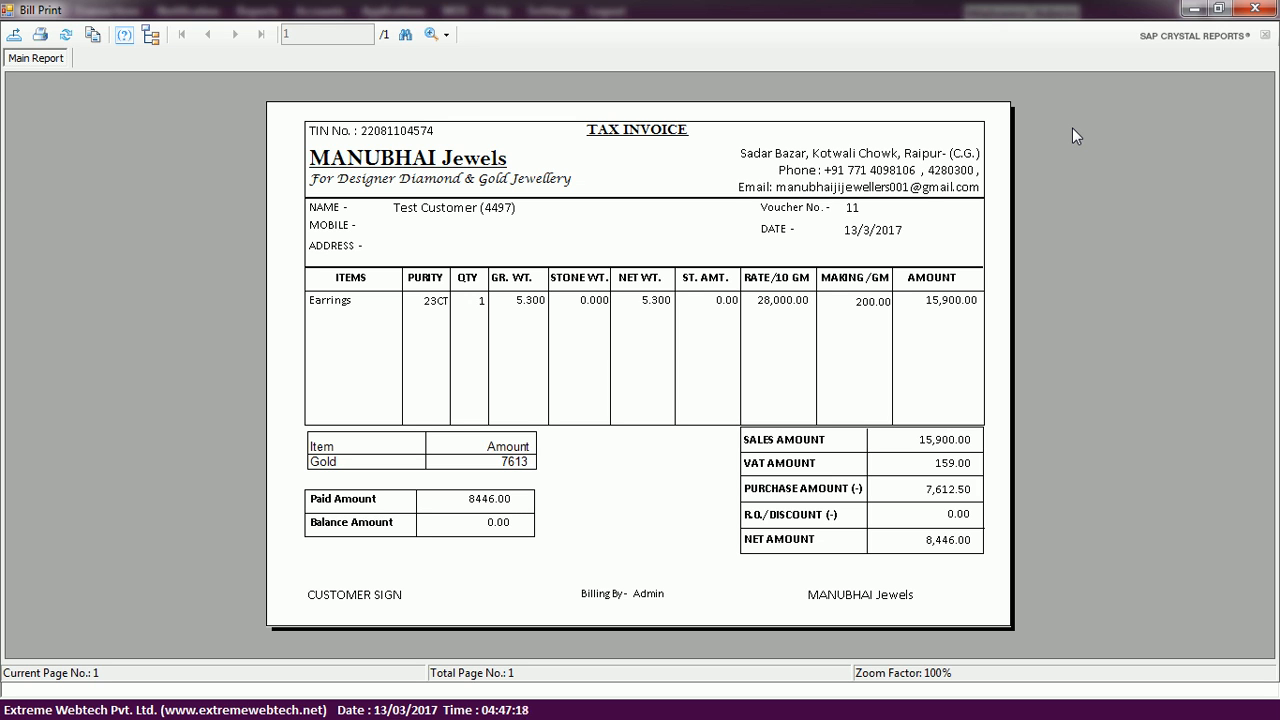
click(1258, 9)
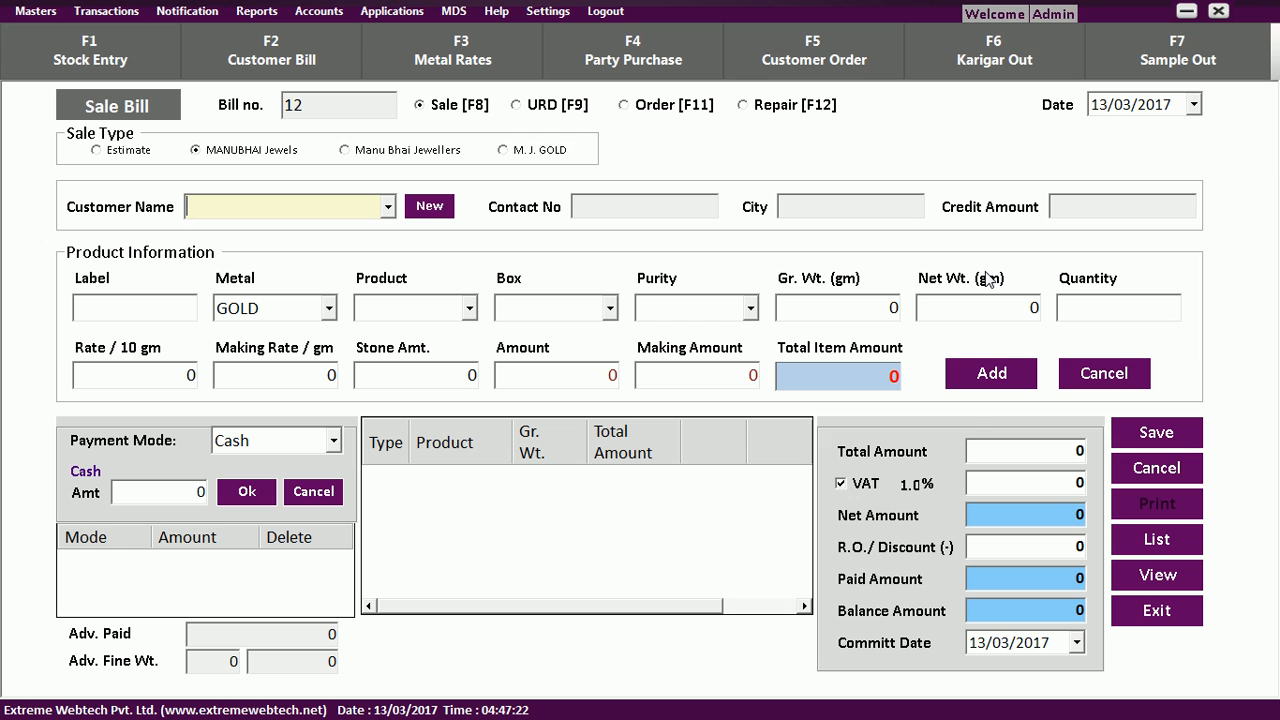
Confirm bill 11 in the Customer Sales Details list, then reopen a blank customer bill.
click(1157, 549)
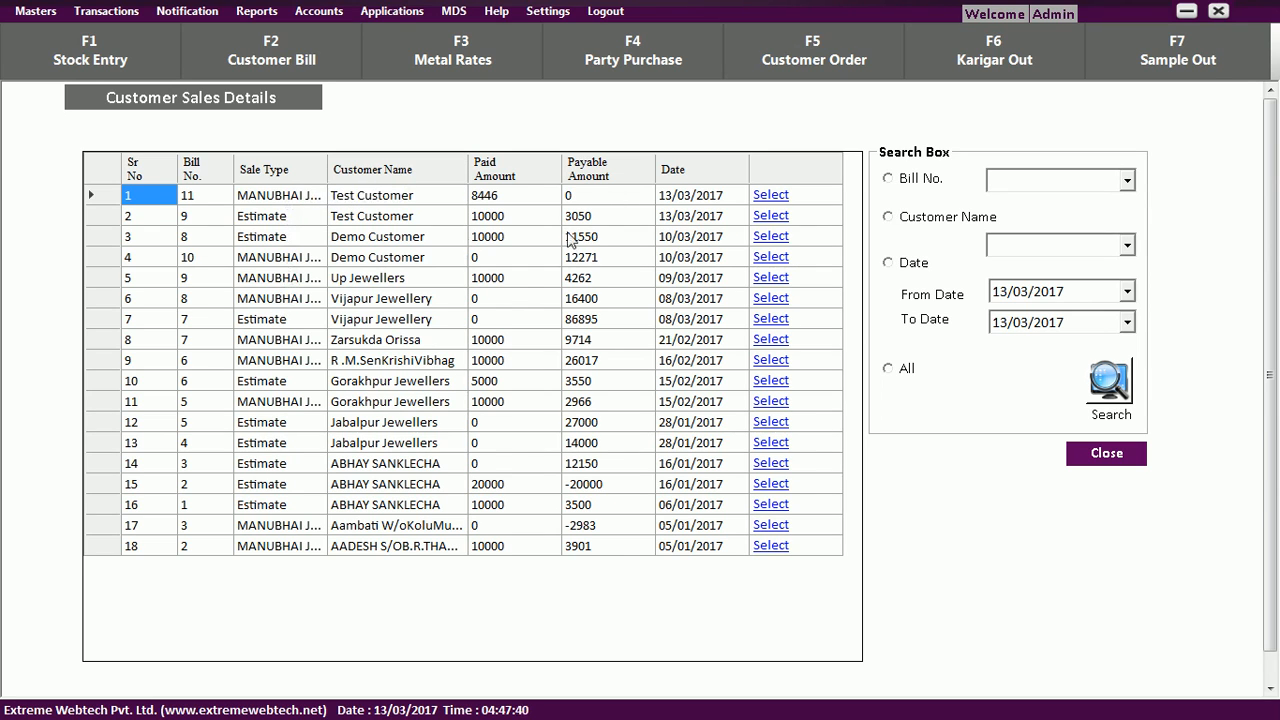
click(1112, 457)
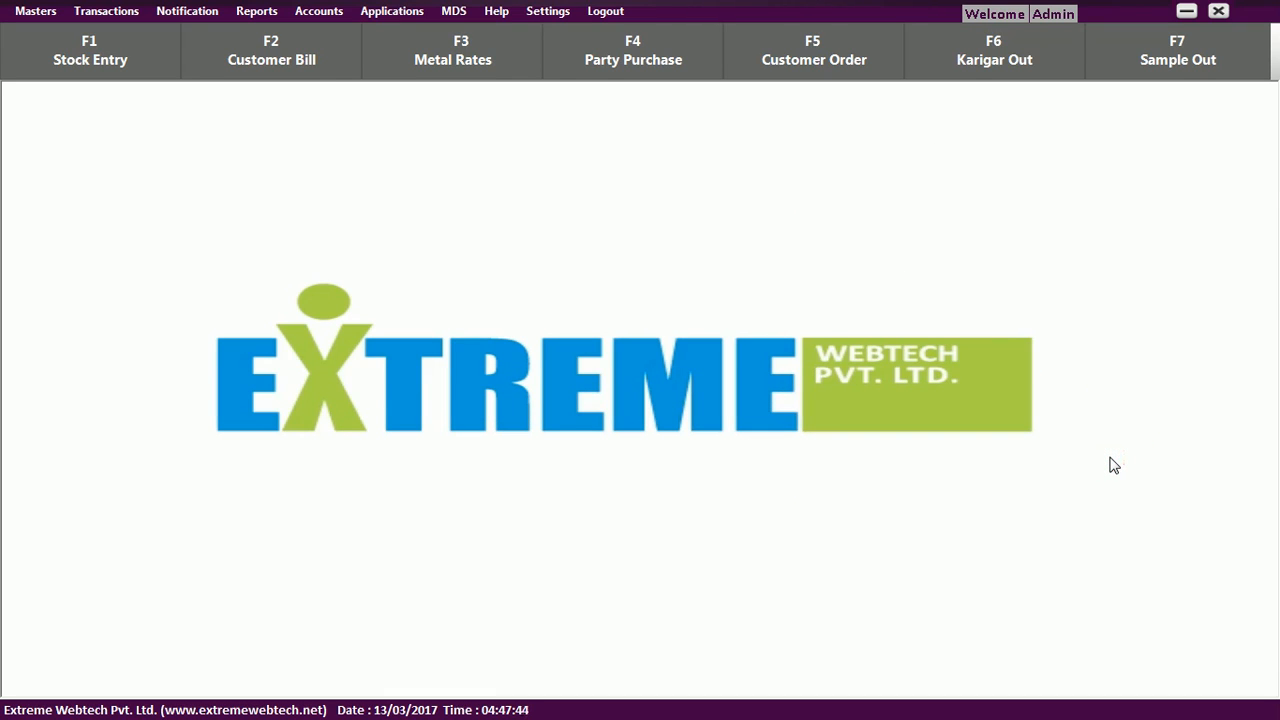
click(513, 8)
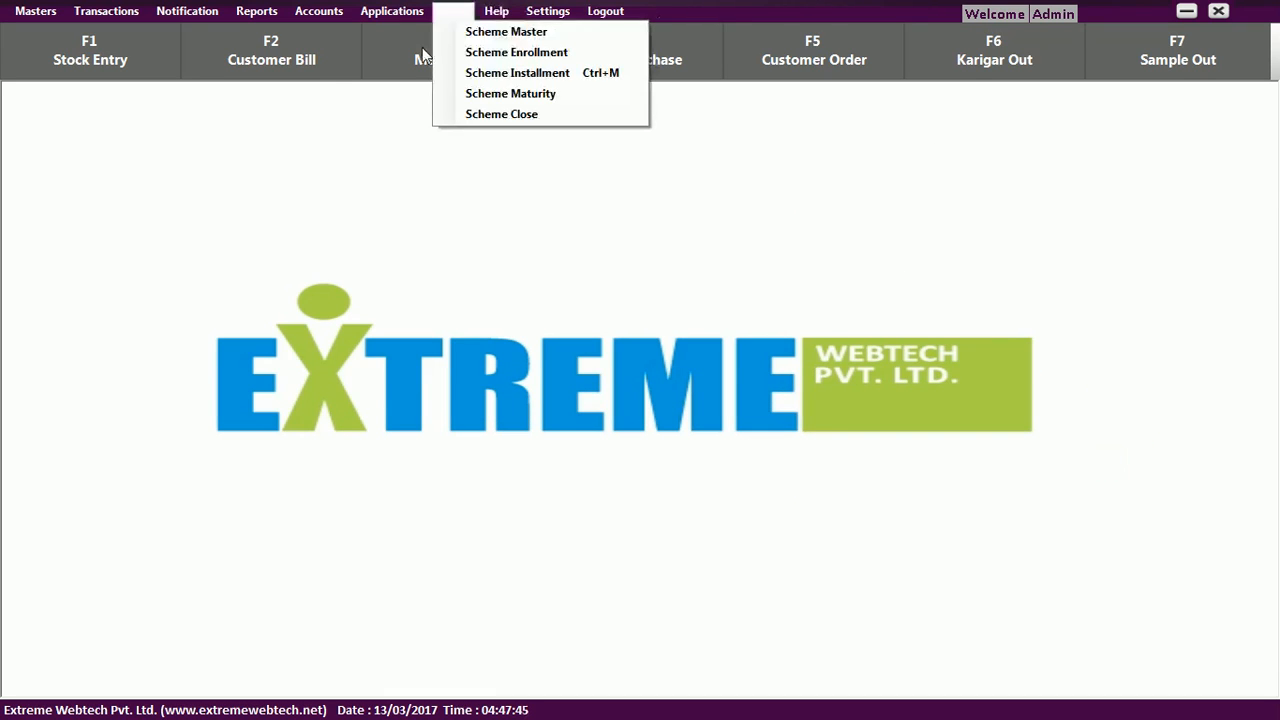
click(326, 66)
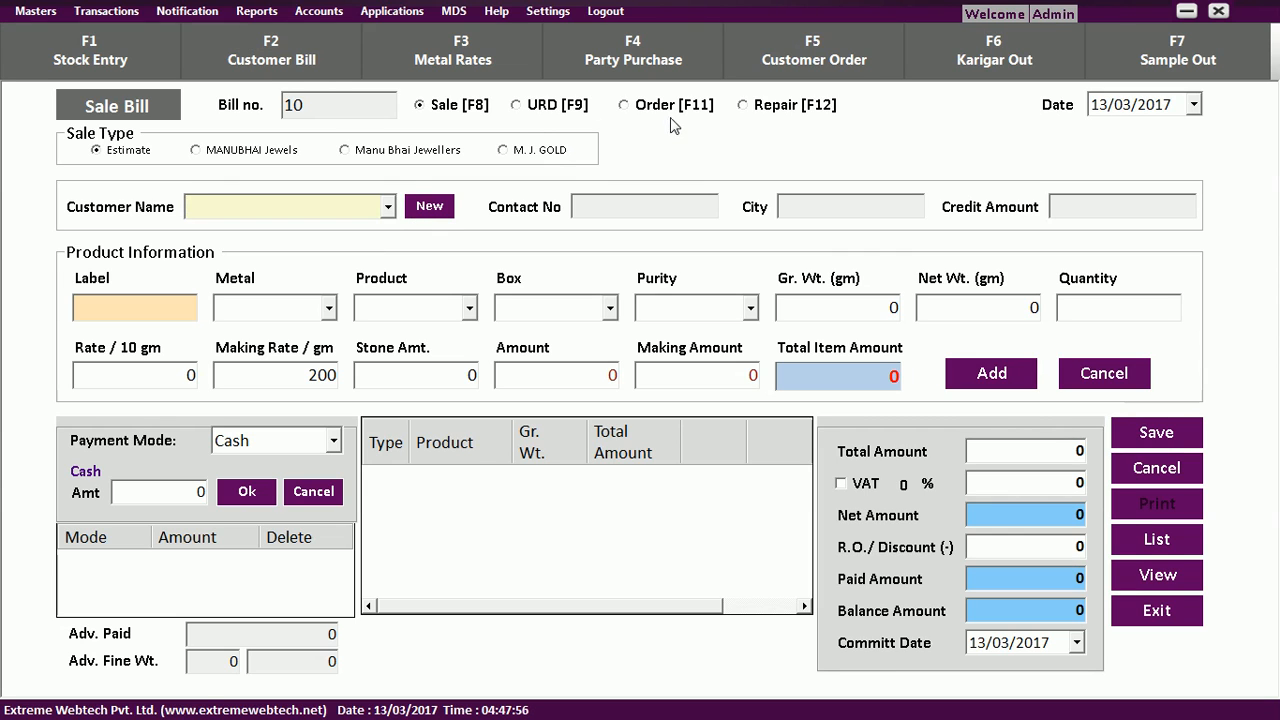
On customer order 7, add a 23CT Neckles item, 12 gm, size 12, with the Chrysanthemum photo.
click(791, 63)
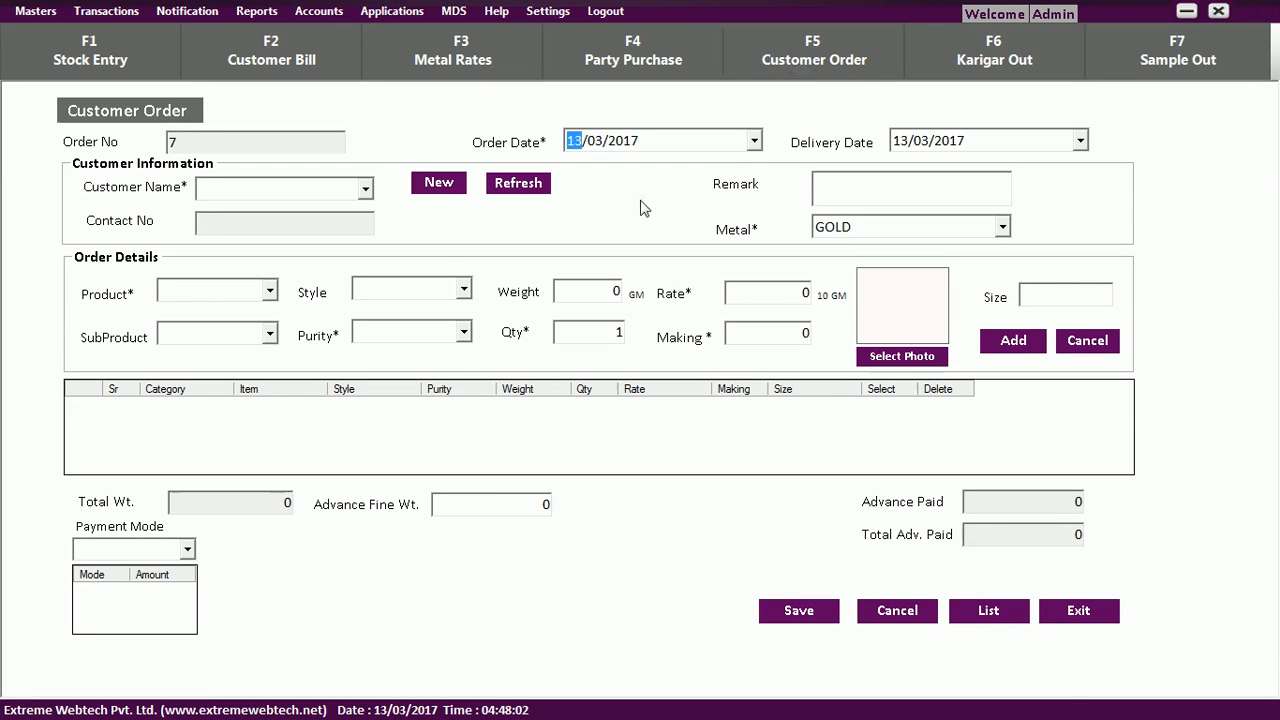
click(365, 190)
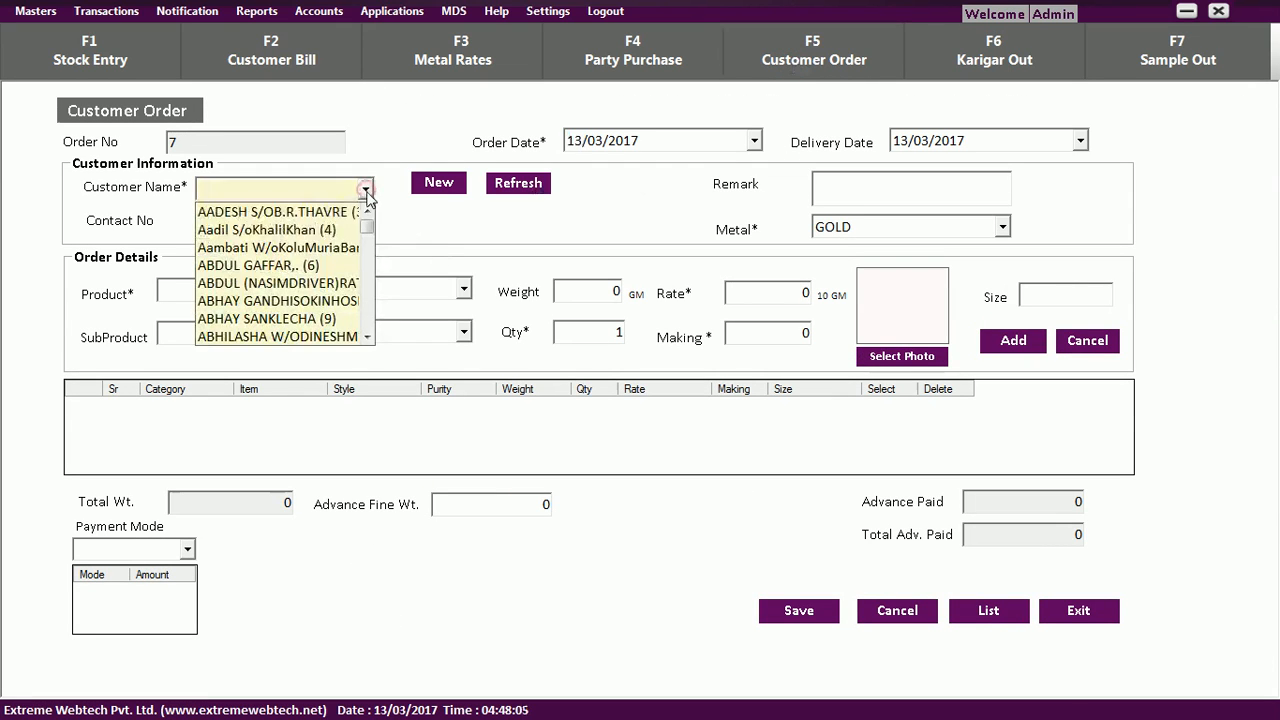
click(366, 192)
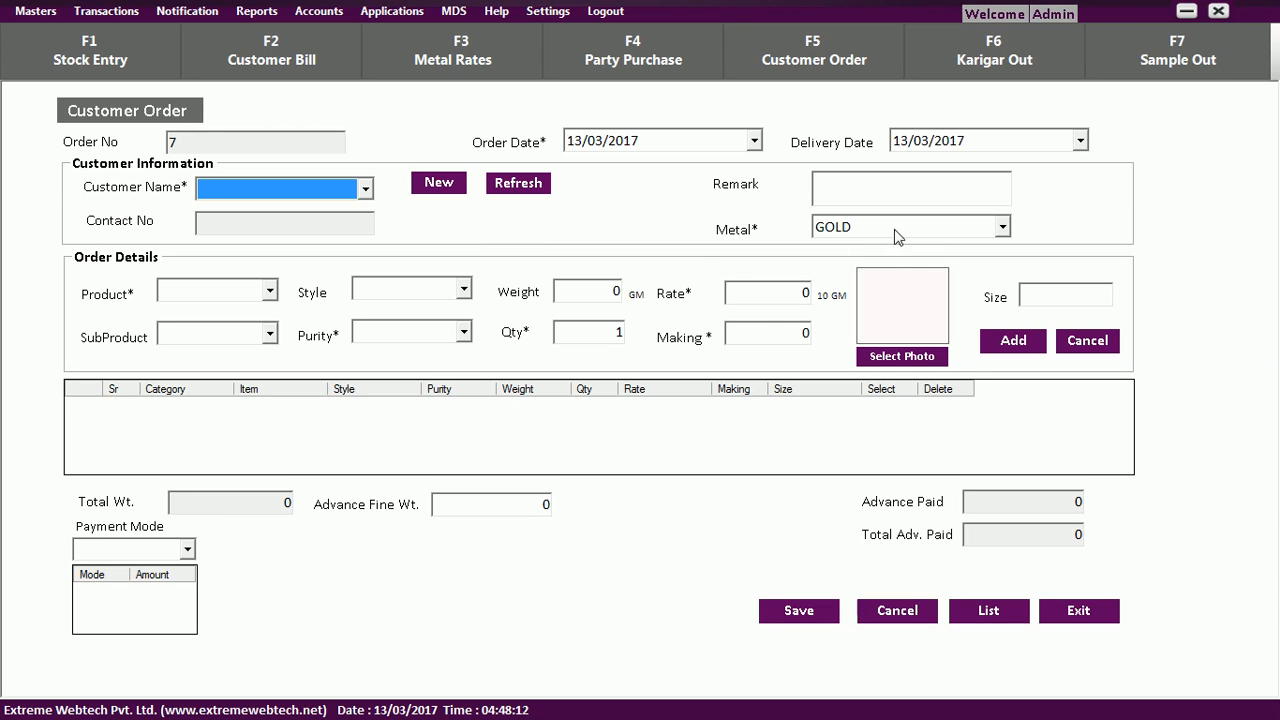
click(269, 290)
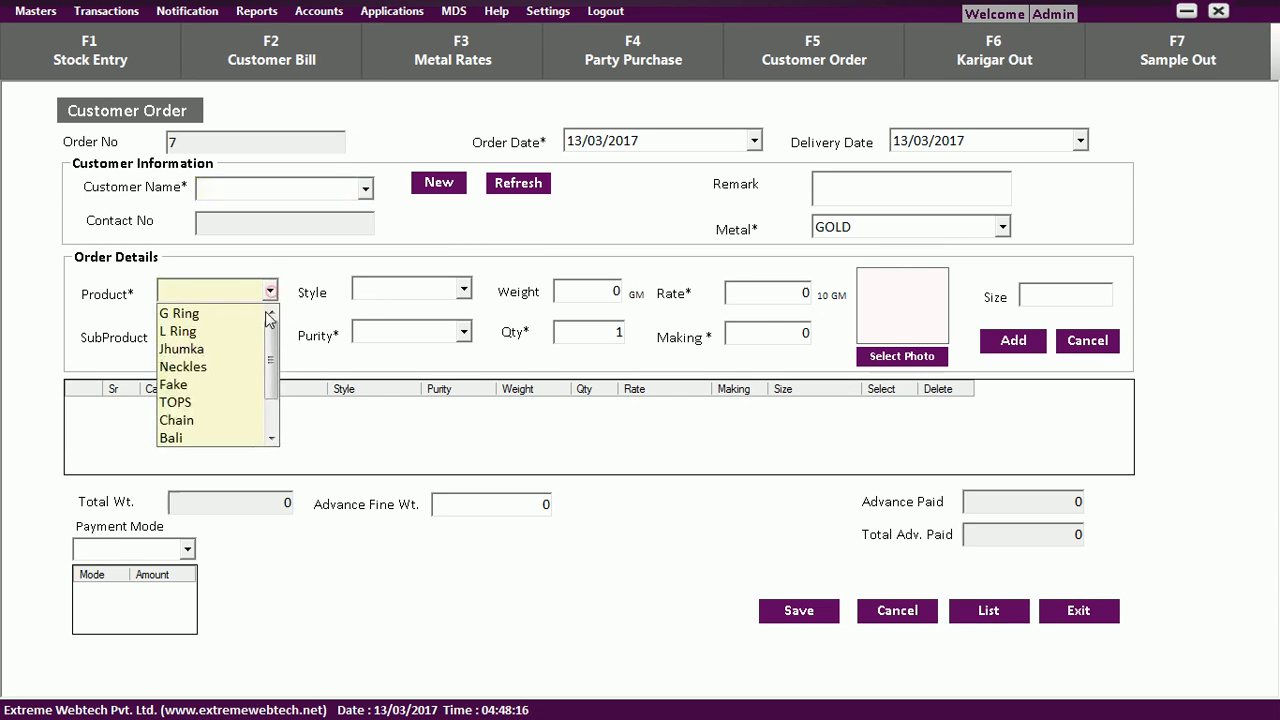
click(240, 370)
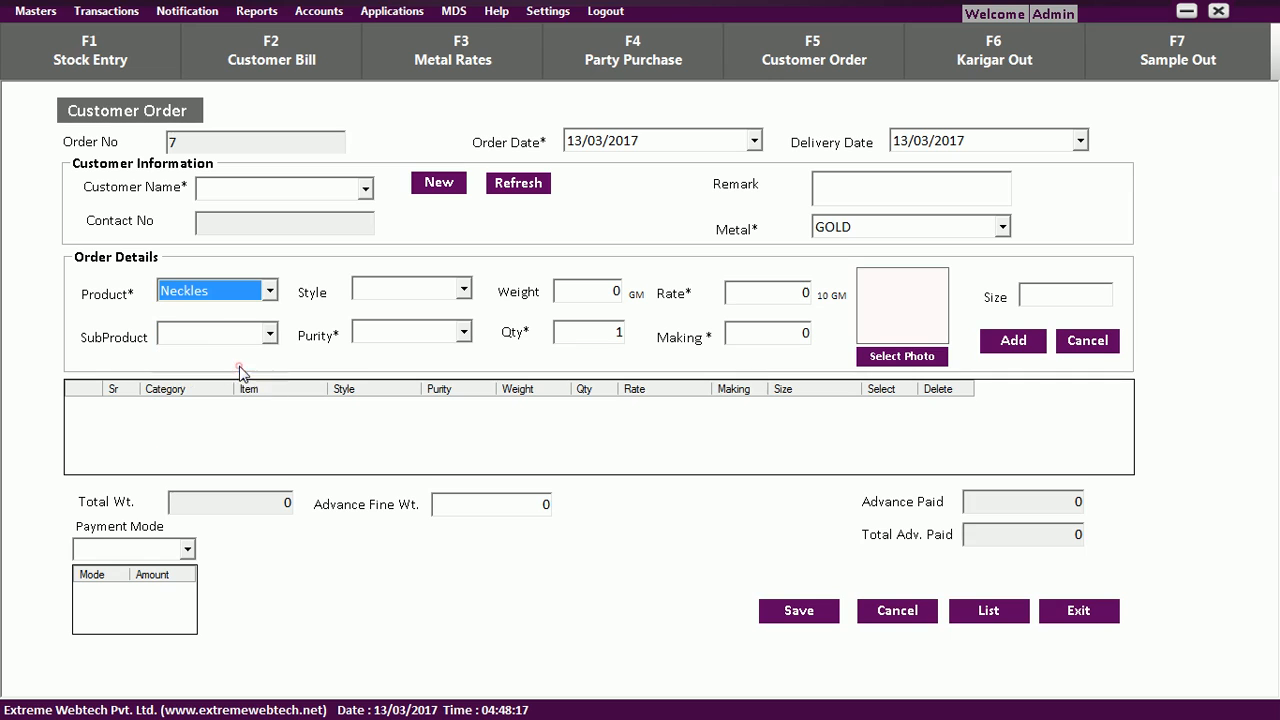
click(463, 333)
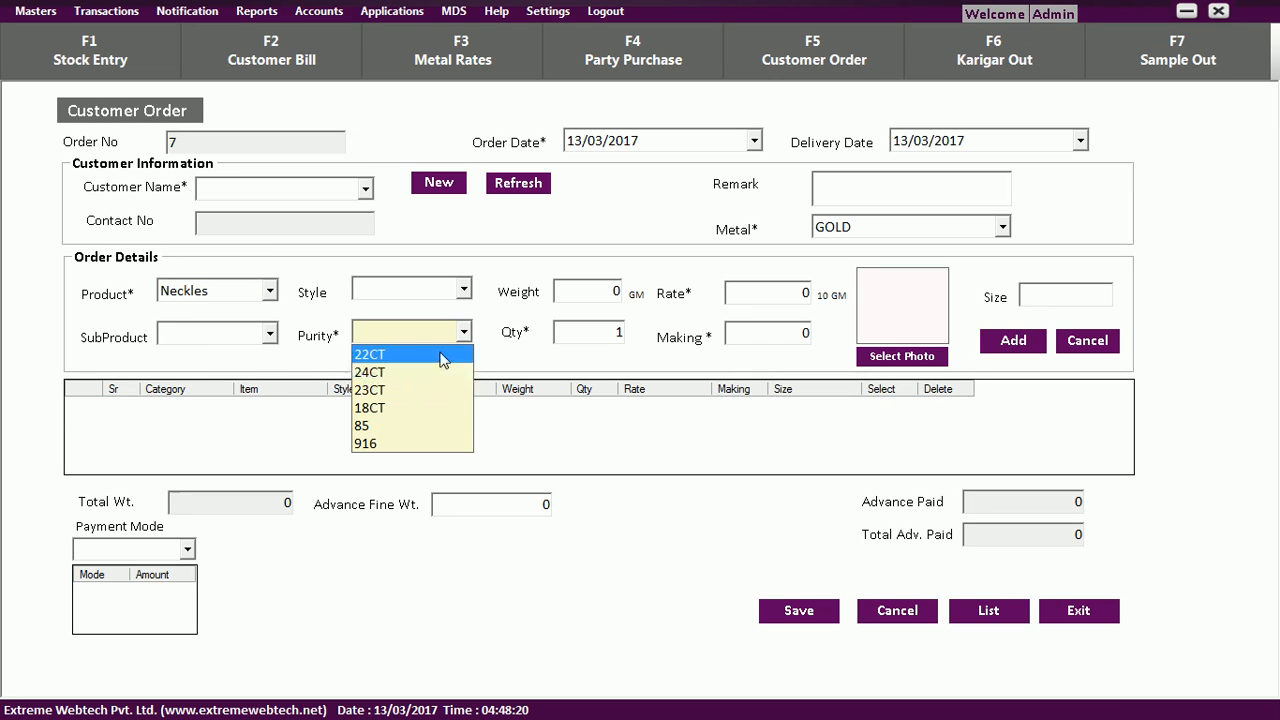
click(437, 390)
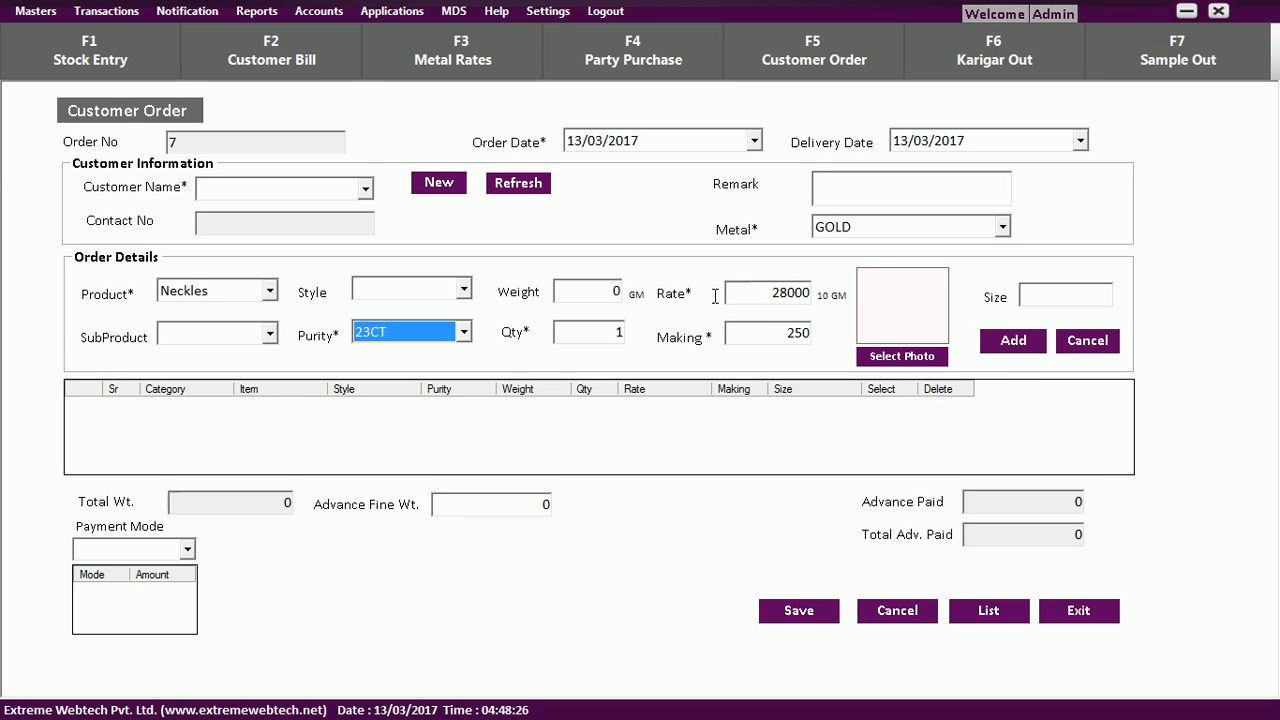
click(602, 289)
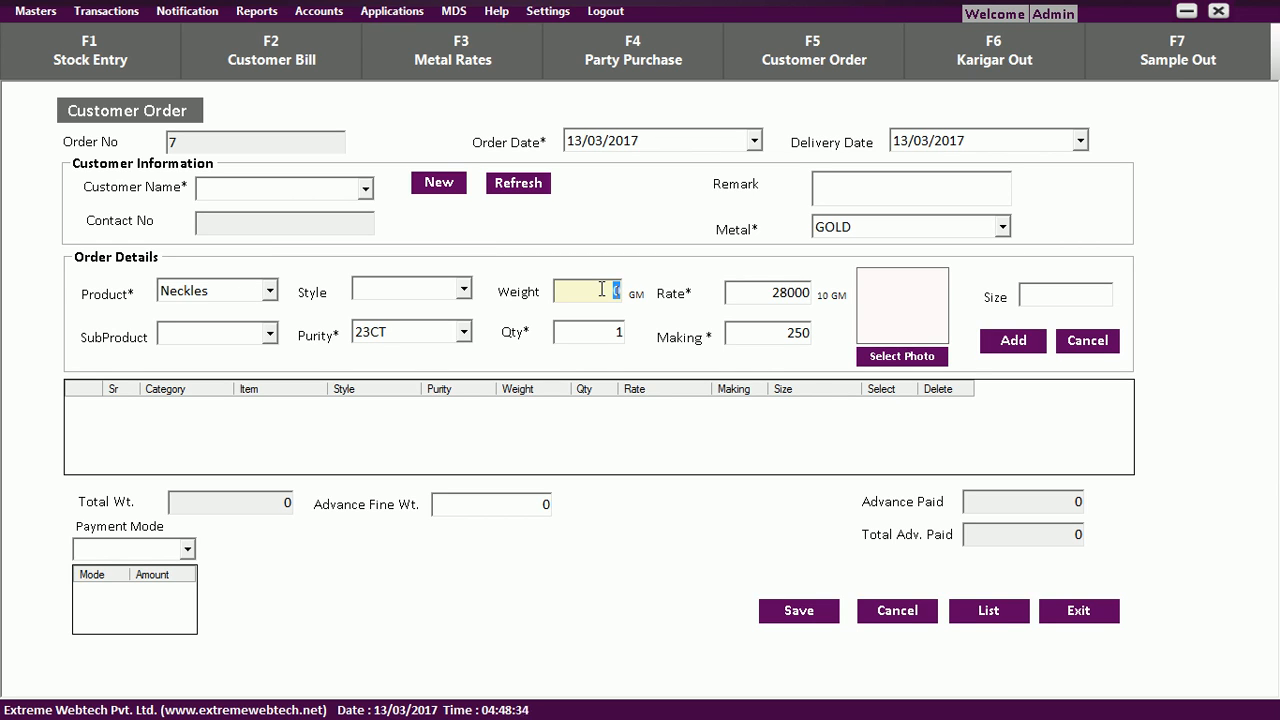
text(12)
key(Tab)
key(Tab)
key(Tab)
key(Tab)
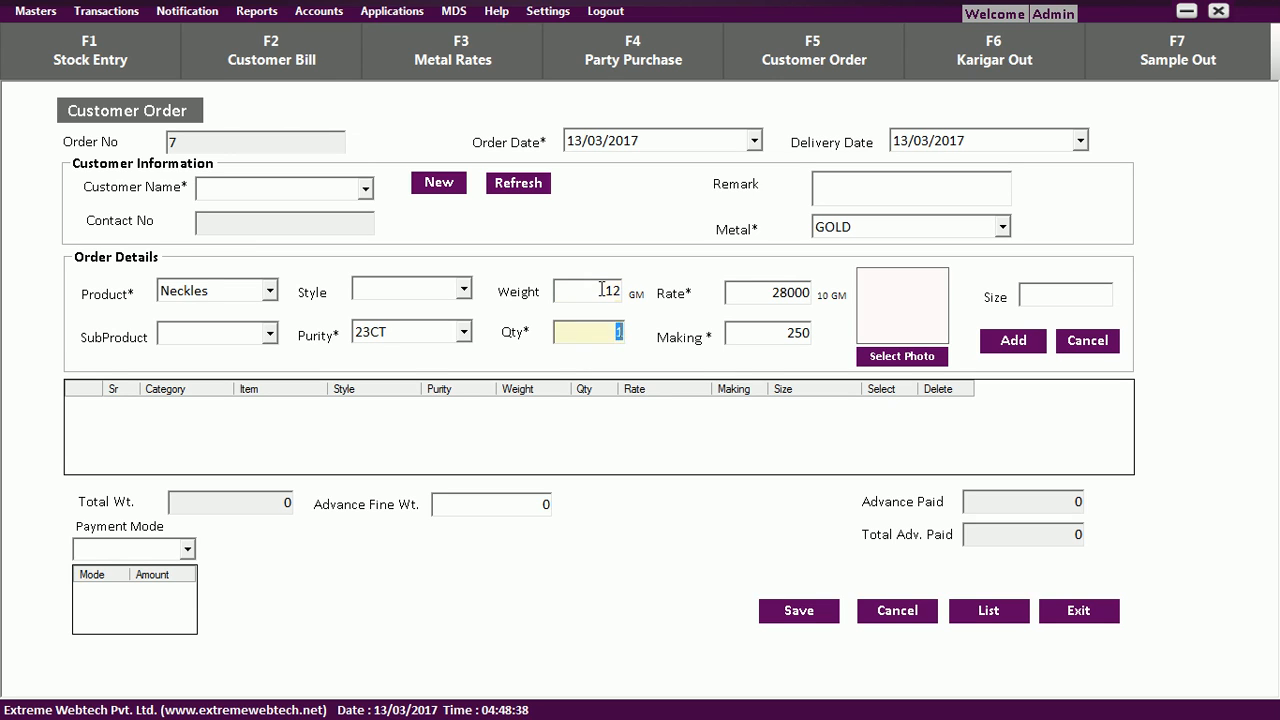
click(882, 356)
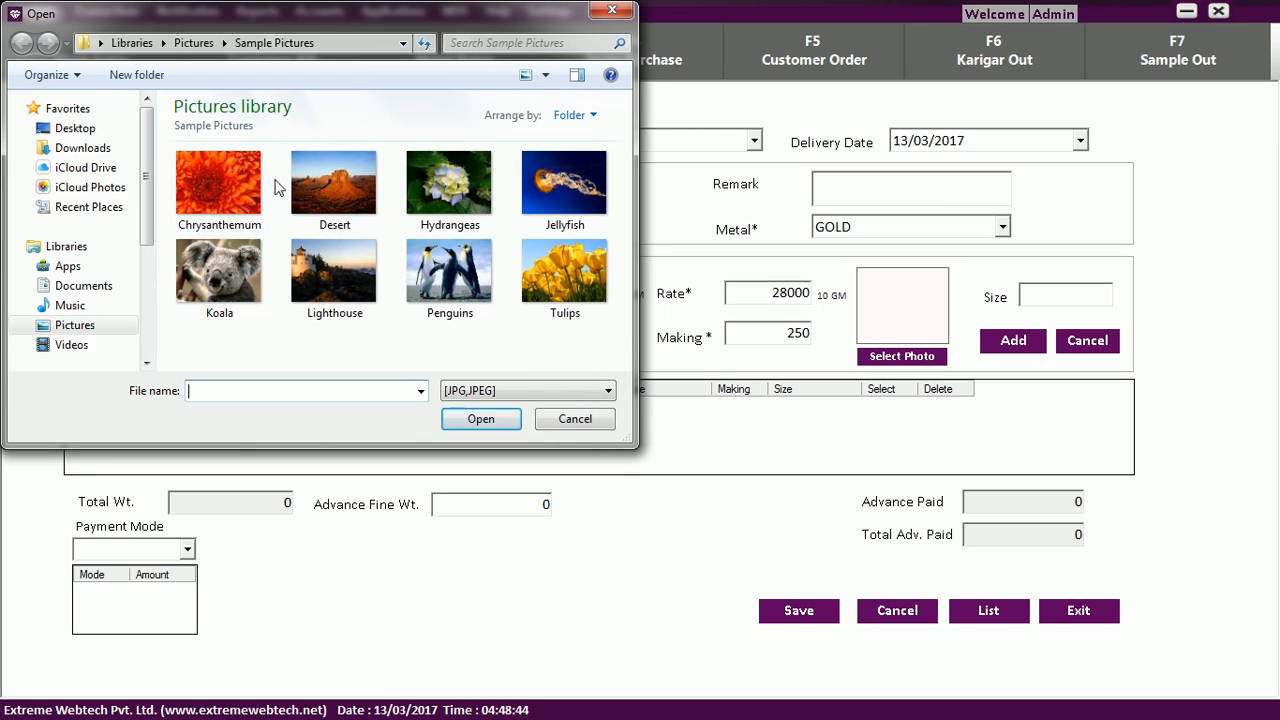
double_click(238, 180)
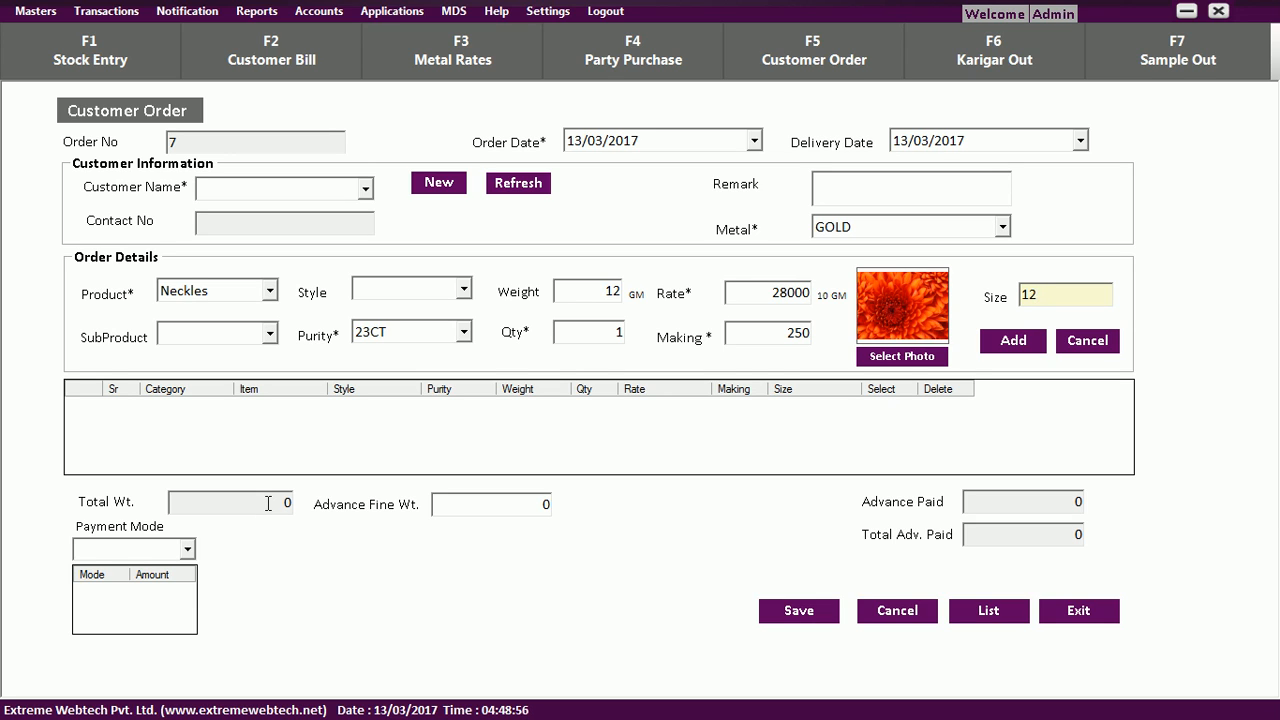
click(1014, 342)
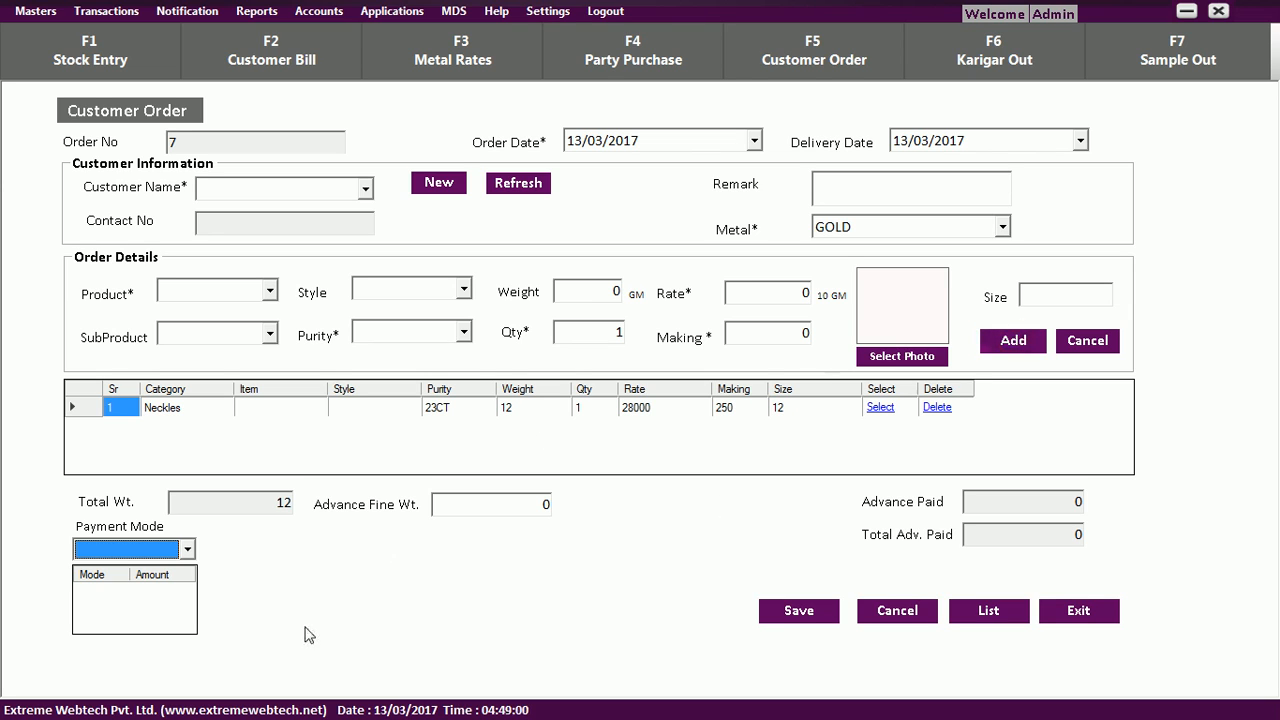
Record a 5000 cash advance with advance fine weight 5, then close the customer order form.
click(189, 550)
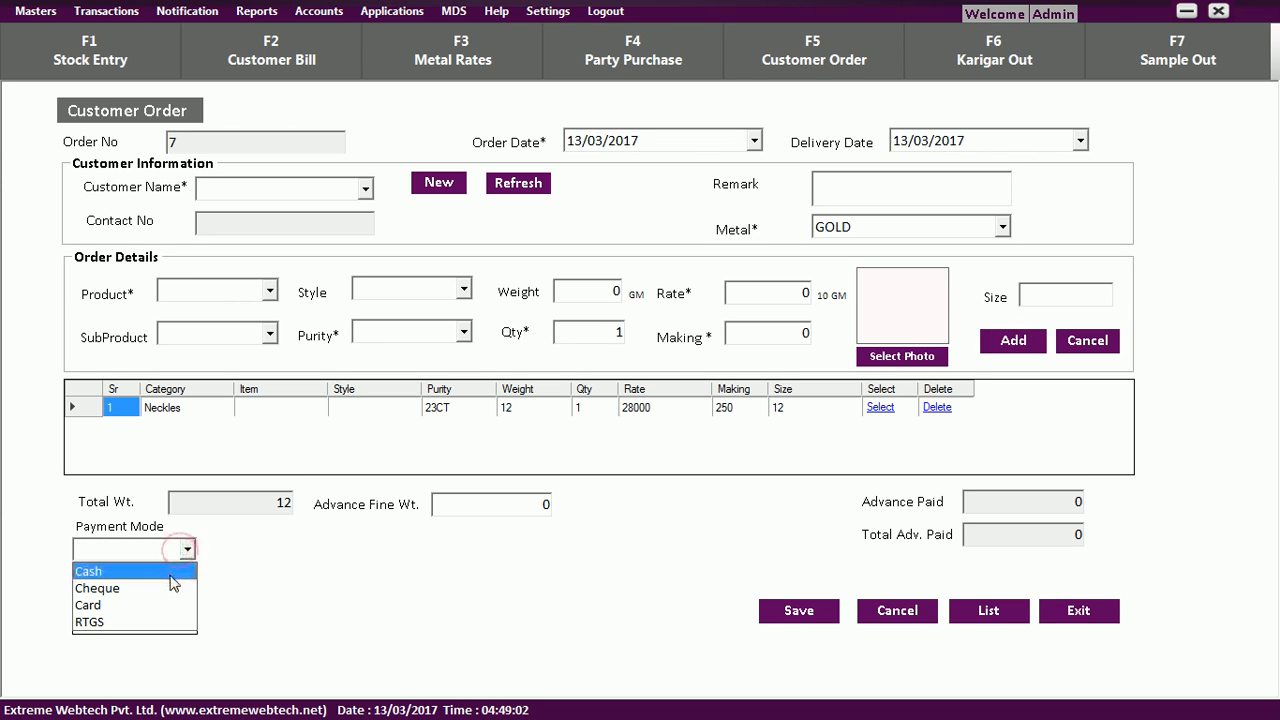
click(172, 566)
click(464, 549)
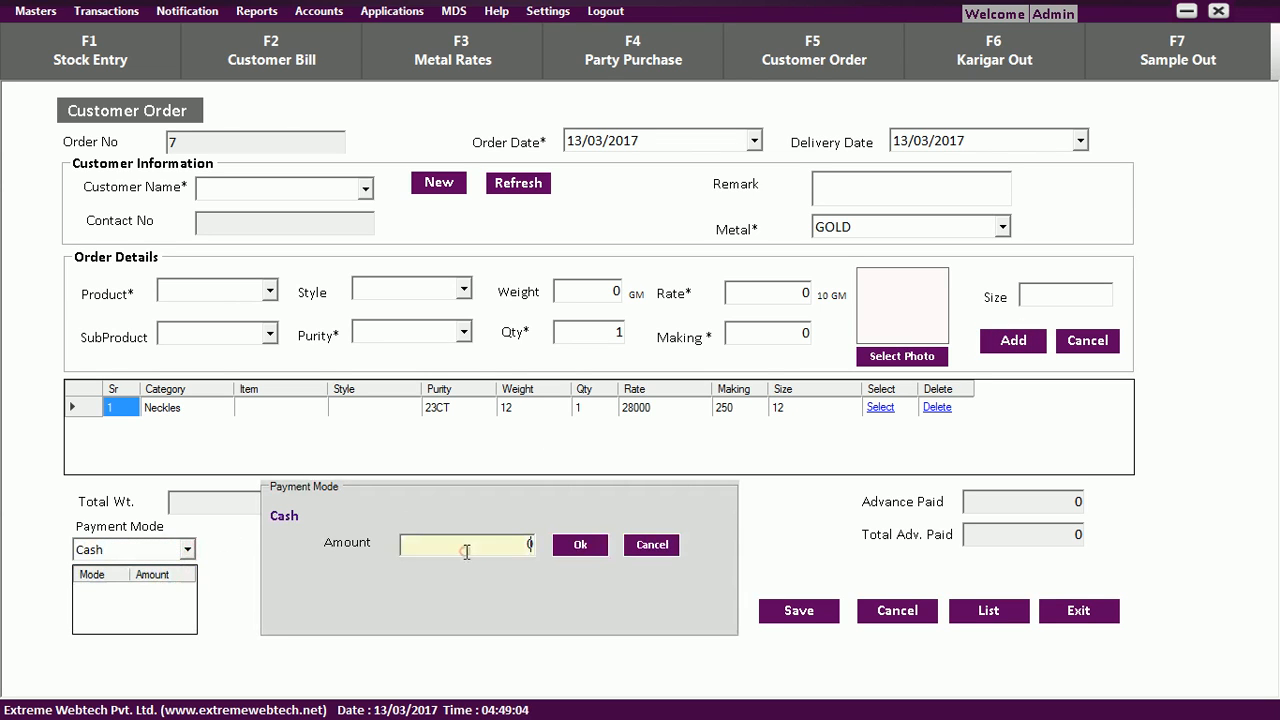
text(5000)
click(578, 544)
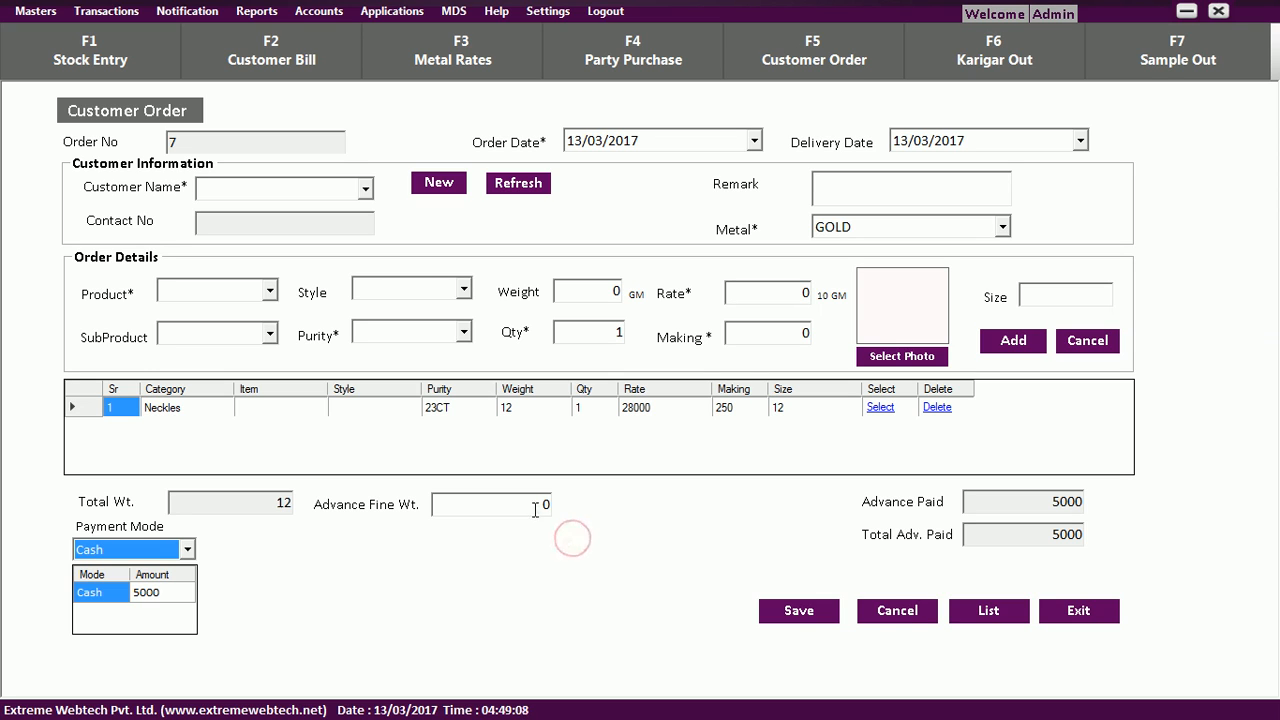
double_click(544, 505)
text(5)
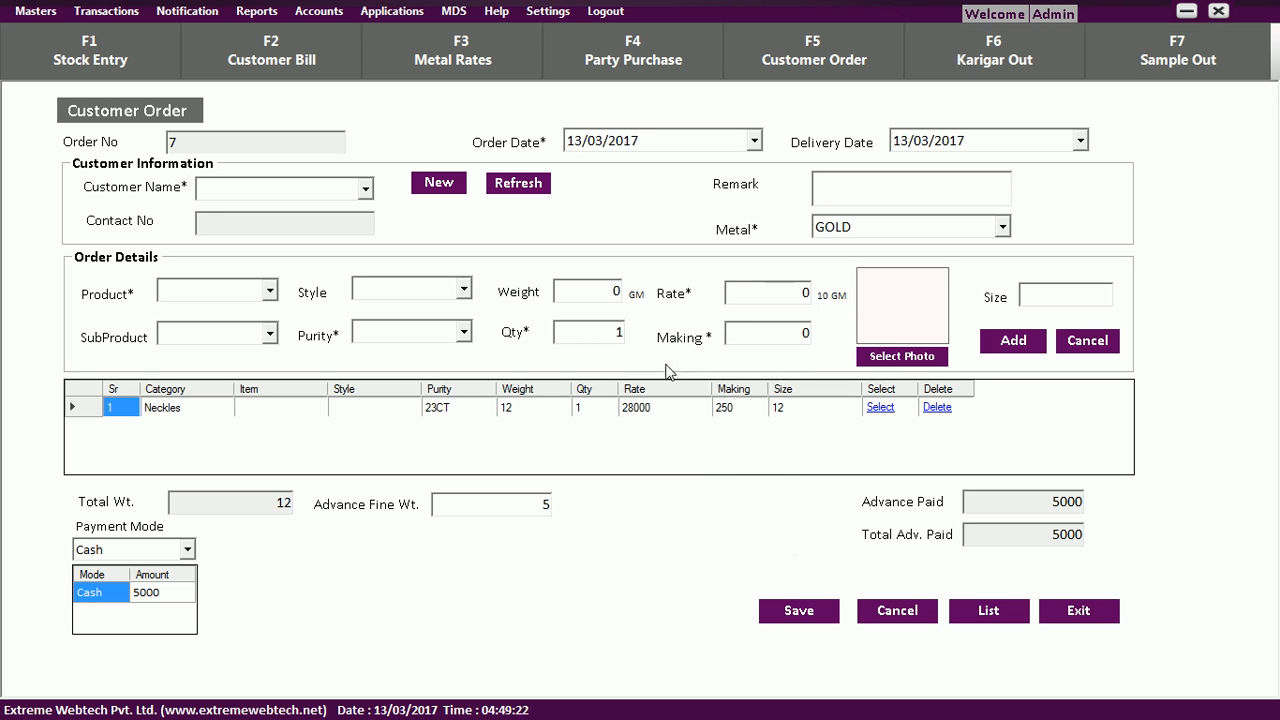
key(Escape)
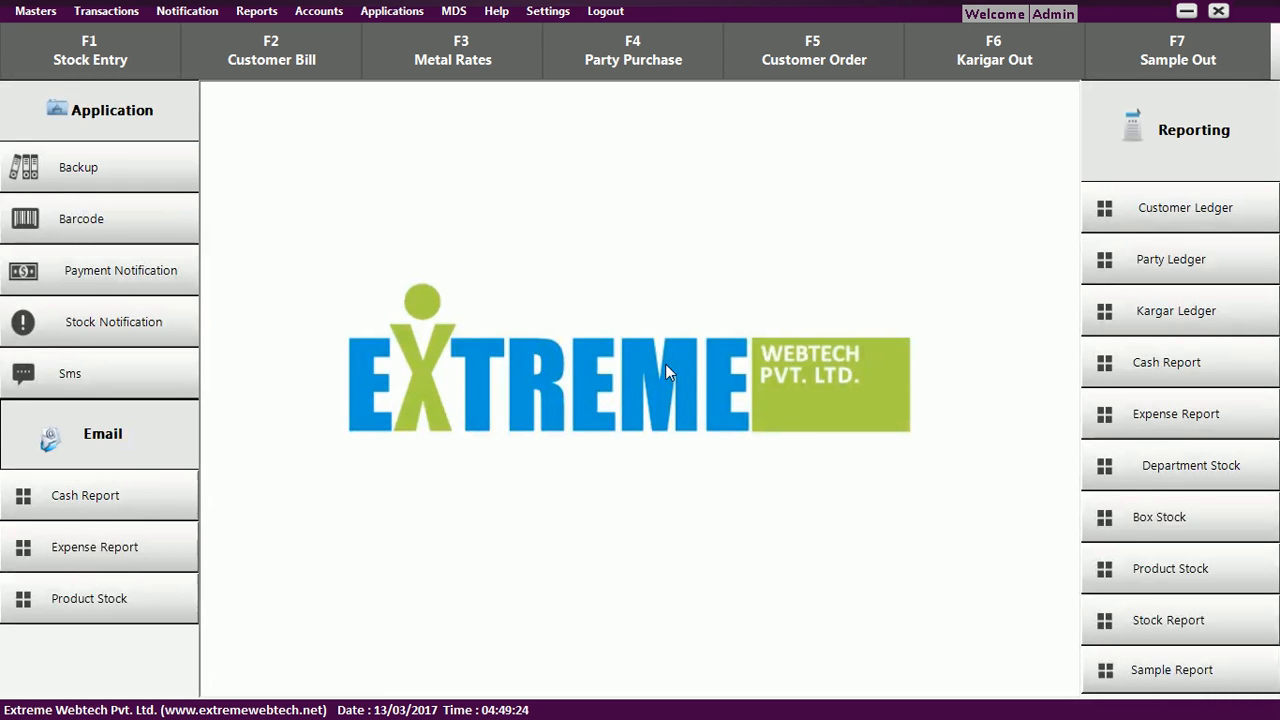
On Karigar Out entry 5, issue 12 gm GOLD metal at 99.5 purity, fine weight 11.94.
click(981, 74)
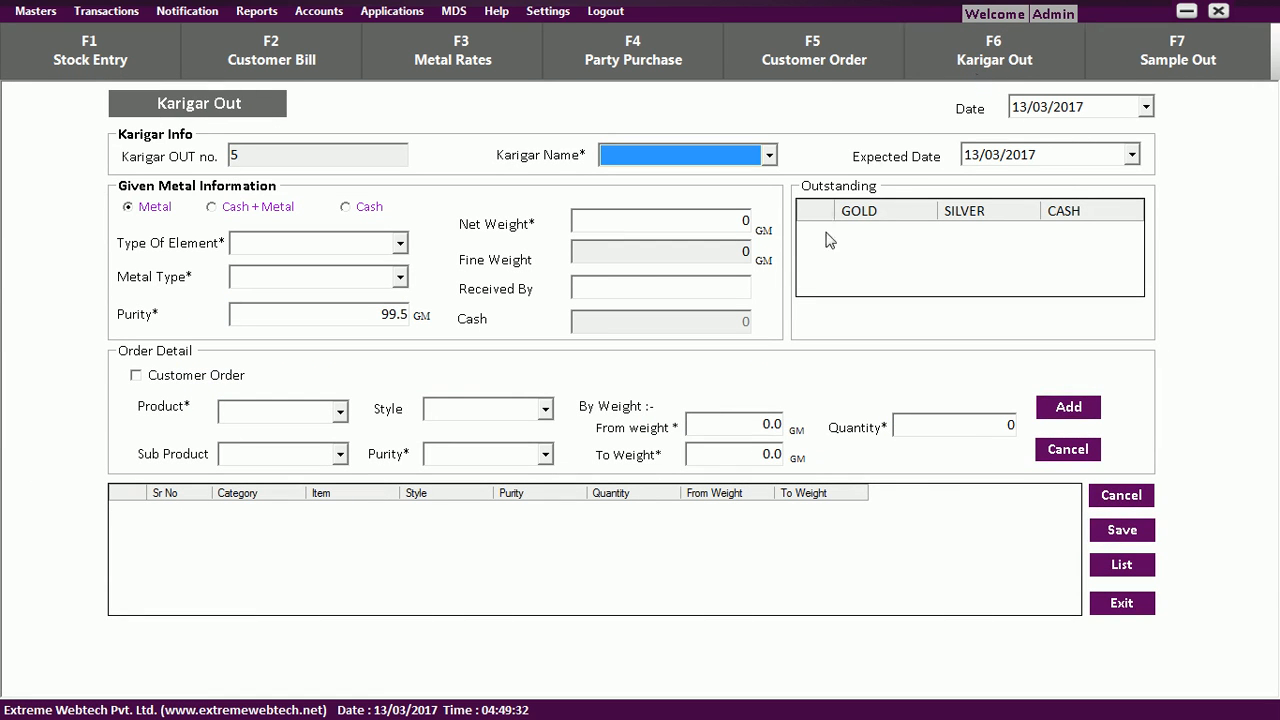
click(399, 247)
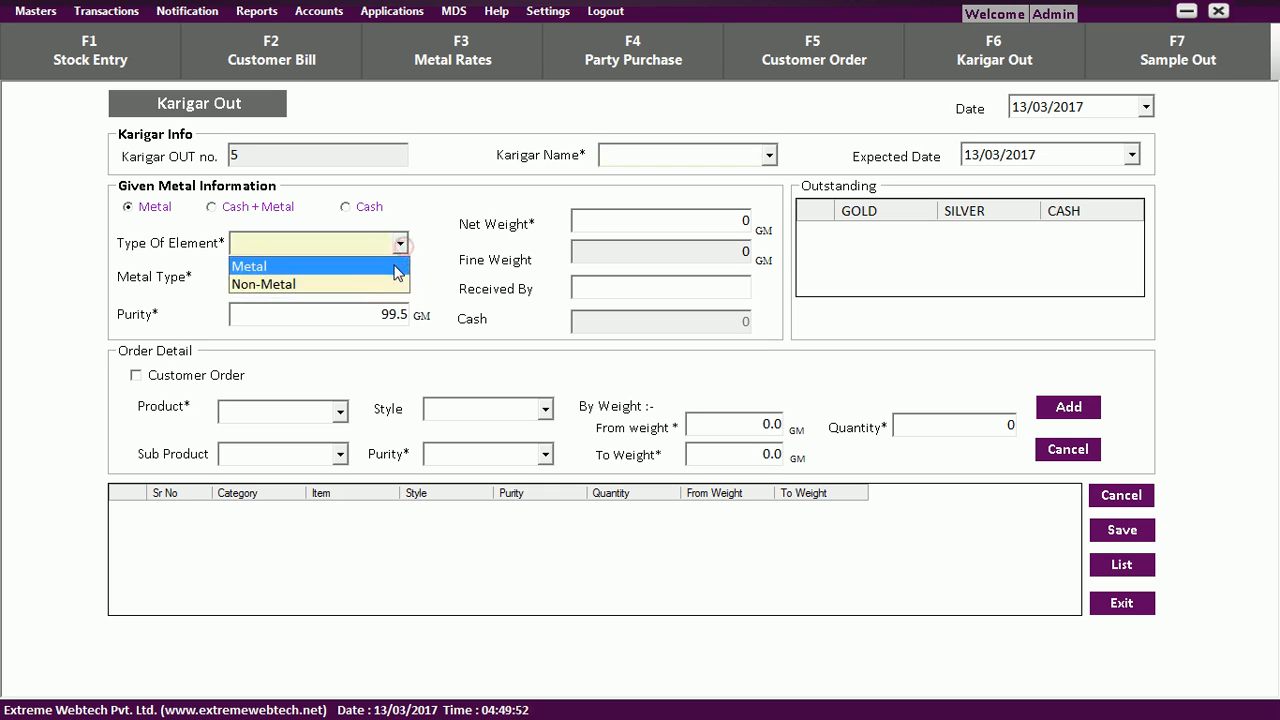
click(391, 261)
click(399, 279)
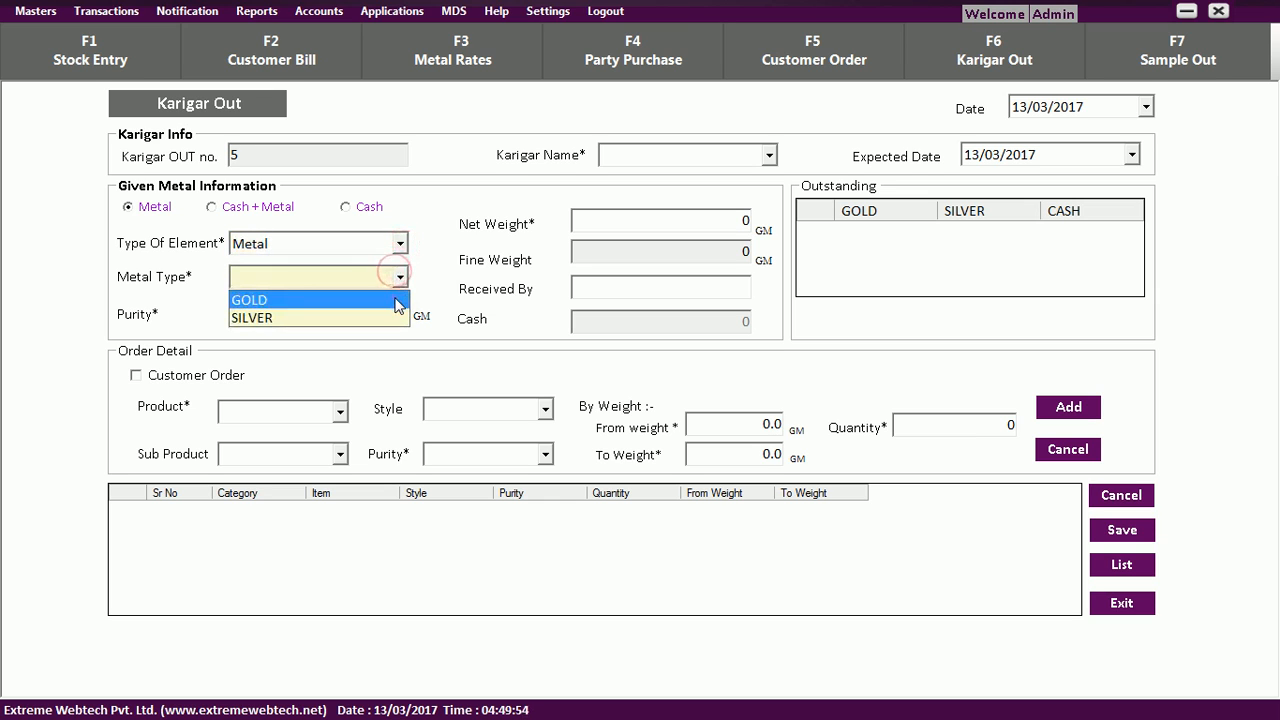
click(380, 297)
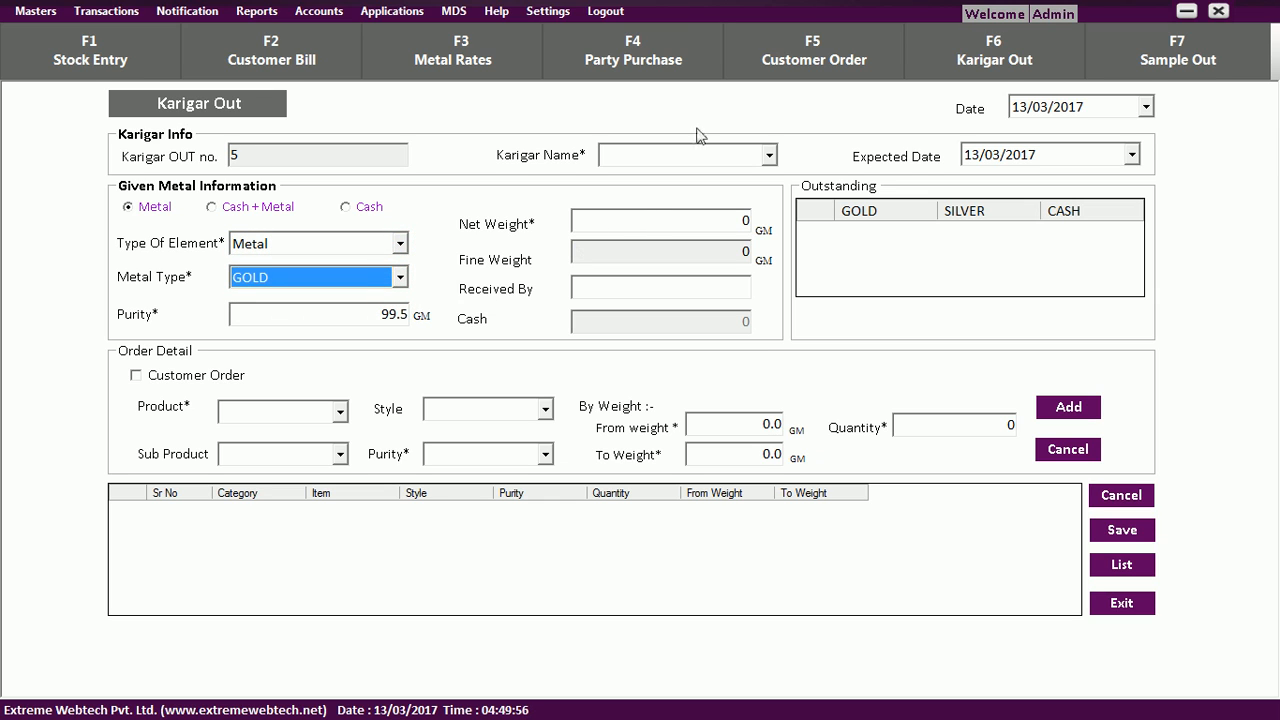
click(768, 153)
click(766, 178)
click(727, 222)
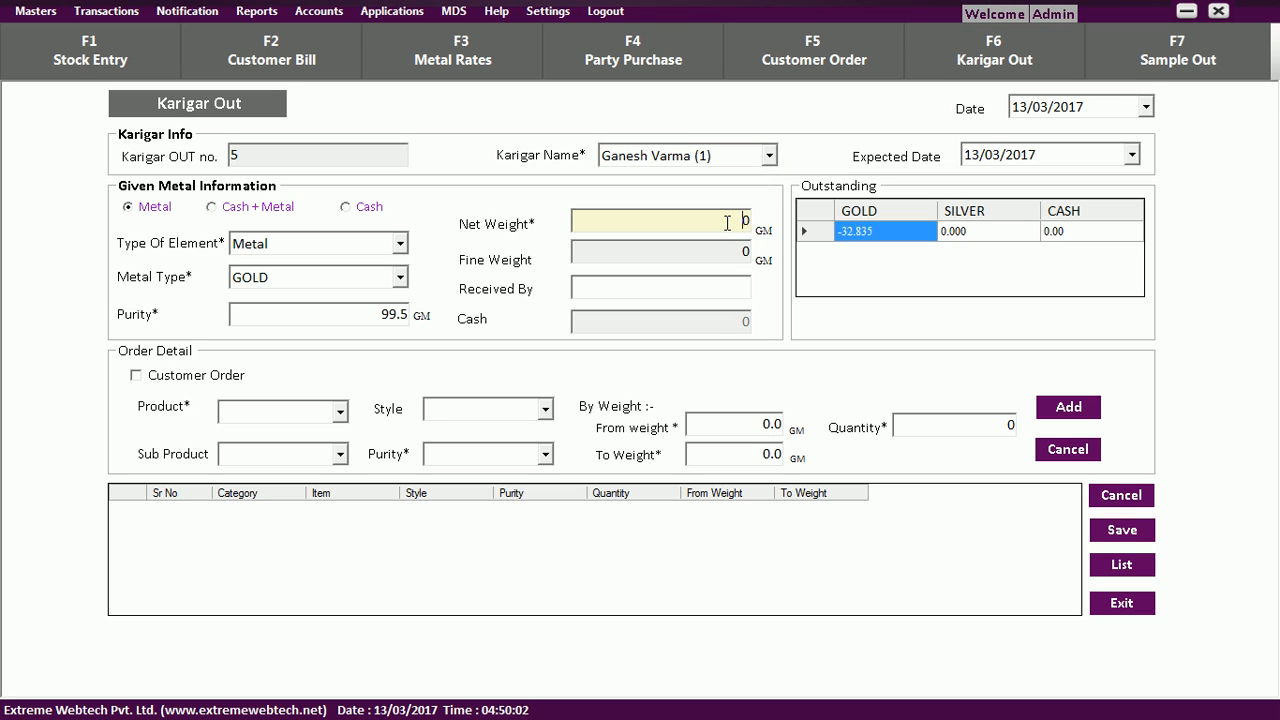
text(12)
key(Tab)
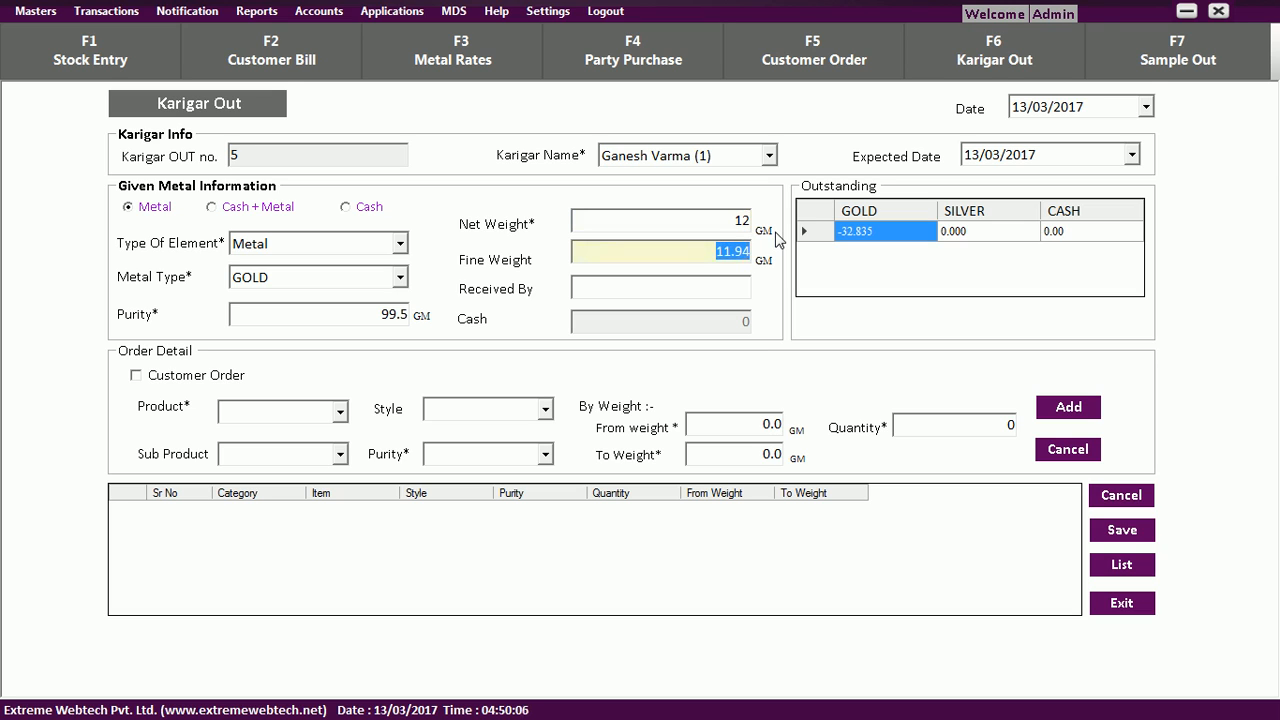
key(Tab)
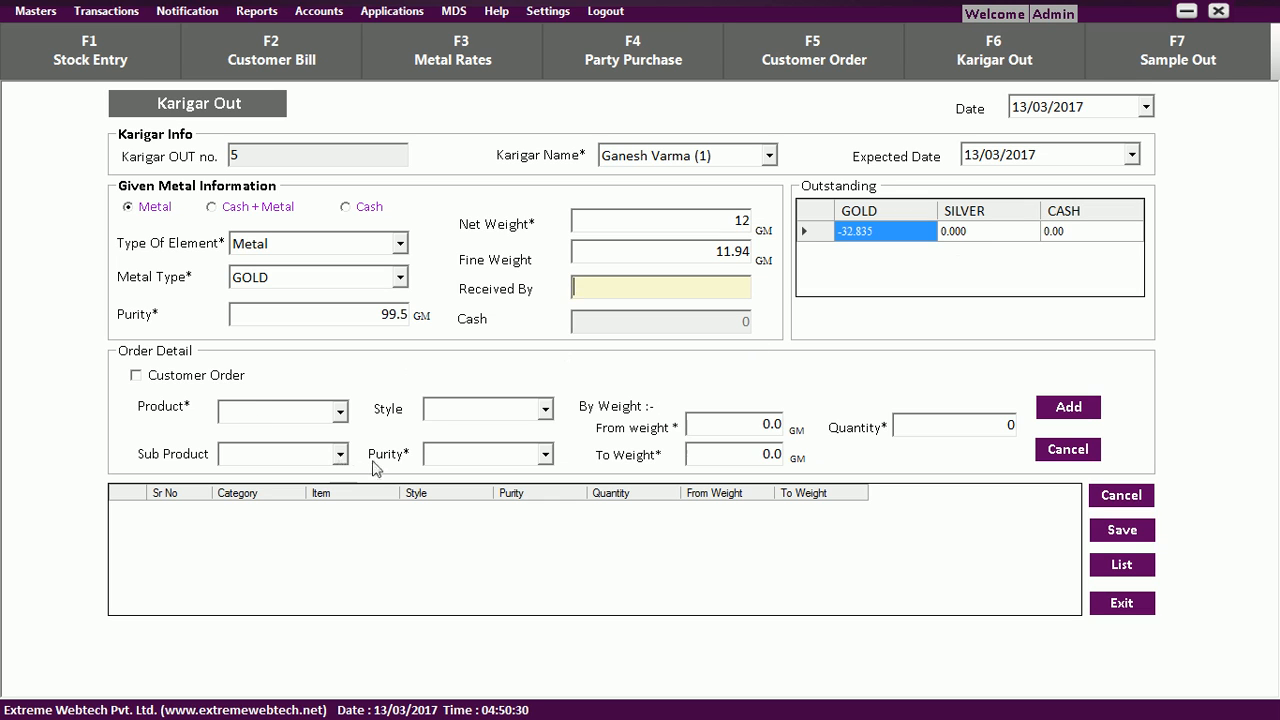
Add a G Ring order line, 22CT, weight 4 to 5, quantity 5, and exit the form.
click(340, 411)
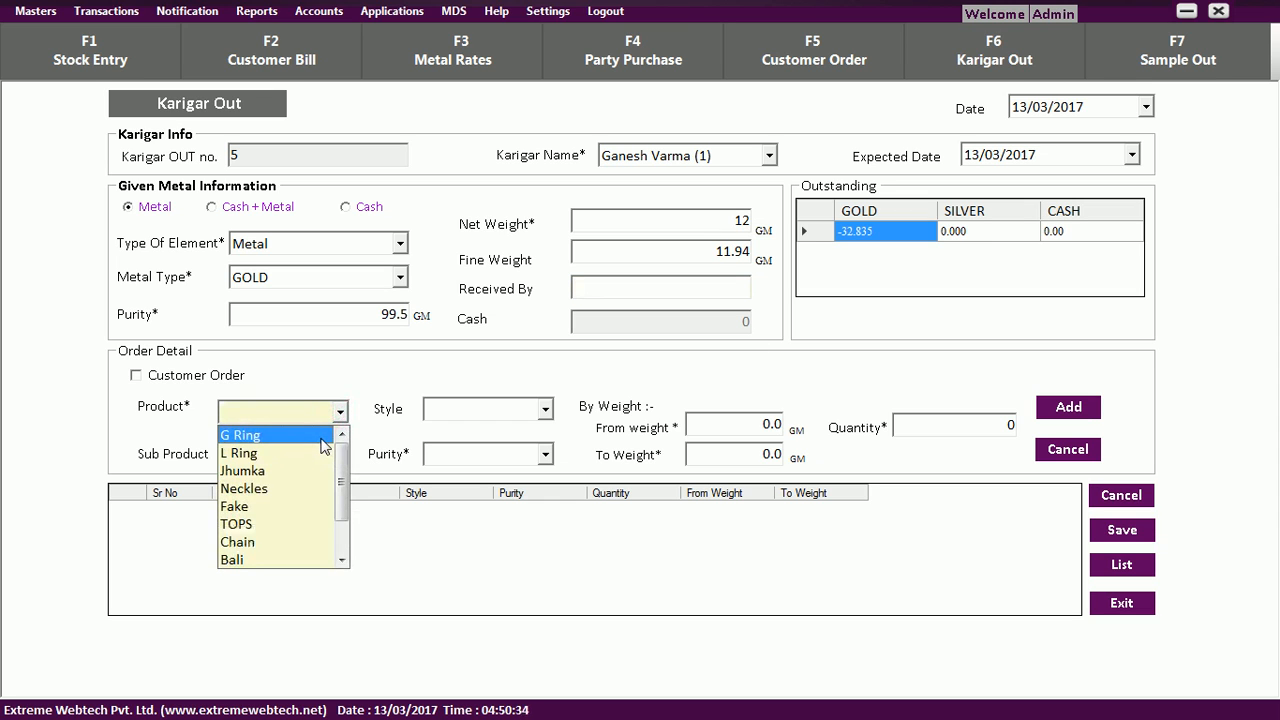
click(324, 436)
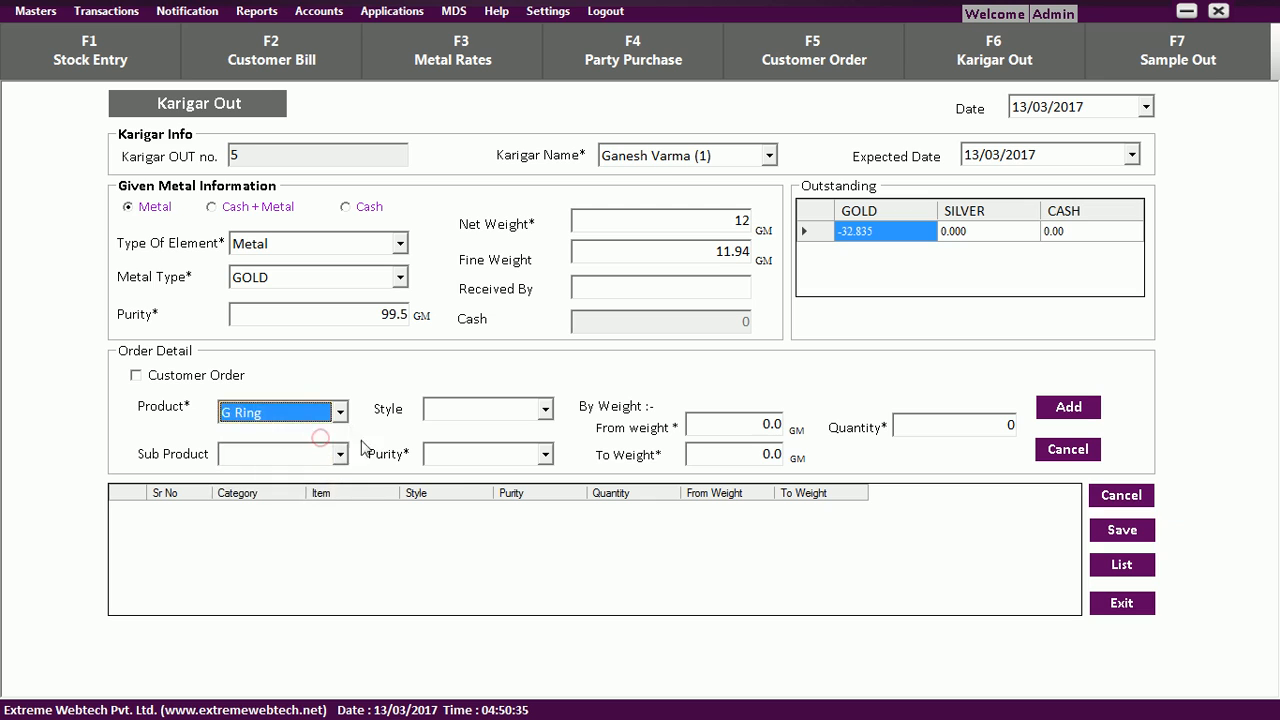
click(545, 454)
click(530, 479)
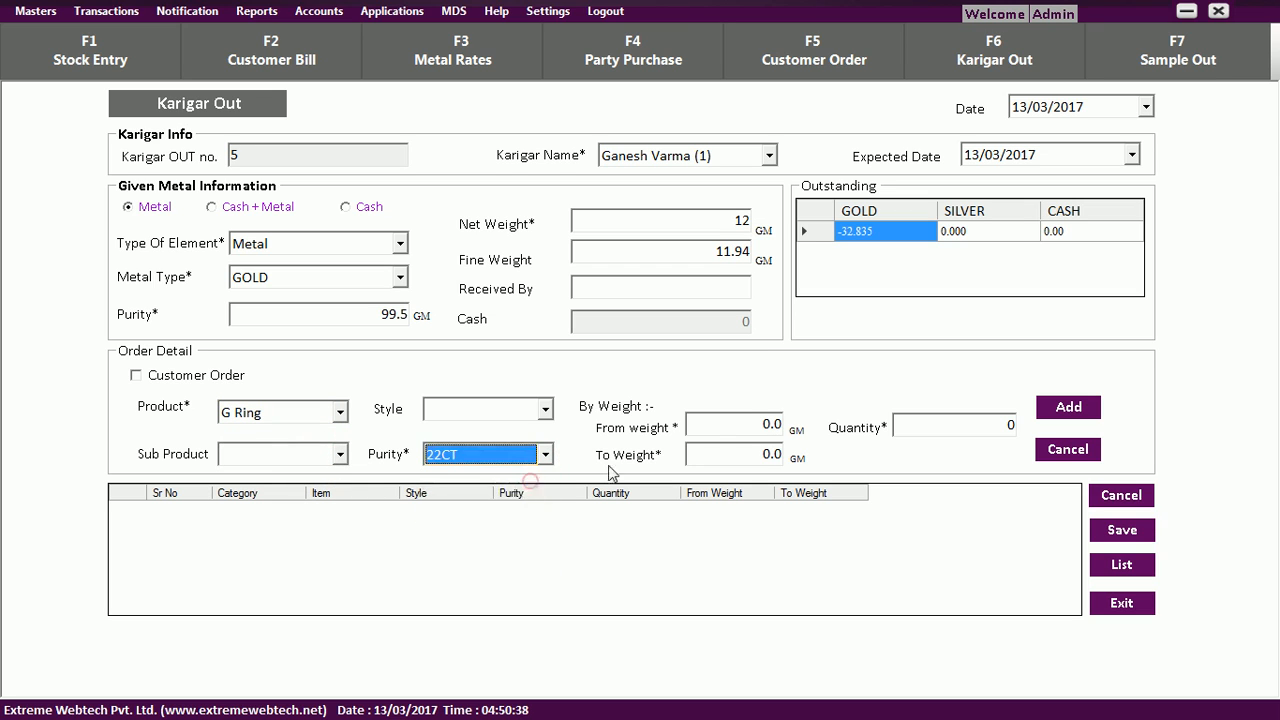
click(735, 428)
text(4)
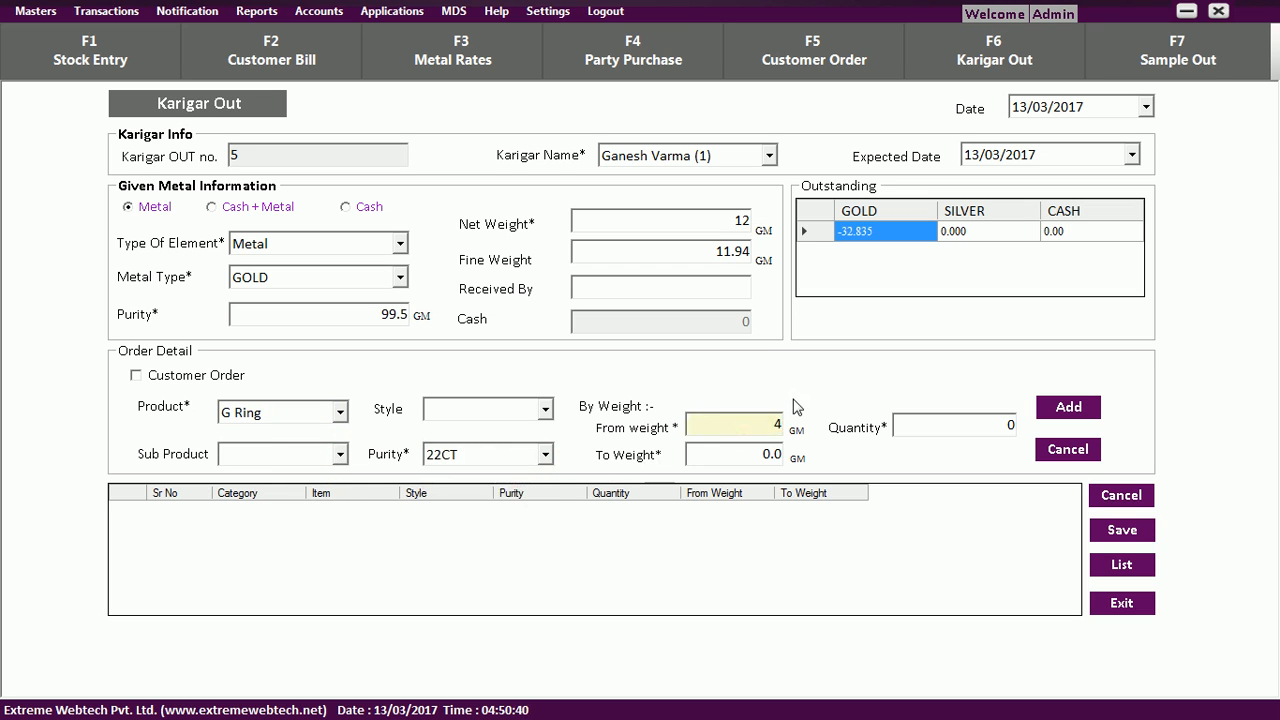
key(Tab)
text(5)
key(Tab)
text(5)
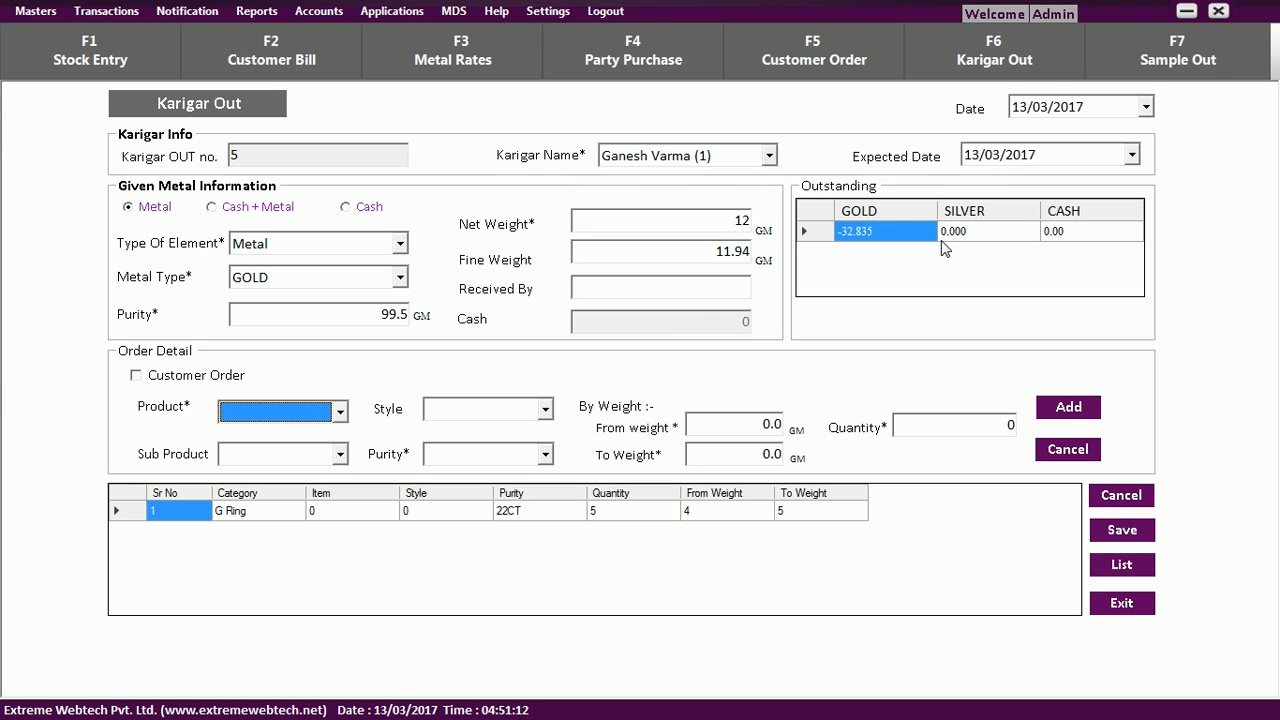
key(Escape)
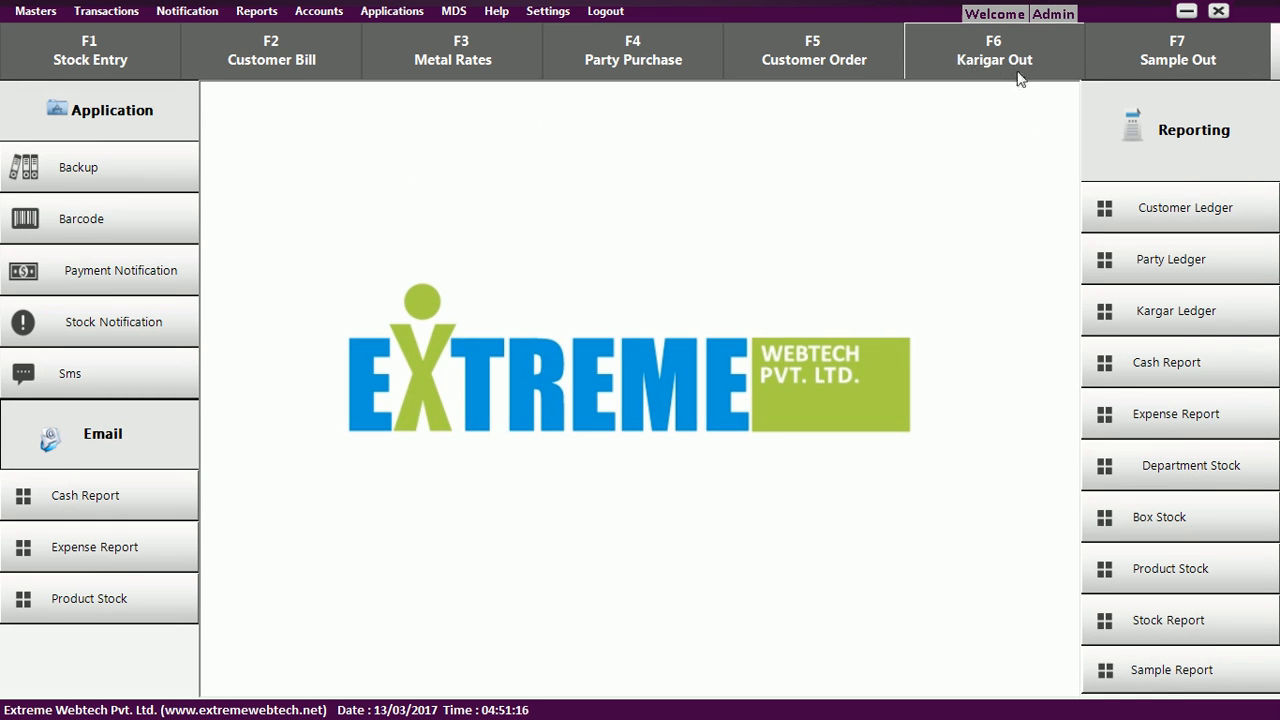
Start a sample out to a customer with return date 22/03/2017.
click(1152, 70)
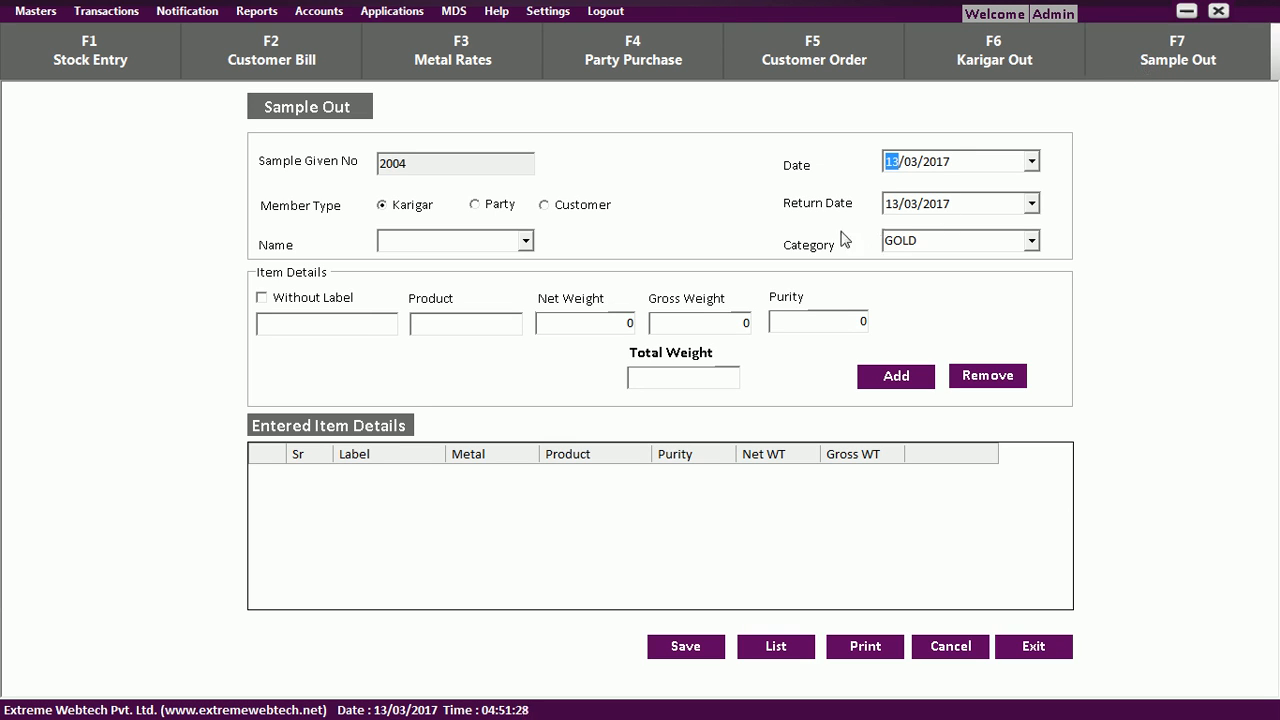
click(741, 174)
click(497, 212)
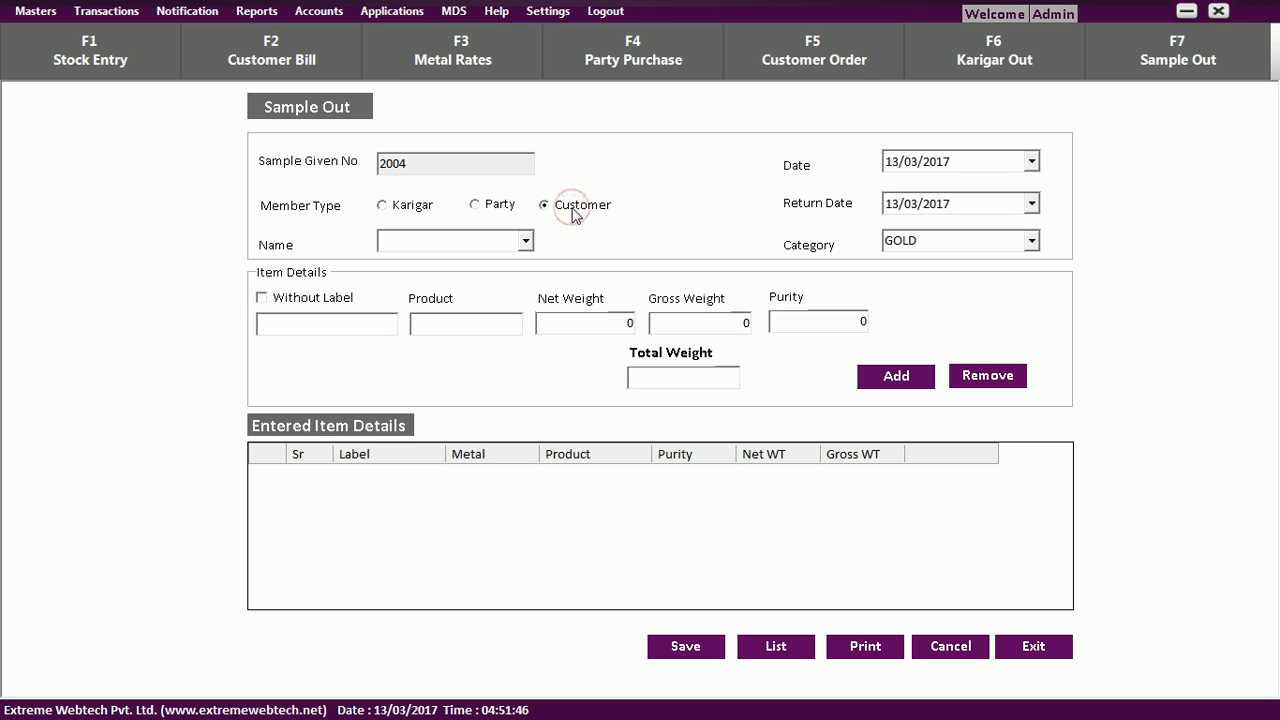
click(525, 240)
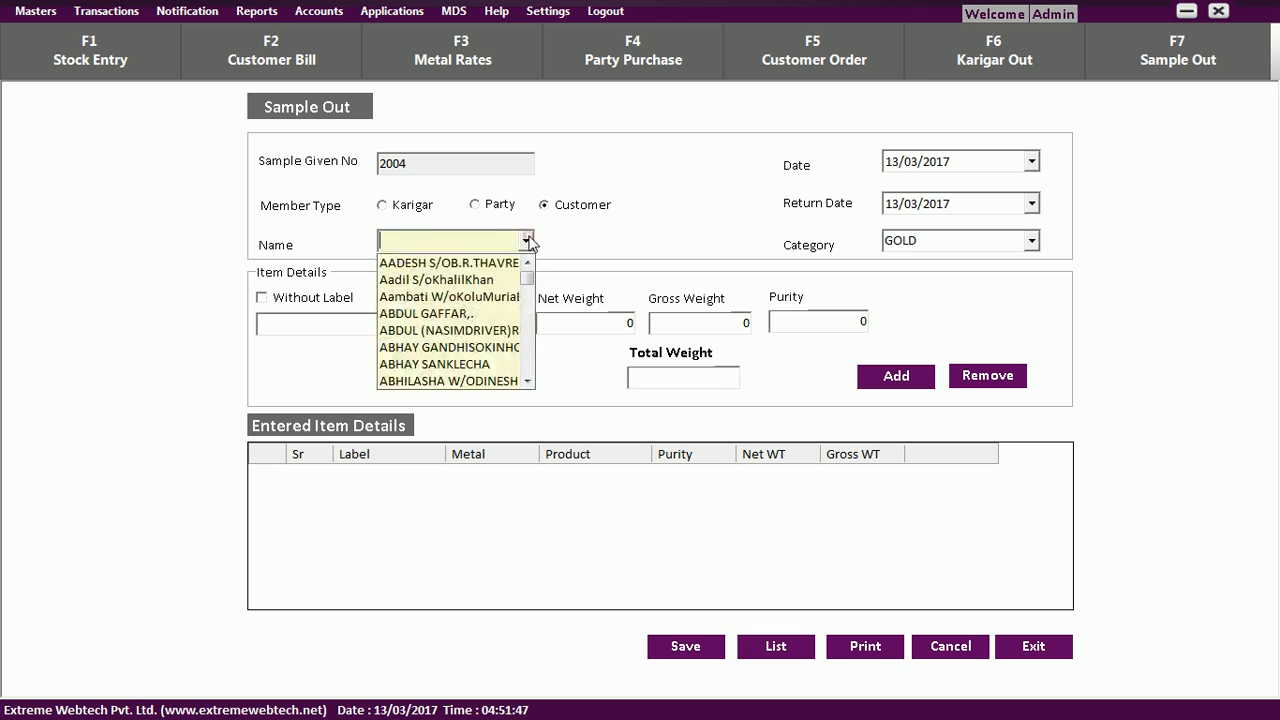
click(505, 296)
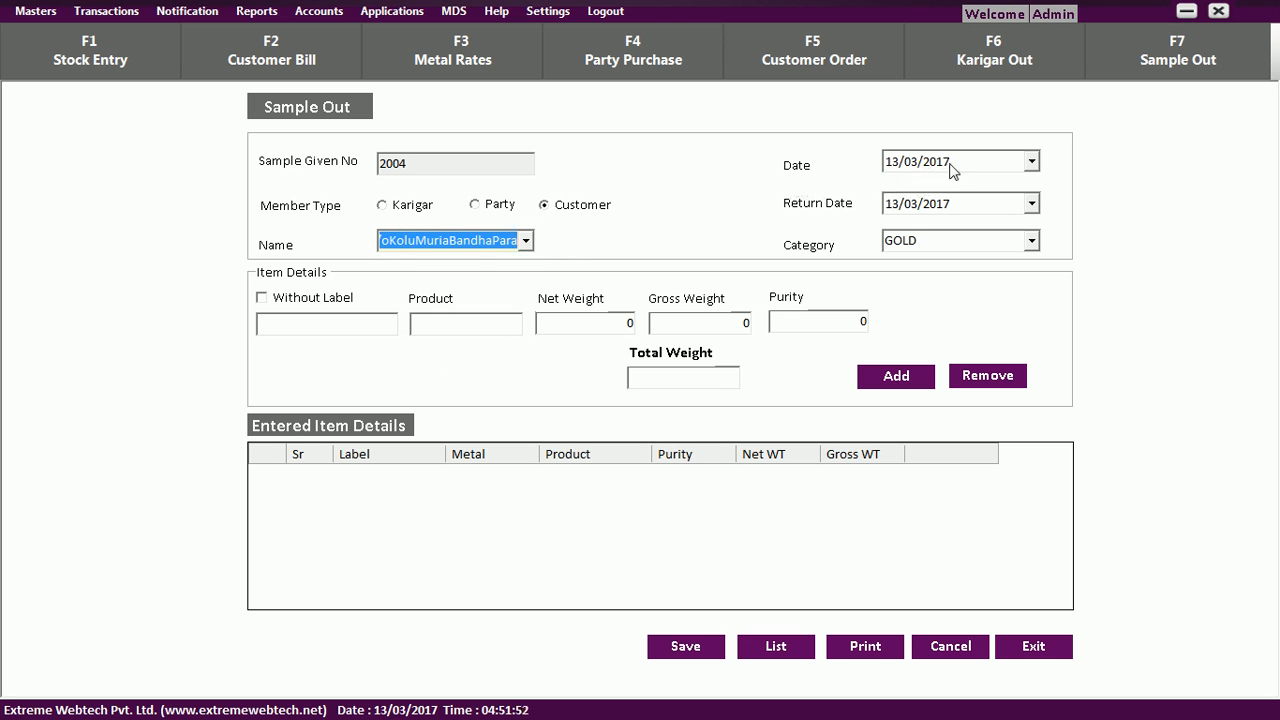
click(1011, 203)
click(1031, 204)
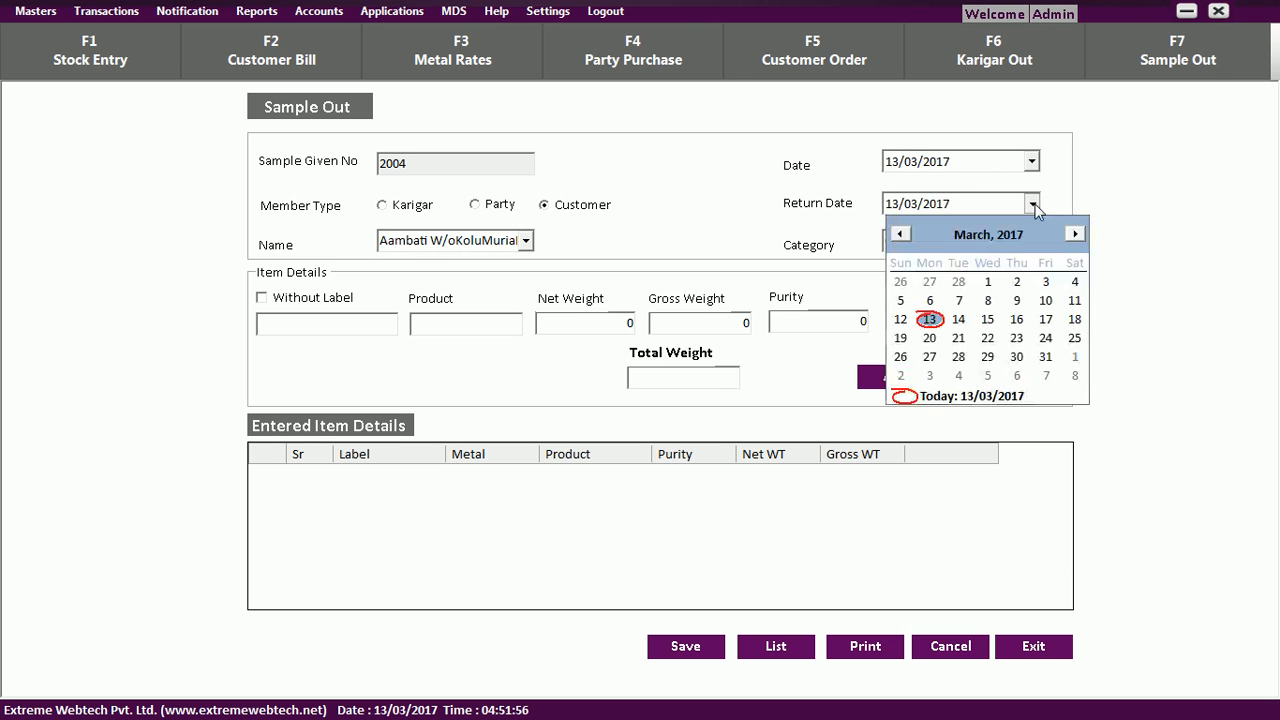
click(988, 340)
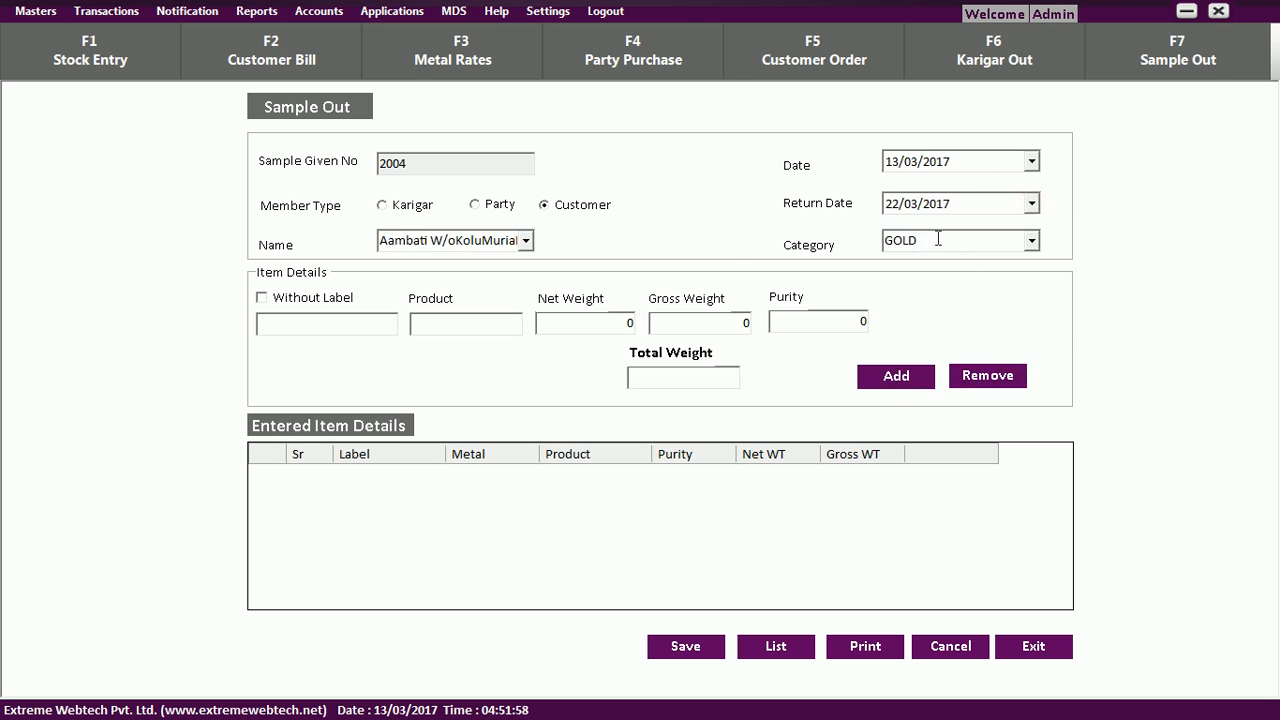
List ER5 Earrings, 23CT, 5.000 net, 6.000 gross on the sample out, then close it.
click(362, 324)
text(eR3)
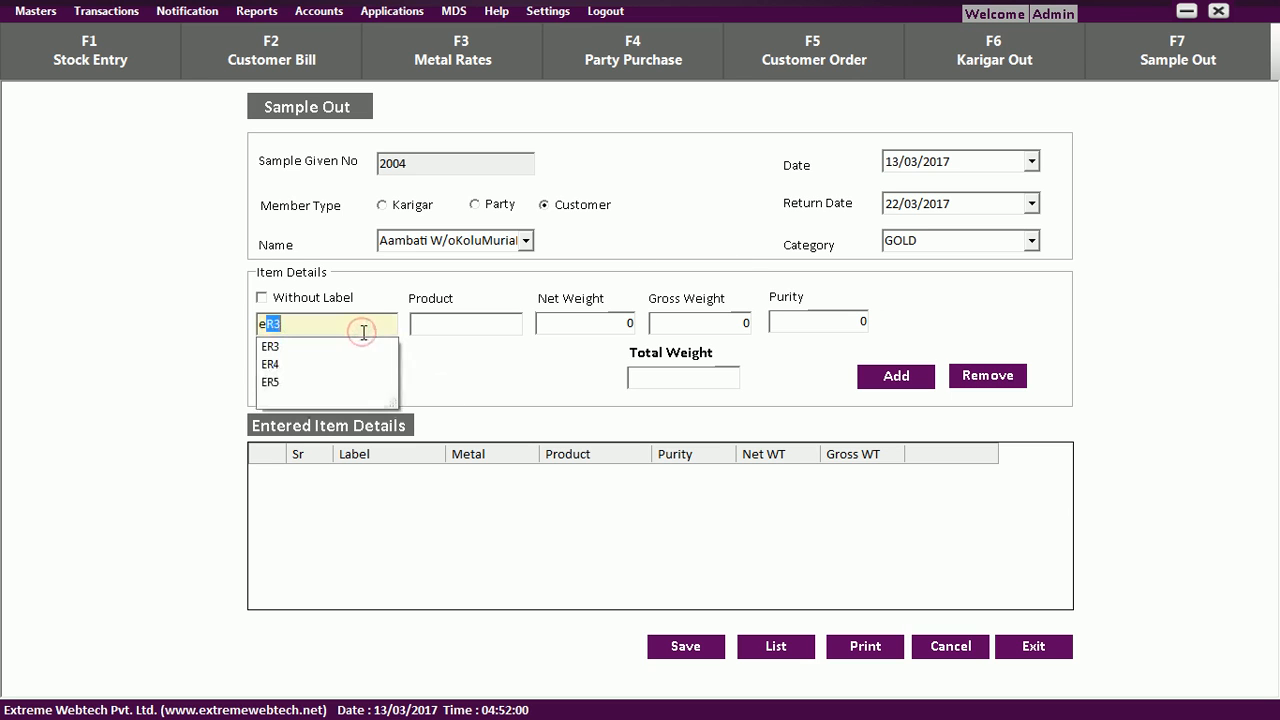
click(363, 382)
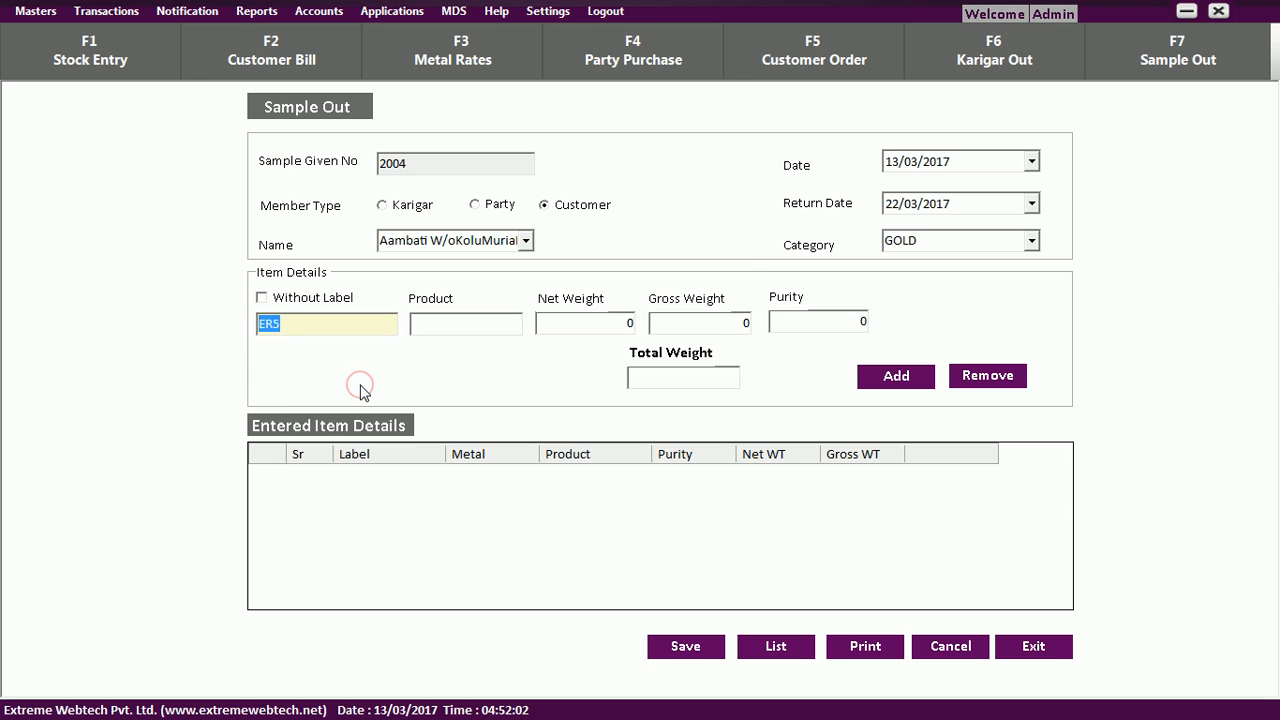
key(Tab)
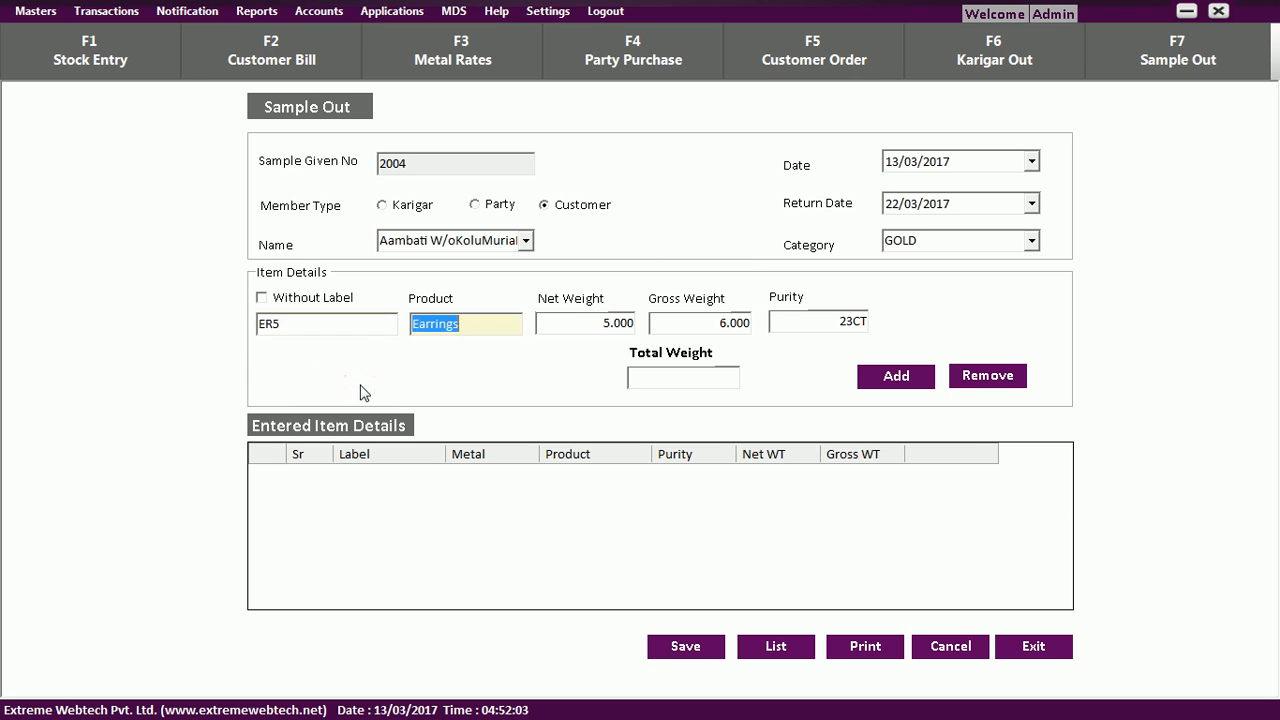
click(899, 377)
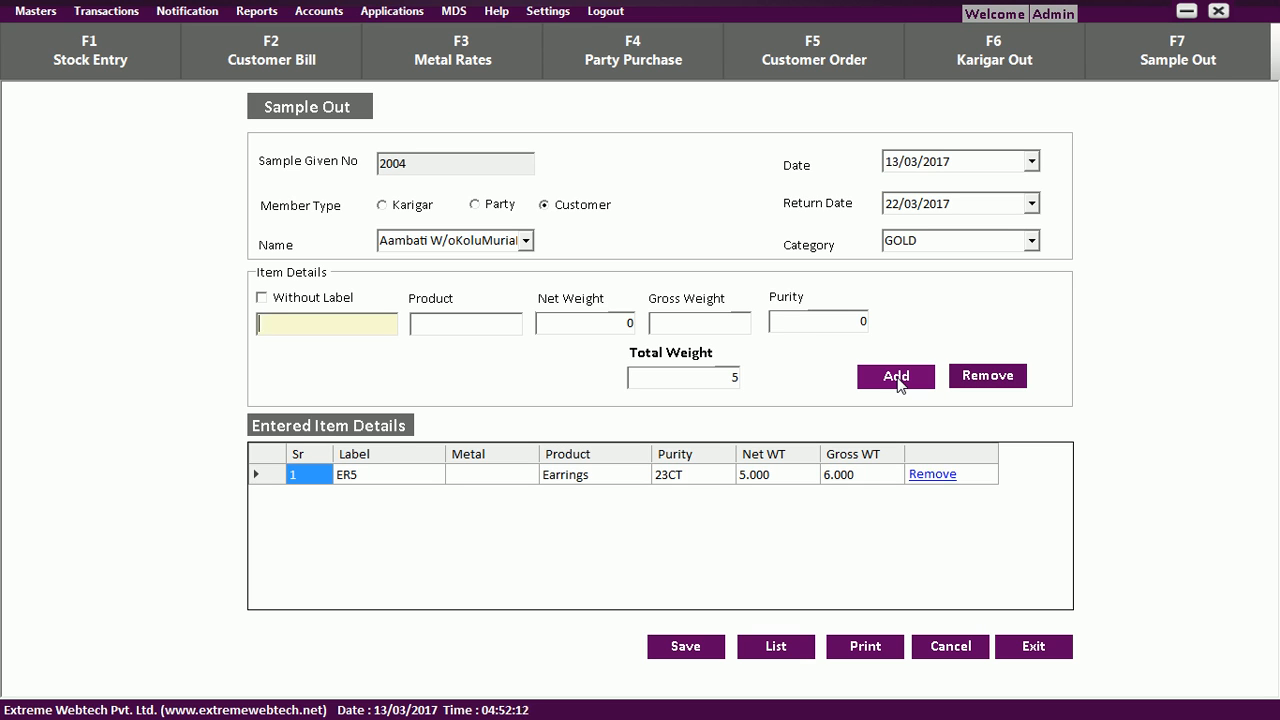
key(Escape)
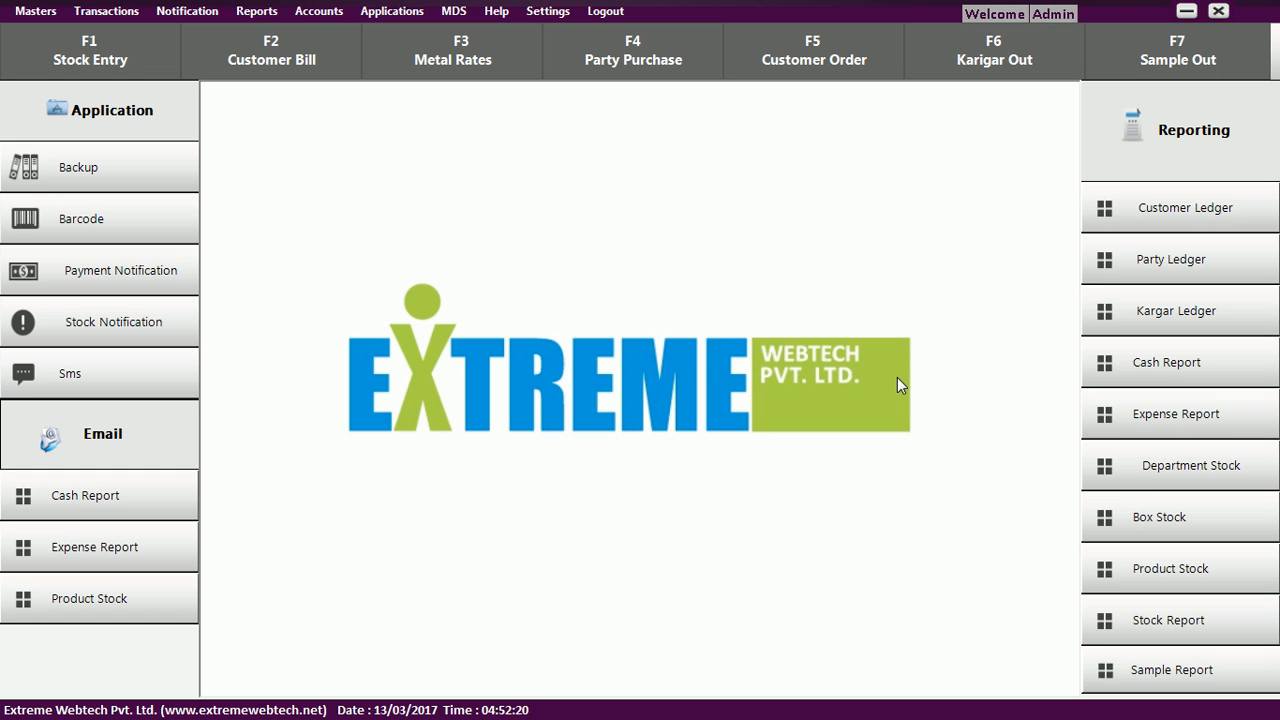
Open the Stock Report from Reports to view the GOLD opening stock dated 13/03/2017.
click(257, 12)
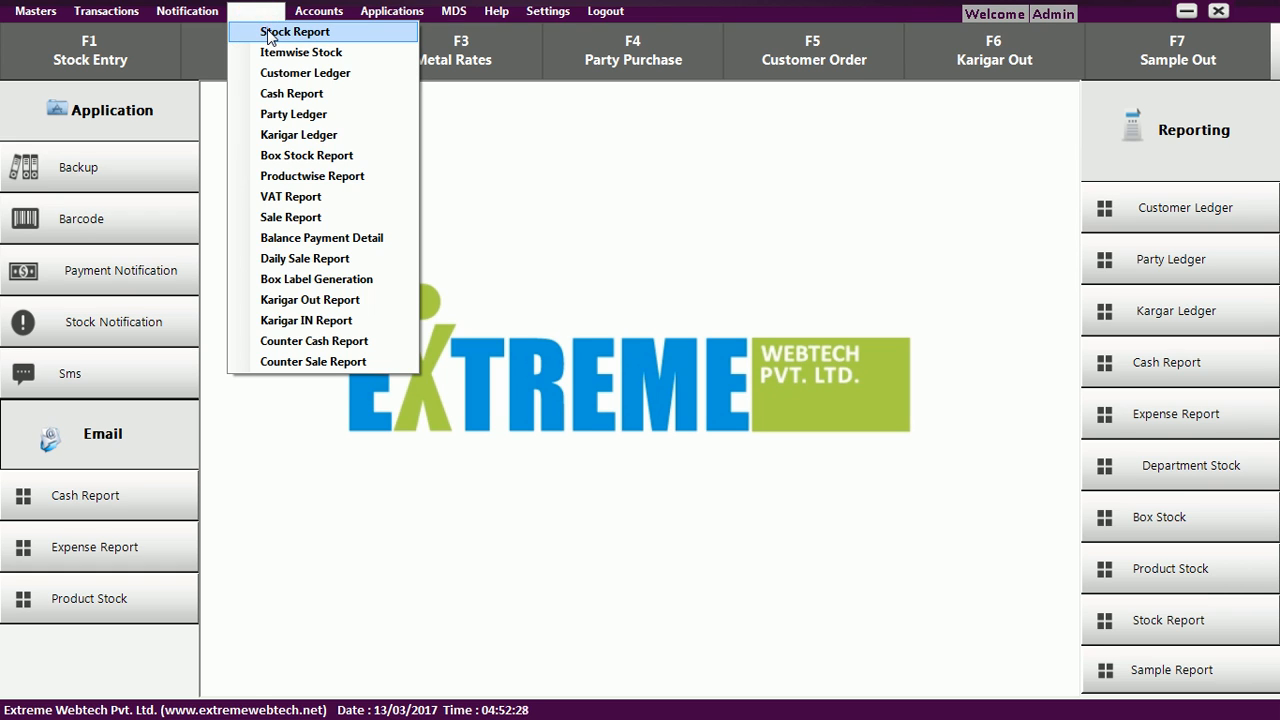
click(268, 34)
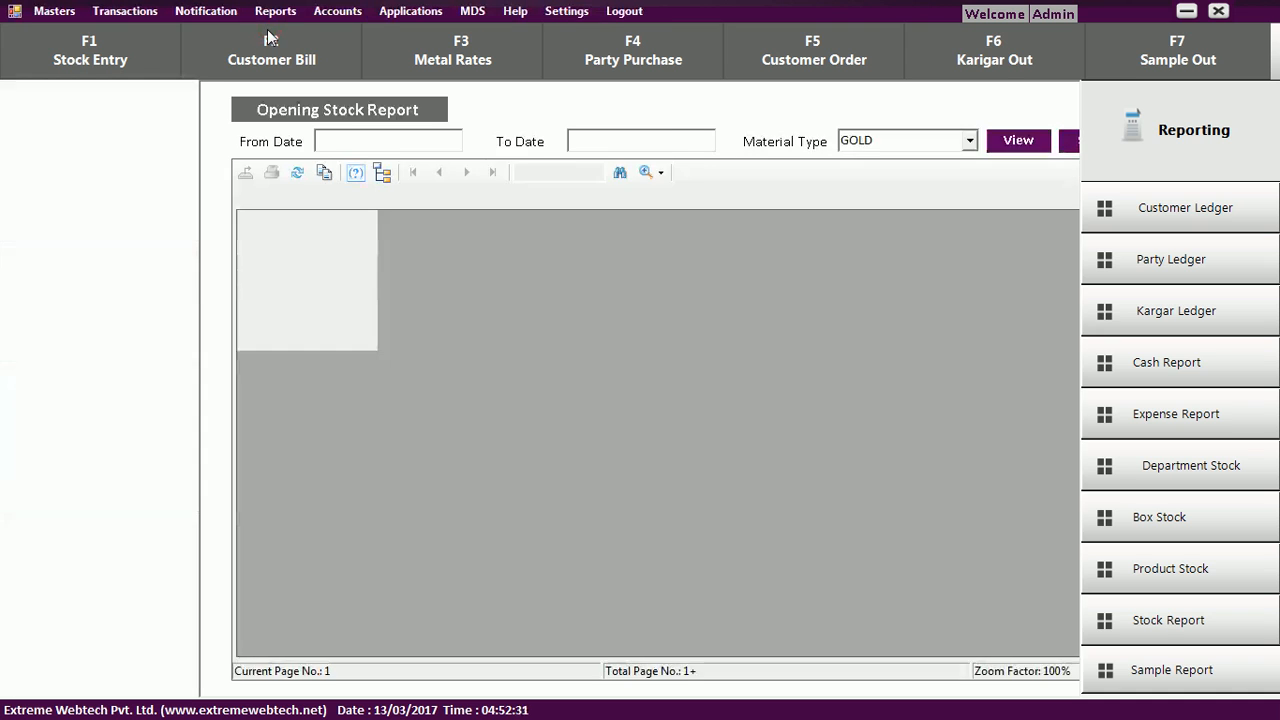
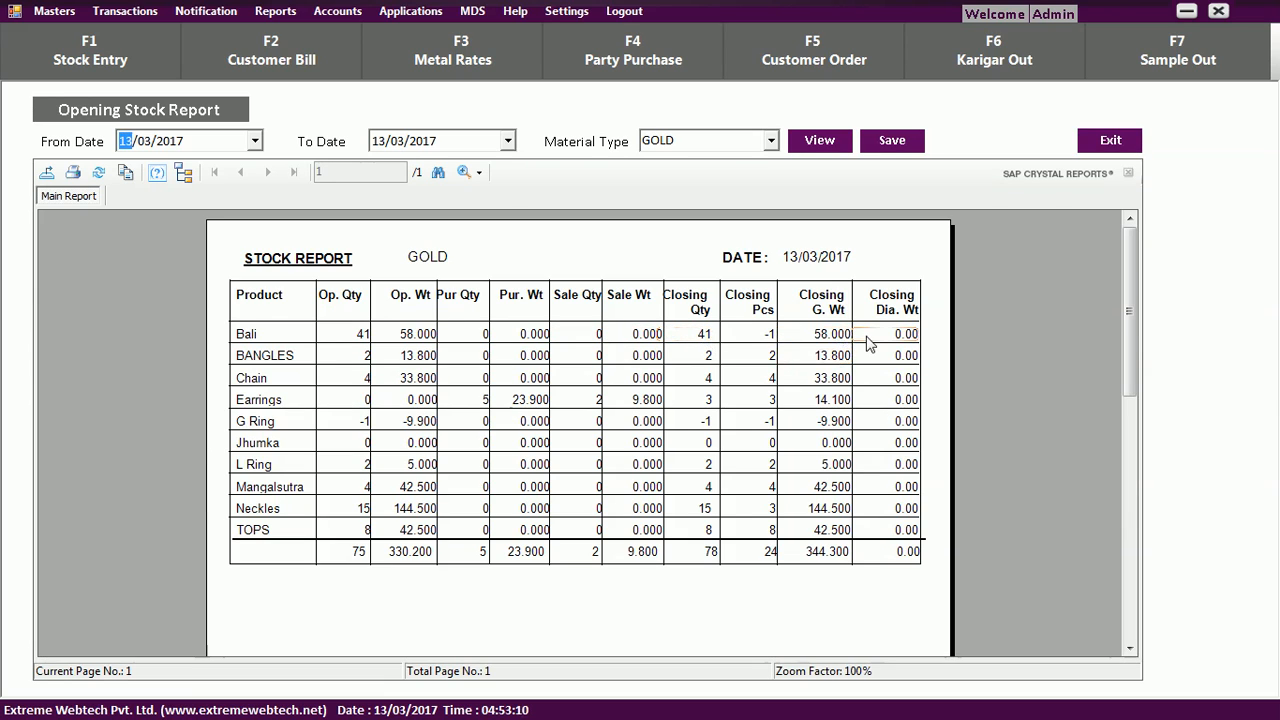
Scroll through the GOLD opening stock report for 13/03/2017 to its 78 qty, 344.300 gross totals.
drag(1133, 318, 1134, 342)
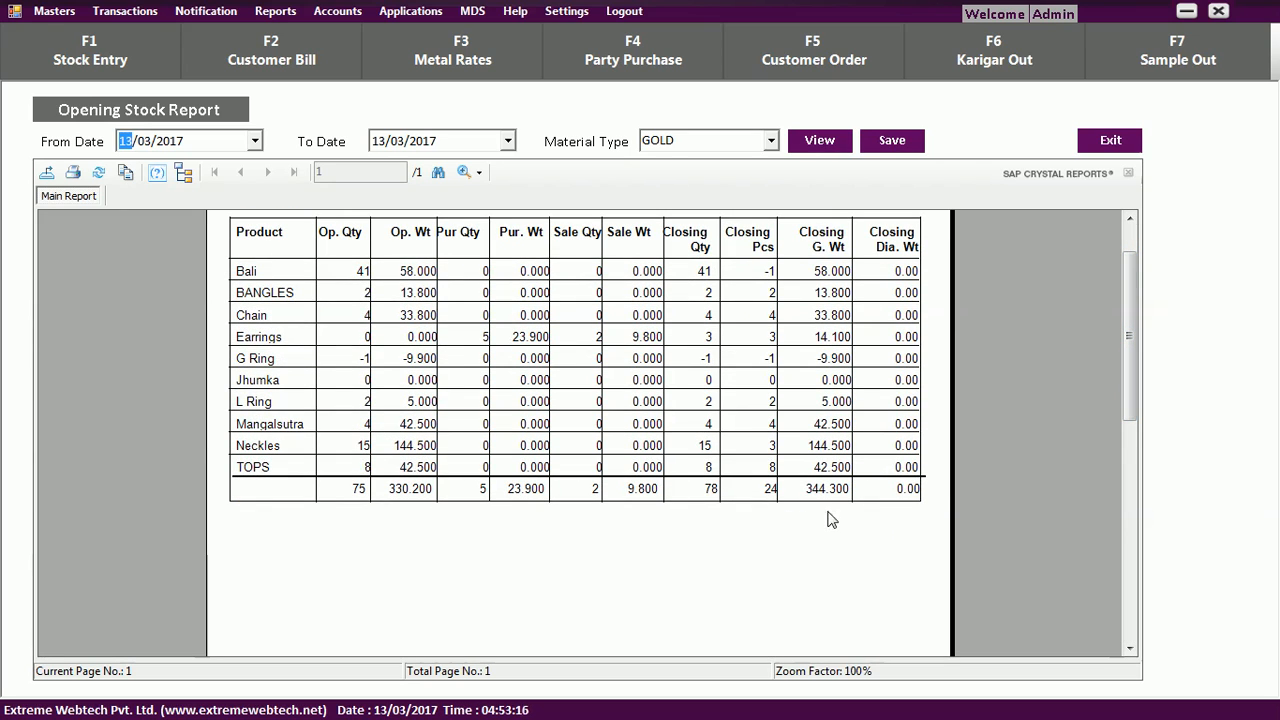
drag(1131, 401, 1150, 373)
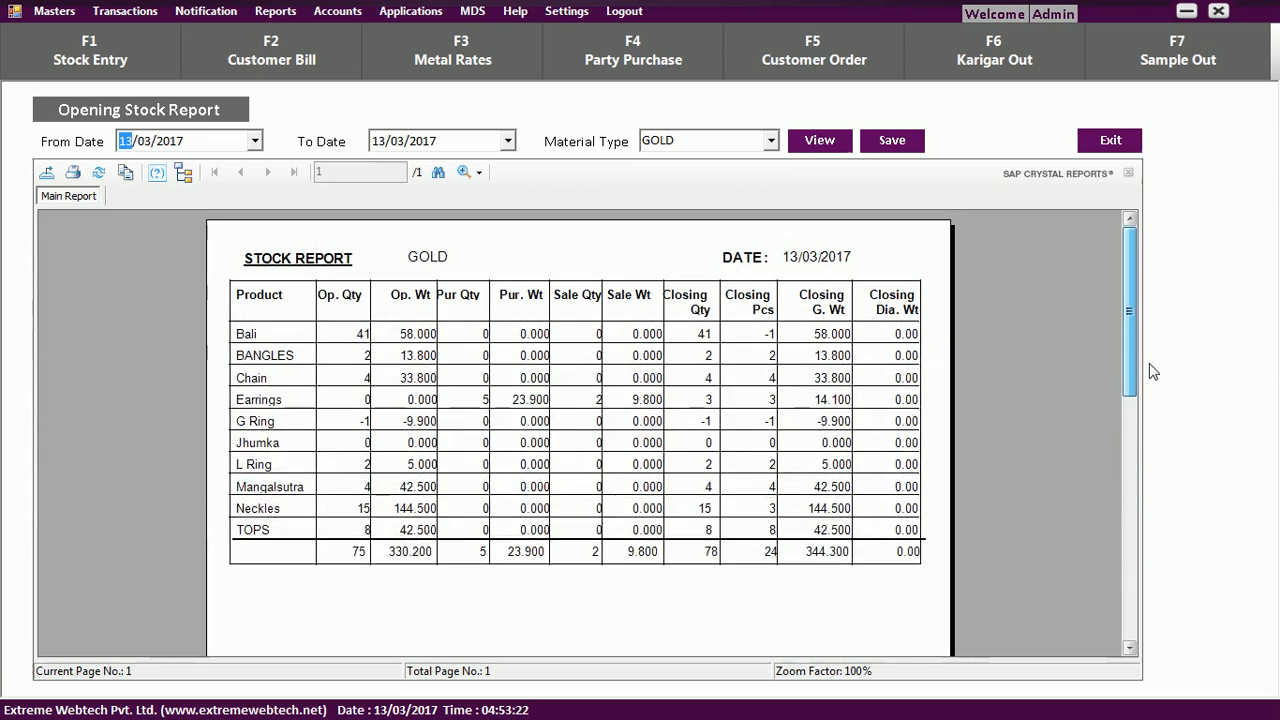
Open the Itemwise Stock report listing stock for all items.
click(280, 12)
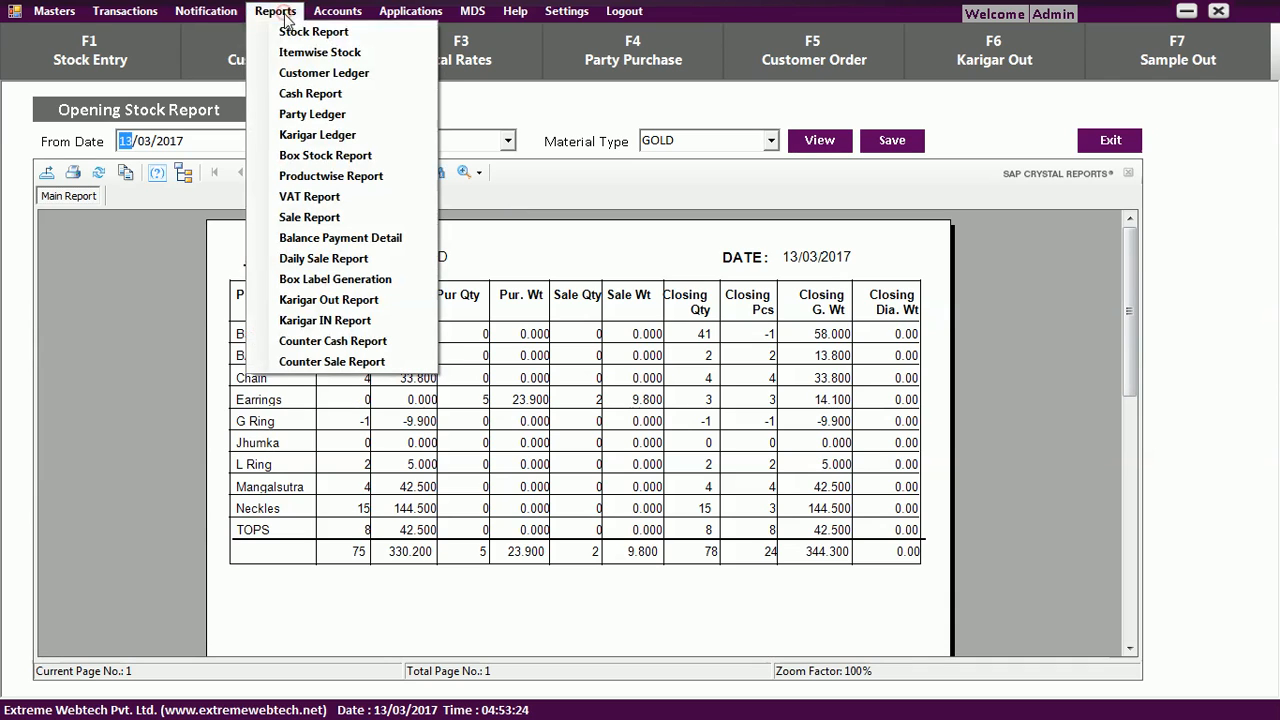
click(303, 52)
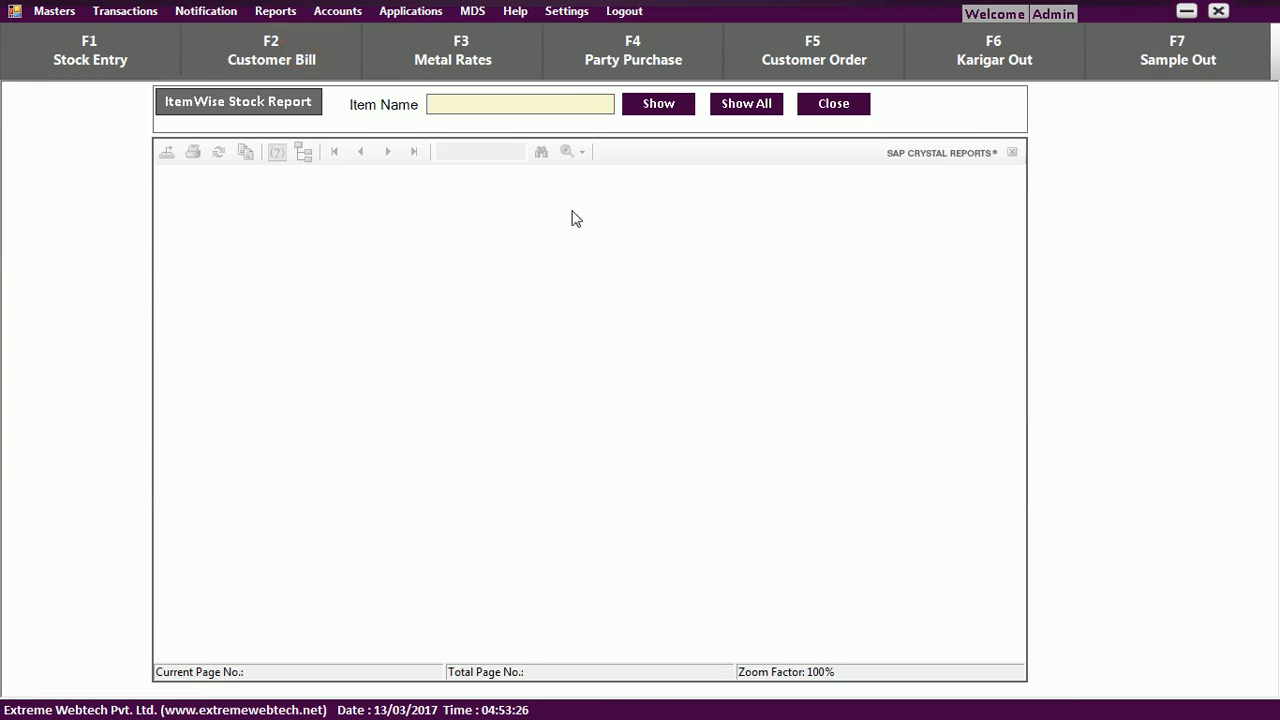
click(741, 110)
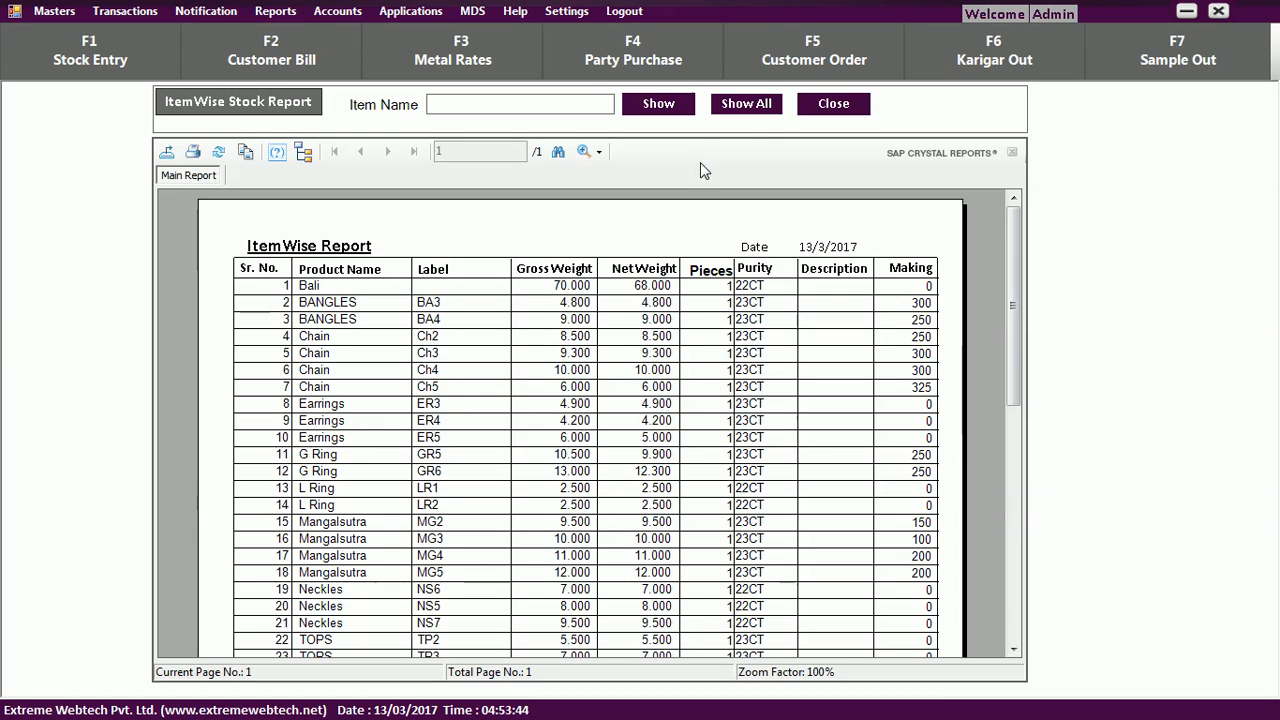
Filter the itemwise stock report to Chain items: 4 pieces, 33.800 gross and net weight.
click(563, 104)
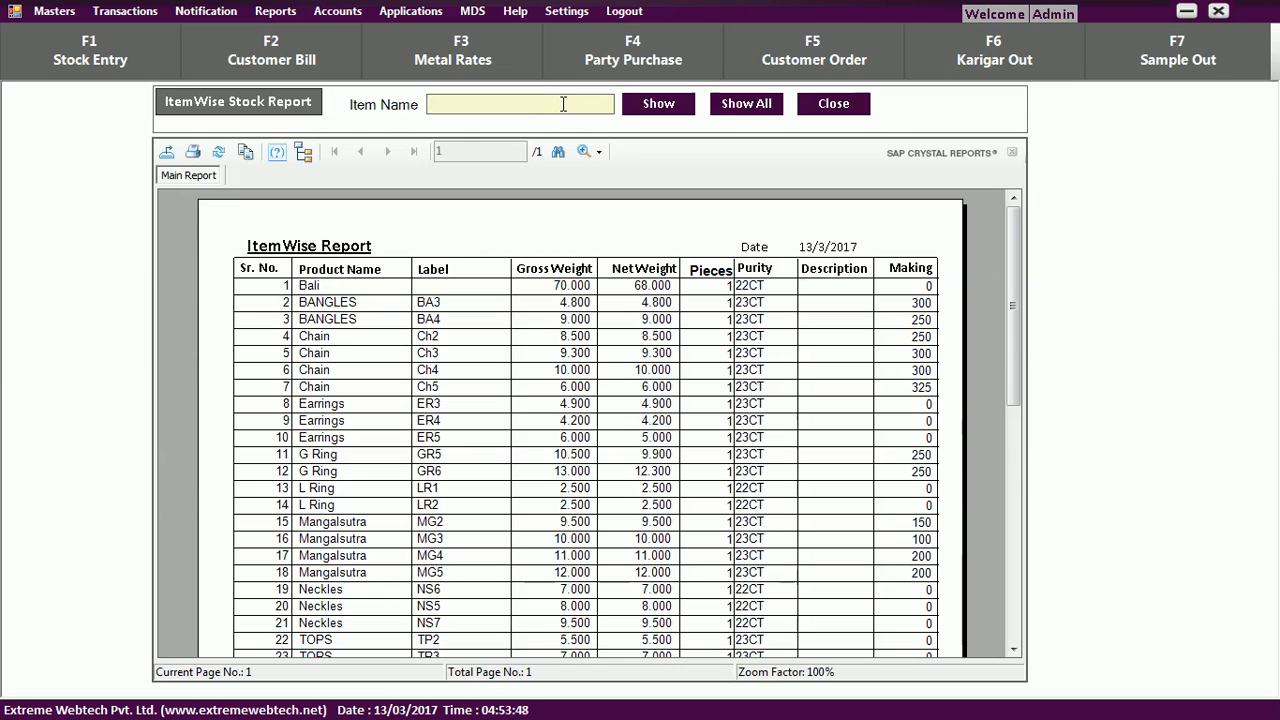
text(chain)
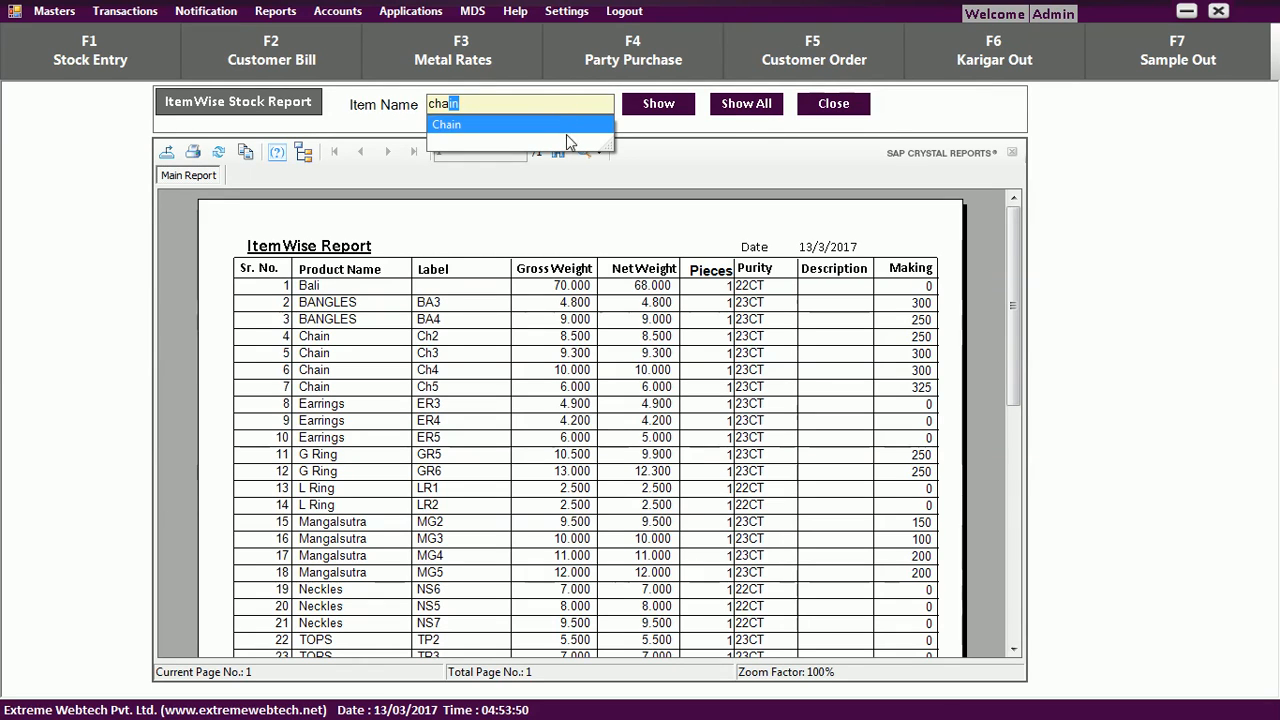
click(558, 125)
click(659, 105)
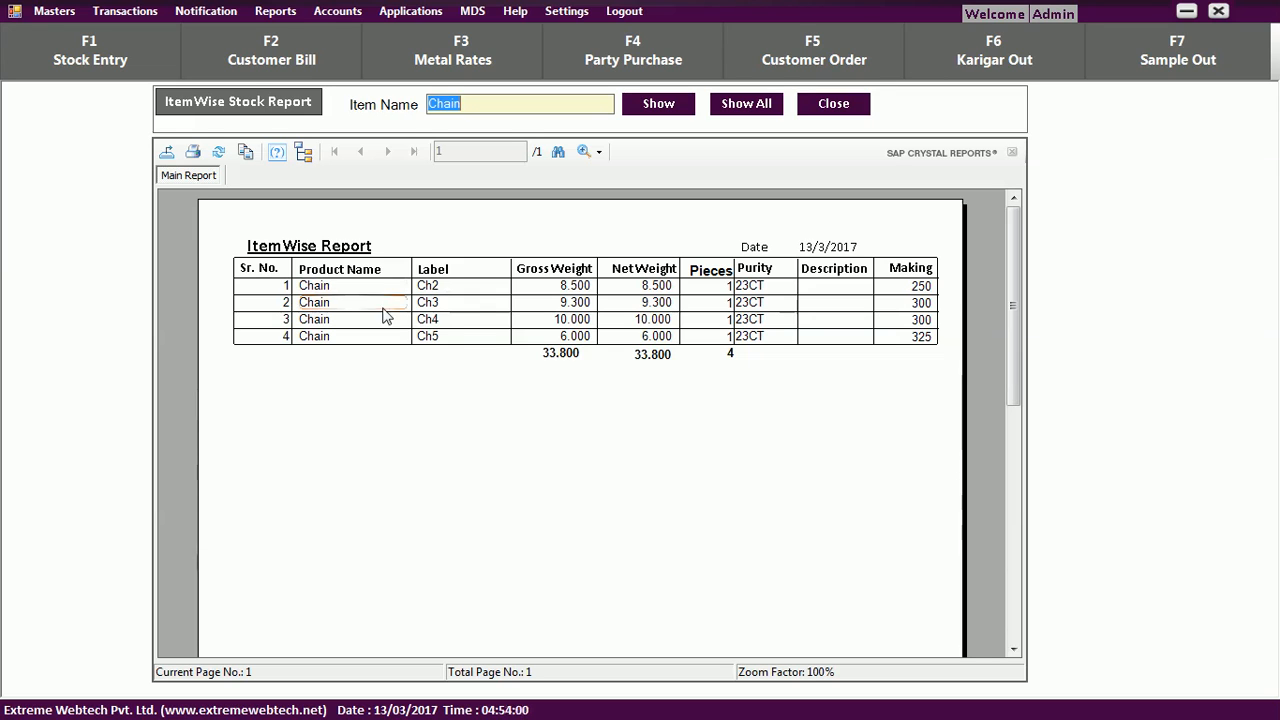
click(295, 12)
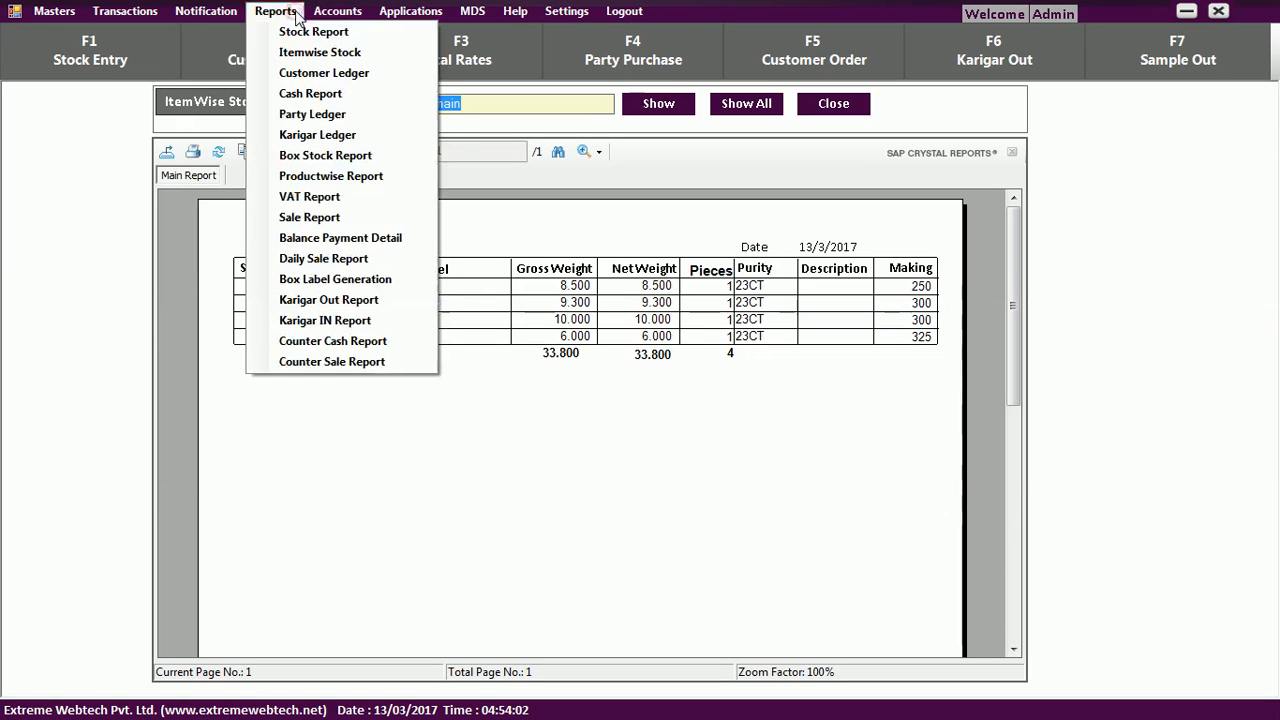
Review the 13/03/2017 Cash Report: purchased gold 34.70 and total cash in hand 36,892.00.
click(303, 94)
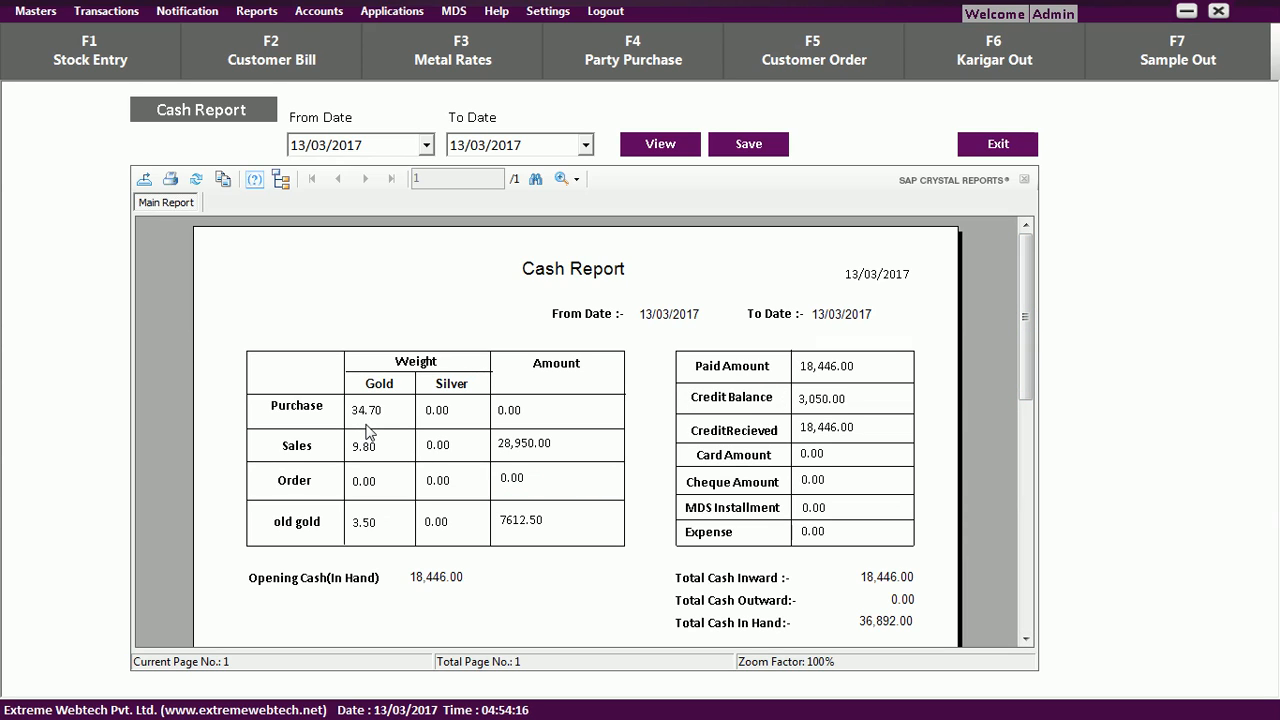
click(324, 417)
click(353, 421)
click(432, 418)
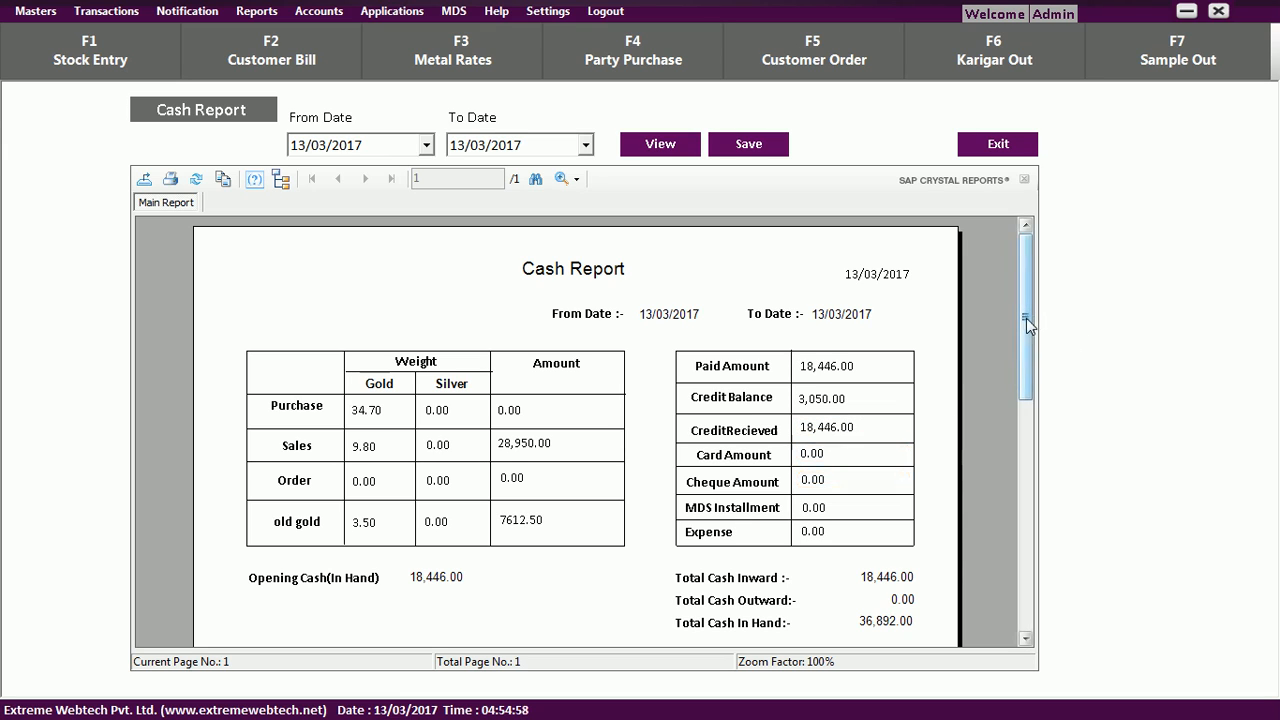
drag(1026, 318, 1024, 363)
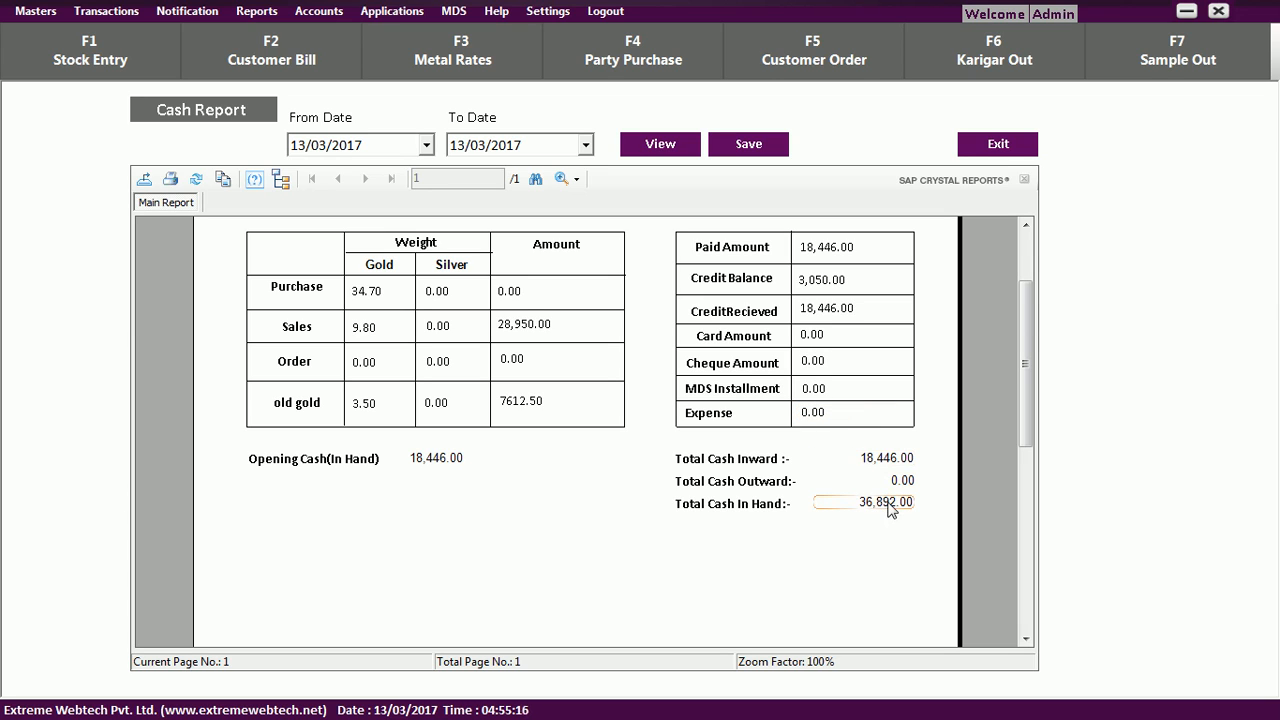
drag(1028, 404, 1038, 357)
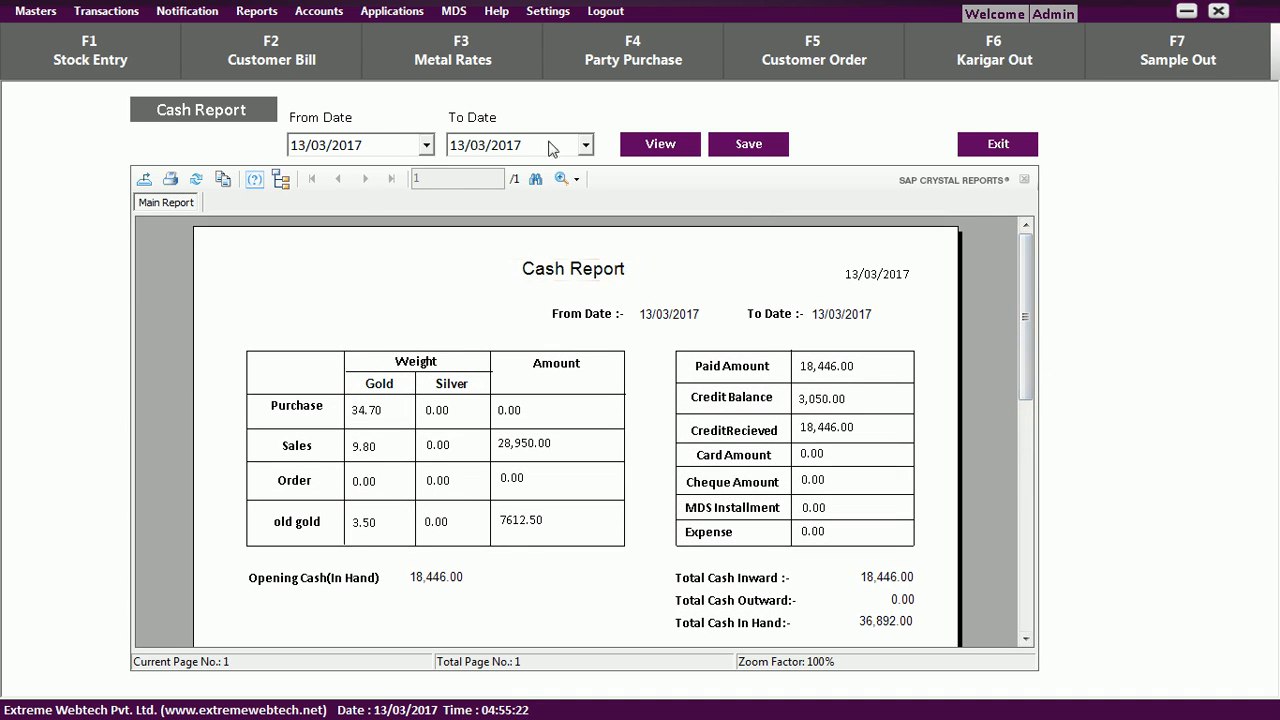
click(272, 15)
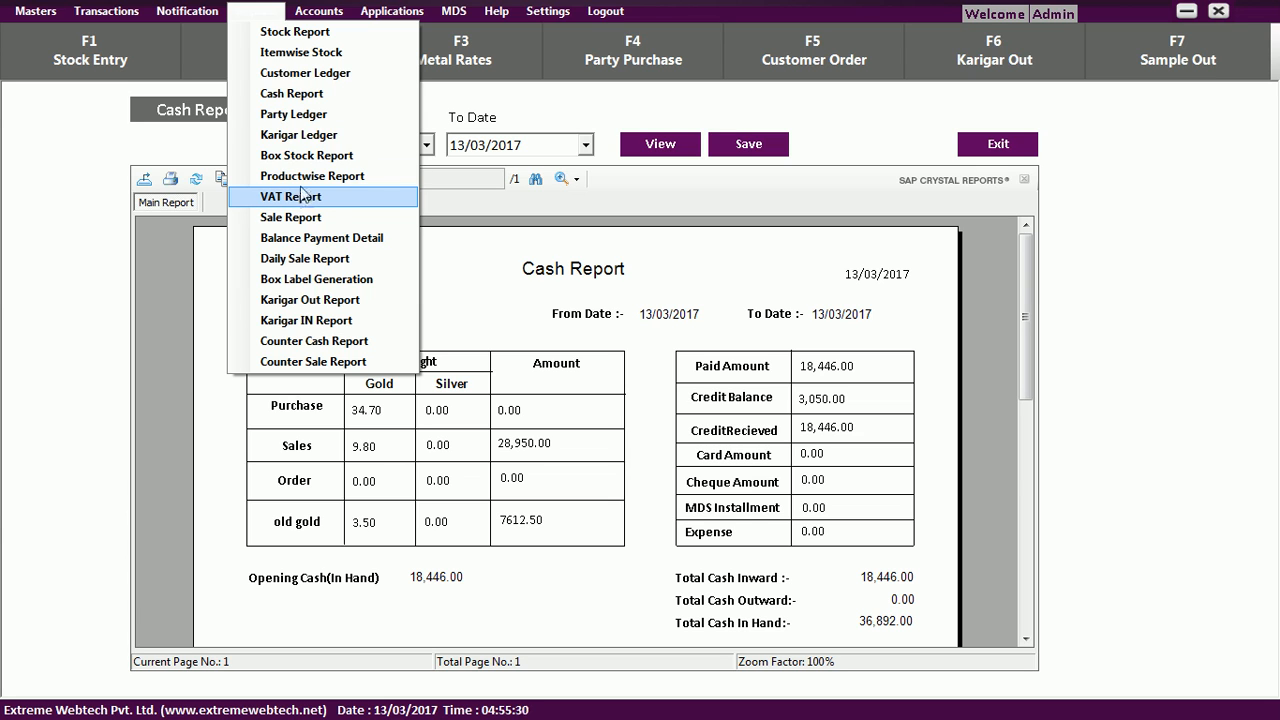
Generate Test Customer's ledger report showing 3,050.00 credit, then close it.
click(303, 78)
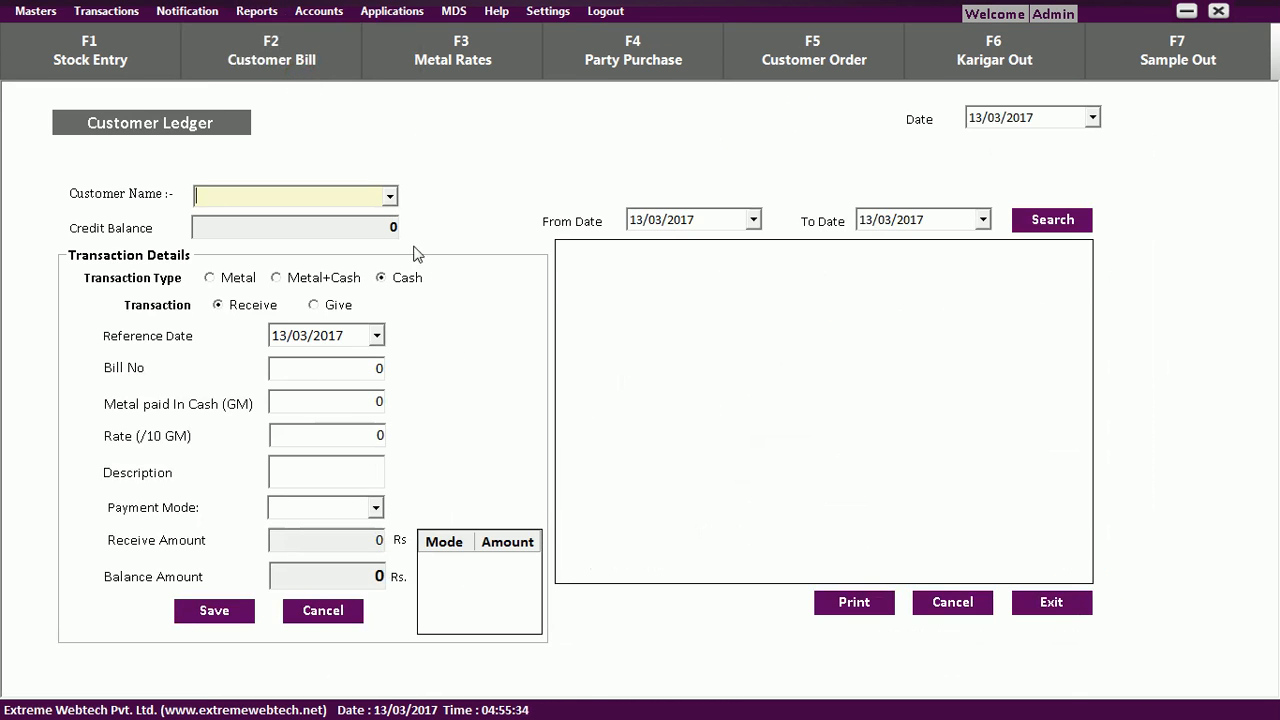
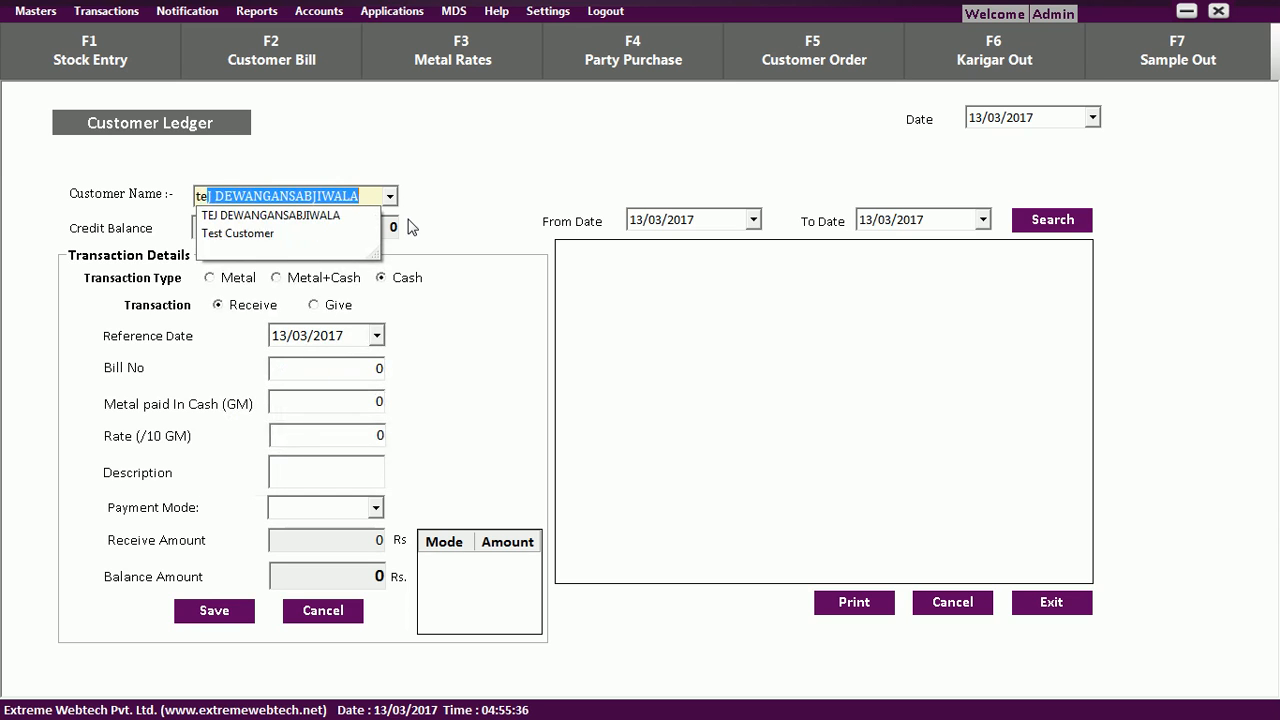
click(337, 238)
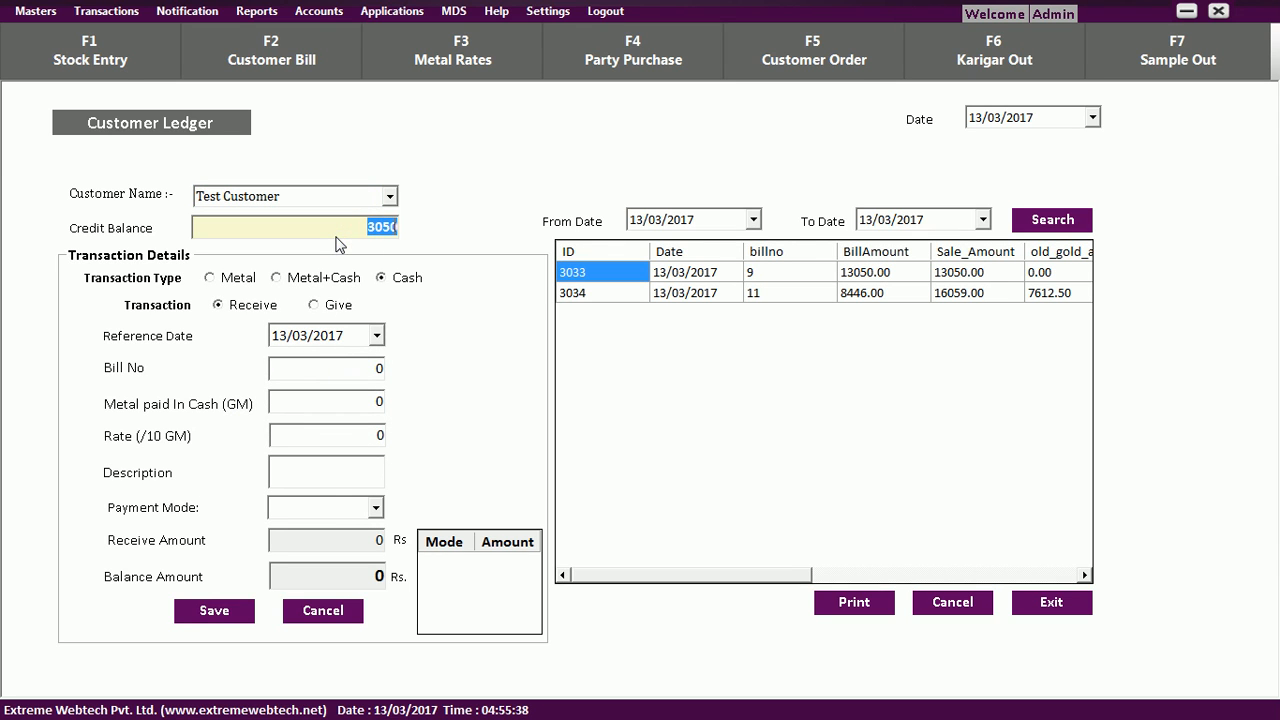
click(383, 227)
click(848, 605)
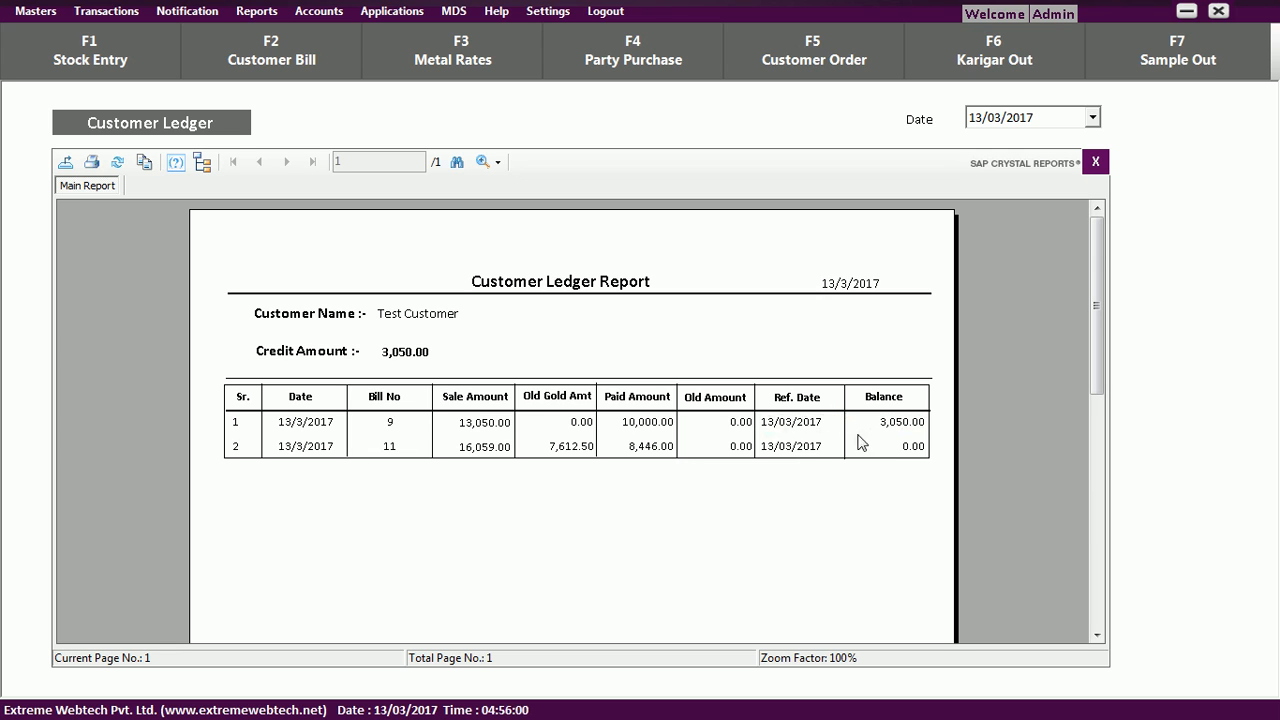
key(Escape)
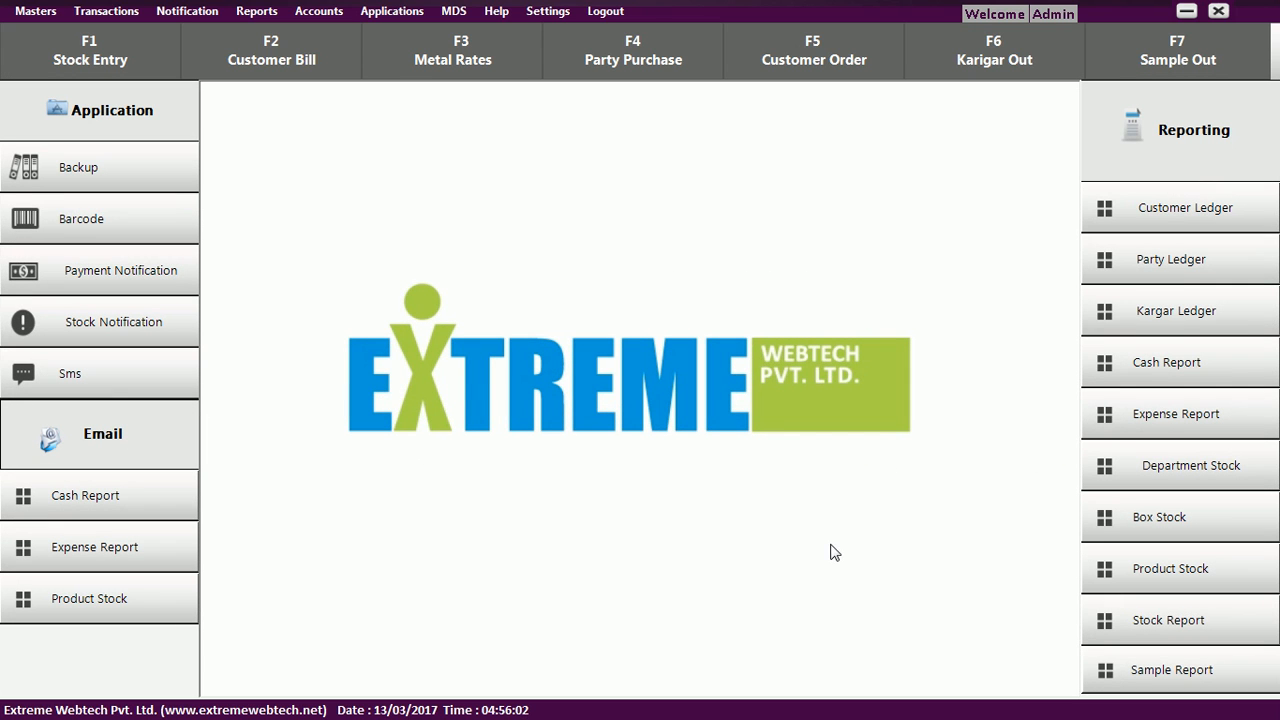
Print a supplier's Party Ledger report for 13/03/2017 showing 1,394.330 debit gold.
click(256, 11)
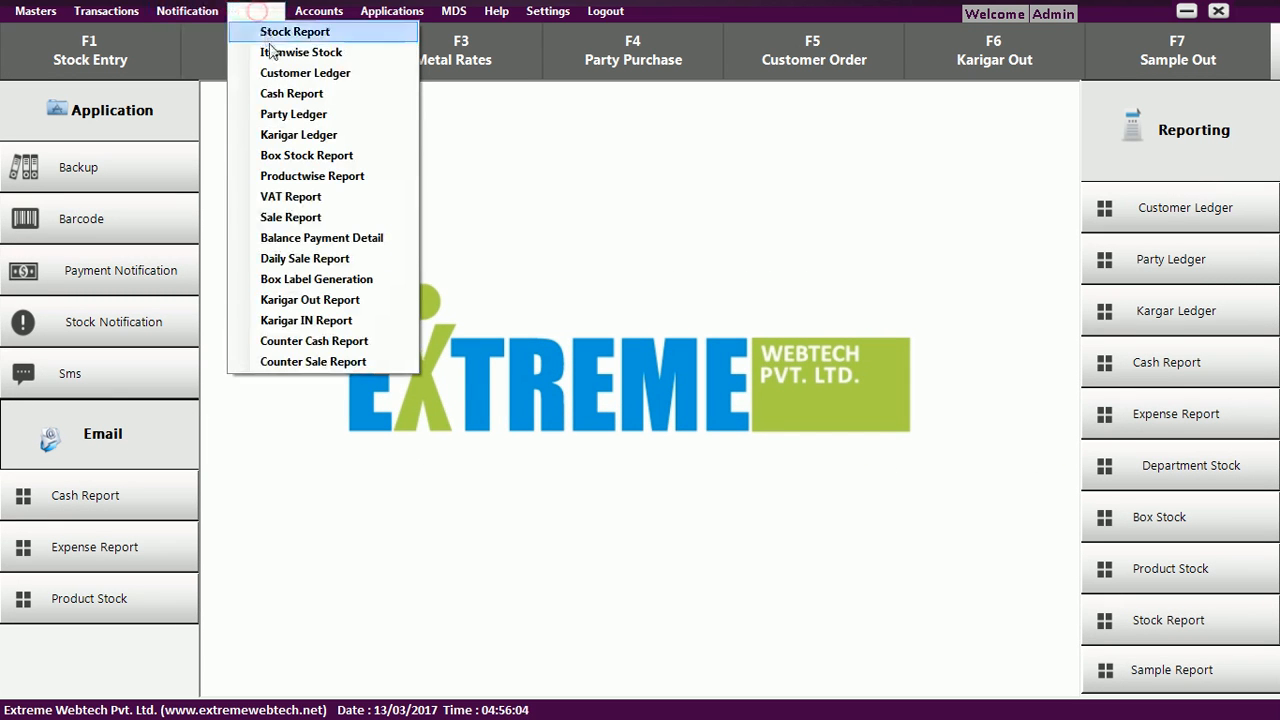
click(277, 116)
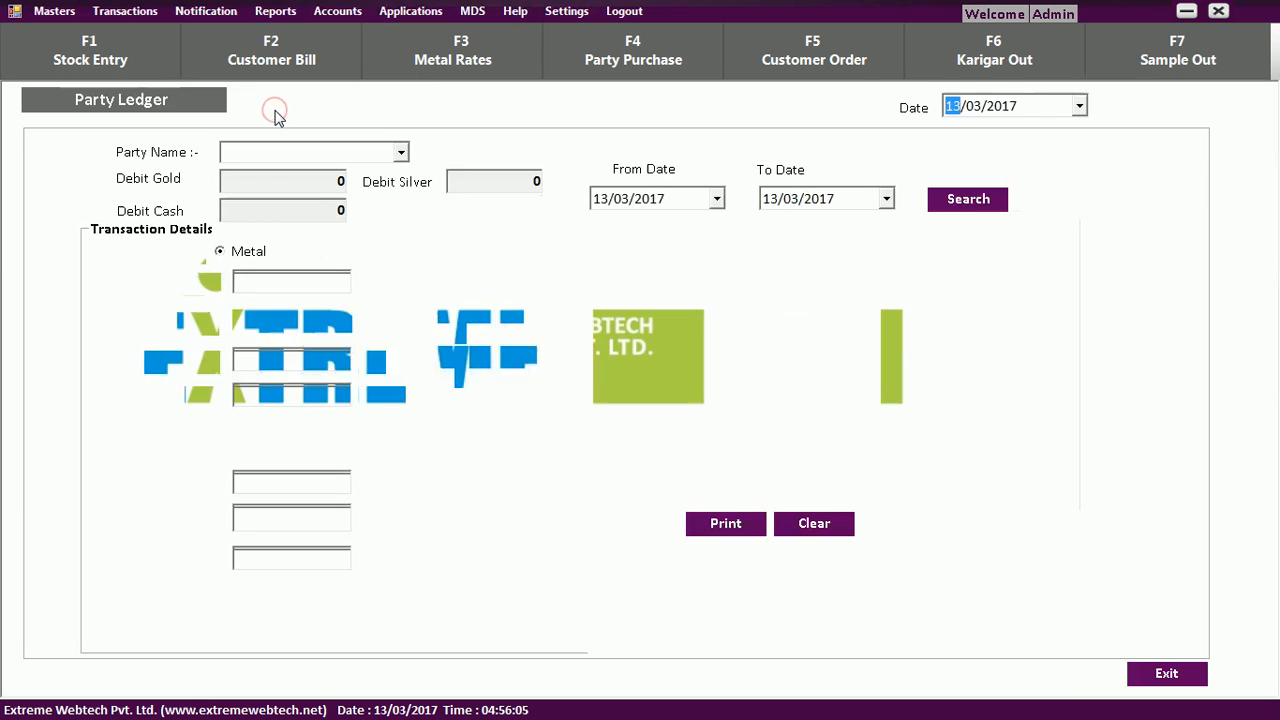
click(400, 155)
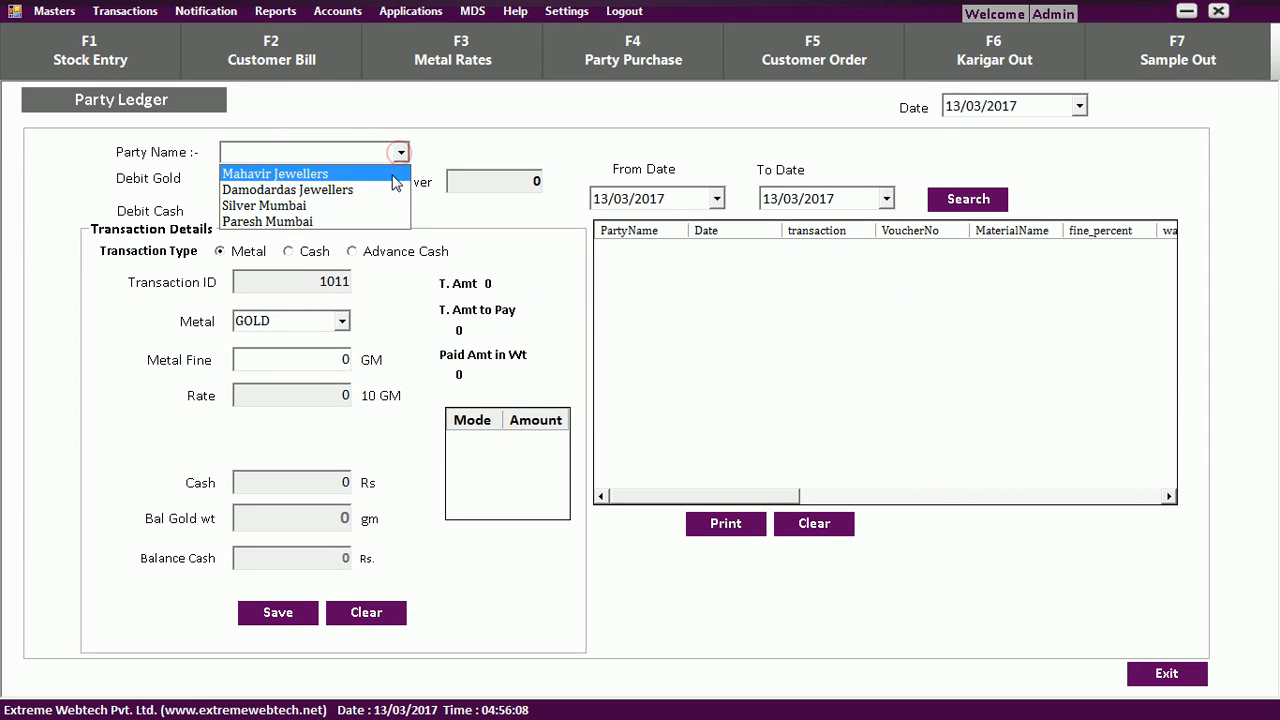
click(381, 219)
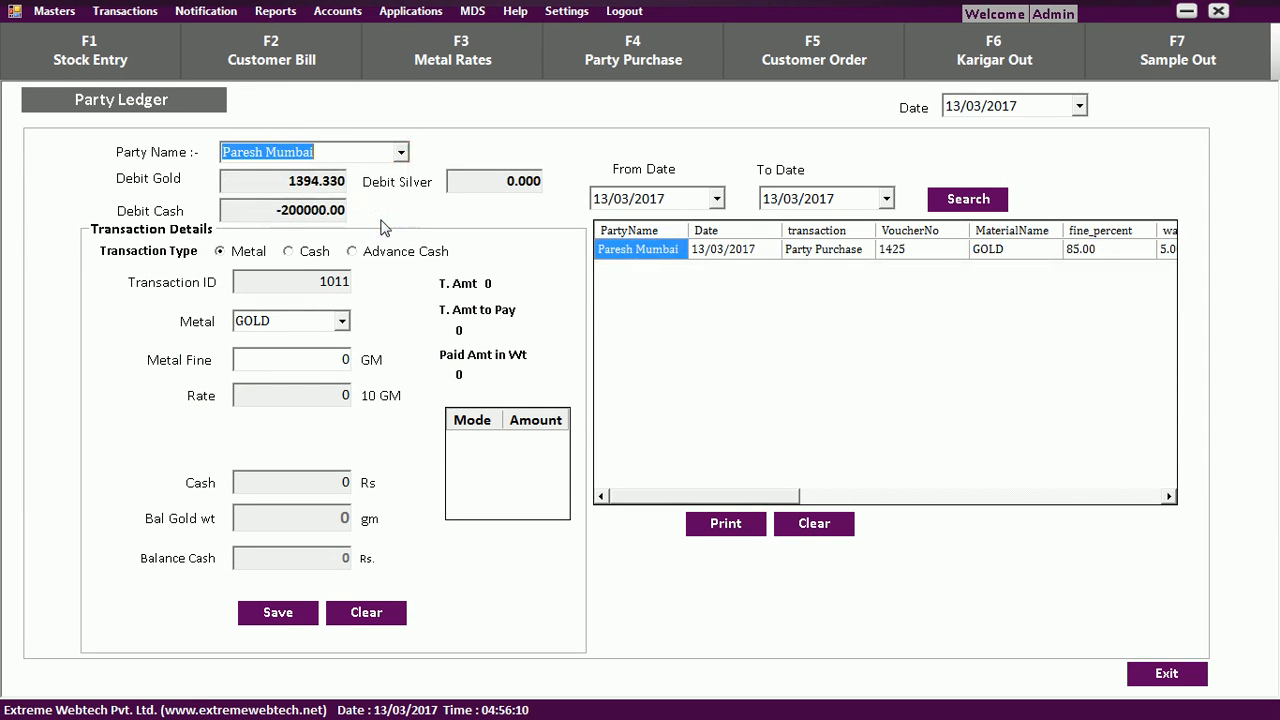
click(317, 183)
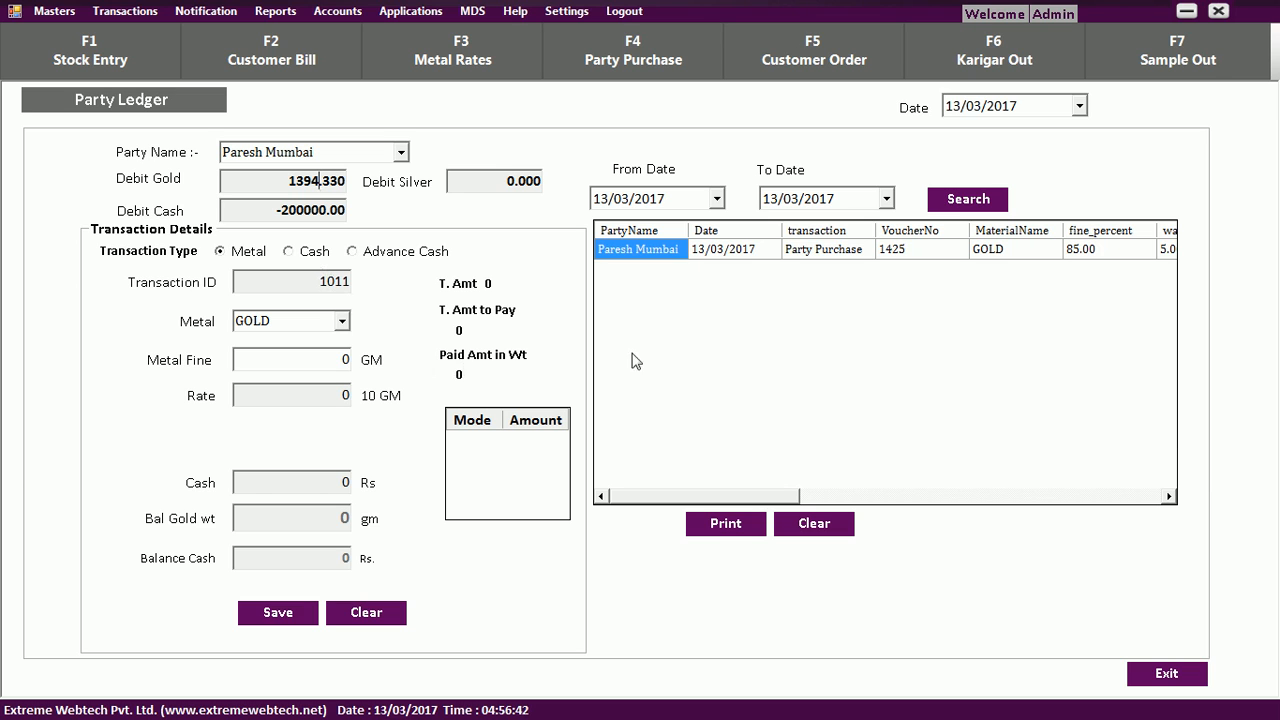
click(716, 528)
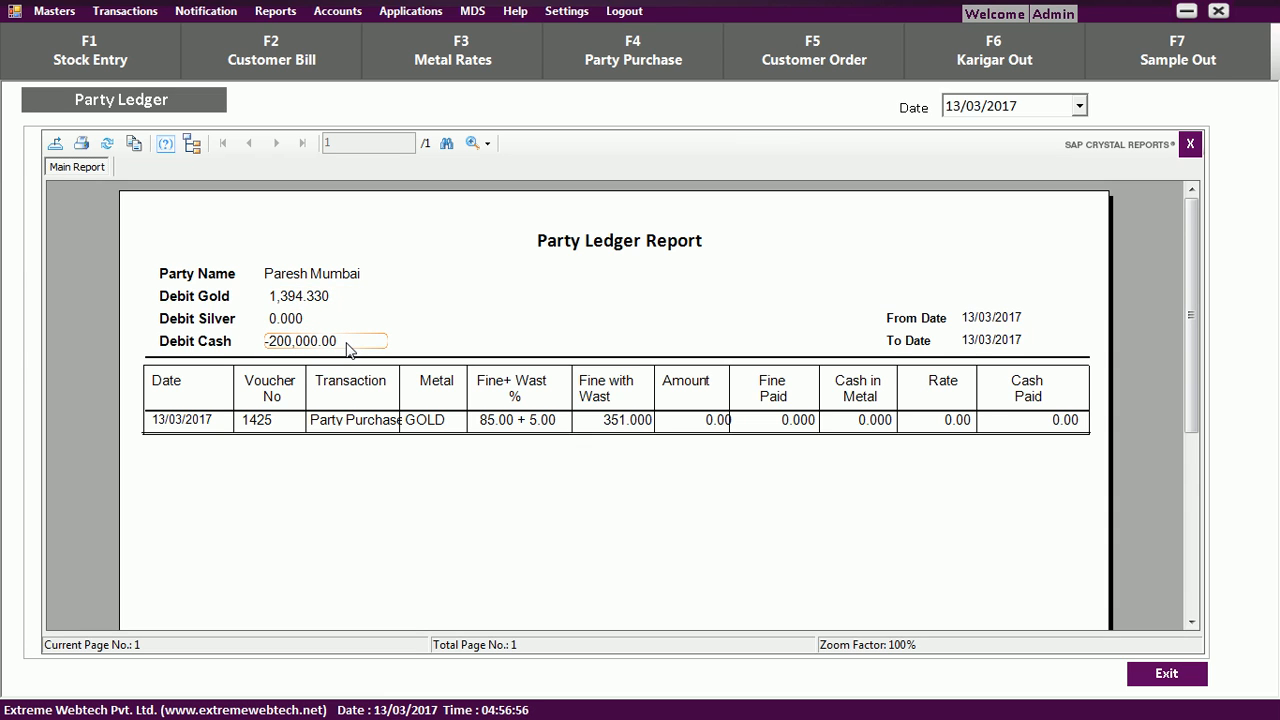
Close the party ledger and show the VAT report for 13/03/2017.
key(Escape)
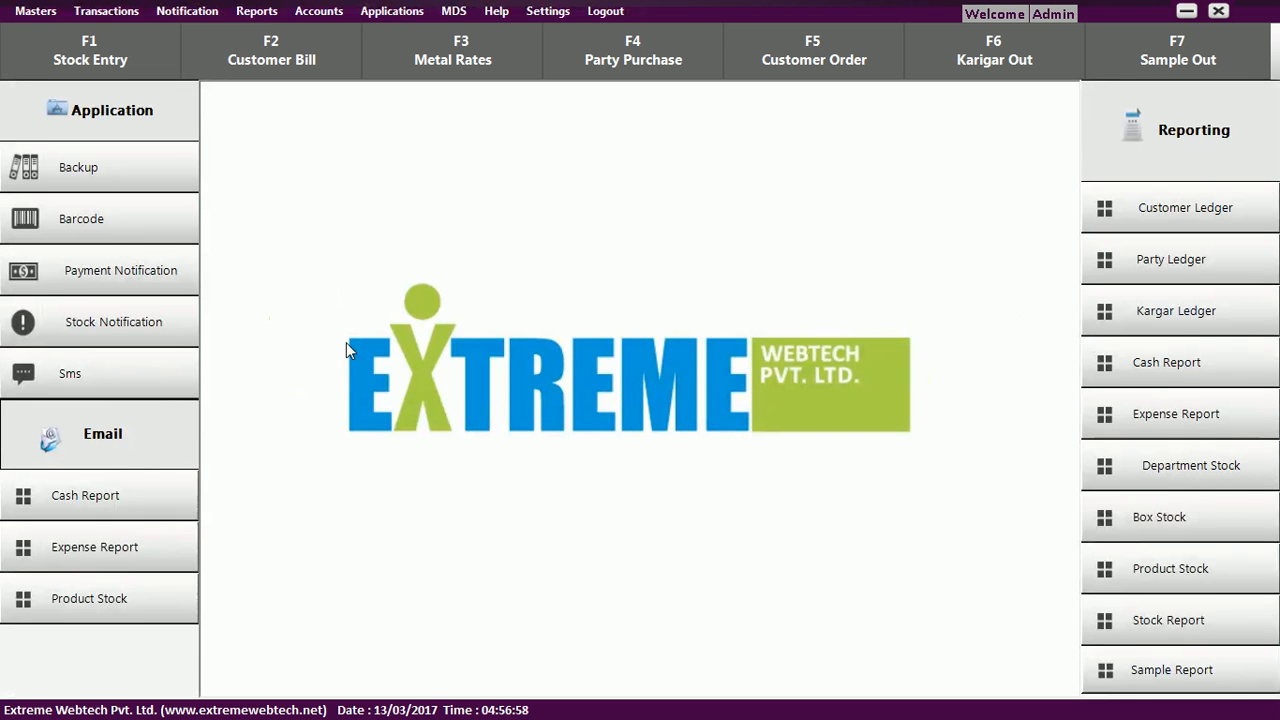
click(258, 11)
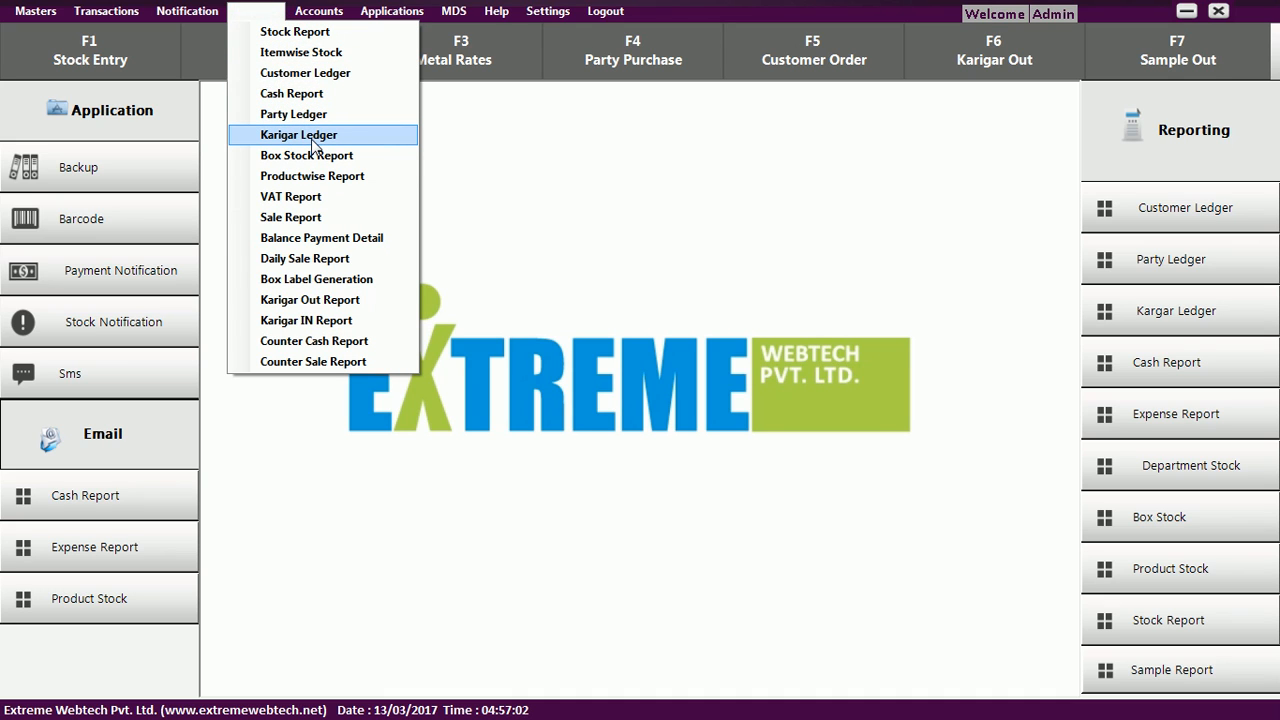
click(316, 198)
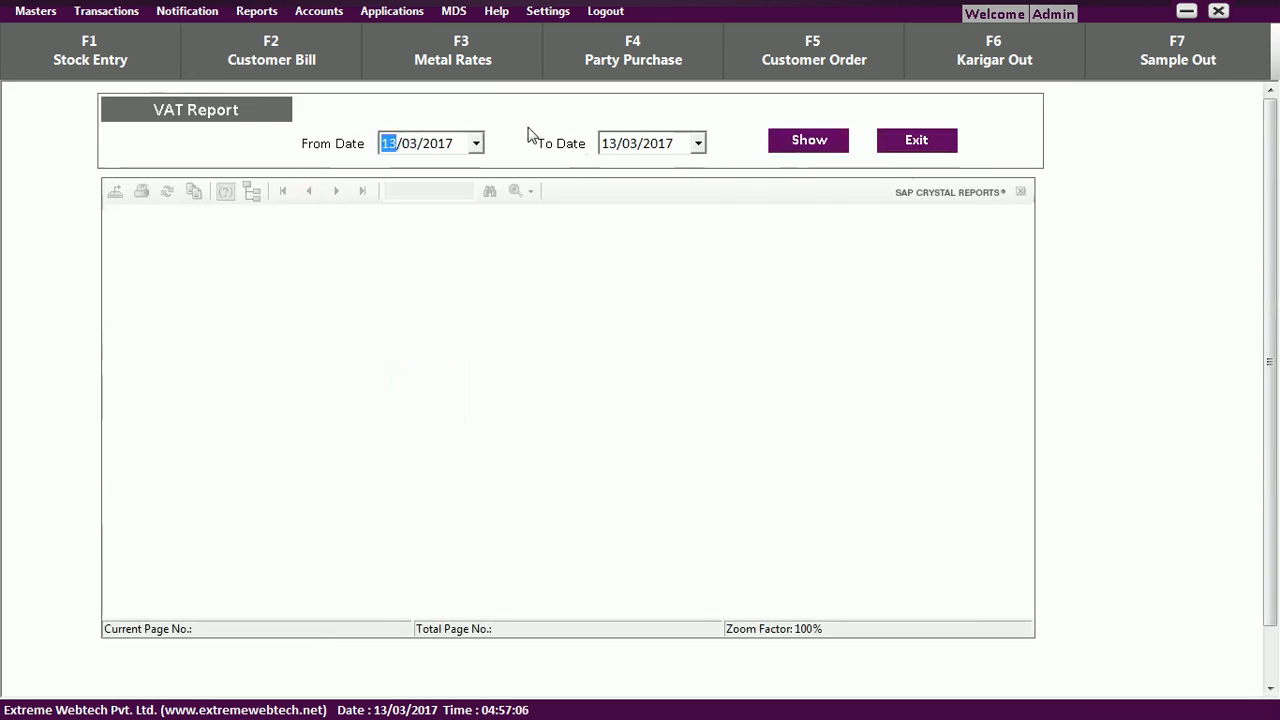
click(791, 143)
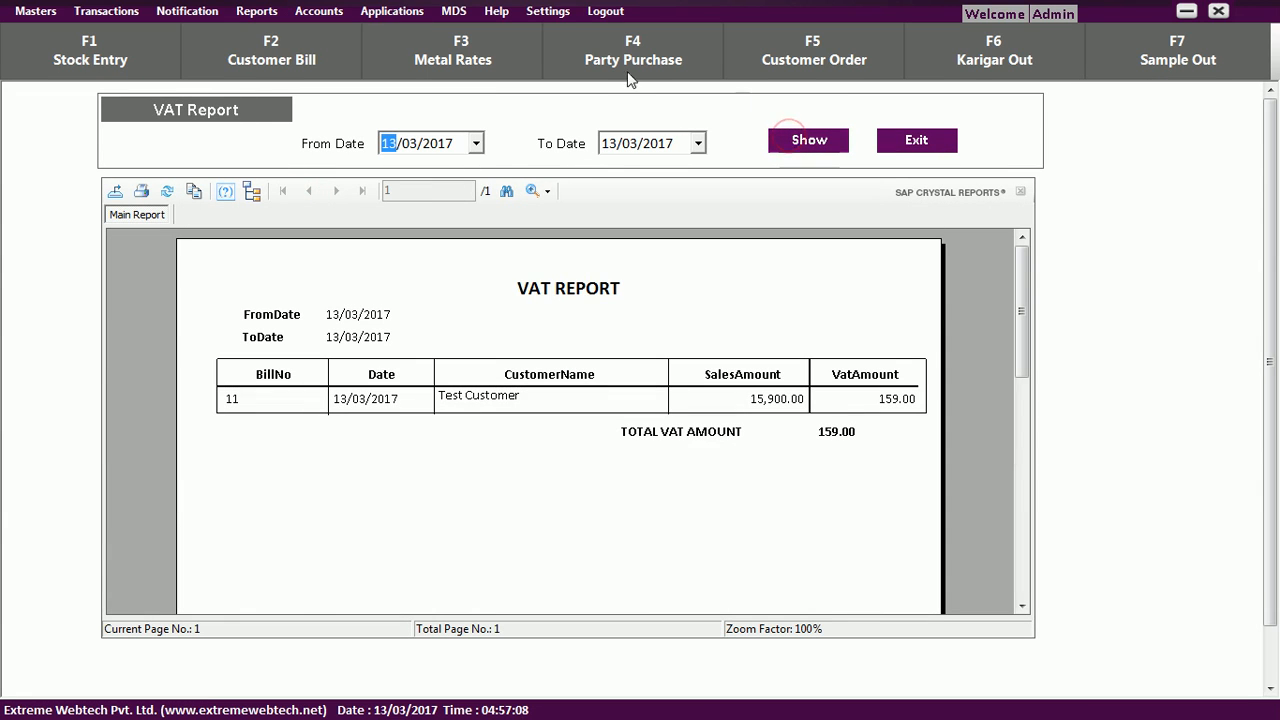
Rerun the VAT report from 01/02/2017, listing six bills with total VAT 1,483.13.
click(476, 145)
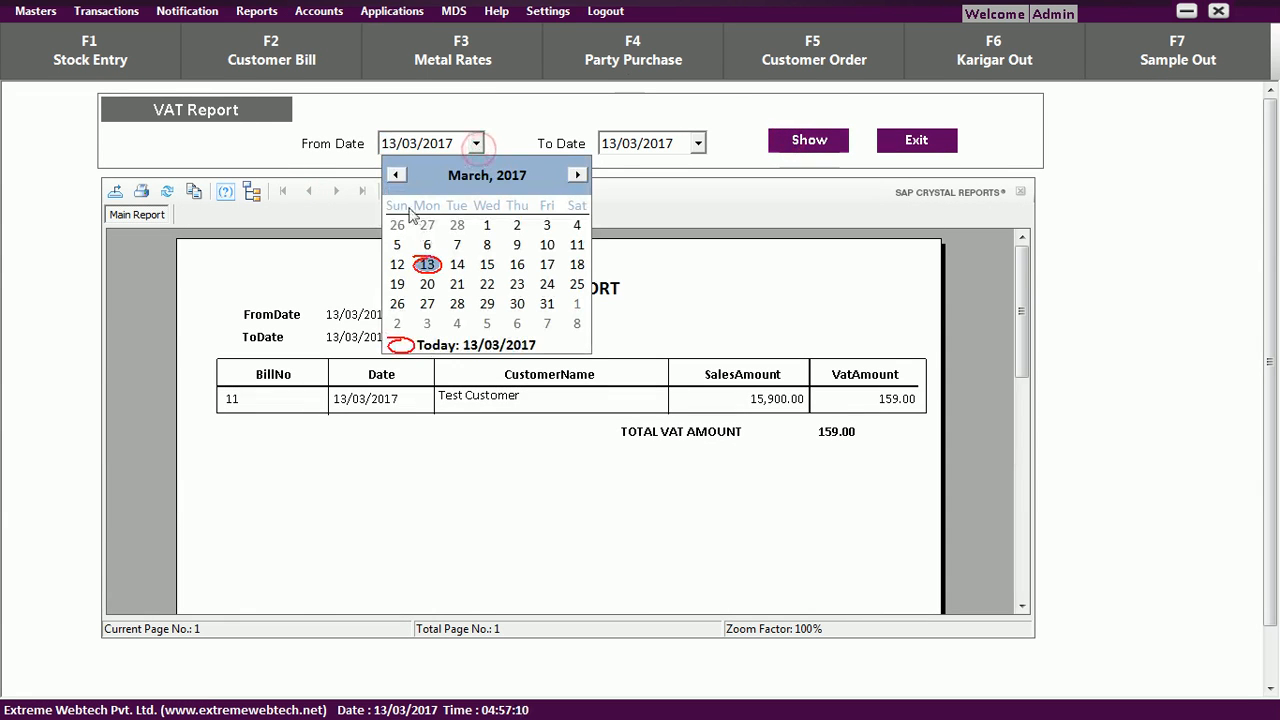
click(396, 176)
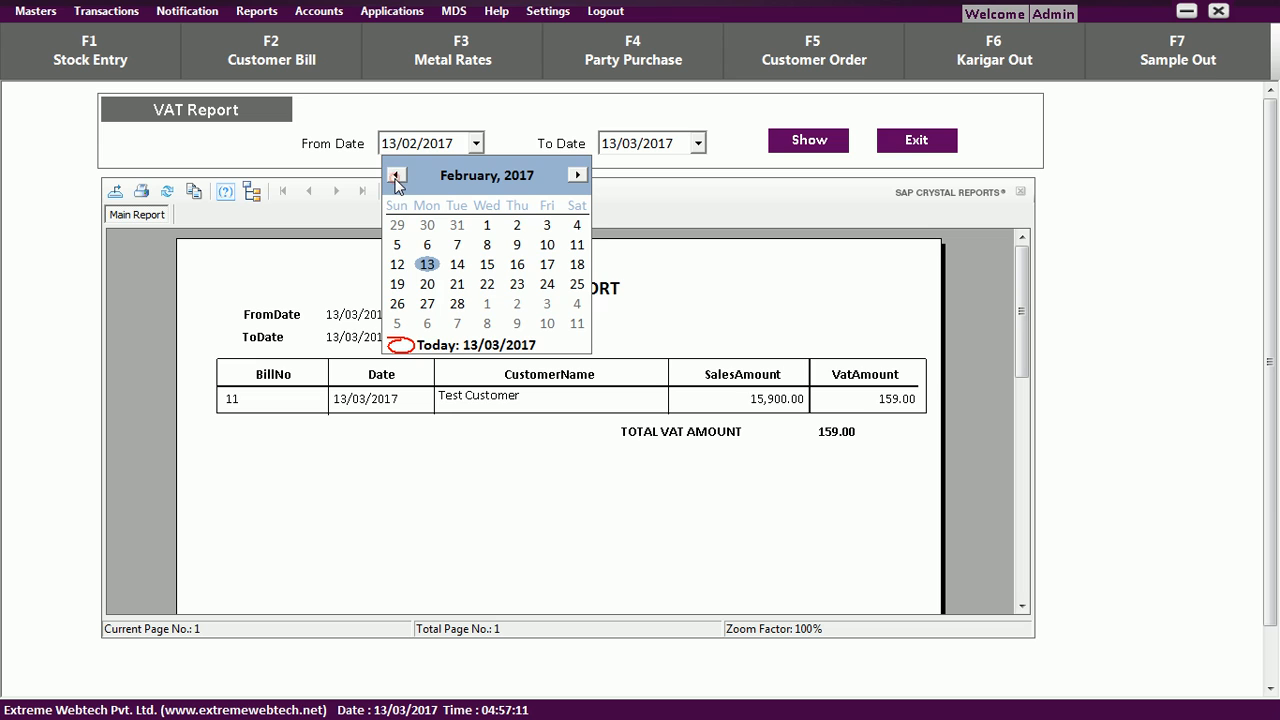
click(487, 226)
click(781, 150)
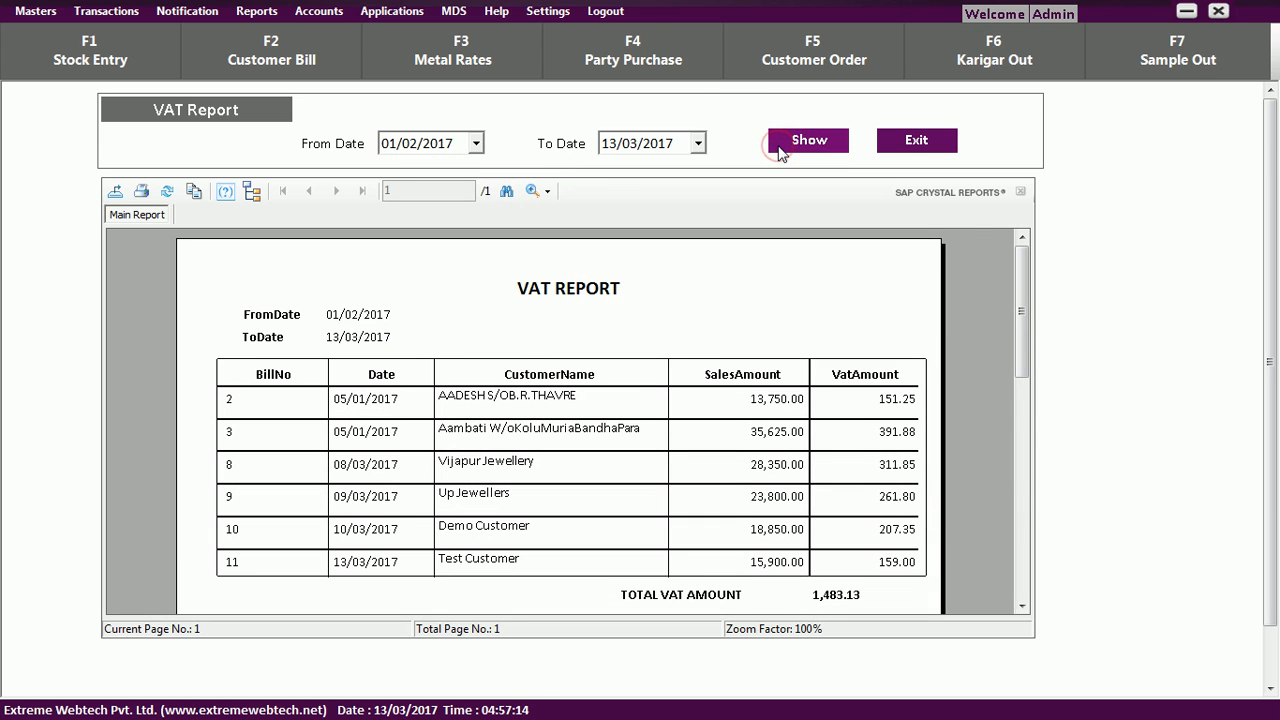
drag(1027, 308, 1027, 339)
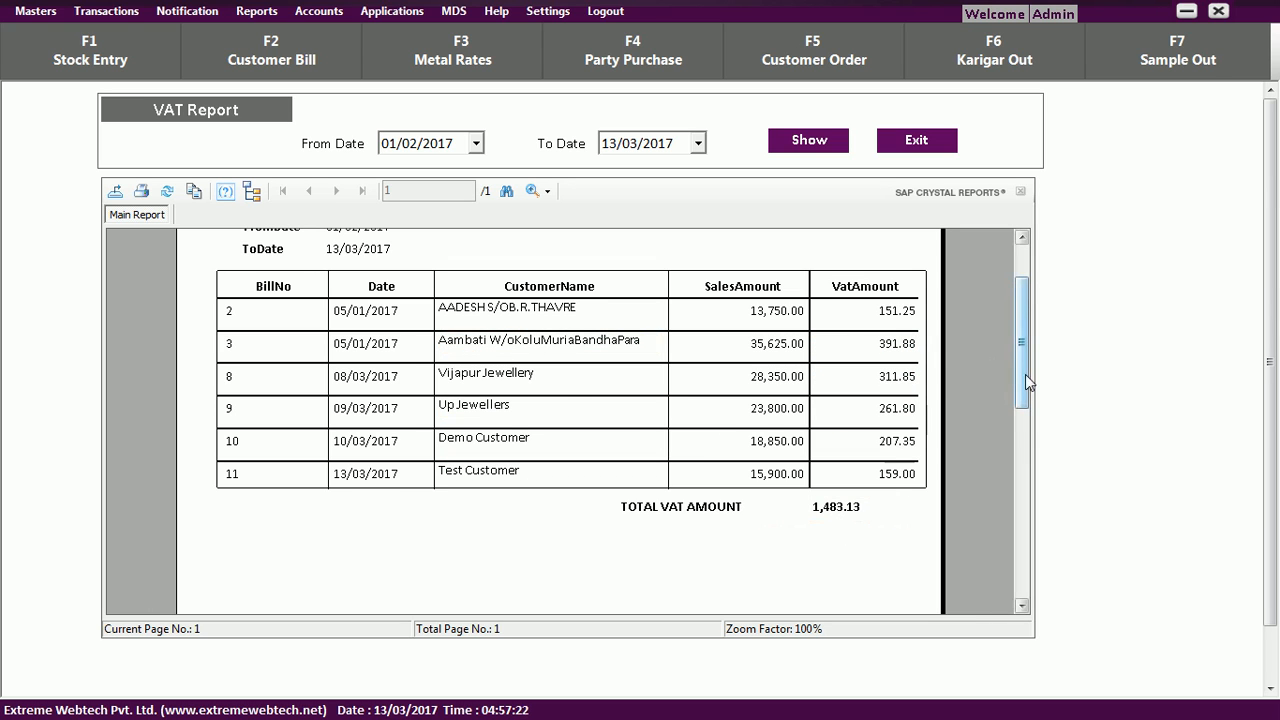
scroll(1025, 374, up, 2)
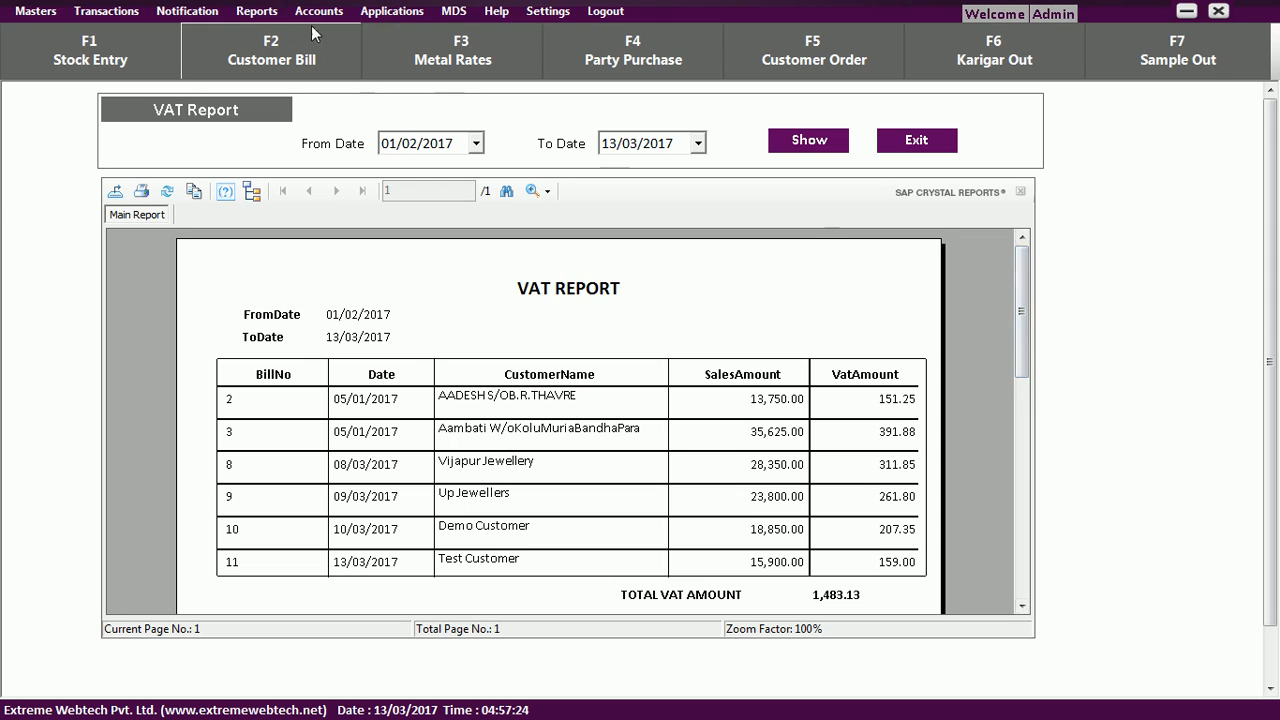
click(257, 14)
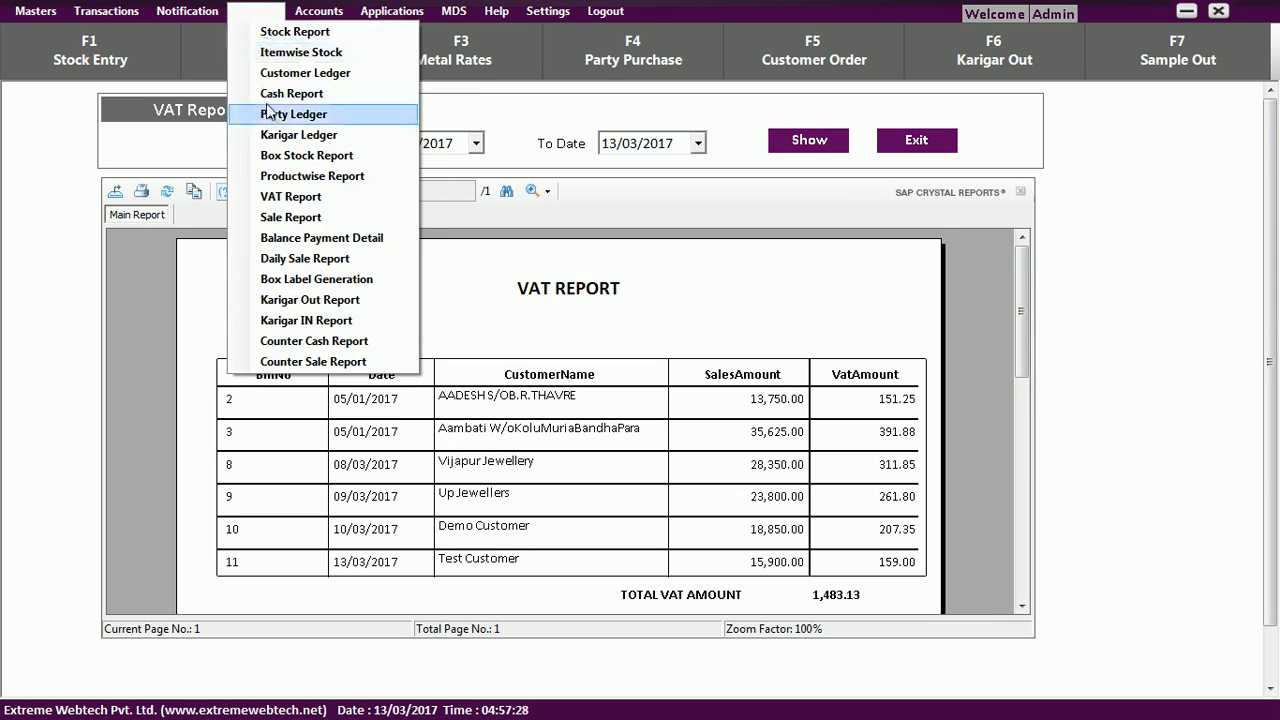
Preview the Balance Payment Details report totalling 10,734,528, then close it and exit.
click(286, 238)
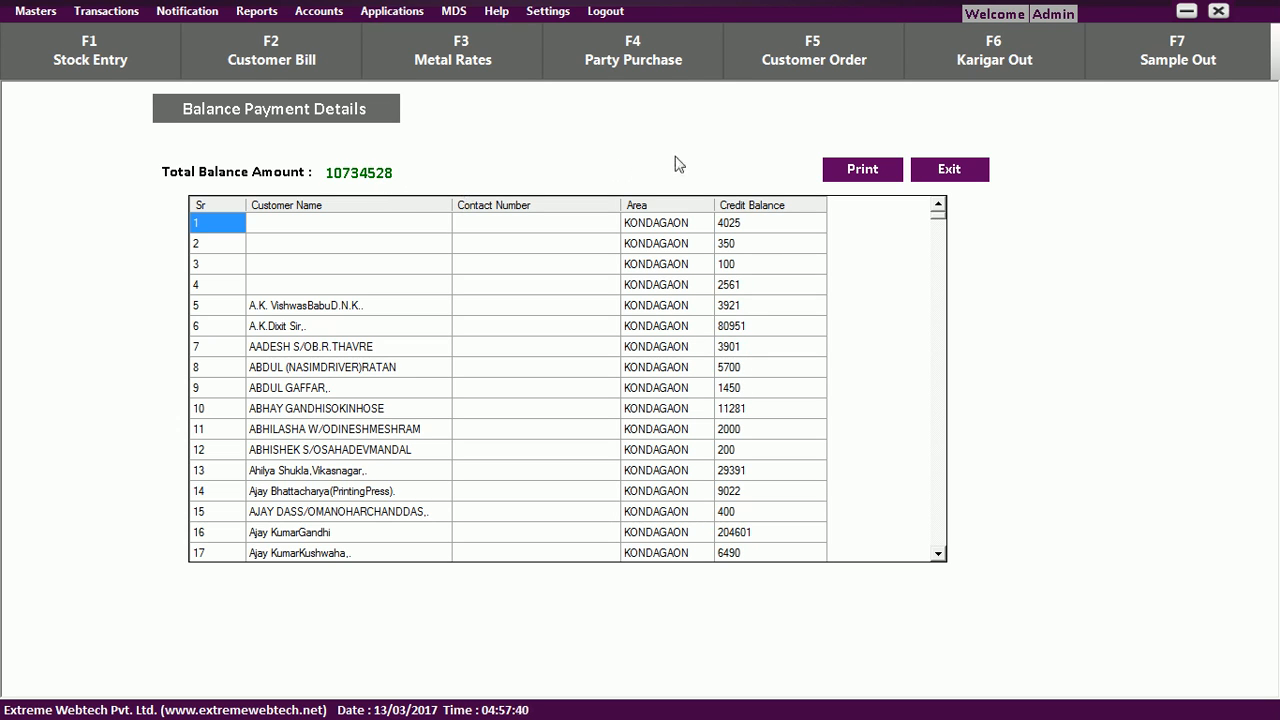
click(846, 170)
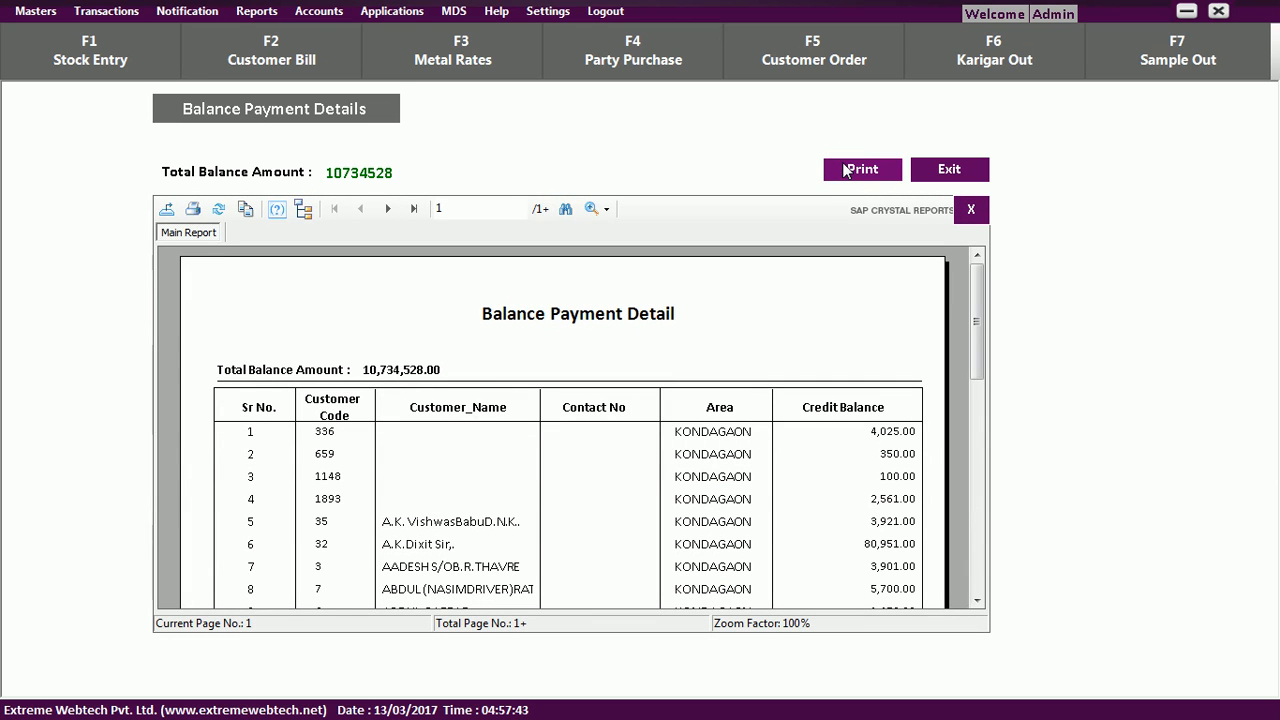
mouse_move(980, 315)
mouse_down()
mouse_move(980, 453)
mouse_move(988, 297)
mouse_up()
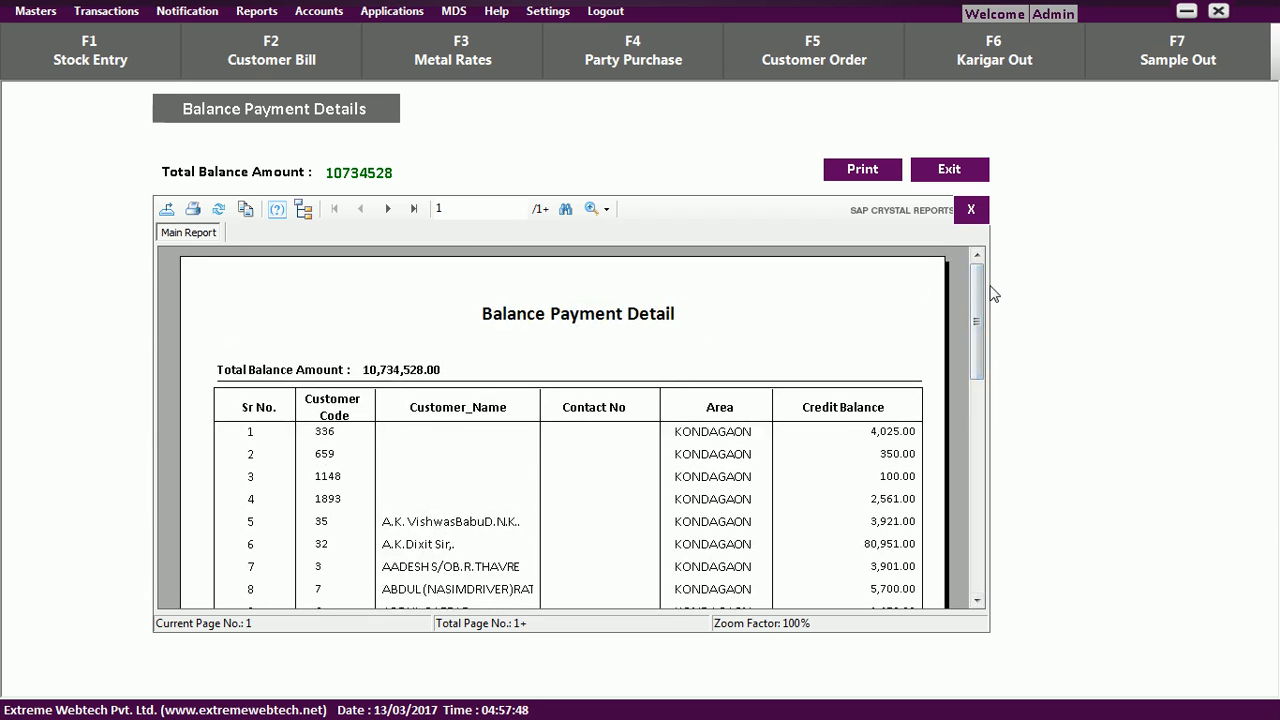
click(972, 214)
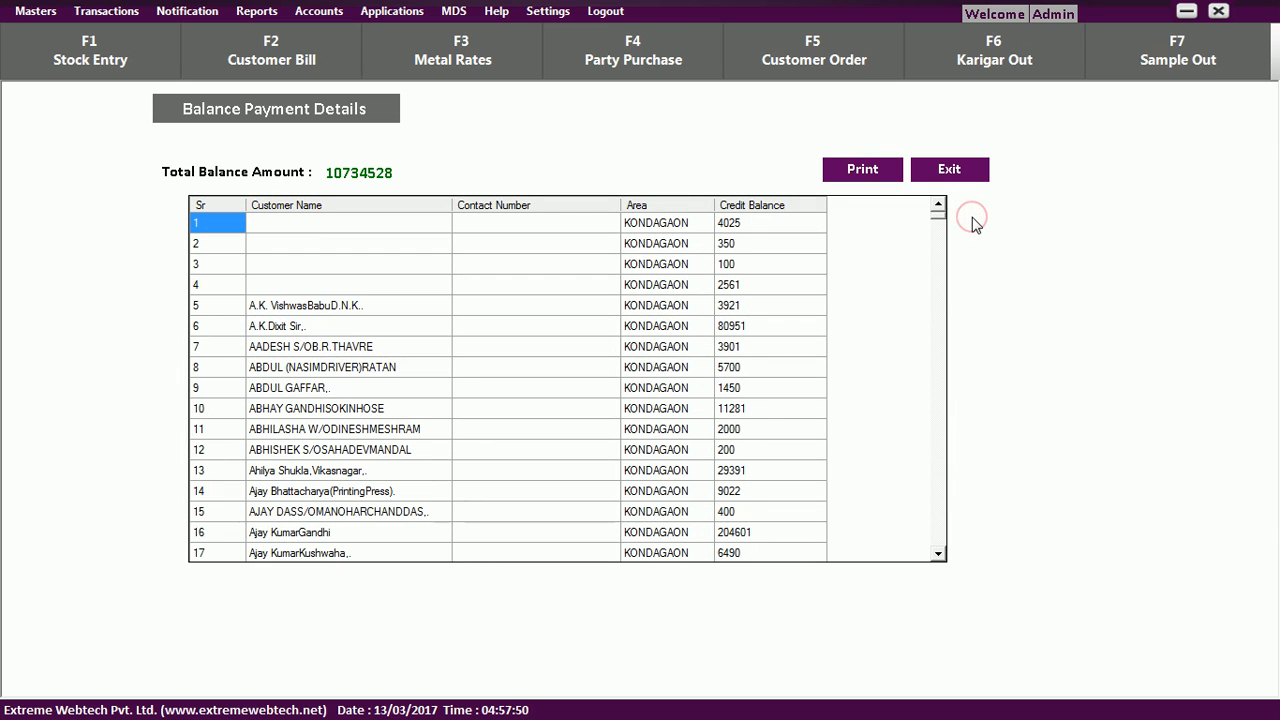
click(926, 175)
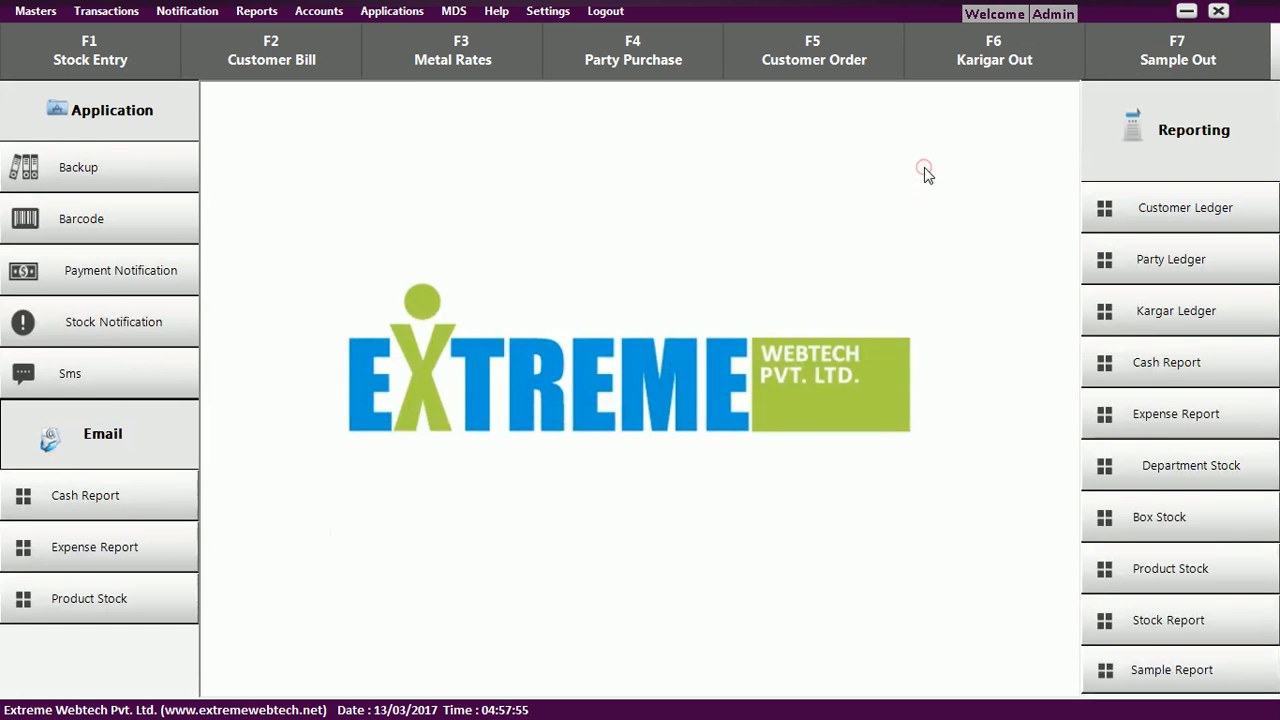
Open Accounts > Ledger Master, listing eight ledgers such as Expances and Salary at 0.00 opening balance.
click(256, 12)
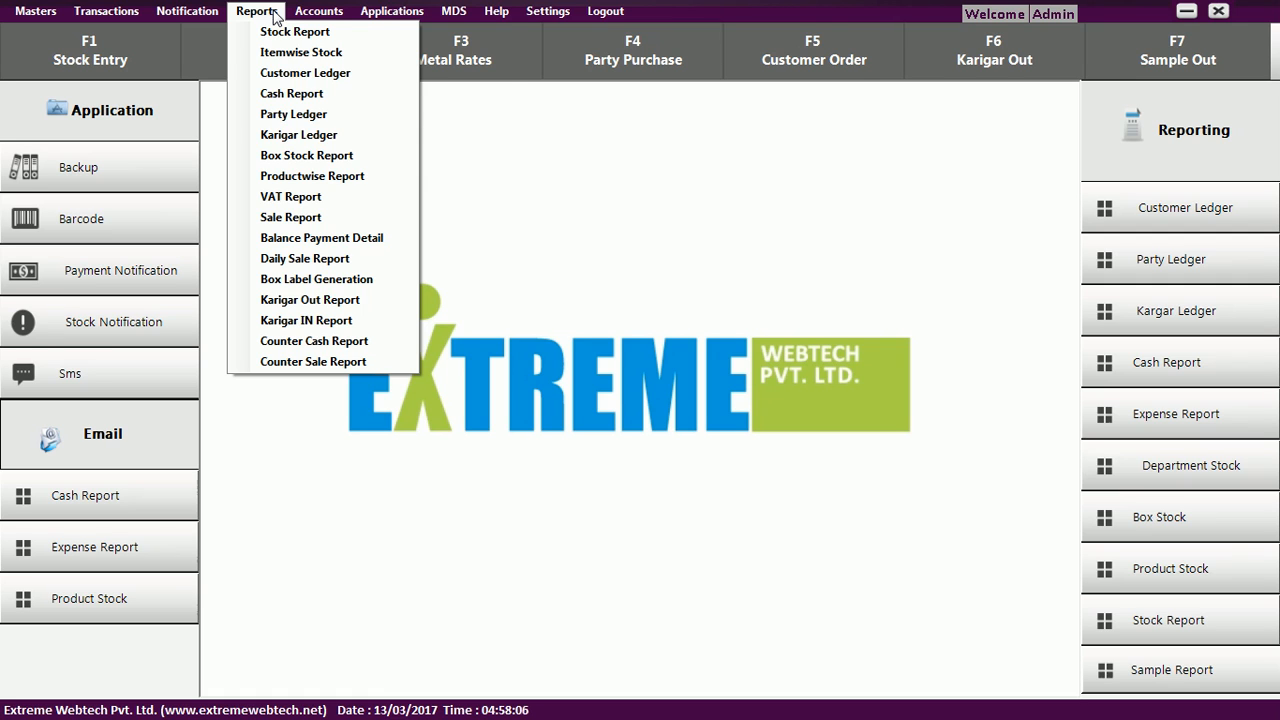
mouse_move(319, 12)
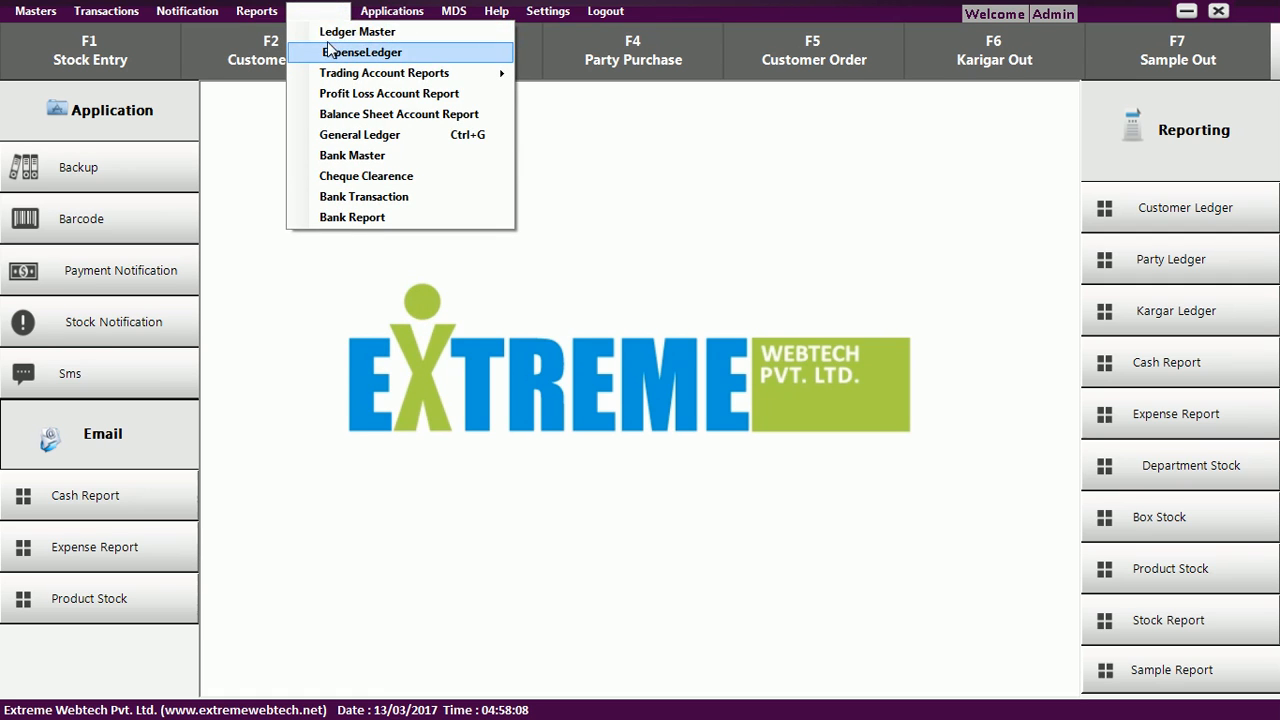
click(327, 34)
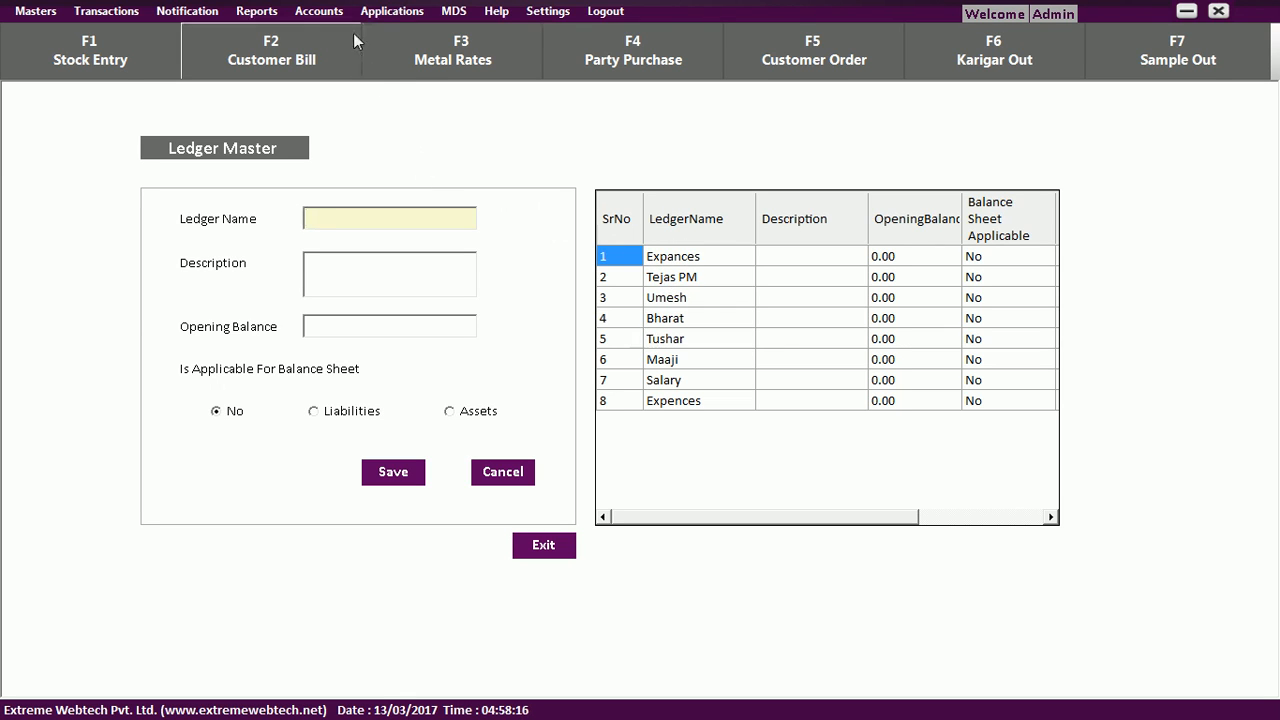
click(318, 11)
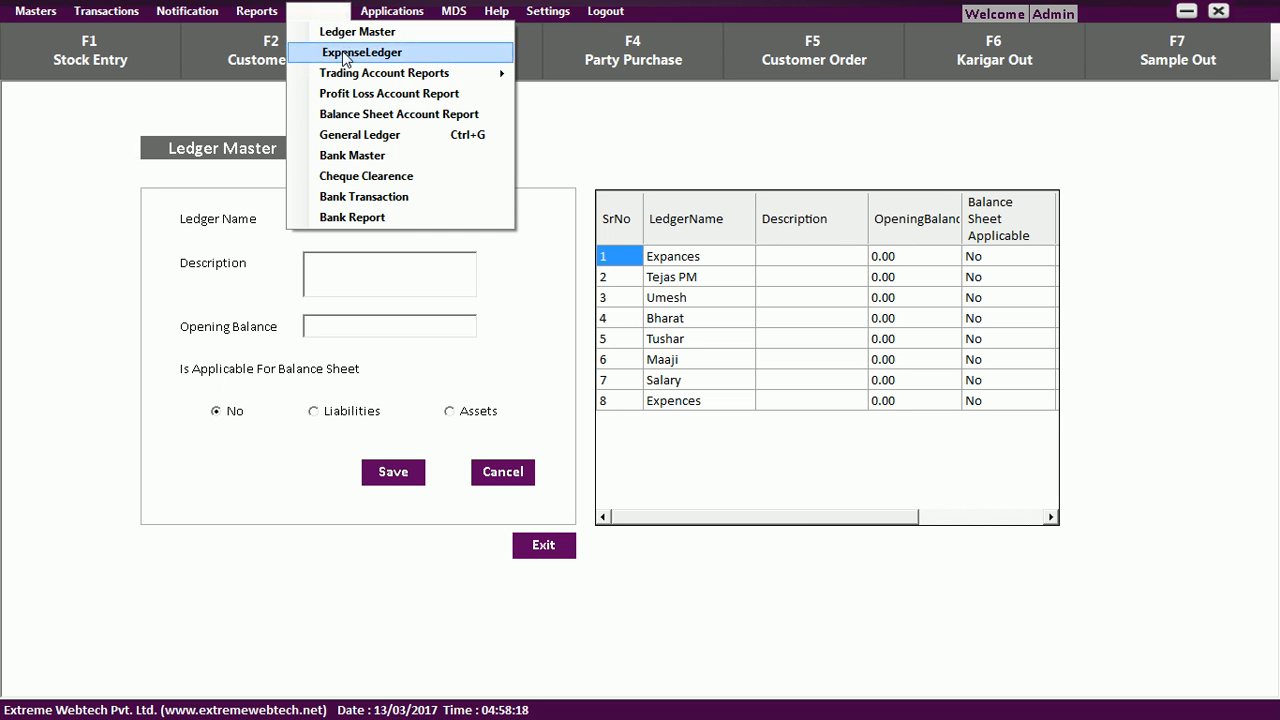
Create a debit entry on the Expances ledger for 13/03/2017 with 5000 paid in cash.
click(344, 55)
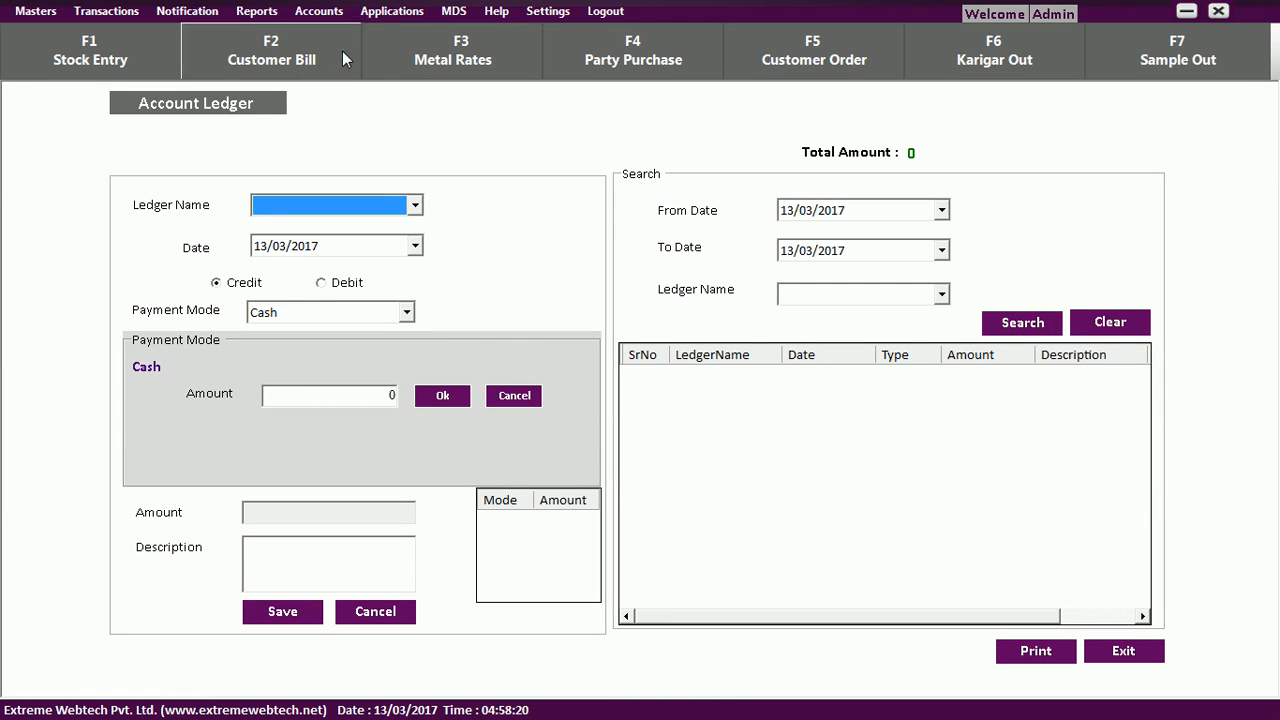
click(416, 205)
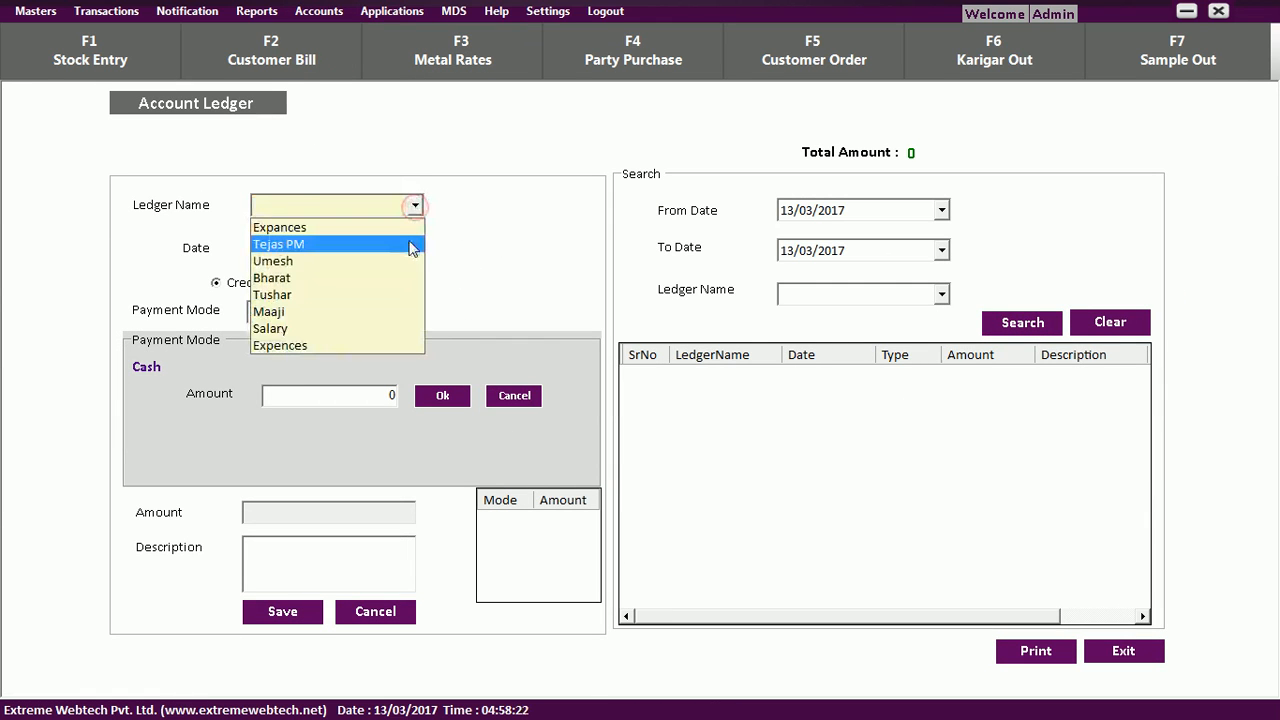
click(407, 232)
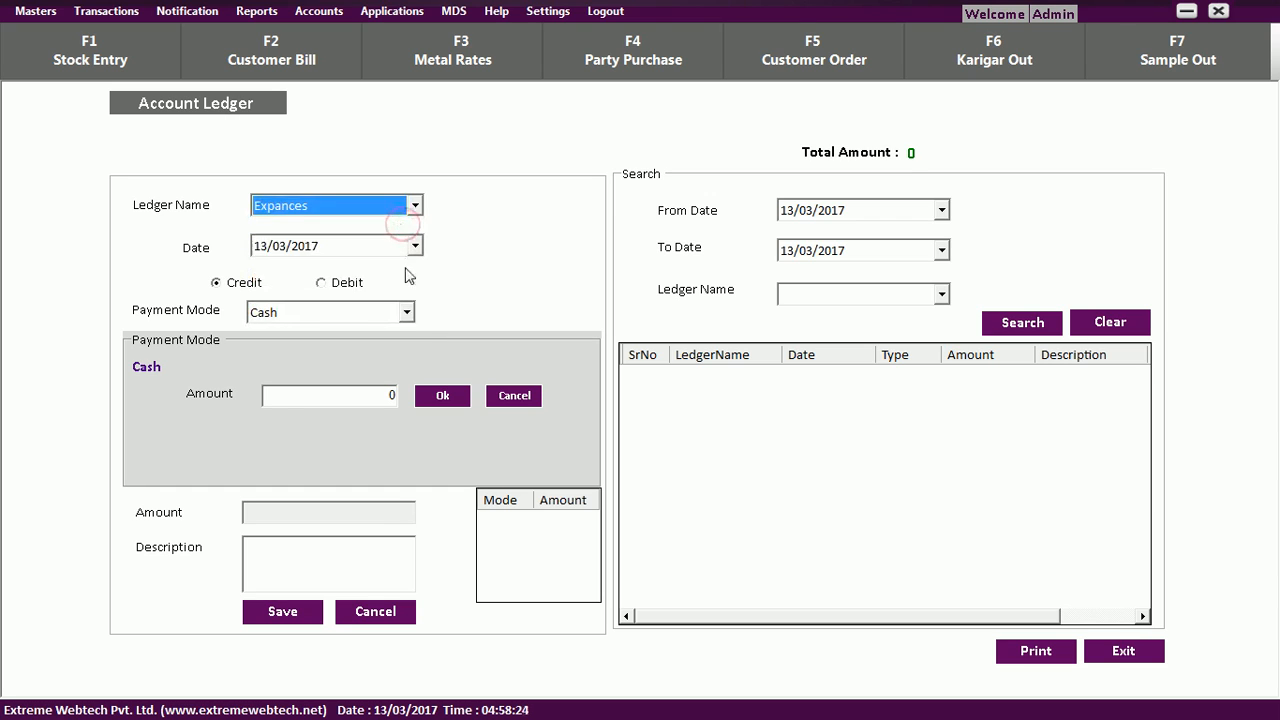
click(342, 288)
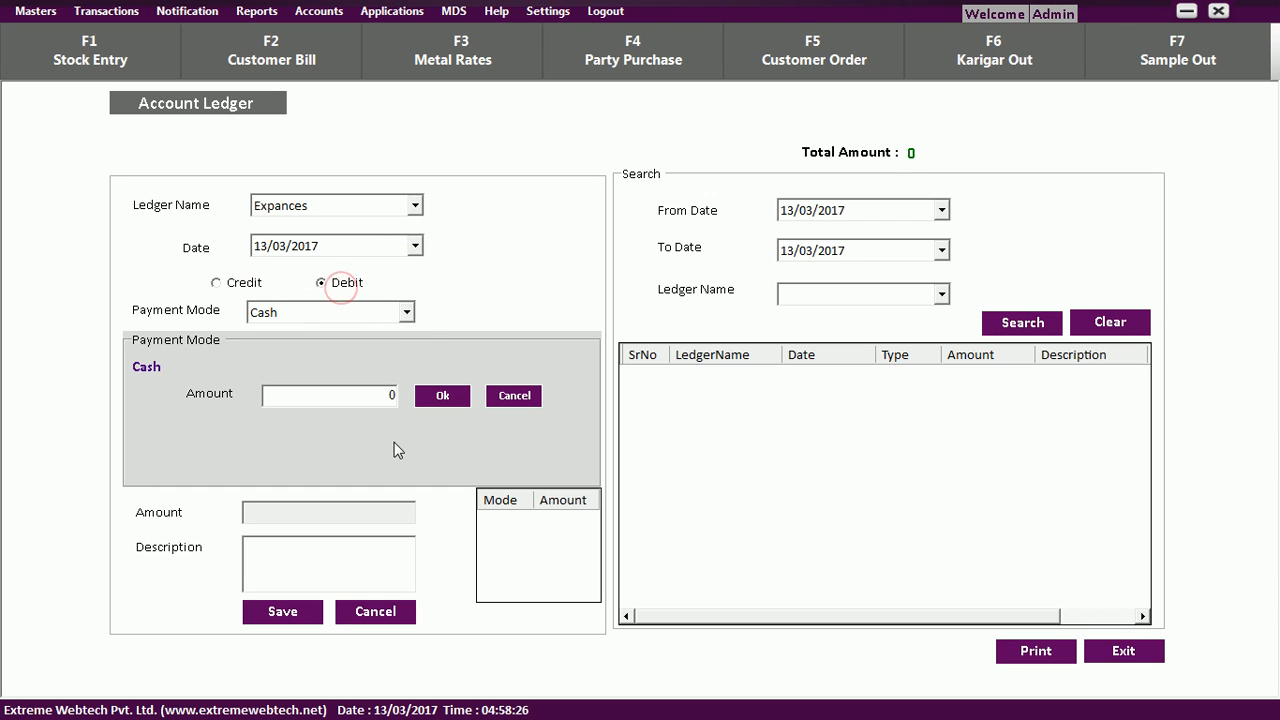
click(370, 398)
key(BackSpace)
text(5000)
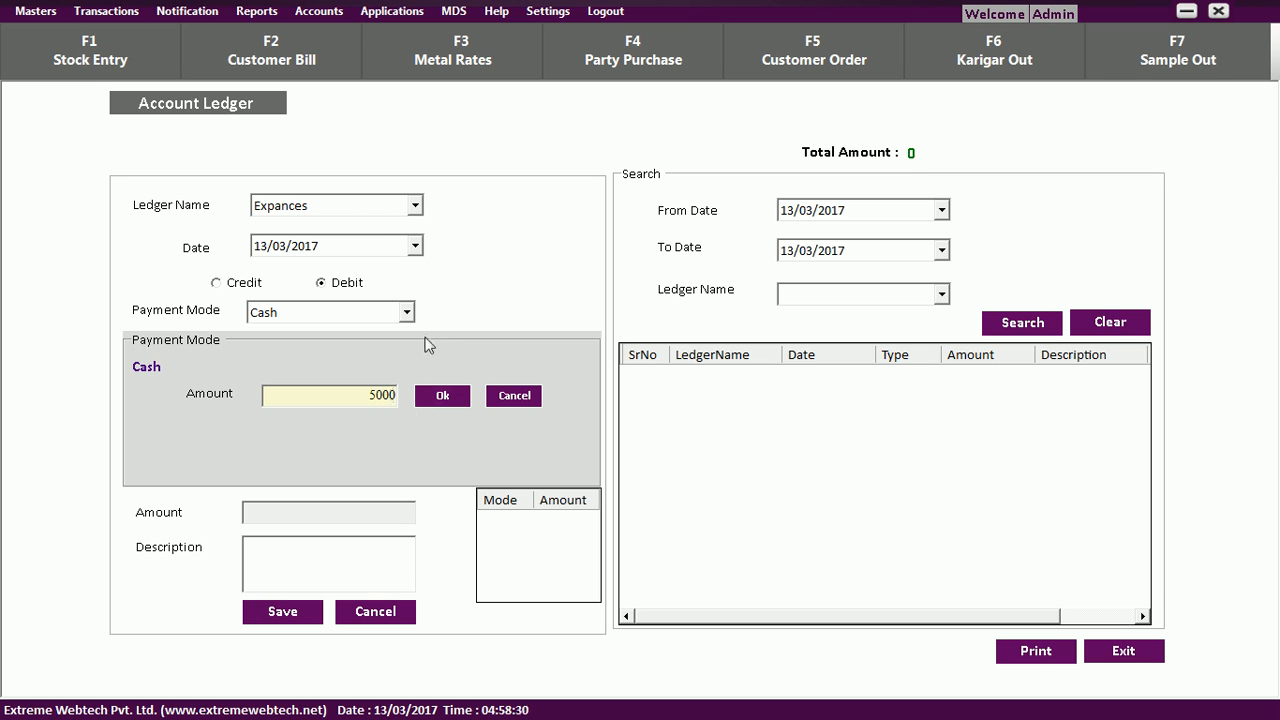
click(447, 403)
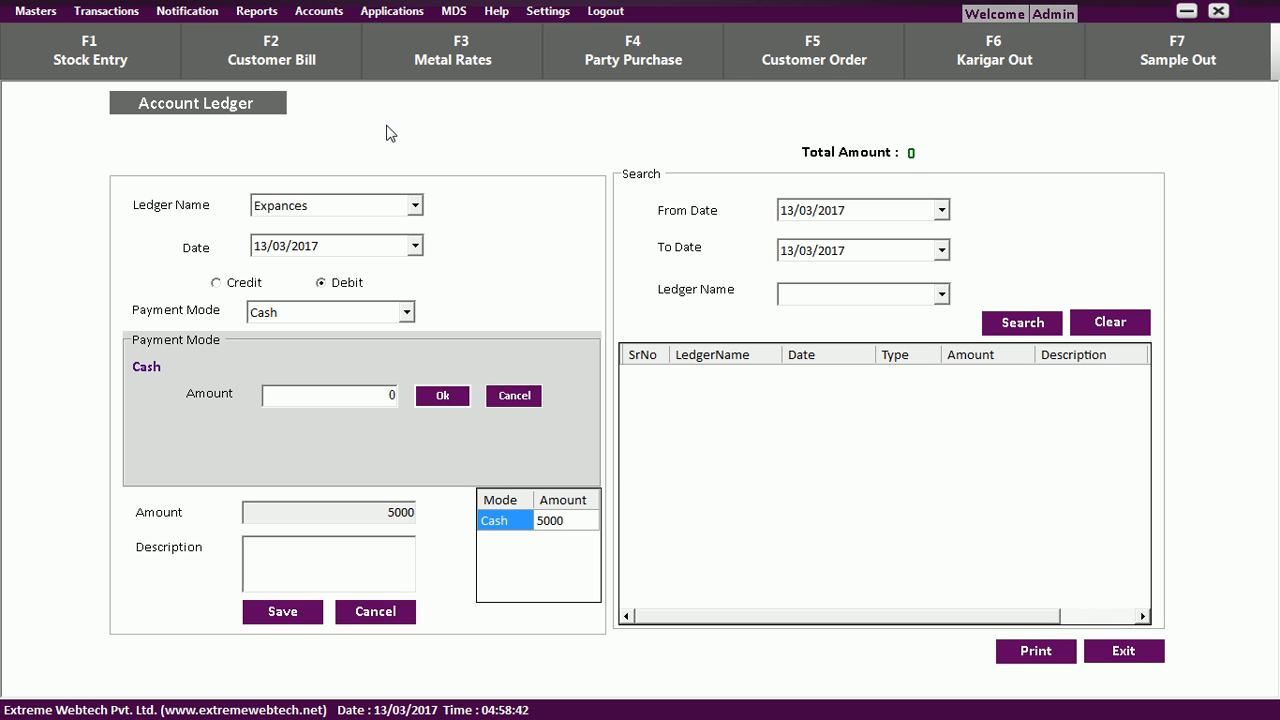
click(322, 12)
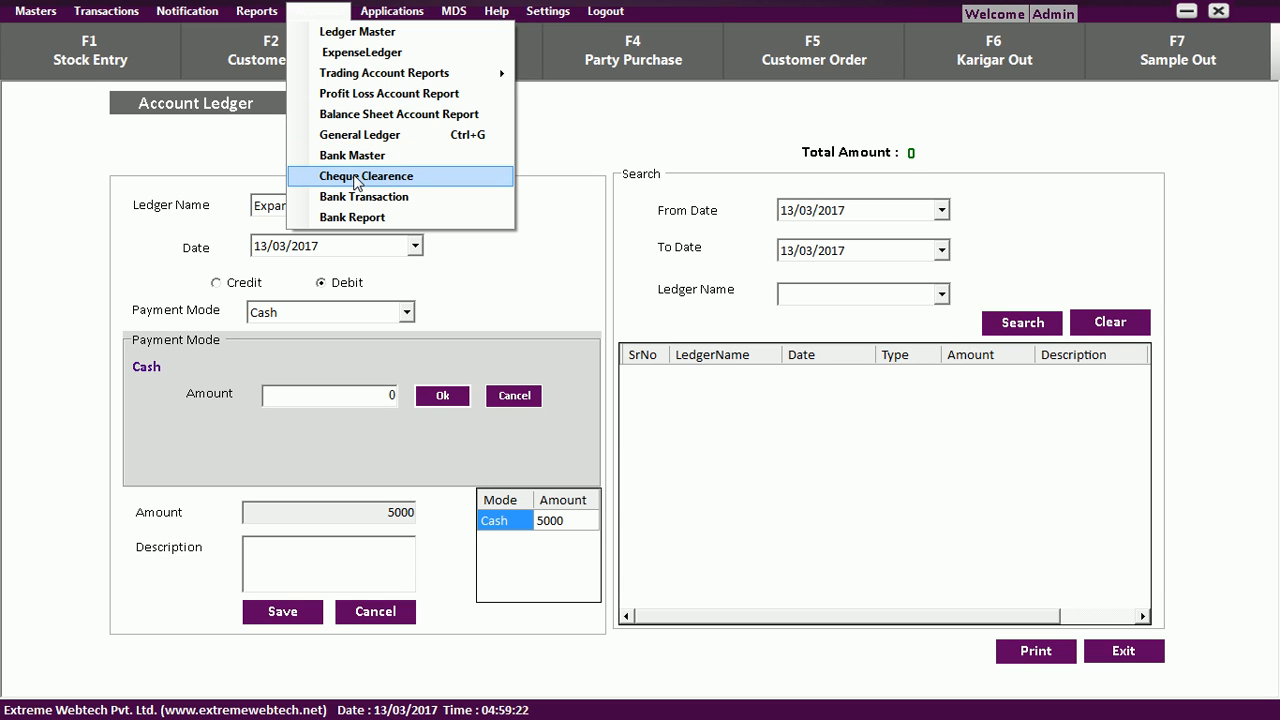
View the Cheque Clearence screen, then open and close Backup / Restore without backing up.
click(361, 178)
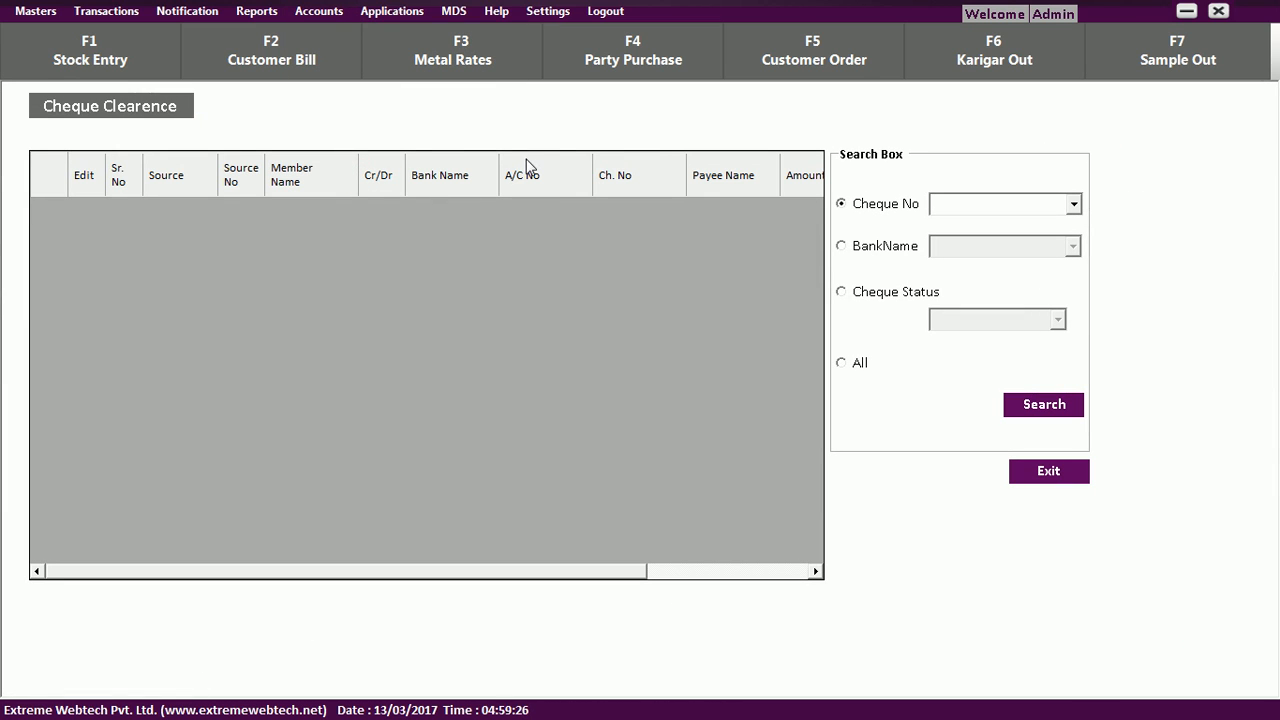
click(318, 12)
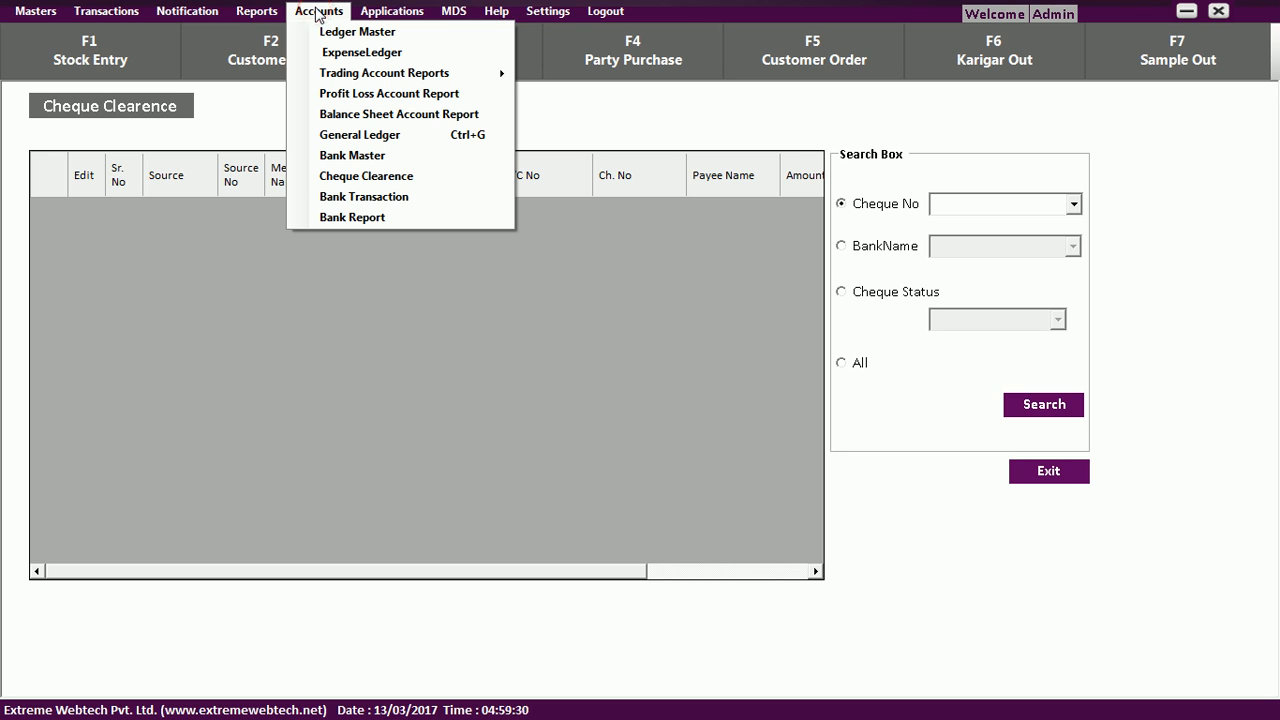
mouse_move(370, 12)
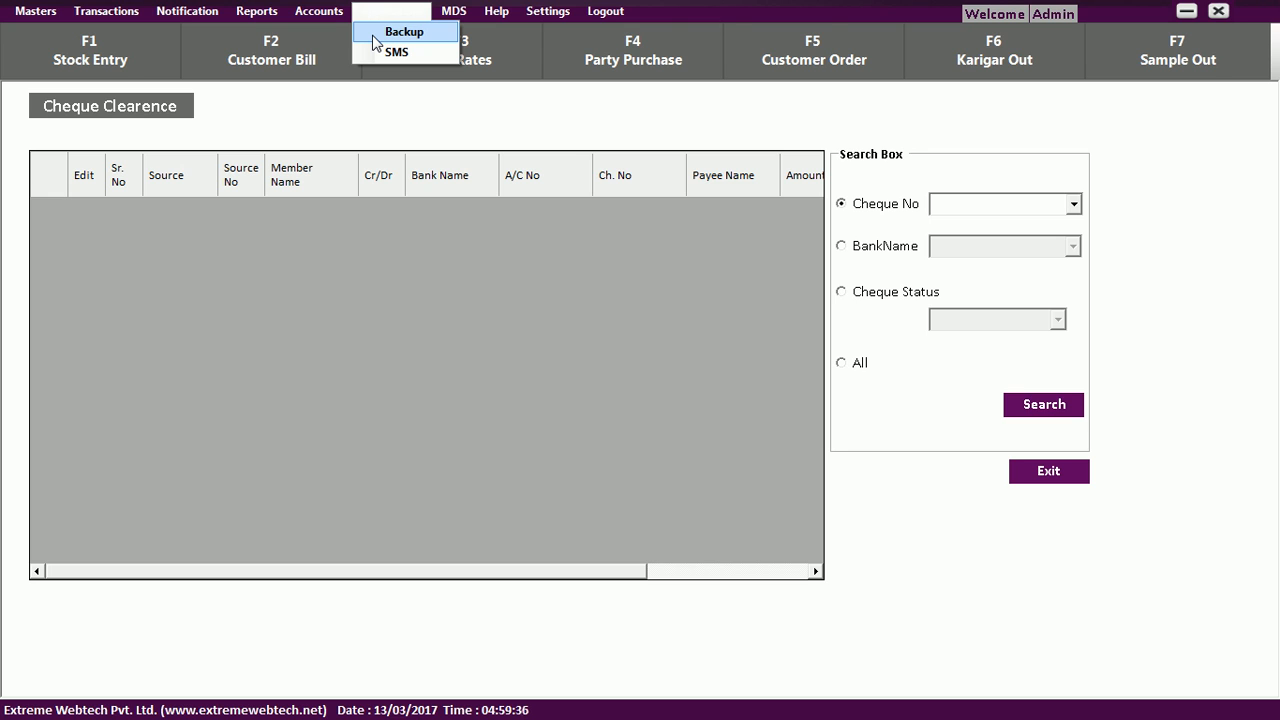
click(375, 38)
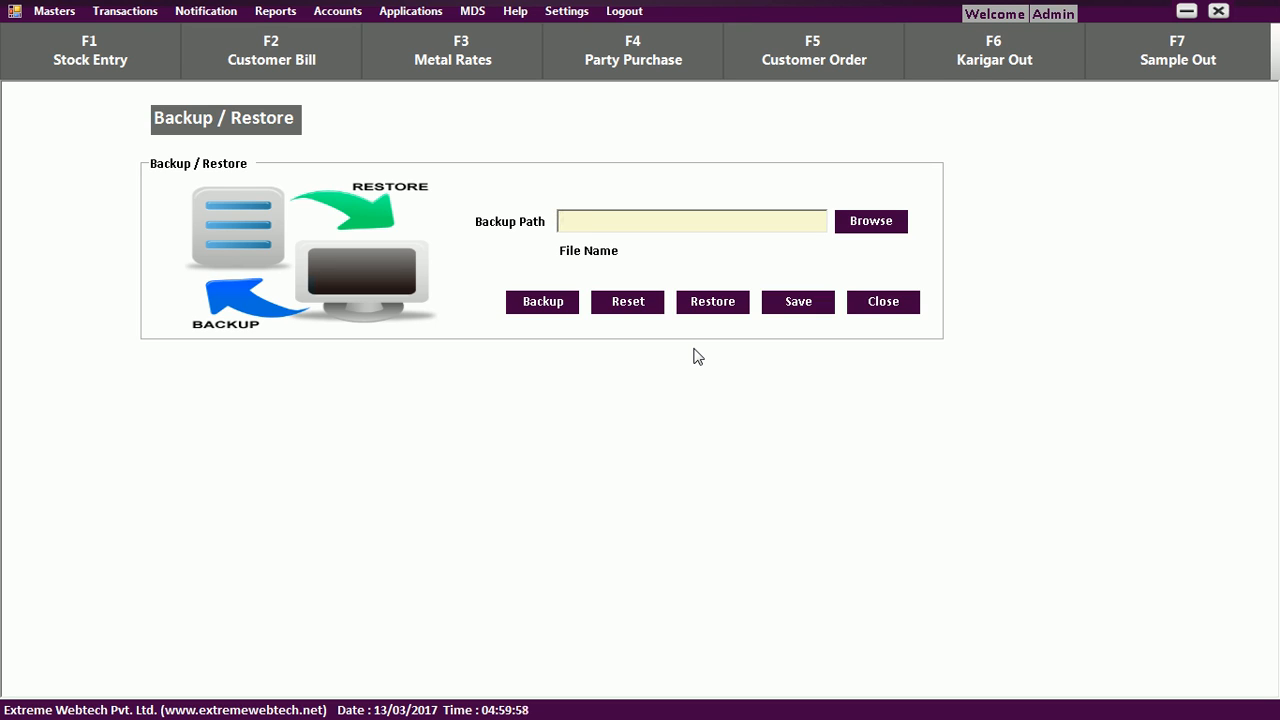
key(Escape)
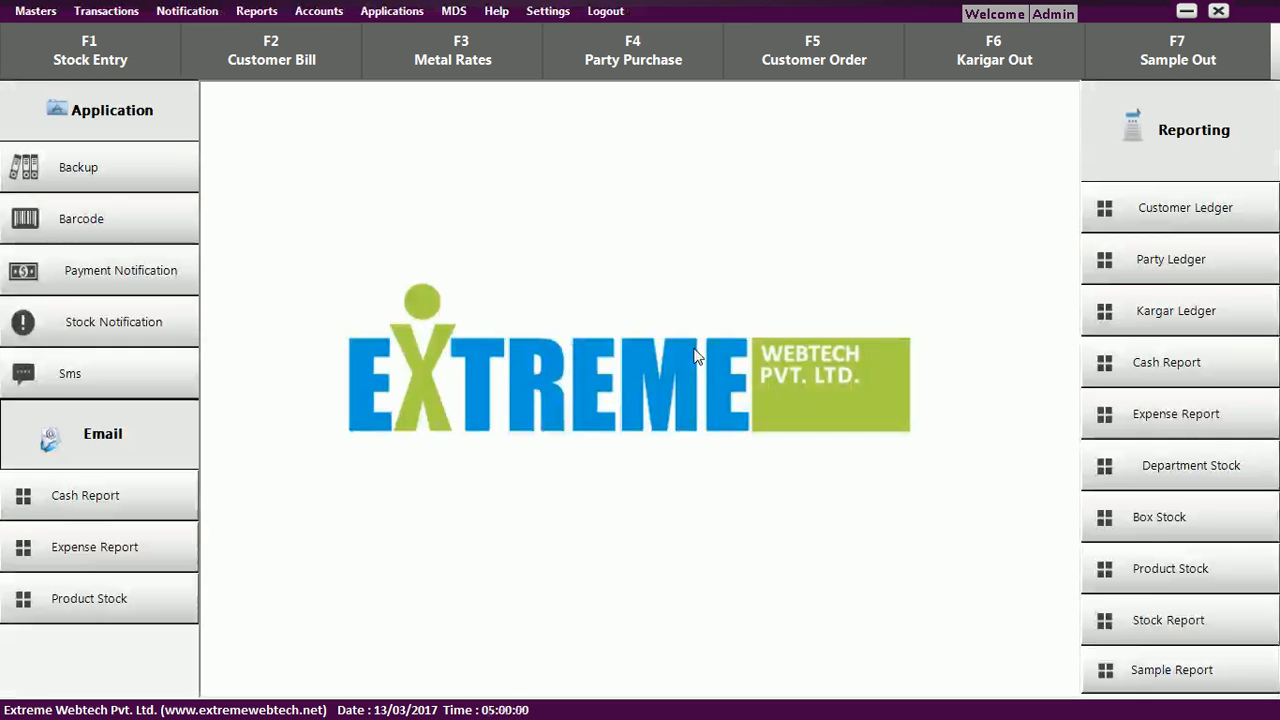
Open the SMS sending screen from Reports and select the row for customer code 18.
click(252, 13)
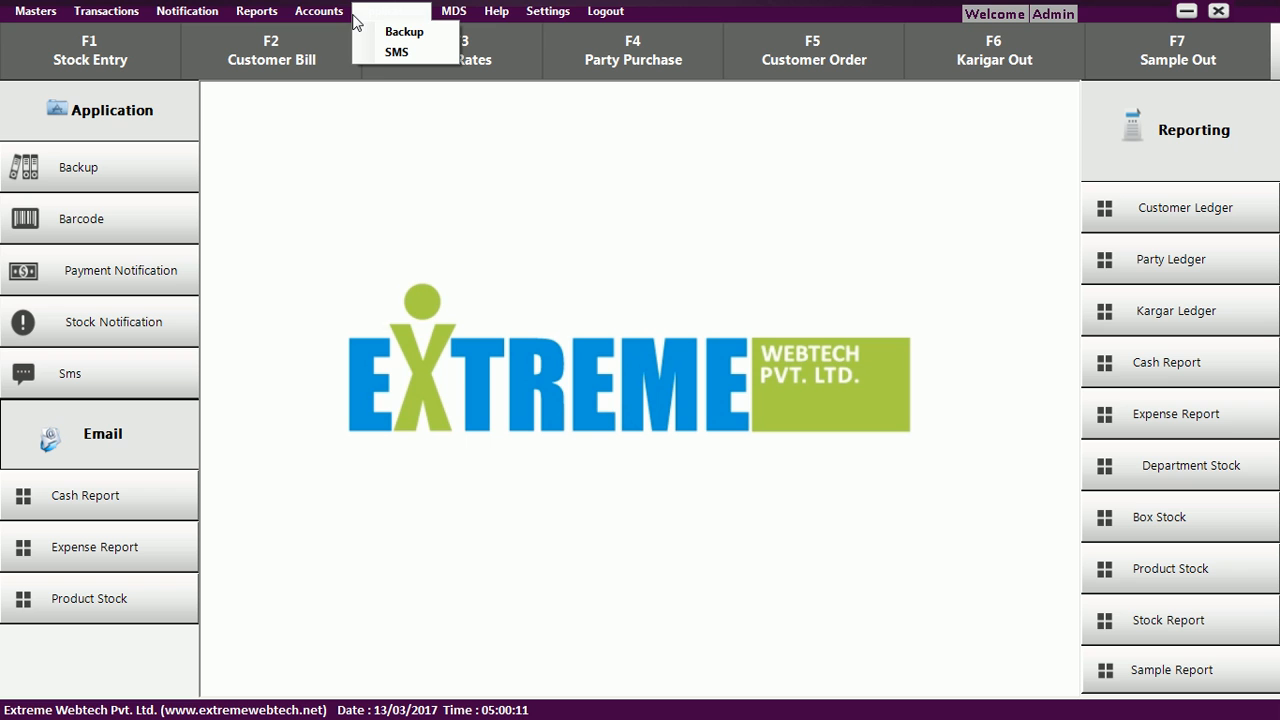
click(392, 51)
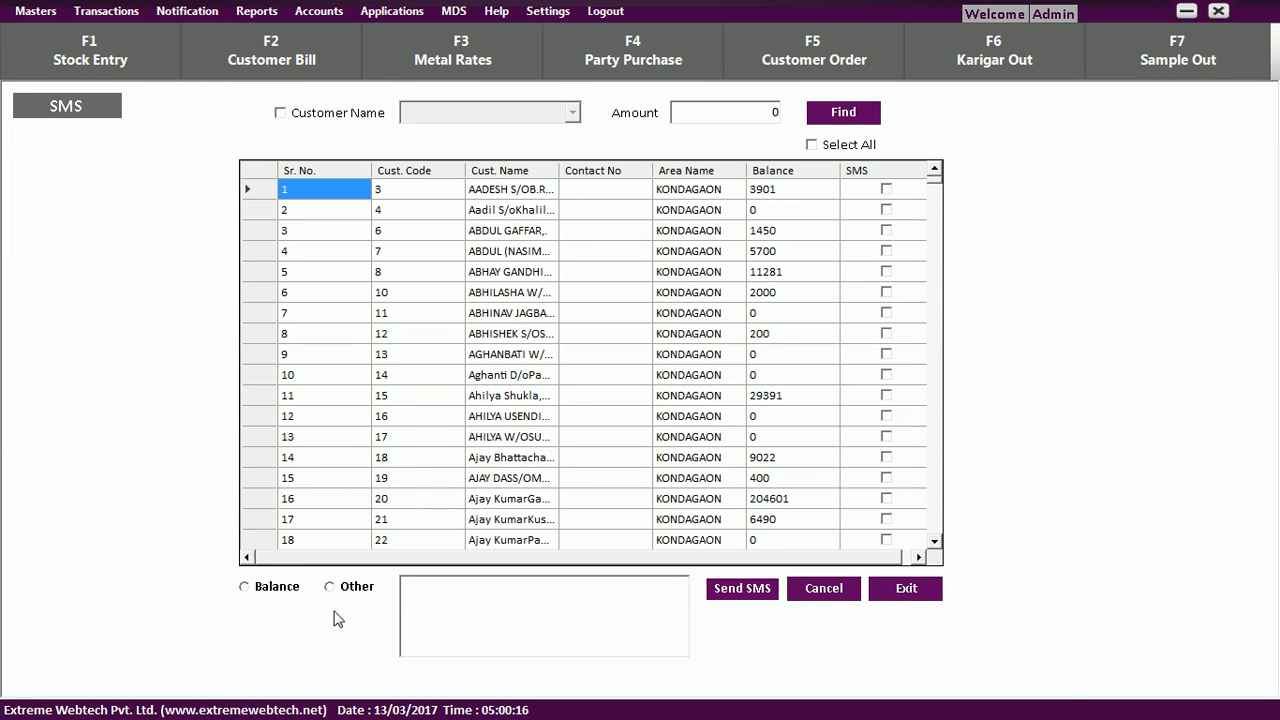
click(383, 462)
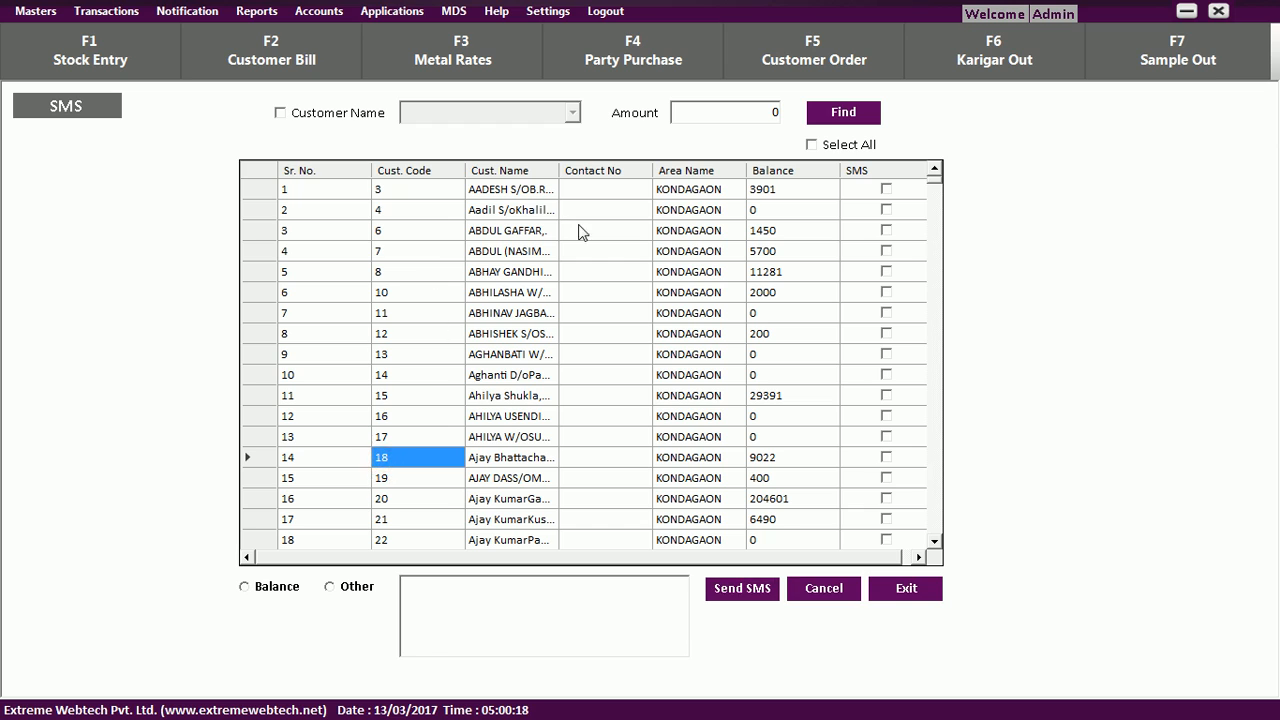
Check and uncheck Select All so no customer is marked, then open Stock Notification.
click(811, 145)
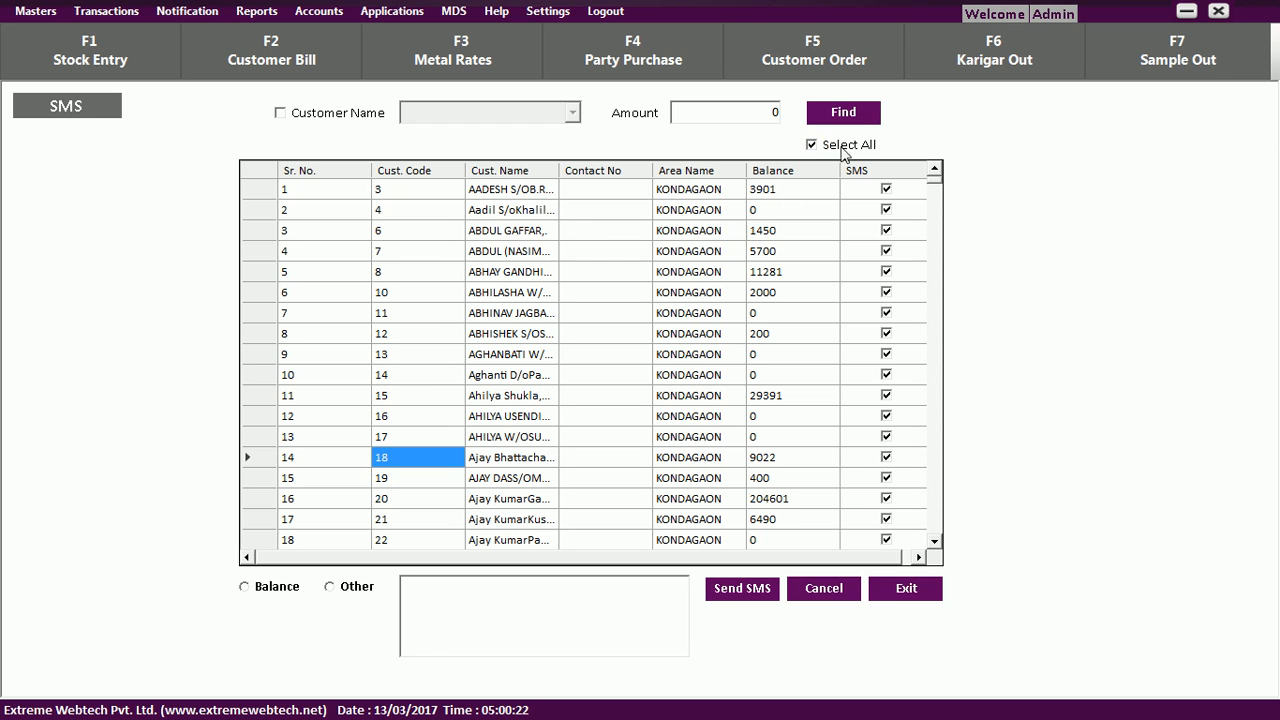
click(811, 145)
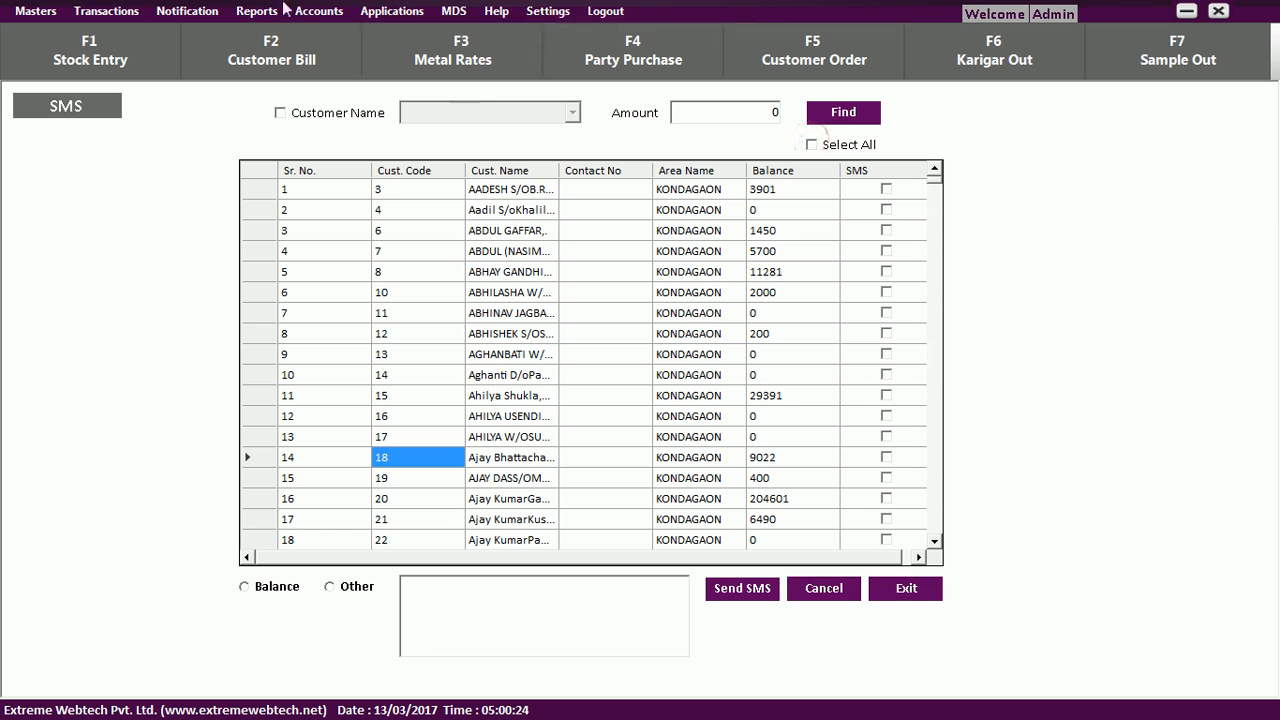
click(208, 12)
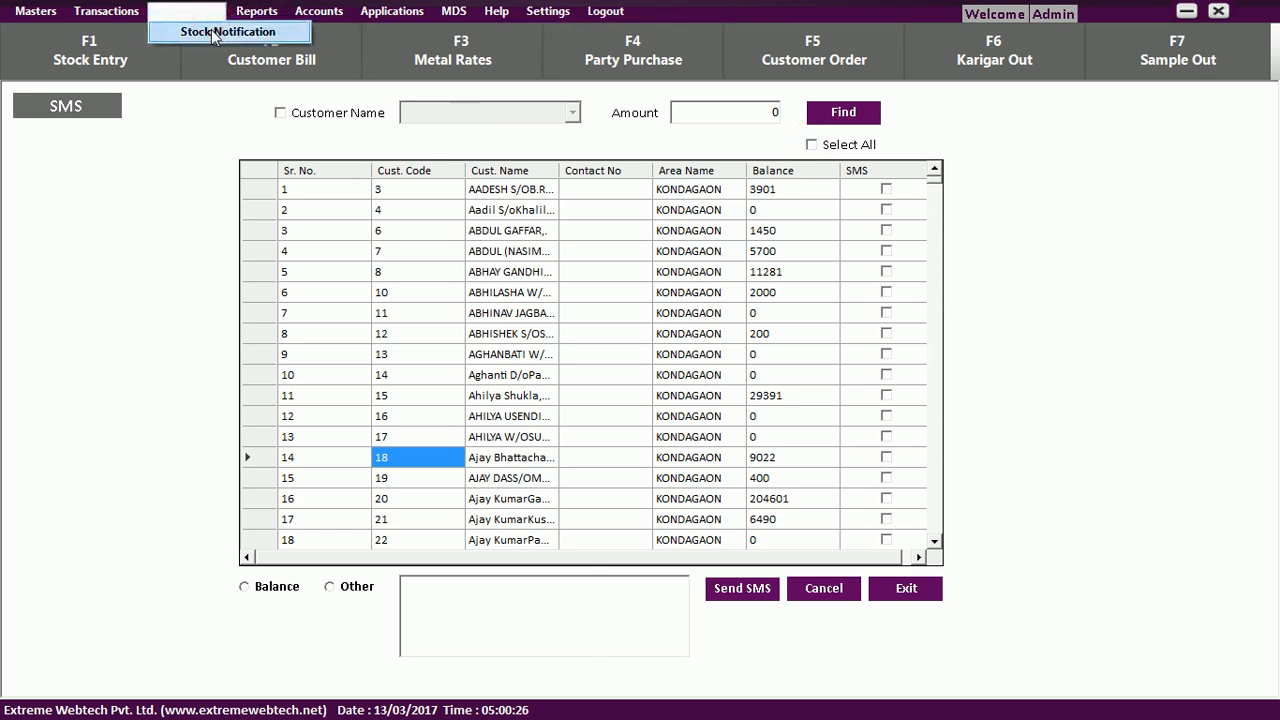
click(213, 33)
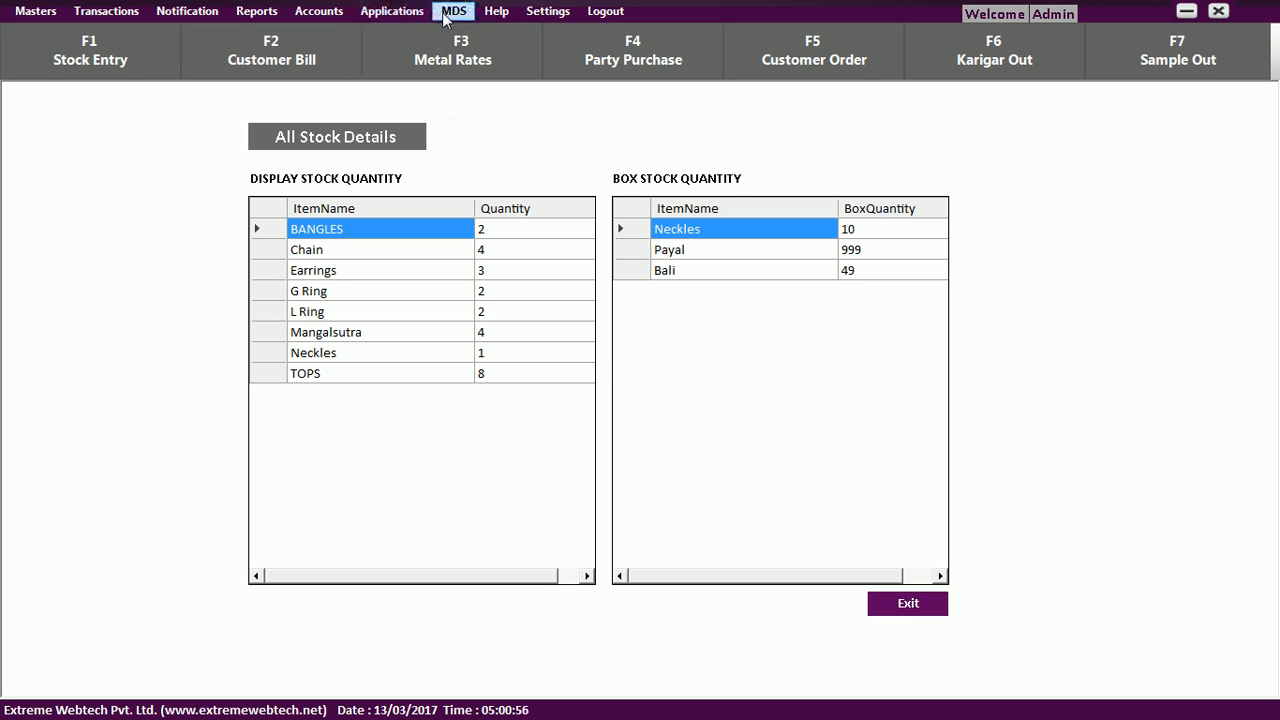
Close the All Stock Details view with Escape to return to the dashboard.
key(Escape)
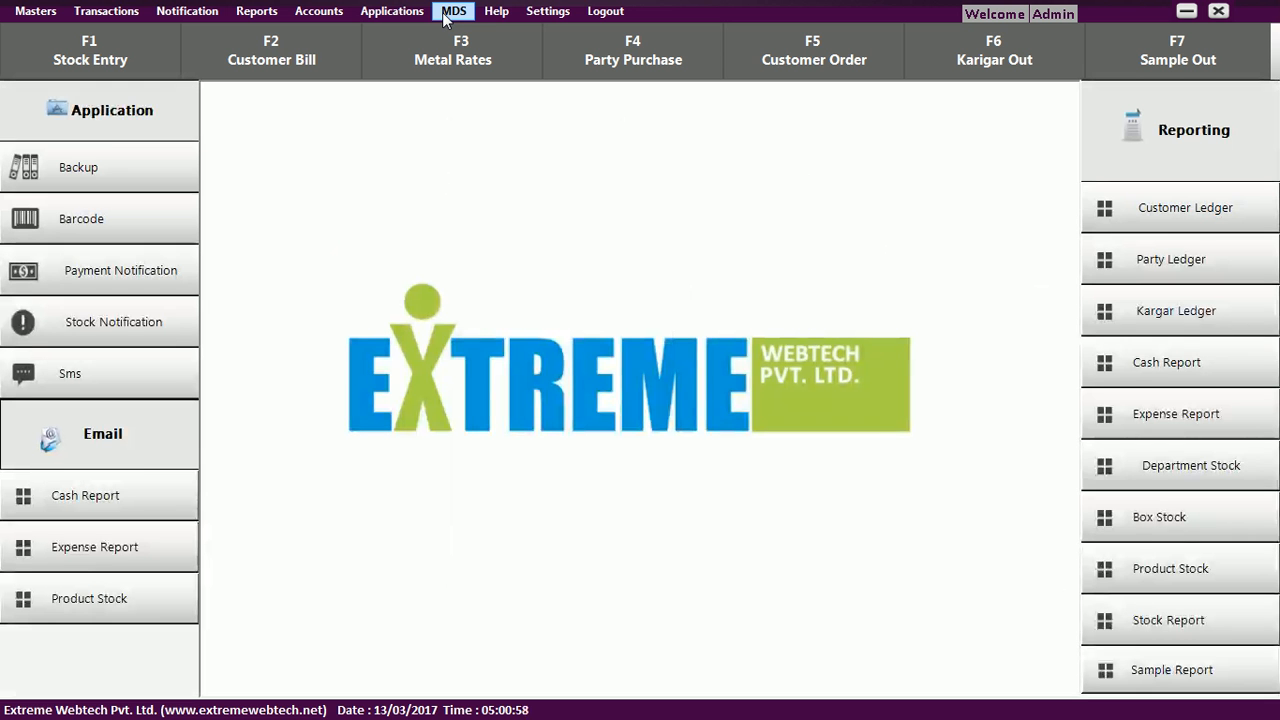
Review Scheme Master's Installment Months, Benifit Of and Scheme Maturity fields, then open Scheme Enrollment.
click(446, 20)
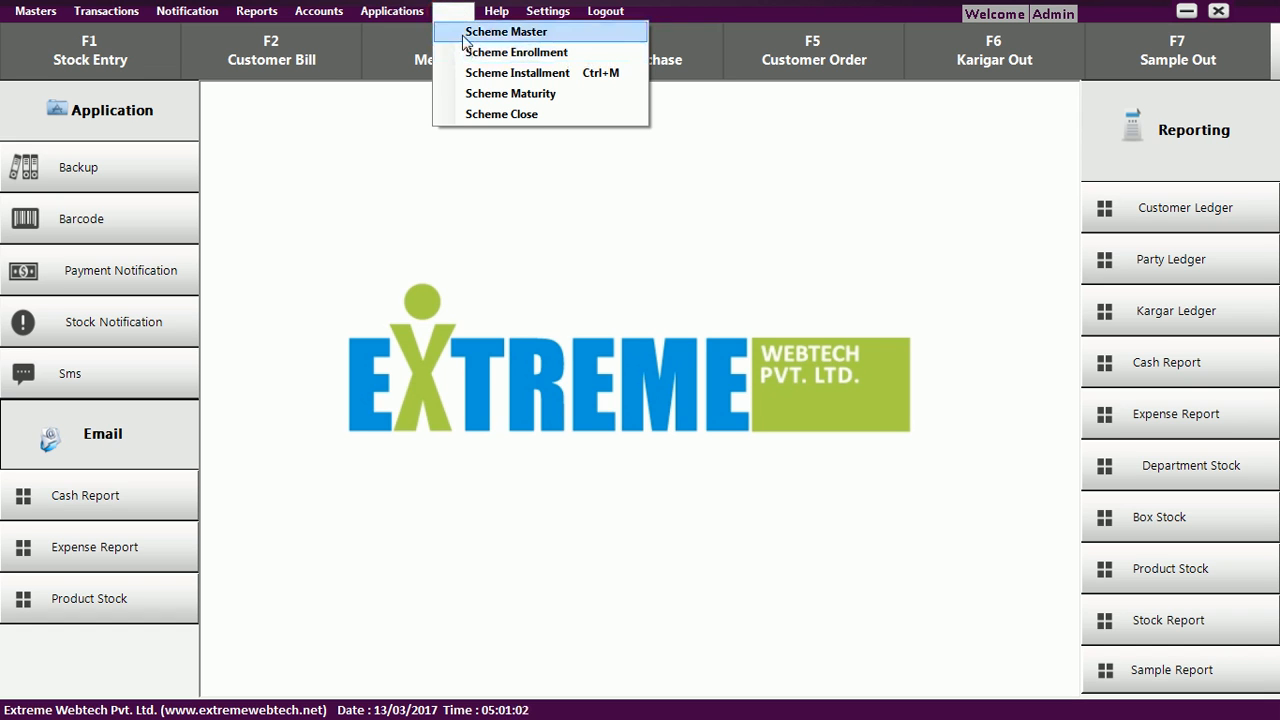
click(466, 33)
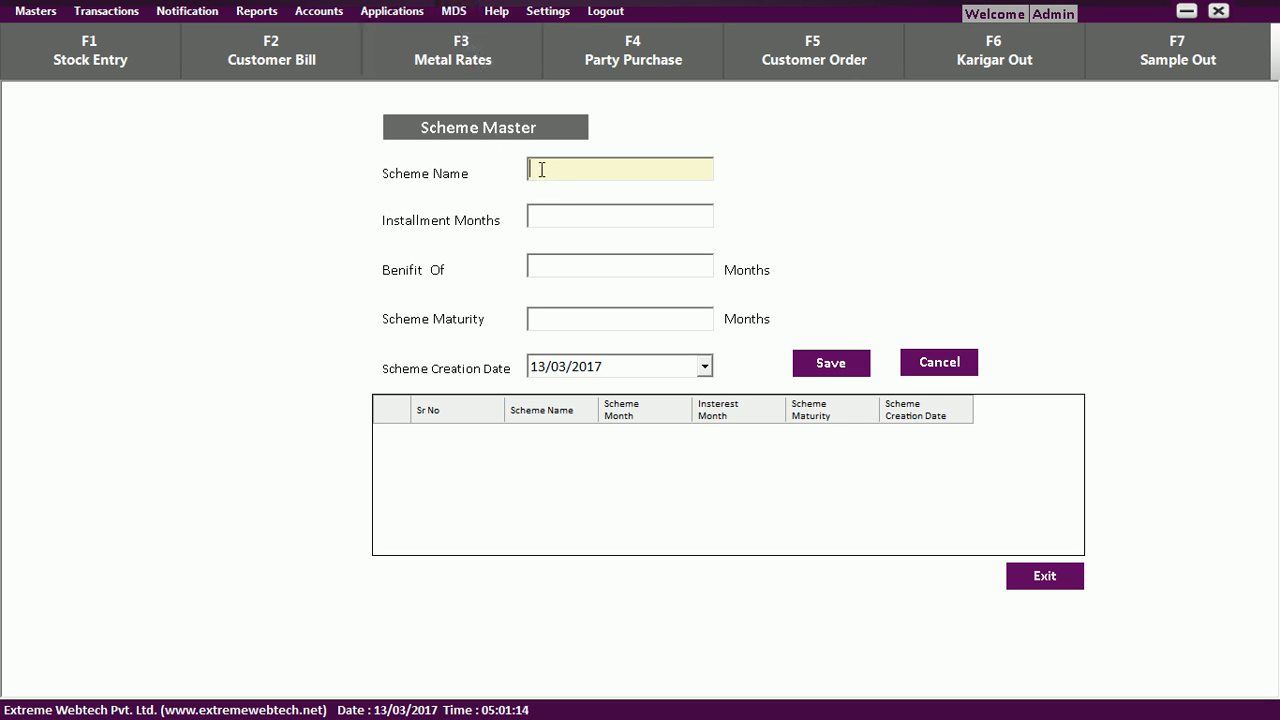
click(545, 216)
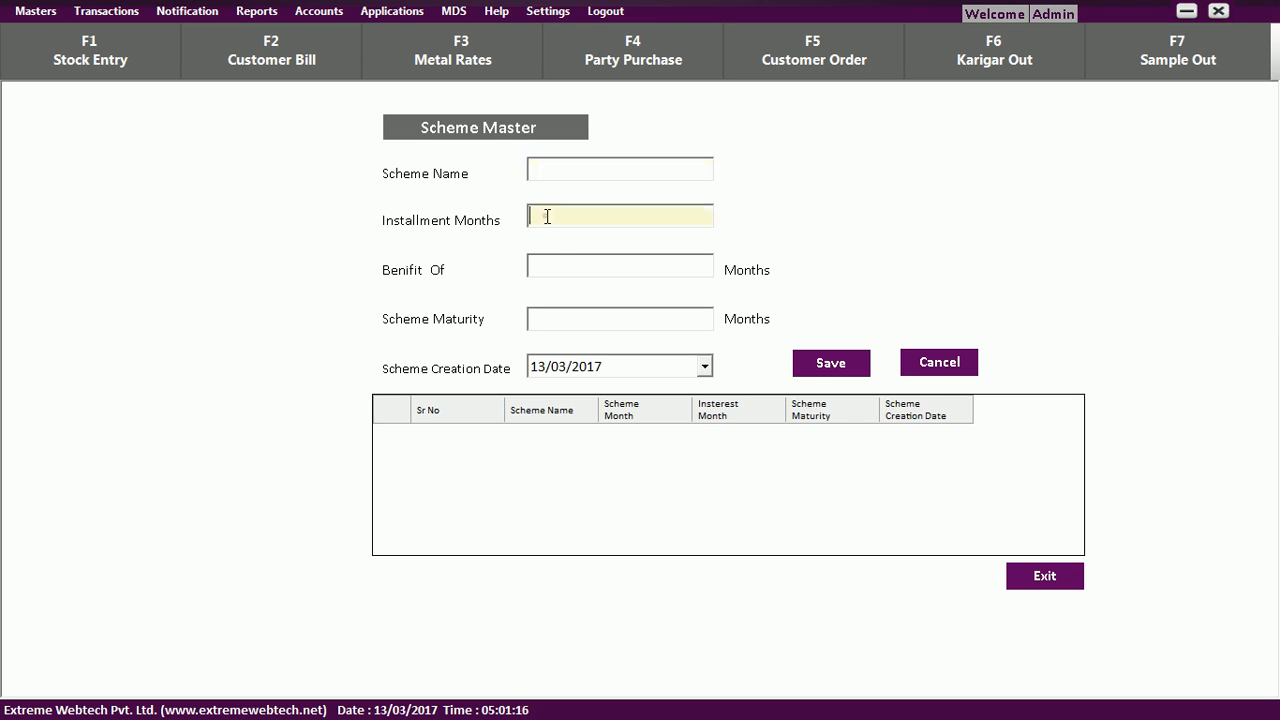
click(554, 262)
click(564, 322)
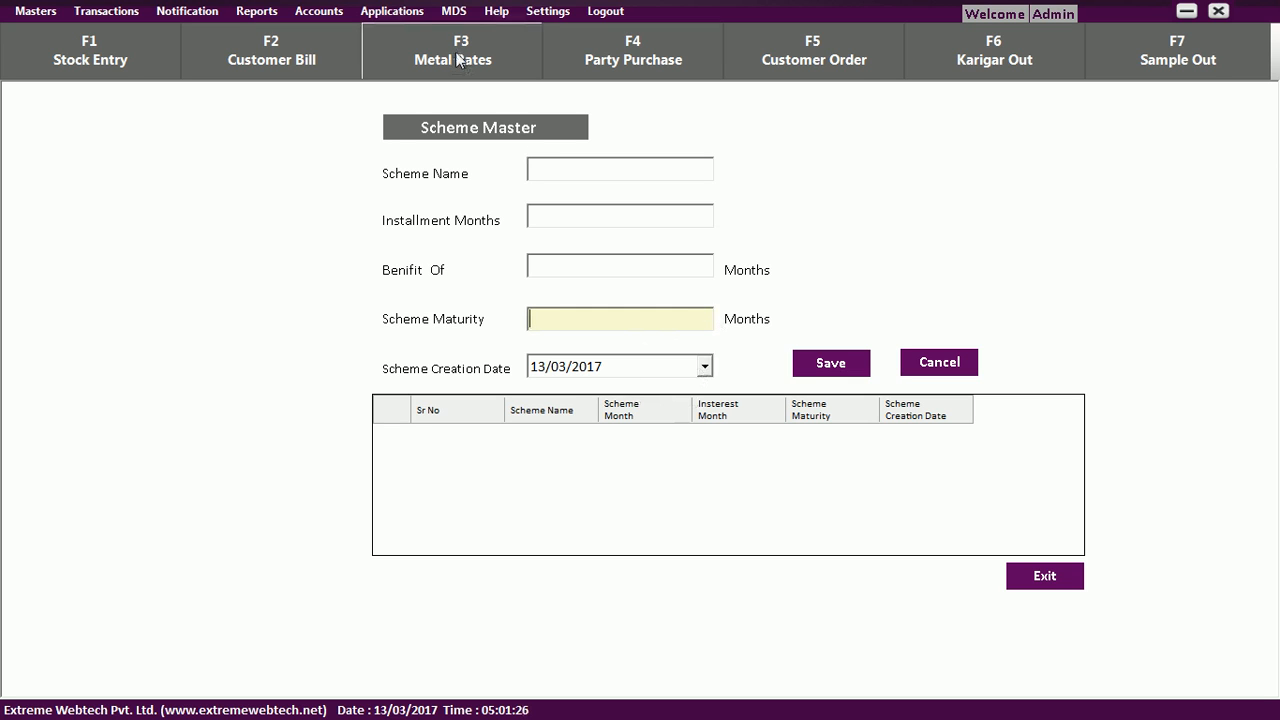
click(467, 10)
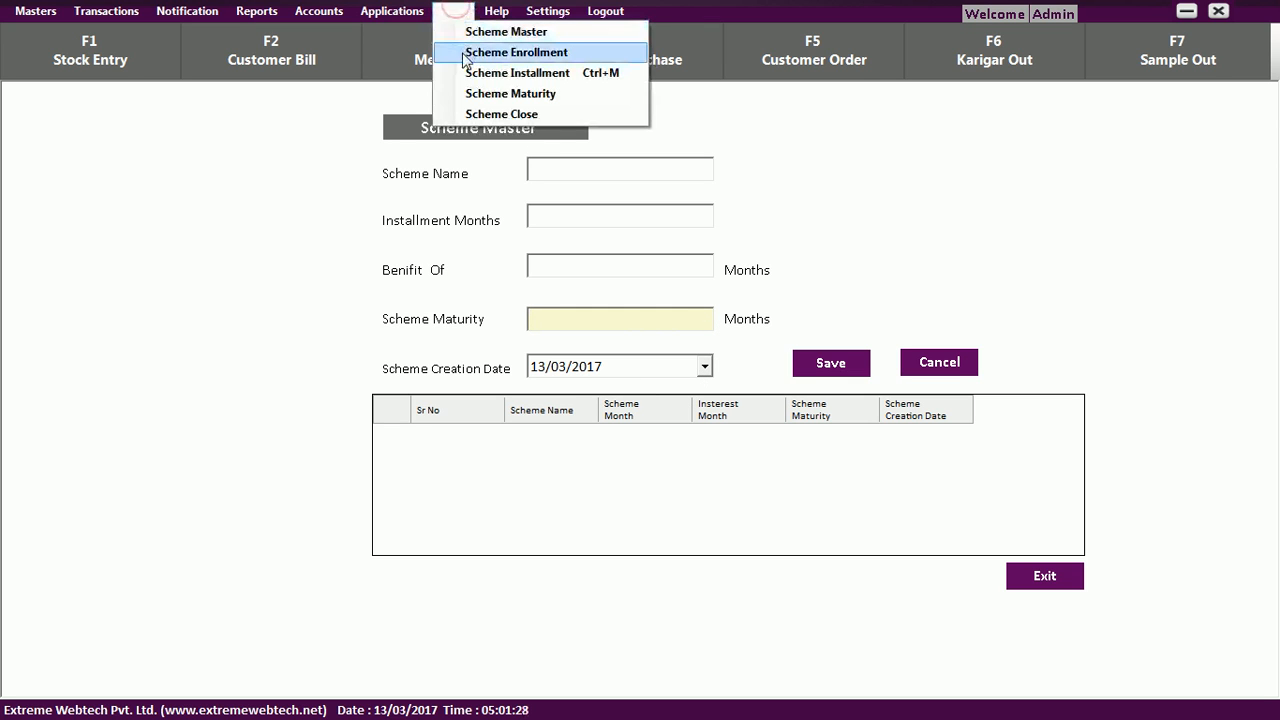
click(464, 52)
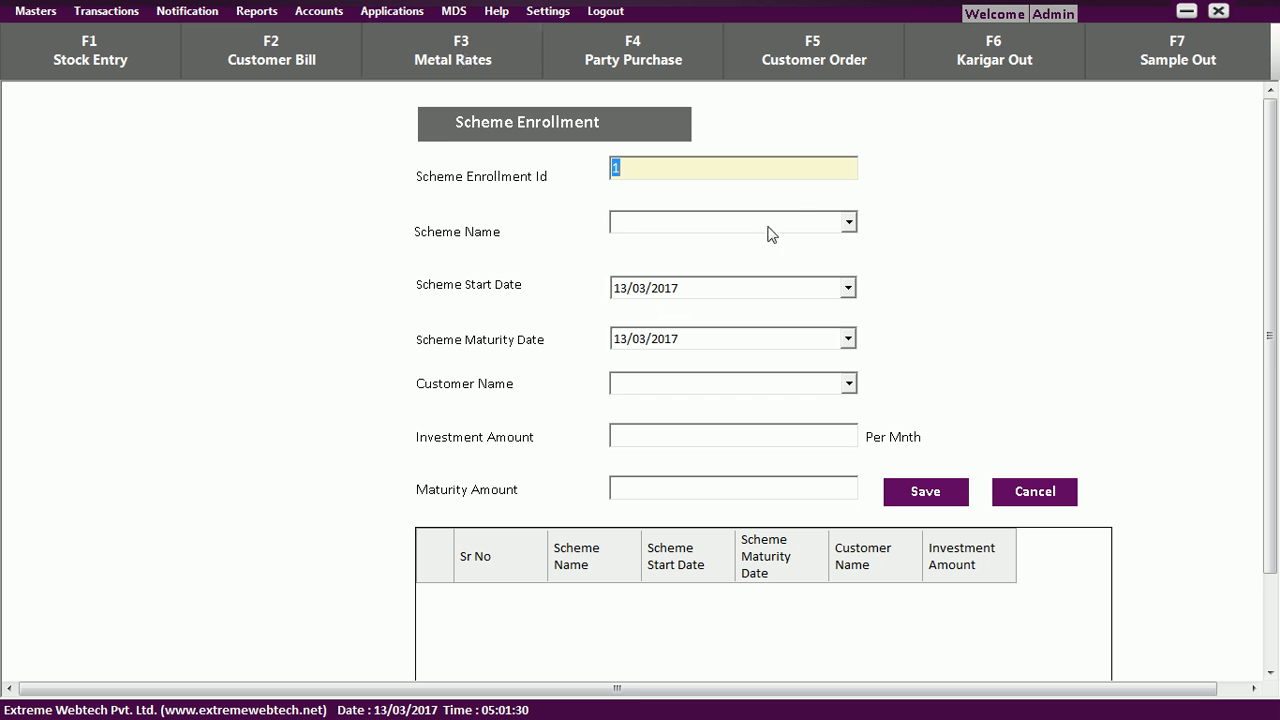
Open and close the Scheme Name and Customer Name dropdowns without choosing anything.
click(848, 224)
click(848, 222)
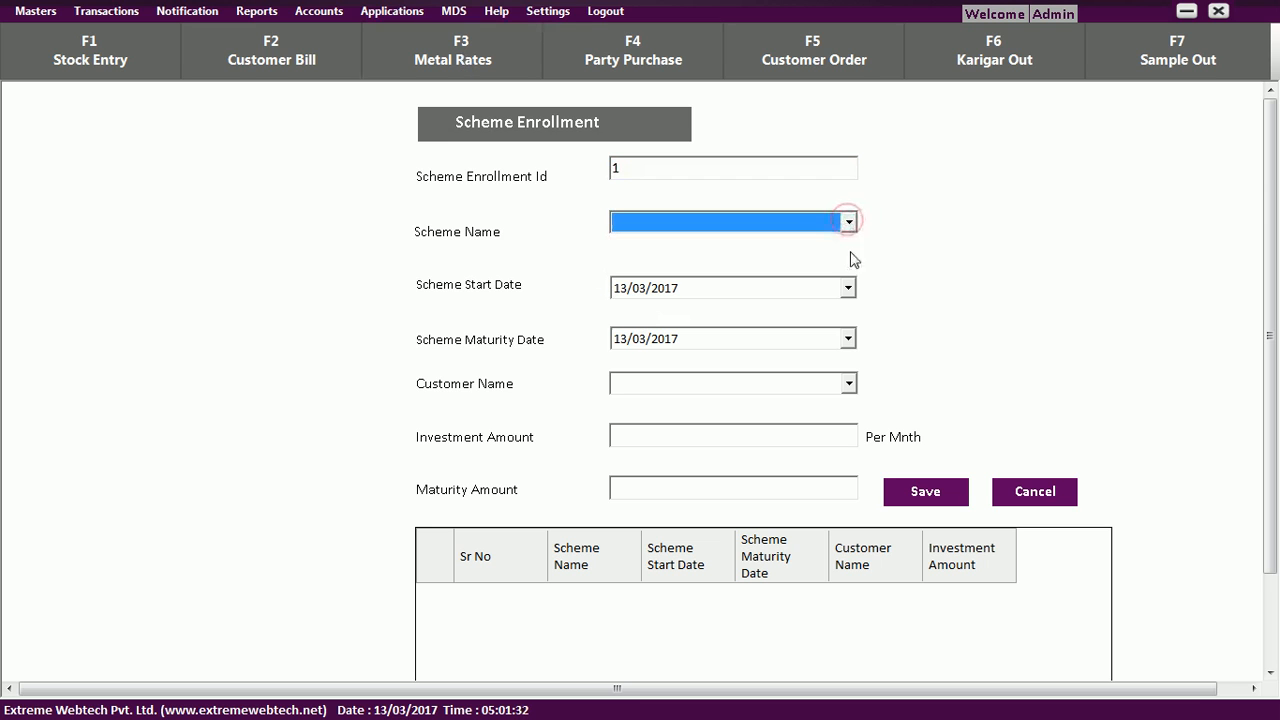
click(848, 386)
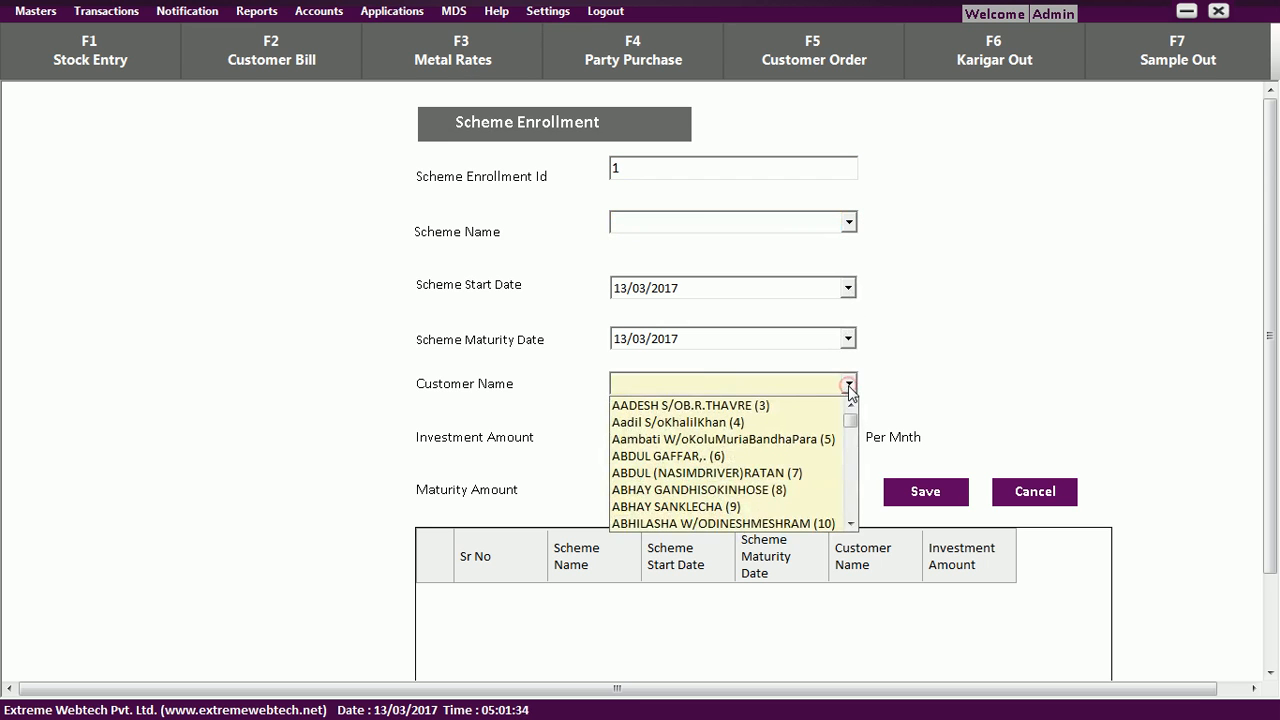
click(848, 386)
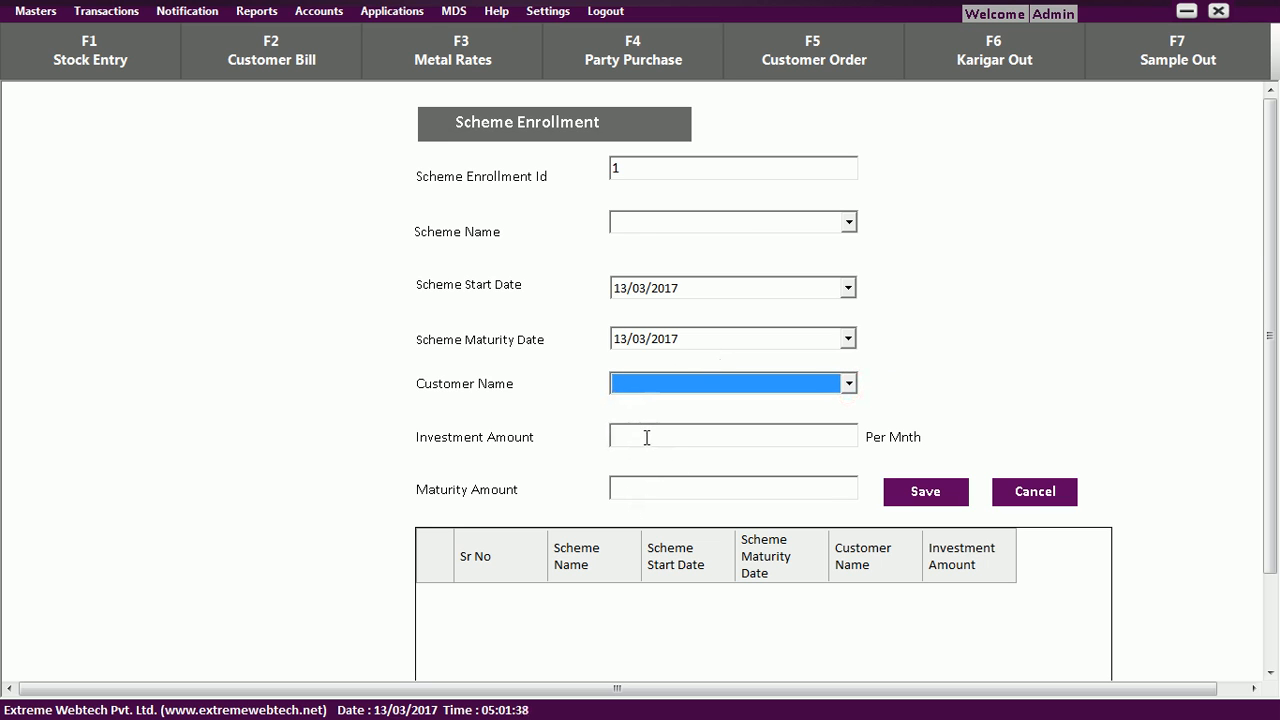
View the MDS Scheme Installment and Scheme Maturity forms, then close Scheme Maturity with Escape.
click(453, 11)
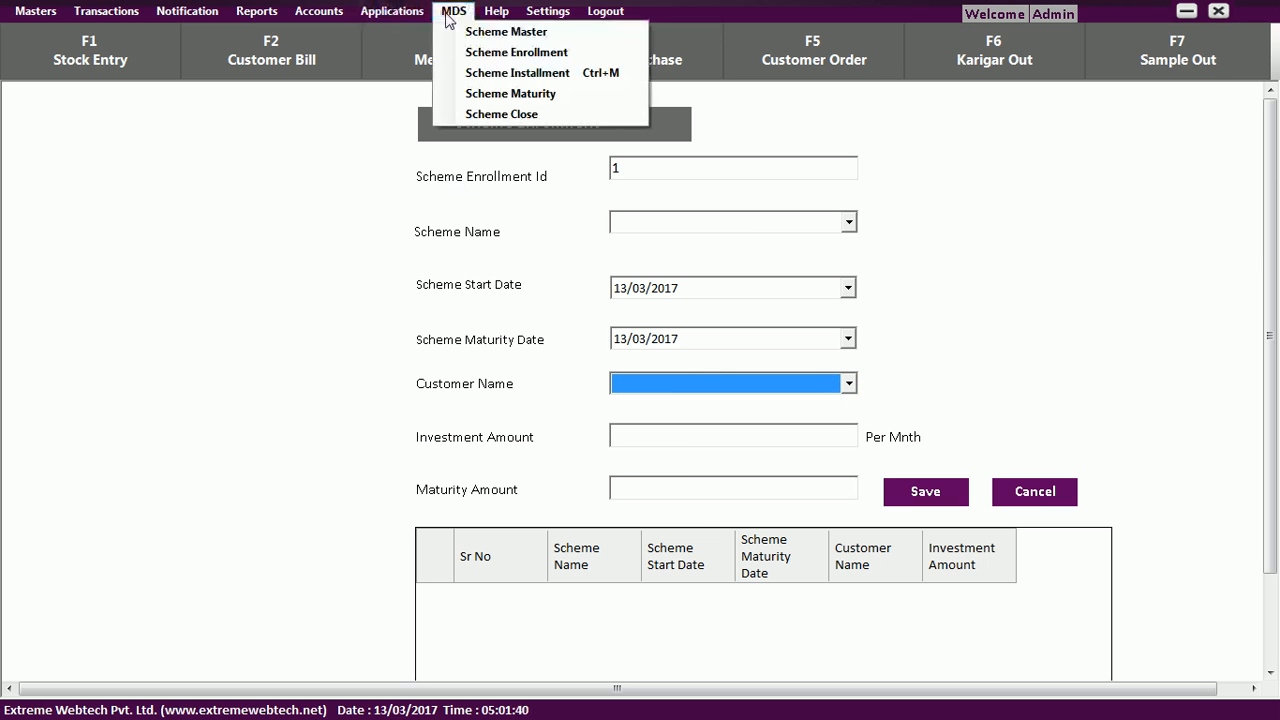
click(462, 73)
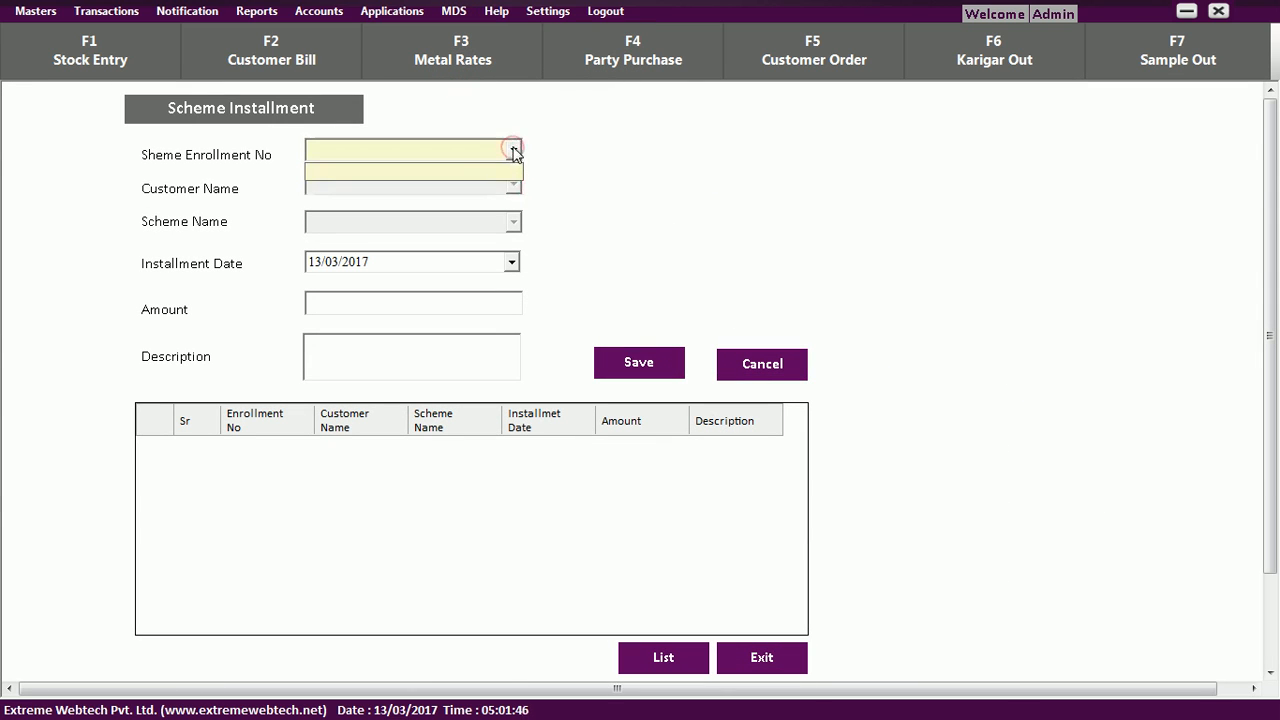
click(456, 11)
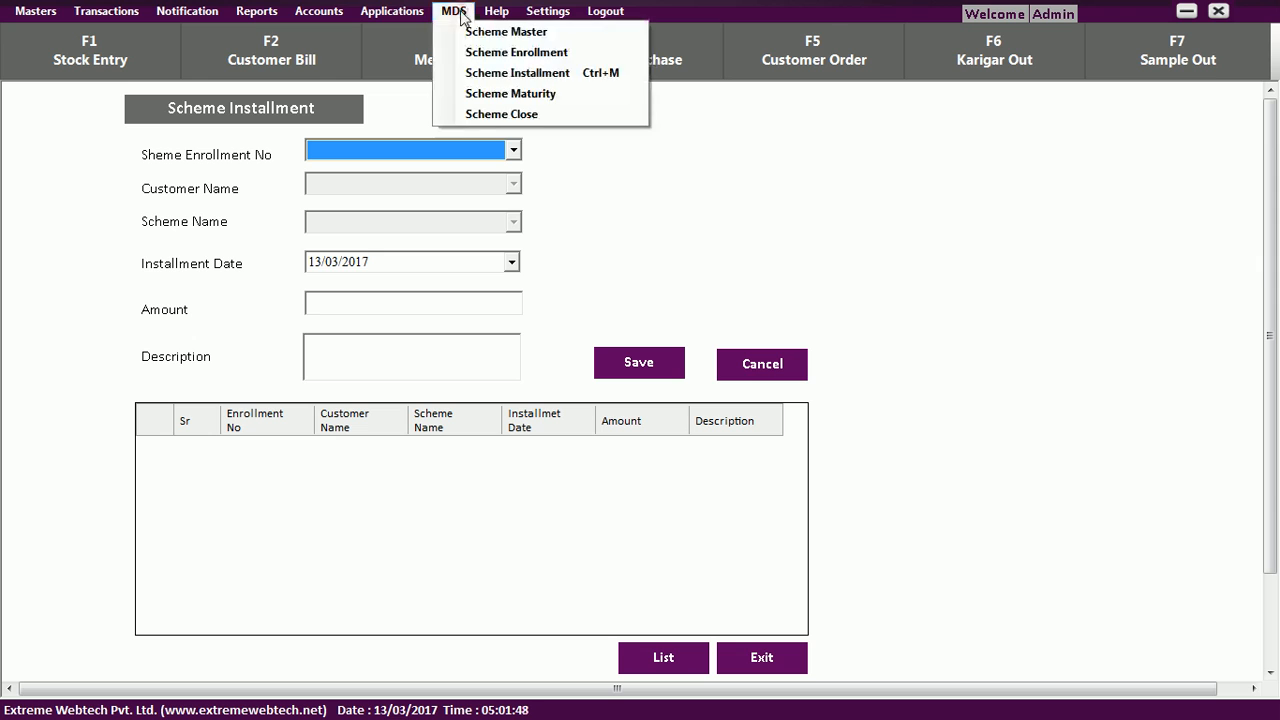
click(476, 93)
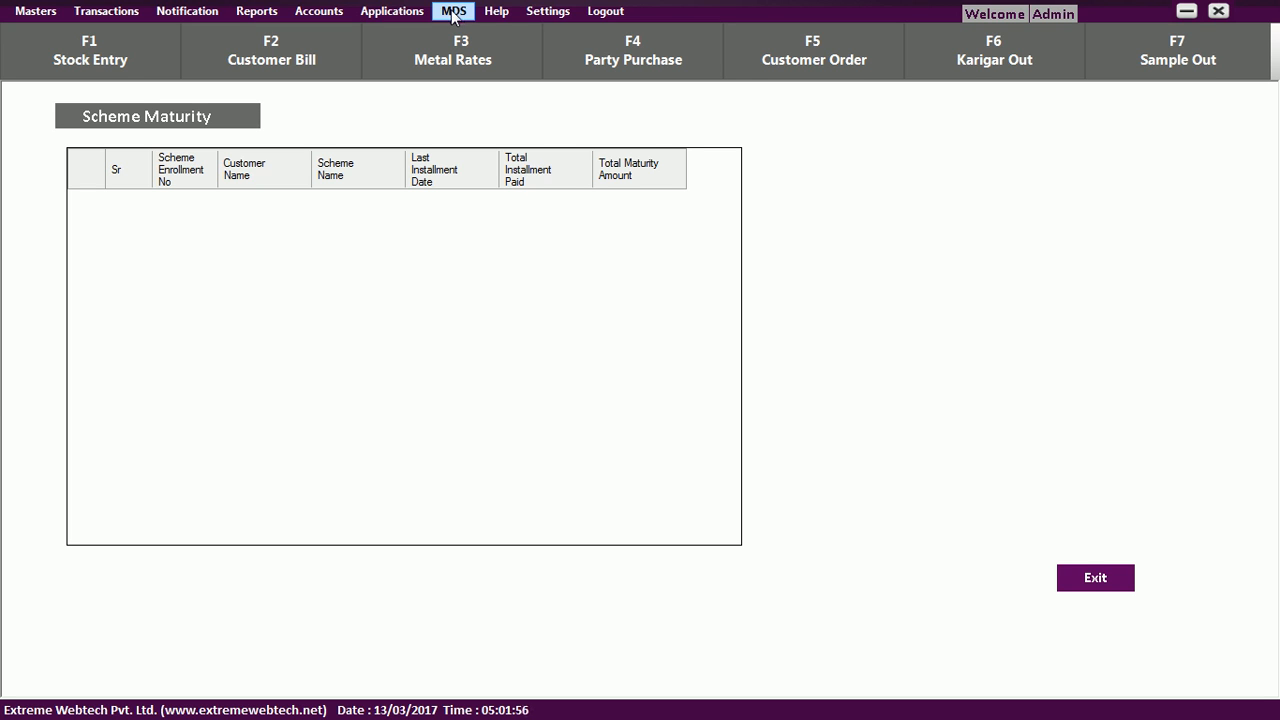
key(Escape)
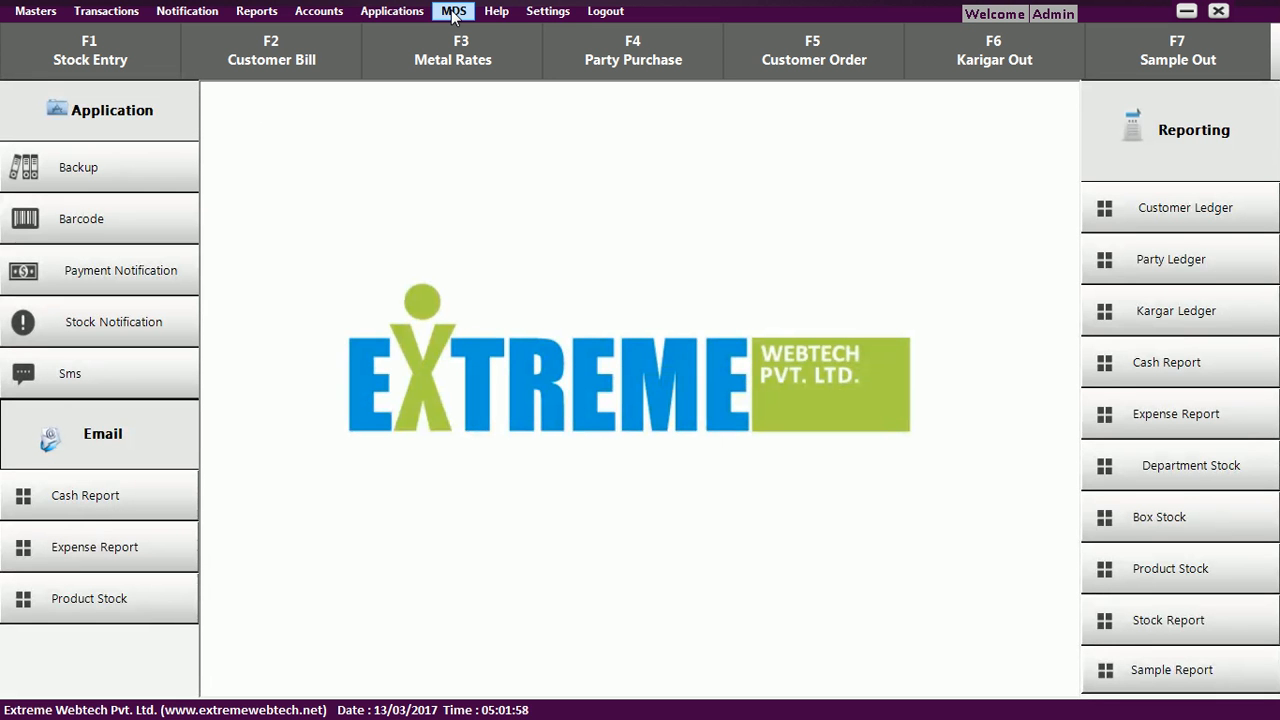
Open Settings > User Management and check the empty employee name list.
click(558, 12)
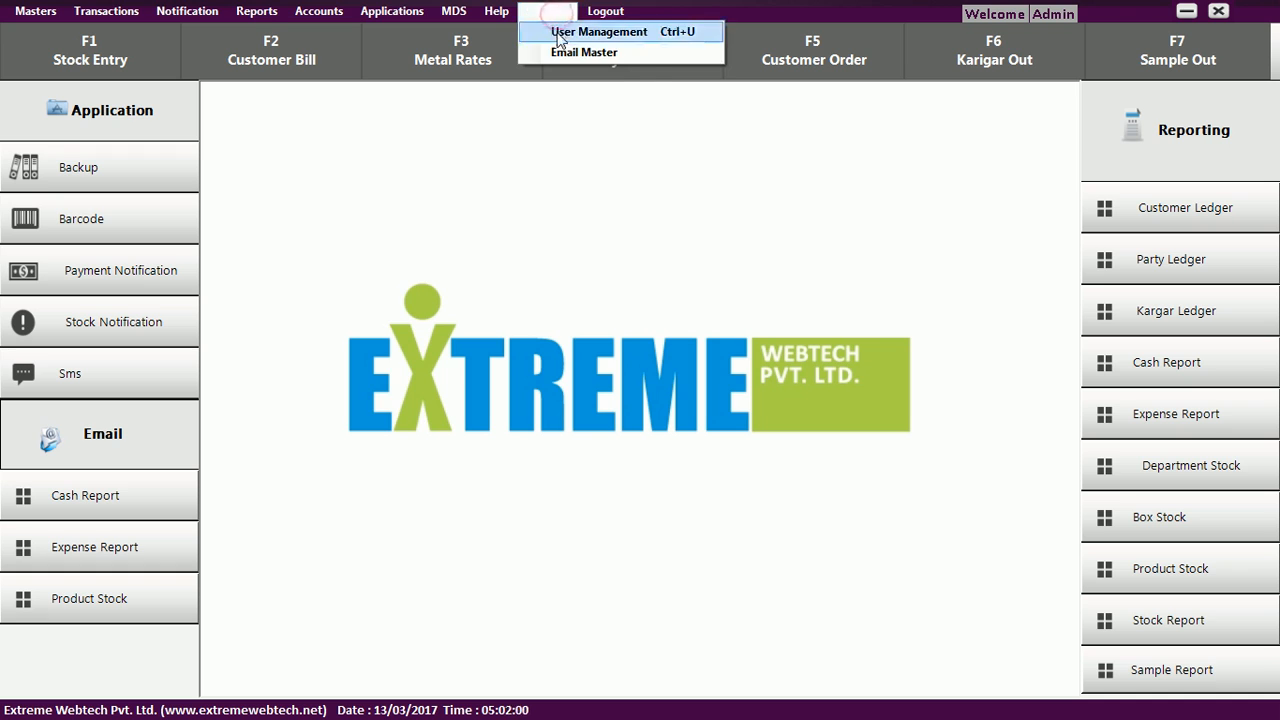
click(557, 32)
click(659, 204)
click(658, 202)
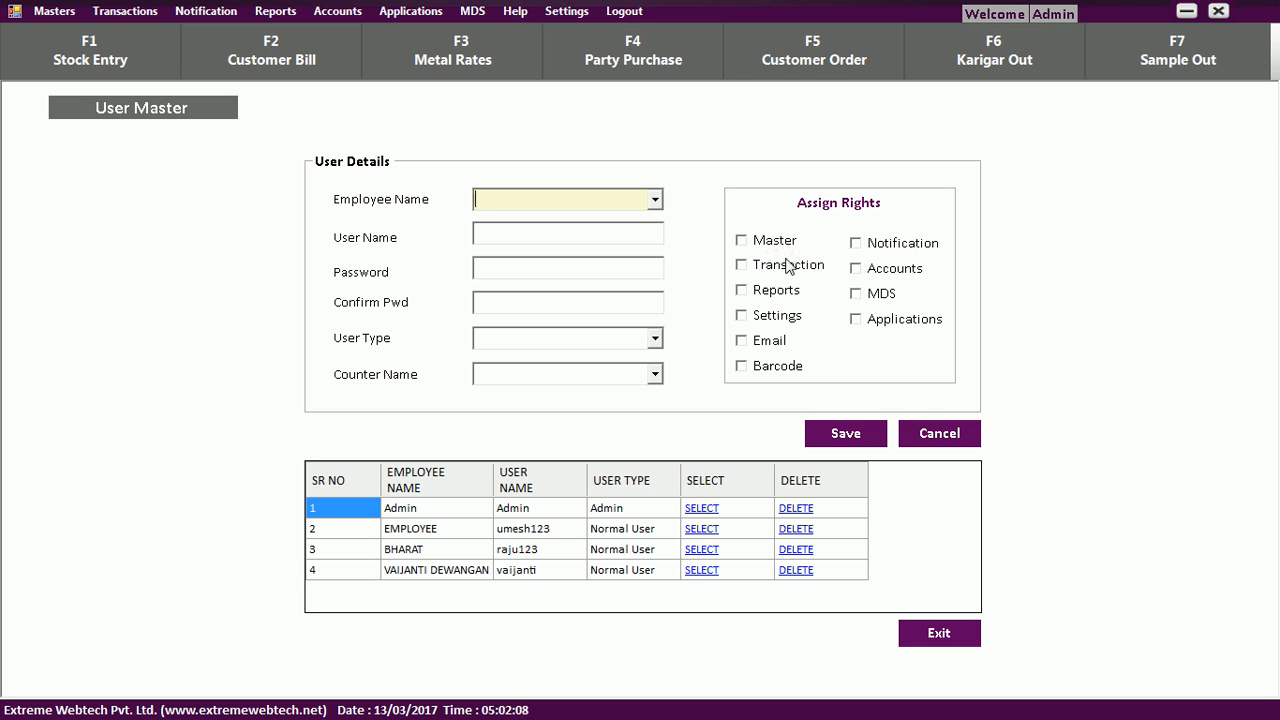
Leave only the Reports right ticked, clearing Transaction again, then go to Email Master.
click(741, 290)
click(741, 266)
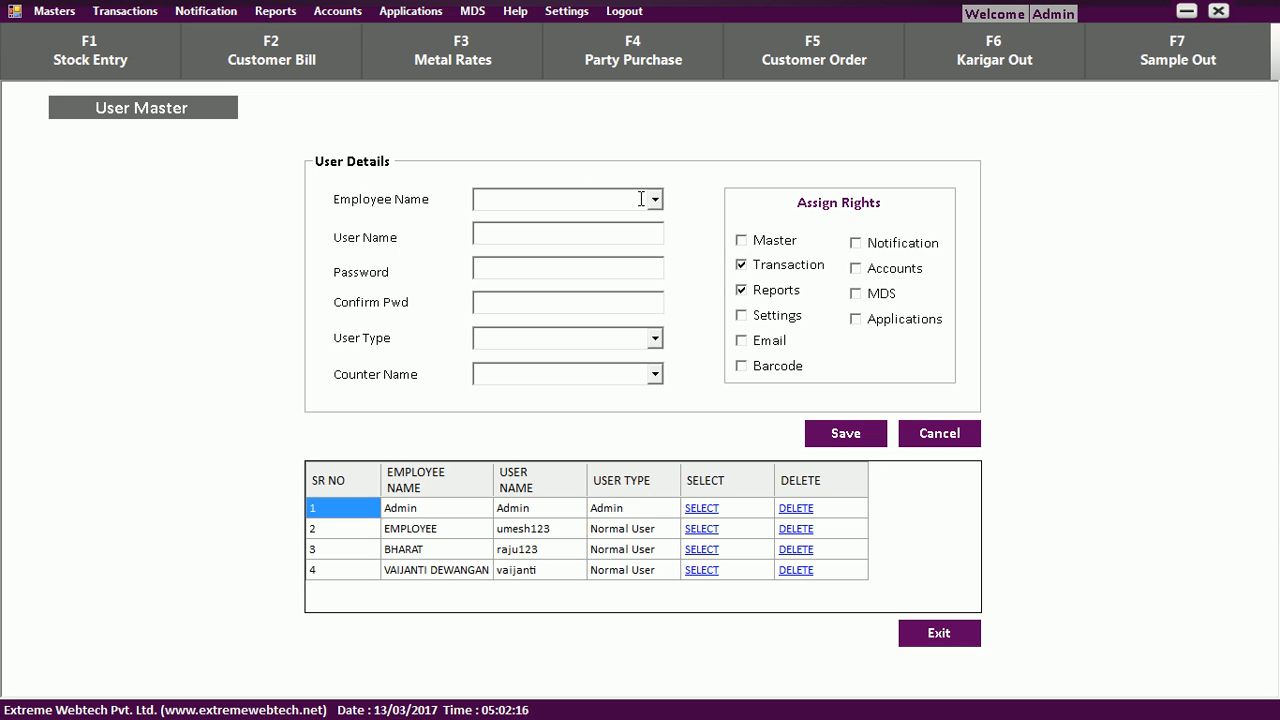
click(741, 266)
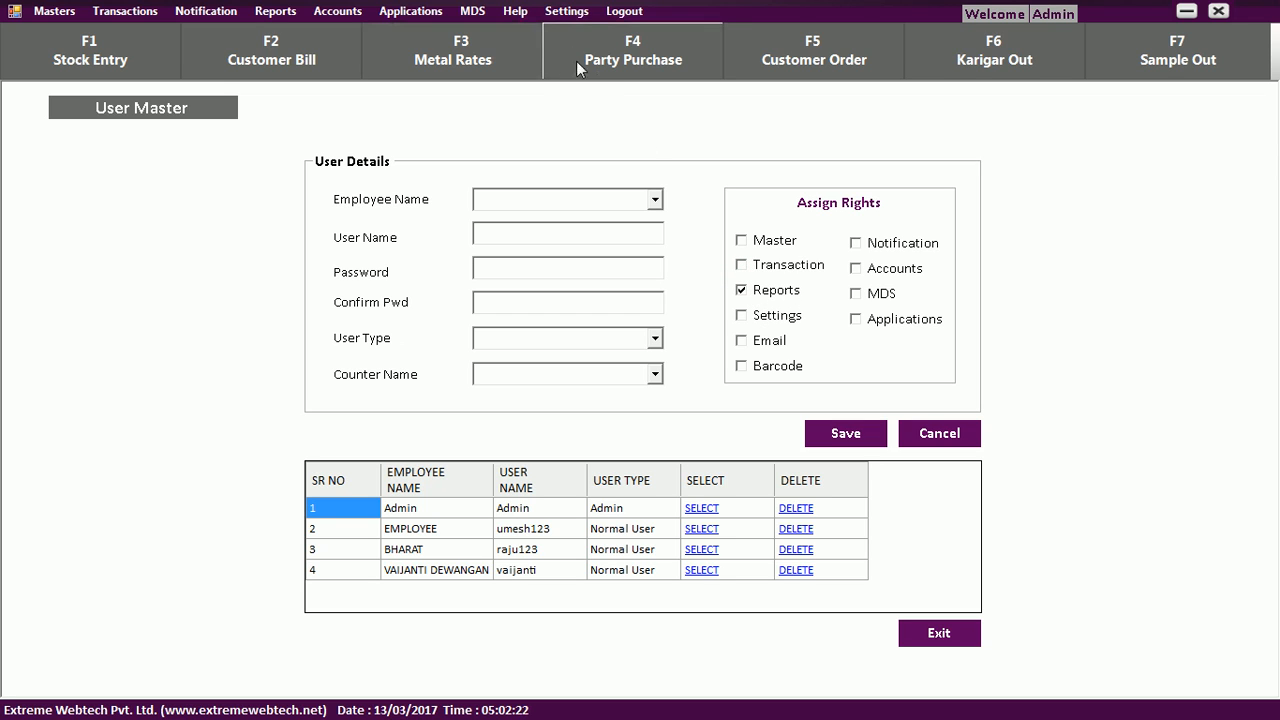
click(566, 11)
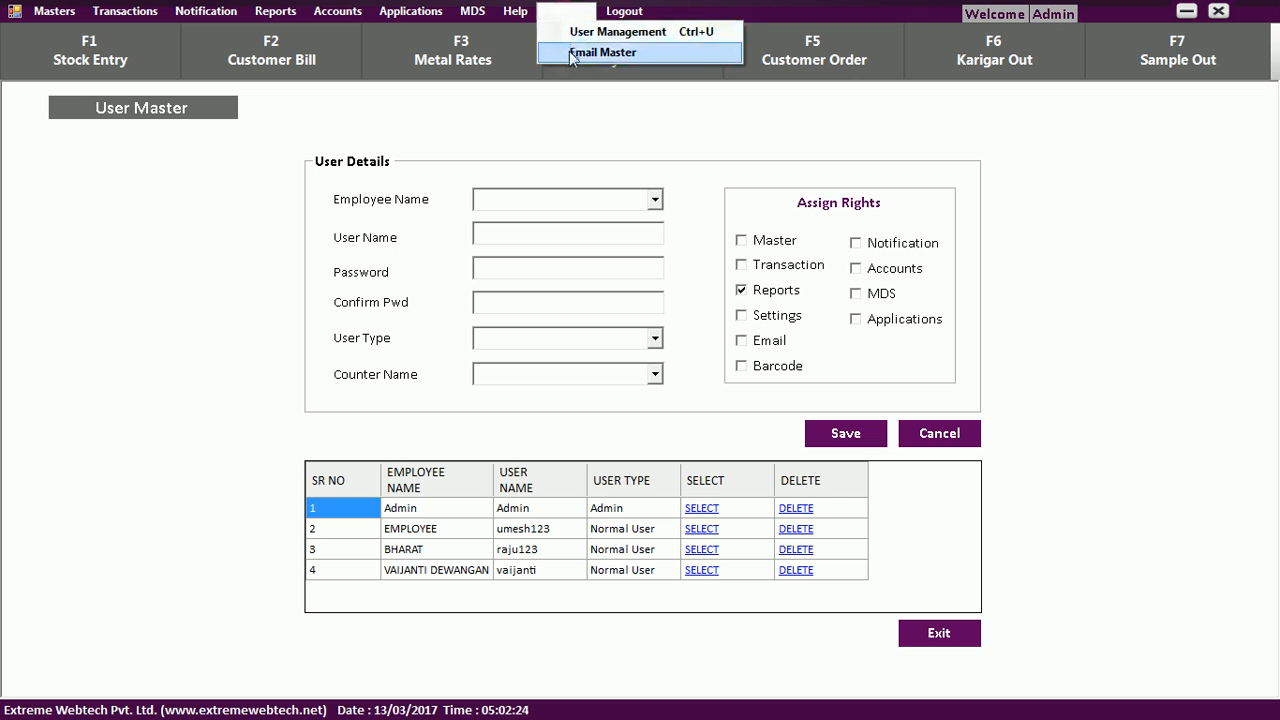
click(582, 33)
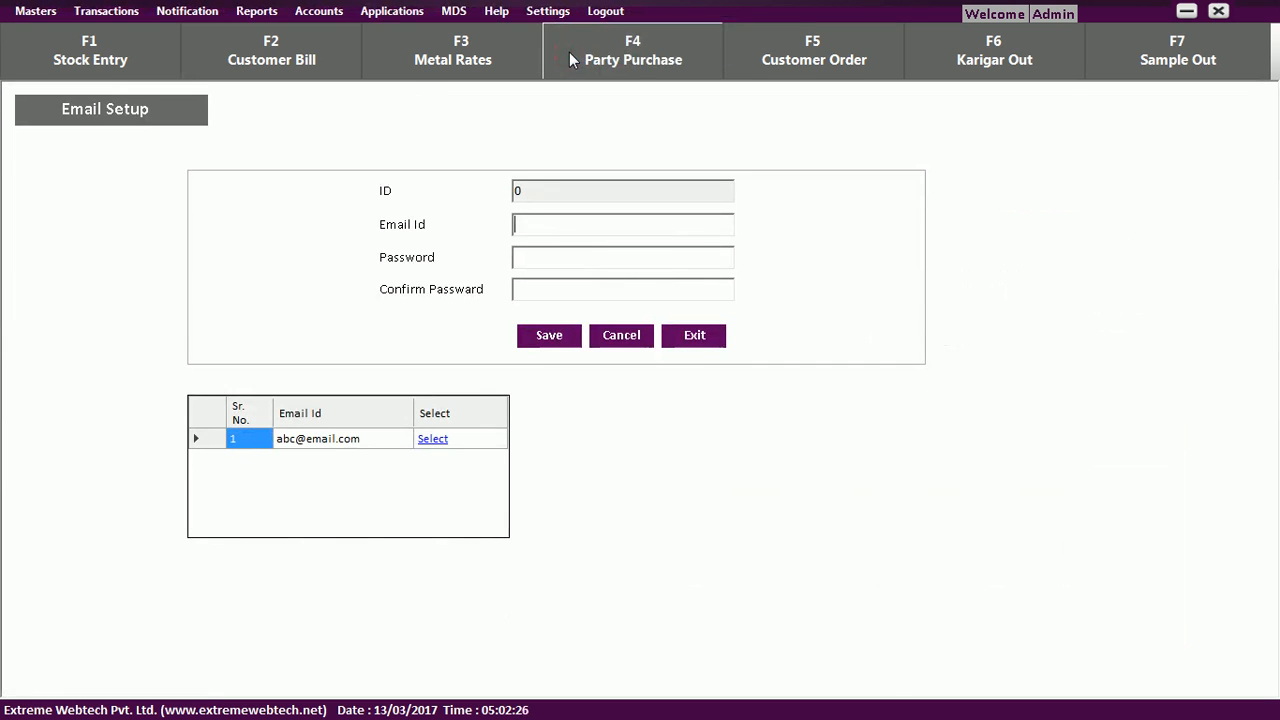
Cancel and exit Email Setup with no account added, then start a new F2 Customer Bill.
click(547, 260)
click(526, 287)
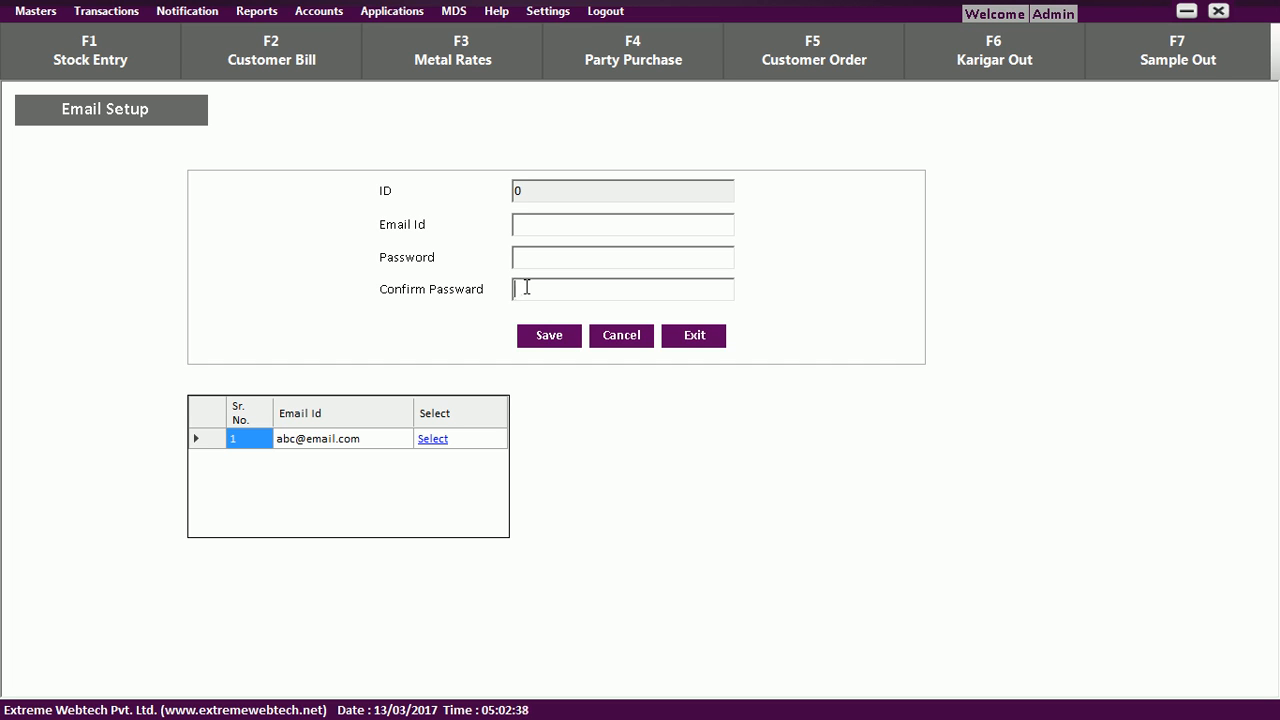
click(640, 345)
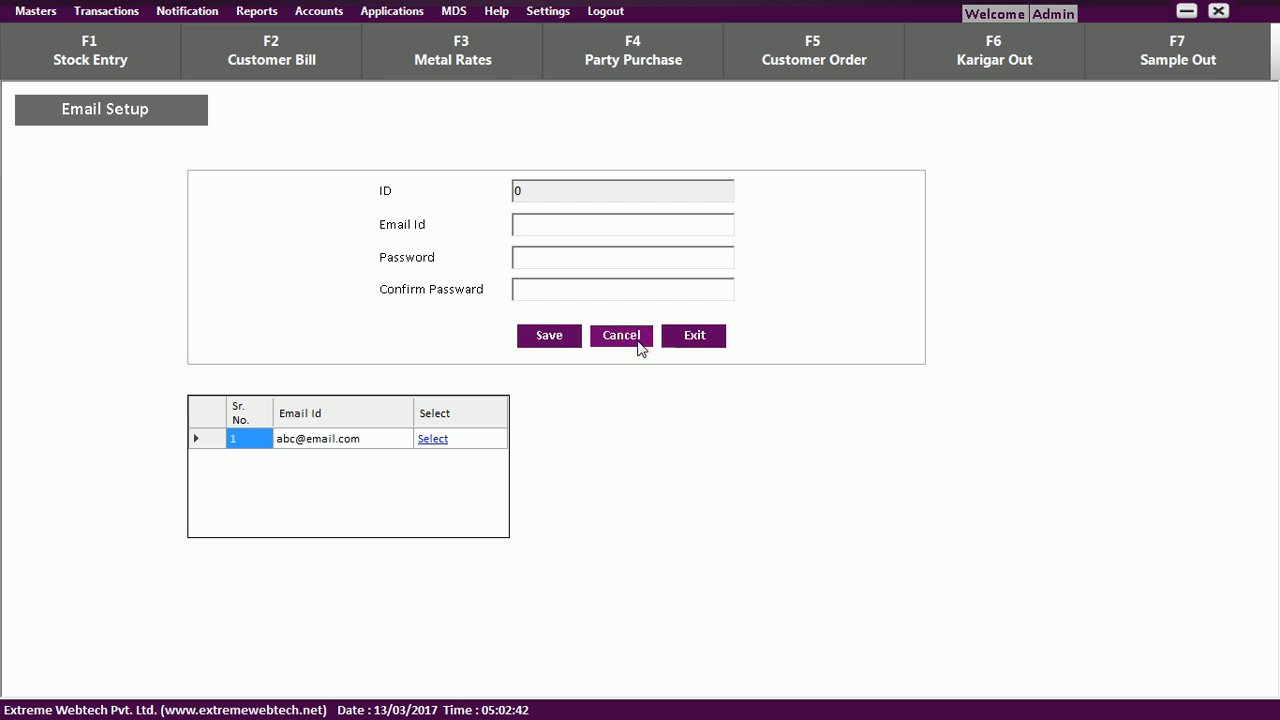
click(677, 337)
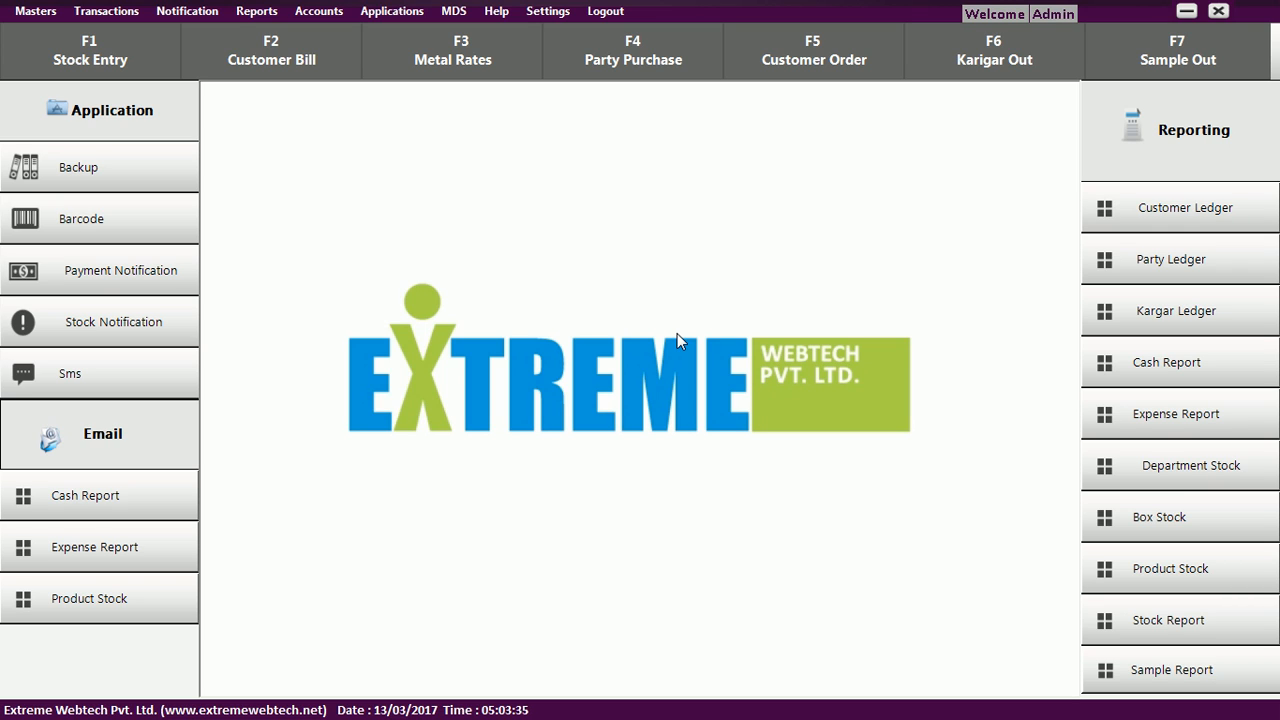
click(312, 80)
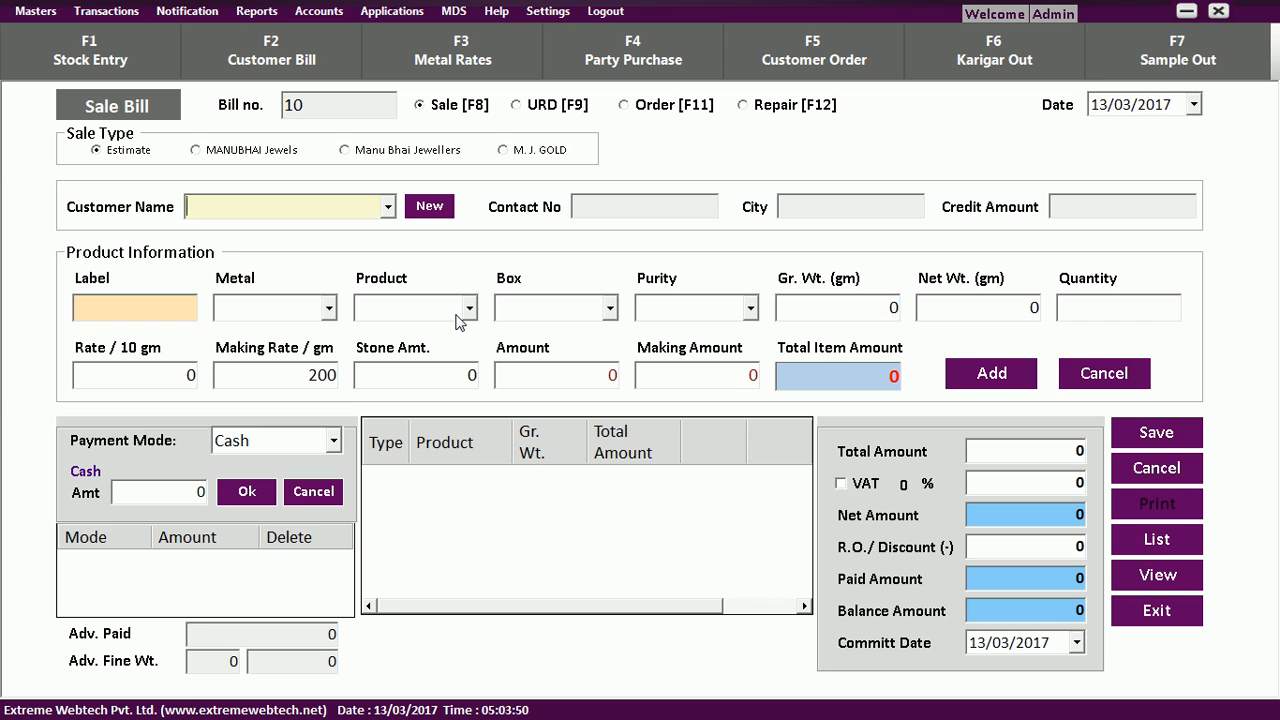
Close the empty Sale Bill no. 10 unsaved with Escape.
key(Escape)
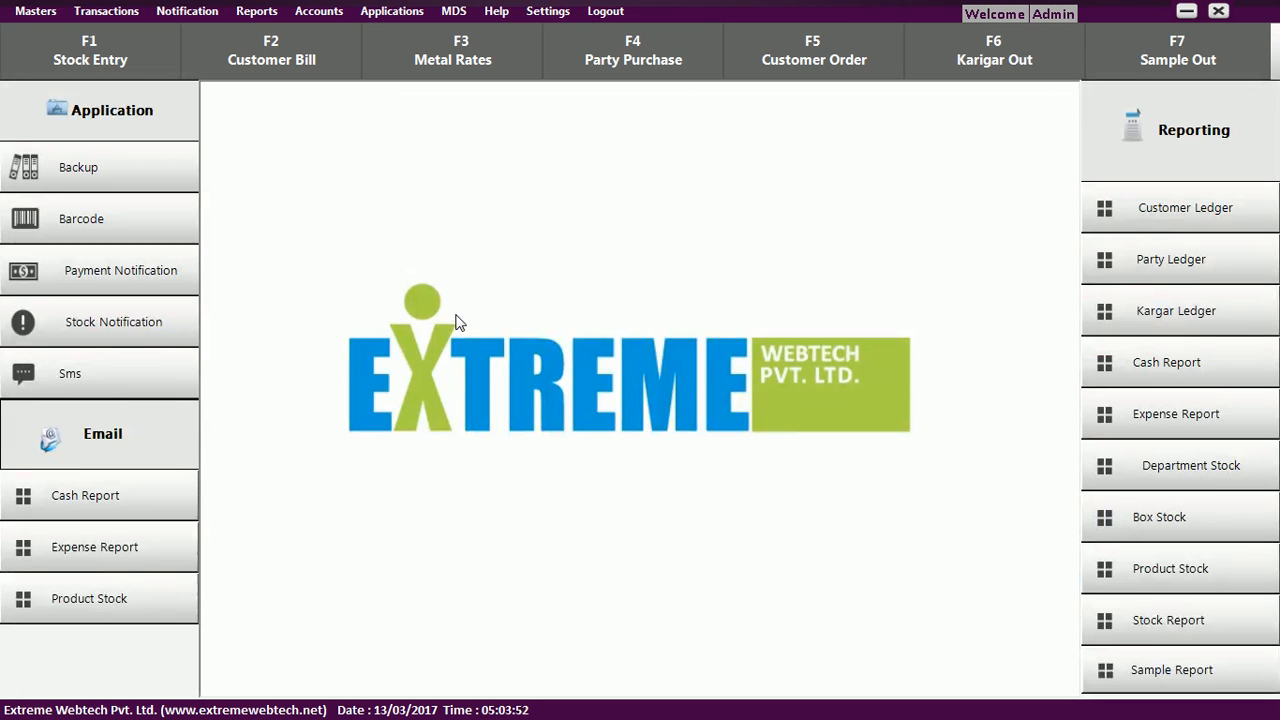